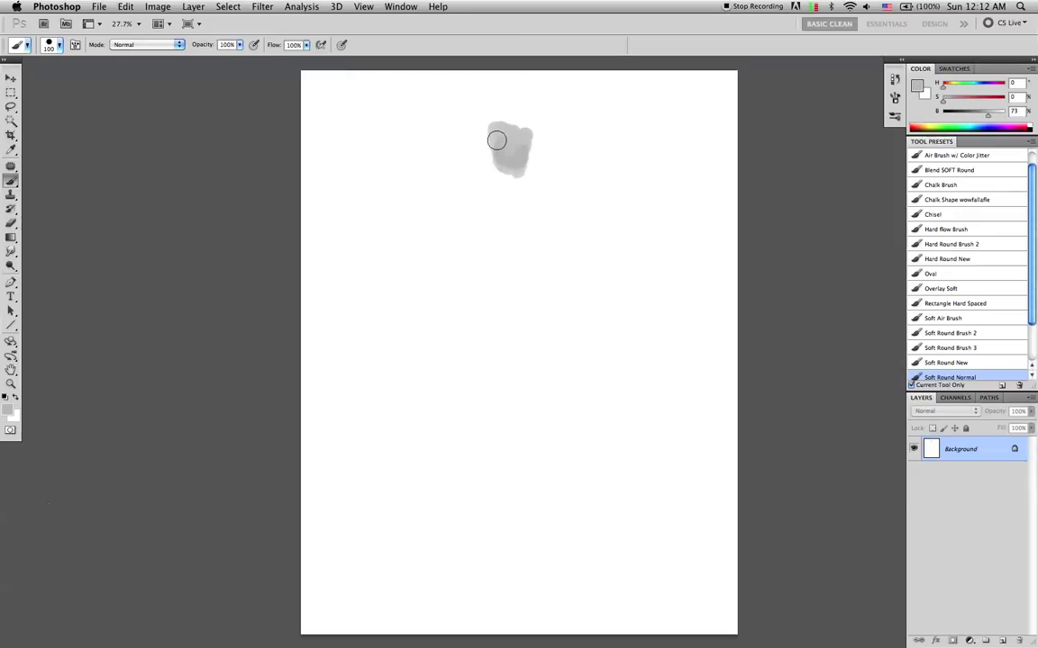
- Block in a small face shape near the top centre of the canvas with light grey strokes from a 100 px soft round brush
{"action": "mouse_move", "coordinate": [527, 143]}
{"action": "left_mouse_down"}
{"action": "mouse_move", "coordinate": [508, 182]}
{"action": "mouse_move", "coordinate": [511, 145]}
{"action": "mouse_move", "coordinate": [533, 150]}
{"action": "mouse_move", "coordinate": [546, 137]}
{"action": "mouse_move", "coordinate": [521, 184]}
{"action": "mouse_move", "coordinate": [538, 154]}
{"action": "left_mouse_up"}
{"action": "left_click", "coordinate": [546, 137], "text": "alt"}
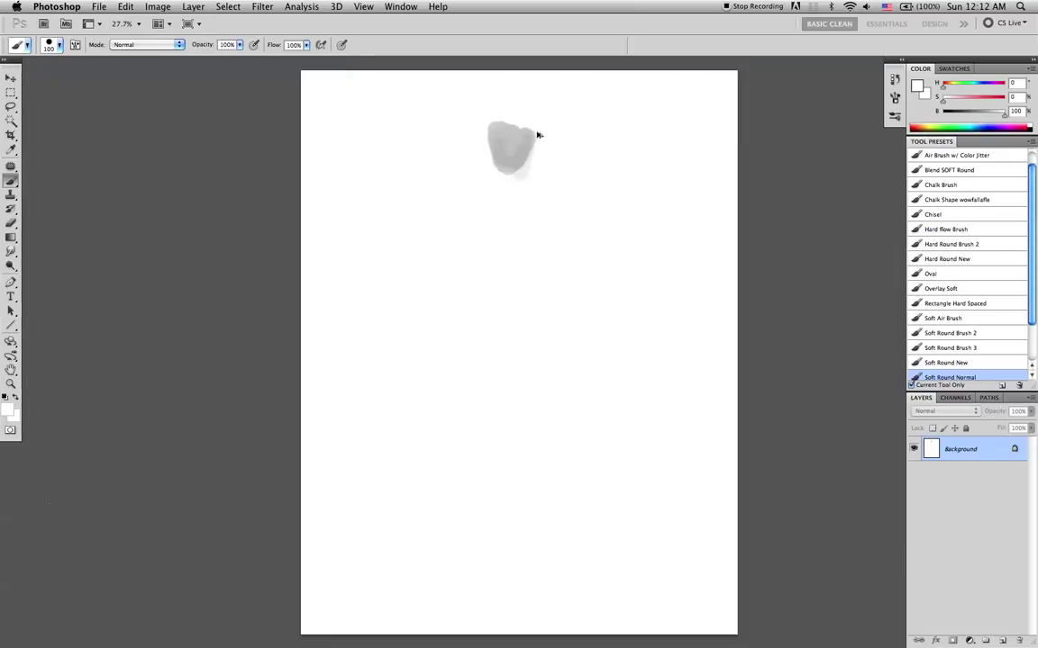
{"action": "key", "text": "F2"}
{"action": "left_click", "coordinate": [524, 136], "text": "alt"}
{"action": "mouse_move", "coordinate": [502, 129]}
{"action": "left_mouse_down"}
{"action": "mouse_move", "coordinate": [515, 163]}
{"action": "mouse_move", "coordinate": [545, 137]}
{"action": "mouse_move", "coordinate": [482, 136]}
{"action": "mouse_move", "coordinate": [505, 182]}
{"action": "mouse_move", "coordinate": [520, 149]}
{"action": "mouse_move", "coordinate": [549, 146]}
{"action": "mouse_move", "coordinate": [510, 170]}
{"action": "mouse_move", "coordinate": [520, 179]}
{"action": "mouse_move", "coordinate": [529, 171]}
{"action": "mouse_move", "coordinate": [510, 173]}
{"action": "mouse_move", "coordinate": [531, 168]}
{"action": "mouse_move", "coordinate": [523, 180]}
{"action": "mouse_move", "coordinate": [502, 173]}
{"action": "mouse_move", "coordinate": [529, 161]}
{"action": "mouse_move", "coordinate": [509, 177]}
{"action": "mouse_move", "coordinate": [523, 167]}
{"action": "mouse_move", "coordinate": [534, 178]}
{"action": "mouse_move", "coordinate": [509, 179]}
{"action": "mouse_move", "coordinate": [516, 186]}
{"action": "mouse_move", "coordinate": [500, 162]}
{"action": "mouse_move", "coordinate": [491, 166]}
{"action": "mouse_move", "coordinate": [507, 187]}
{"action": "mouse_move", "coordinate": [533, 190]}
{"action": "mouse_move", "coordinate": [549, 162]}
{"action": "mouse_move", "coordinate": [532, 188]}
{"action": "mouse_move", "coordinate": [514, 162]}
{"action": "left_mouse_up"}
{"action": "key", "text": "F2"}
{"action": "left_click", "coordinate": [482, 136], "text": "alt"}
- Paint a dark grey scarf mass over the lower half of the face shape, tapering to a point underneath
{"action": "key", "text": "x"}
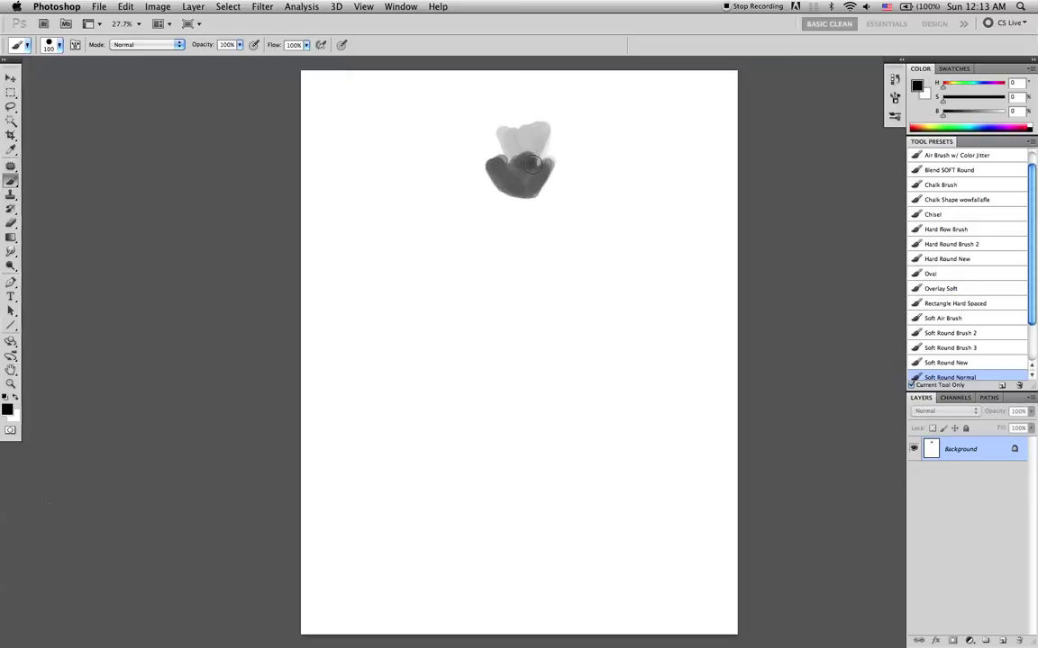
{"action": "left_click", "coordinate": [527, 162], "text": "alt"}
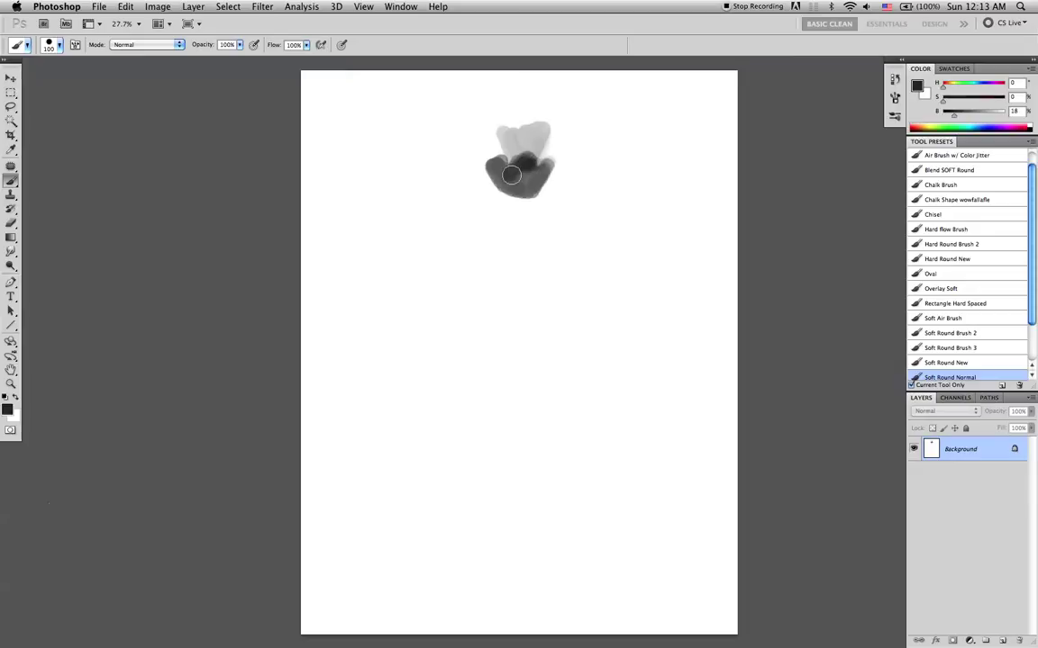
{"action": "mouse_move", "coordinate": [517, 181]}
{"action": "left_mouse_down"}
{"action": "mouse_move", "coordinate": [528, 147]}
{"action": "mouse_move", "coordinate": [535, 162]}
{"action": "mouse_move", "coordinate": [551, 157]}
{"action": "mouse_move", "coordinate": [526, 197]}
{"action": "mouse_move", "coordinate": [500, 185]}
{"action": "mouse_move", "coordinate": [520, 205]}
{"action": "left_mouse_up"}
{"action": "left_click_drag", "start_coordinate": [527, 150], "coordinate": [533, 158]}
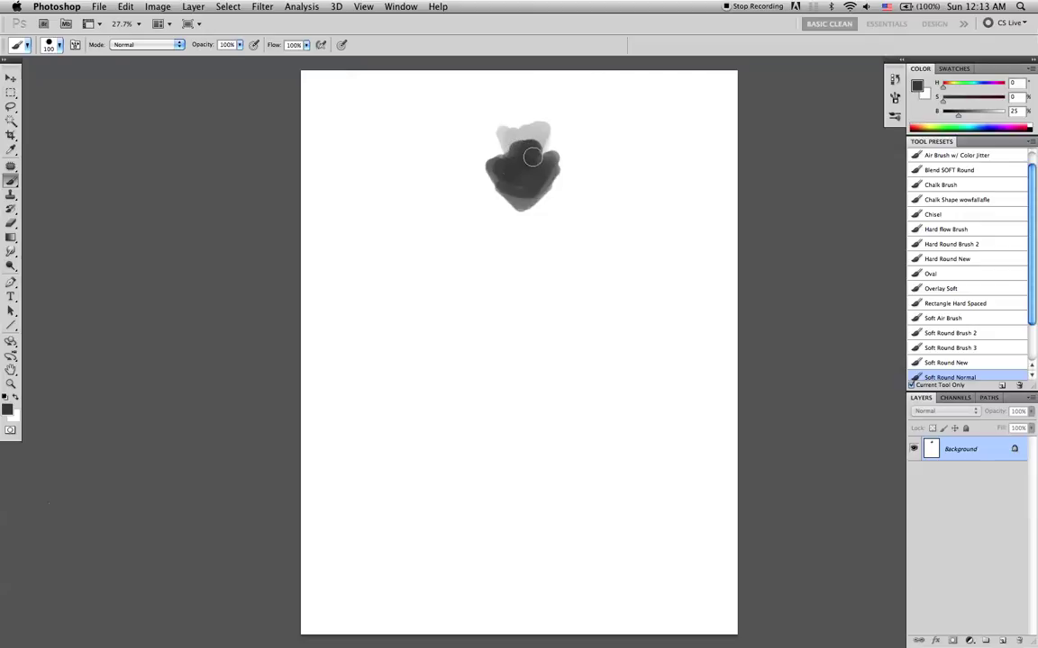
- Paint black hair arching over the face and down both sides with a 70 px brush
{"action": "key", "text": "d"}
{"action": "mouse_move", "coordinate": [510, 118]}
{"action": "left_mouse_down"}
{"action": "mouse_move", "coordinate": [493, 123]}
{"action": "mouse_move", "coordinate": [554, 120]}
{"action": "left_mouse_up"}
{"action": "key", "text": "super+z"}
{"action": "key", "text": "bracketleft"}
{"action": "key", "text": "bracketleft"}
{"action": "key", "text": "bracketleft"}
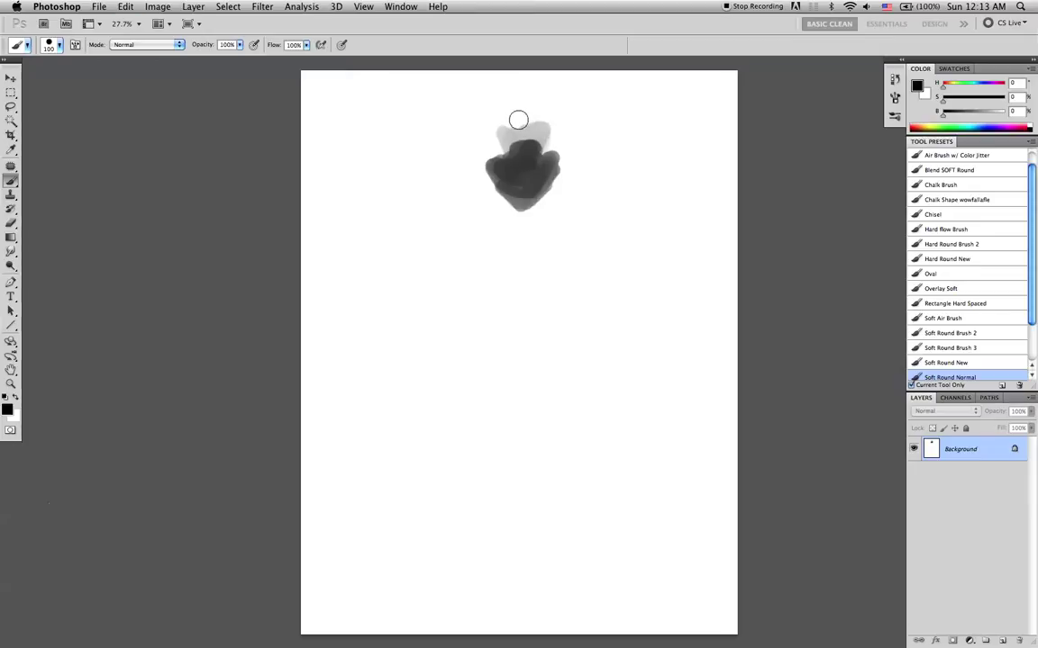
{"action": "mouse_move", "coordinate": [498, 135]}
{"action": "left_mouse_down"}
{"action": "mouse_move", "coordinate": [521, 110]}
{"action": "mouse_move", "coordinate": [543, 120]}
{"action": "mouse_move", "coordinate": [528, 108]}
{"action": "mouse_move", "coordinate": [546, 118]}
{"action": "mouse_move", "coordinate": [526, 108]}
{"action": "mouse_move", "coordinate": [541, 112]}
{"action": "mouse_move", "coordinate": [541, 103]}
{"action": "mouse_move", "coordinate": [552, 147]}
{"action": "mouse_move", "coordinate": [545, 113]}
{"action": "mouse_move", "coordinate": [521, 99]}
{"action": "mouse_move", "coordinate": [540, 104]}
{"action": "mouse_move", "coordinate": [502, 115]}
{"action": "left_mouse_up"}
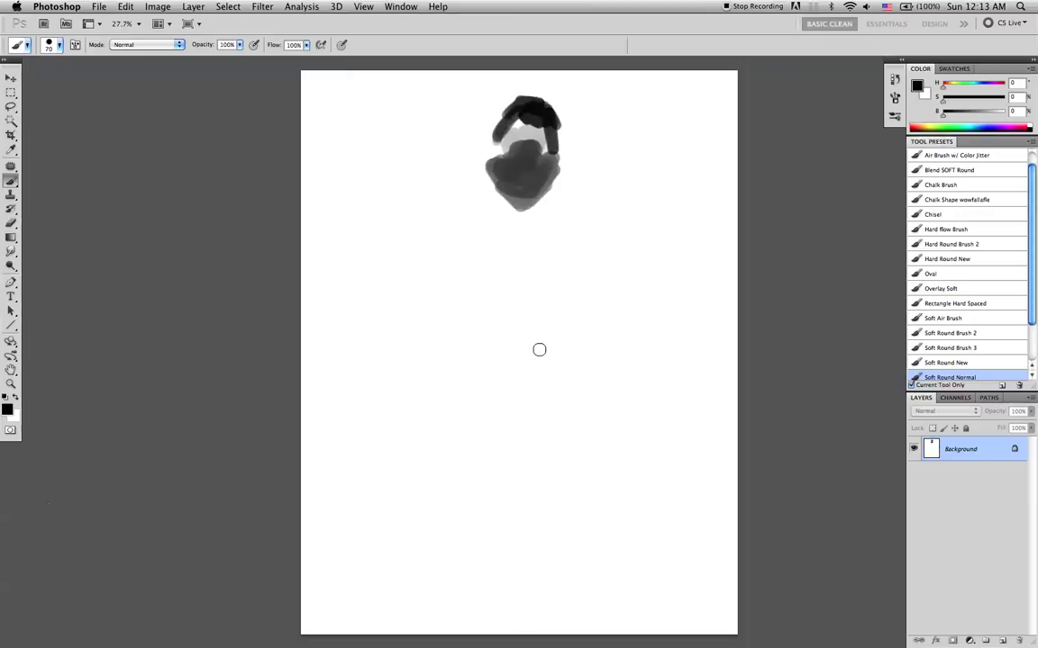
{"action": "left_click", "coordinate": [527, 136], "text": "alt"}
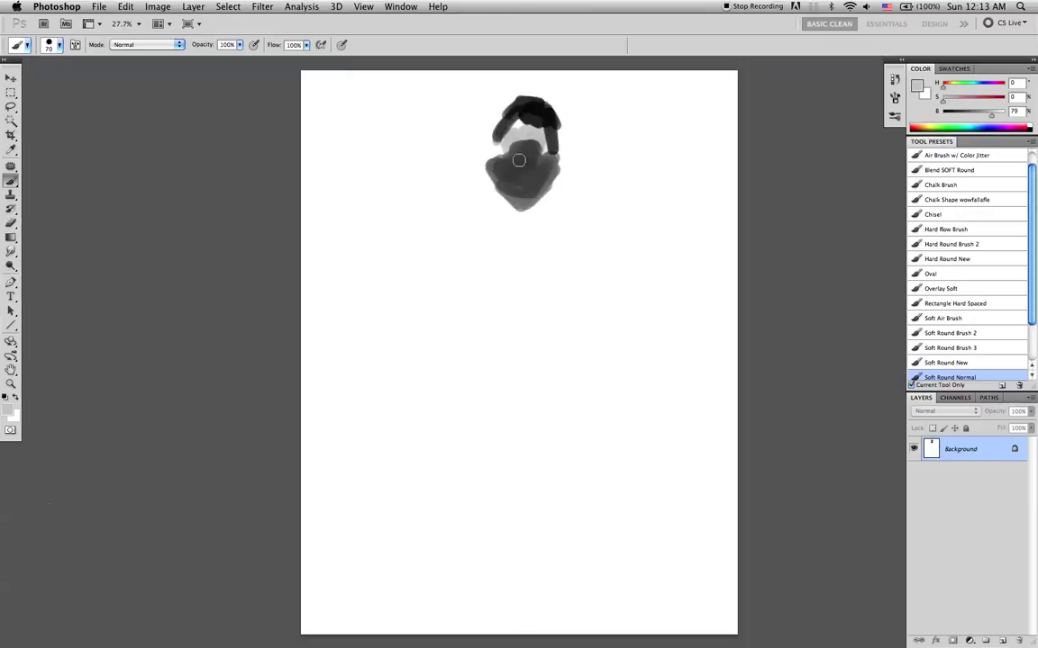
{"action": "key", "text": "bracketright"}
{"action": "key", "text": "bracketright"}
{"action": "key", "text": "bracketright"}
{"action": "mouse_move", "coordinate": [482, 179]}
{"action": "left_mouse_down"}
{"action": "mouse_move", "coordinate": [448, 191]}
{"action": "mouse_move", "coordinate": [467, 178]}
{"action": "mouse_move", "coordinate": [423, 208]}
{"action": "mouse_move", "coordinate": [480, 201]}
{"action": "mouse_move", "coordinate": [451, 189]}
{"action": "mouse_move", "coordinate": [477, 213]}
{"action": "mouse_move", "coordinate": [438, 228]}
{"action": "mouse_move", "coordinate": [450, 200]}
{"action": "mouse_move", "coordinate": [434, 198]}
{"action": "mouse_move", "coordinate": [471, 199]}
{"action": "mouse_move", "coordinate": [485, 205]}
{"action": "mouse_move", "coordinate": [441, 223]}
{"action": "mouse_move", "coordinate": [482, 245]}
{"action": "mouse_move", "coordinate": [504, 222]}
{"action": "mouse_move", "coordinate": [500, 240]}
{"action": "mouse_move", "coordinate": [514, 234]}
{"action": "mouse_move", "coordinate": [500, 216]}
{"action": "mouse_move", "coordinate": [523, 233]}
{"action": "mouse_move", "coordinate": [500, 249]}
{"action": "mouse_move", "coordinate": [485, 244]}
{"action": "mouse_move", "coordinate": [473, 188]}
{"action": "mouse_move", "coordinate": [455, 171]}
{"action": "mouse_move", "coordinate": [472, 156]}
{"action": "mouse_move", "coordinate": [503, 159]}
{"action": "mouse_move", "coordinate": [486, 216]}
{"action": "mouse_move", "coordinate": [464, 186]}
{"action": "mouse_move", "coordinate": [423, 200]}
{"action": "mouse_move", "coordinate": [427, 185]}
{"action": "mouse_move", "coordinate": [432, 208]}
{"action": "mouse_move", "coordinate": [465, 233]}
{"action": "mouse_move", "coordinate": [448, 223]}
{"action": "mouse_move", "coordinate": [440, 215]}
{"action": "mouse_move", "coordinate": [486, 228]}
{"action": "mouse_move", "coordinate": [465, 234]}
{"action": "mouse_move", "coordinate": [512, 211]}
{"action": "left_mouse_up"}
{"action": "key", "text": "super+z"}
- Block in a light grey shoulder and chest left of the scarf, with a mid-grey upper-arm patch, using an 80 px brush
{"action": "key", "text": "bracketright"}
{"action": "key", "text": "bracketright"}
{"action": "key", "text": "bracketright"}
{"action": "key", "text": "bracketleft"}
{"action": "key", "text": "bracketleft"}
{"action": "key", "text": "bracketleft"}
{"action": "left_click", "coordinate": [511, 177], "text": "alt"}
{"action": "key", "text": "bracketleft"}
{"action": "key", "text": "bracketleft"}
{"action": "key", "text": "bracketleft"}
{"action": "key", "text": "bracketleft"}
{"action": "key", "text": "bracketleft"}
{"action": "left_click", "coordinate": [481, 181], "text": "alt"}
{"action": "mouse_move", "coordinate": [440, 162]}
{"action": "left_mouse_down"}
{"action": "mouse_move", "coordinate": [431, 178]}
{"action": "mouse_move", "coordinate": [452, 202]}
{"action": "mouse_move", "coordinate": [429, 180]}
{"action": "mouse_move", "coordinate": [487, 225]}
{"action": "mouse_move", "coordinate": [468, 236]}
{"action": "left_mouse_up"}
{"action": "left_click", "coordinate": [452, 190], "text": "alt"}
{"action": "left_click_drag", "start_coordinate": [434, 199], "coordinate": [469, 217]}
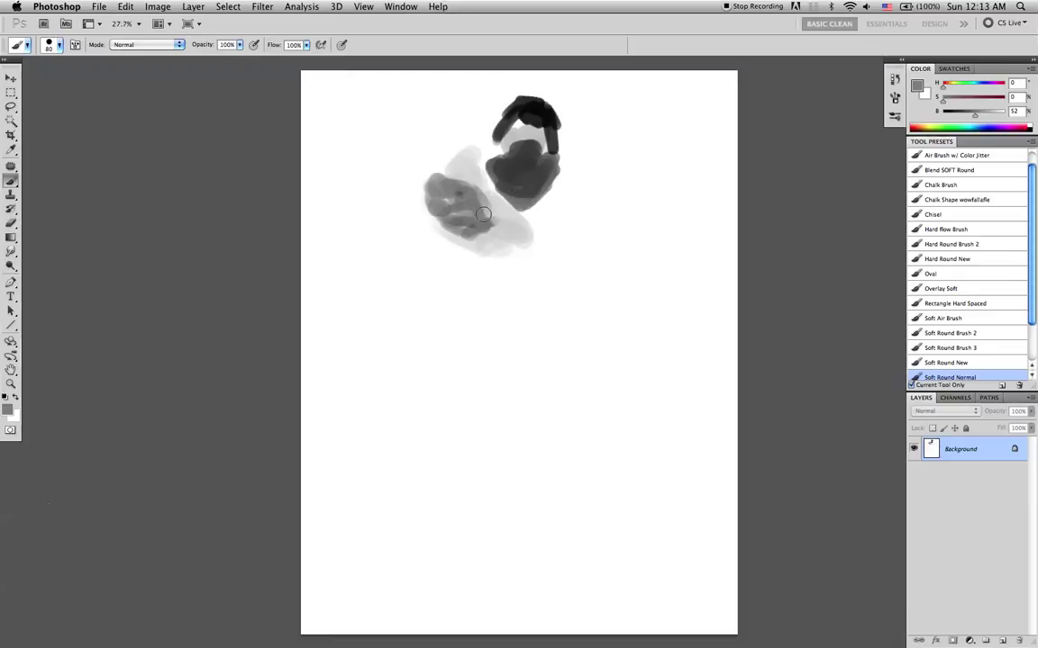
- Paint a light grey shoulder and chest shape to the right of the scarf
{"action": "left_click", "coordinate": [493, 193], "text": "alt"}
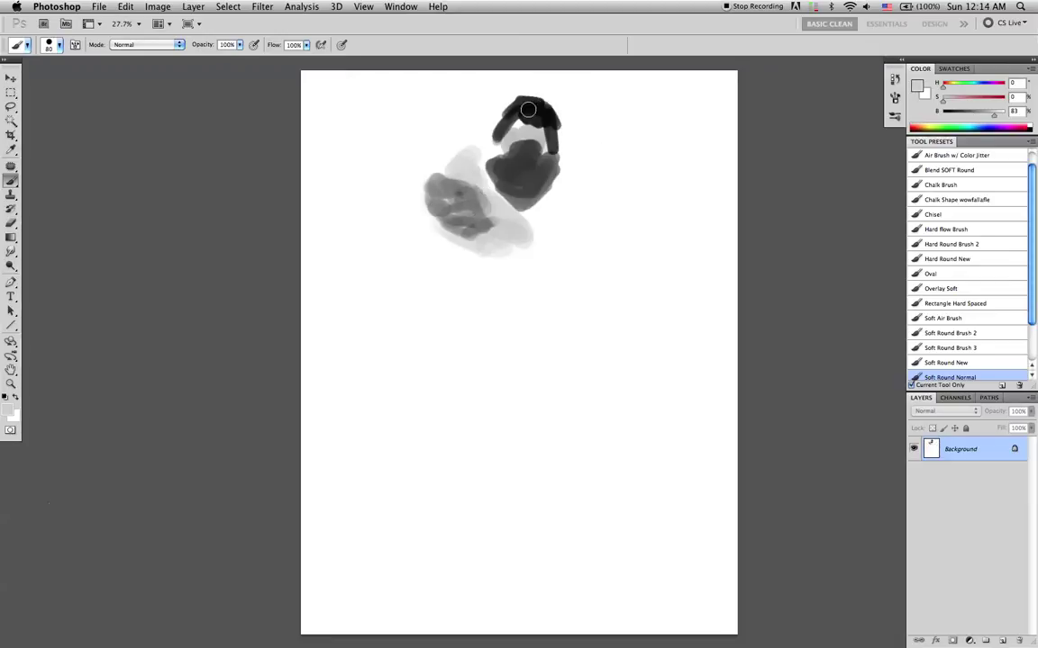
{"action": "left_click", "coordinate": [518, 136], "text": "alt"}
{"action": "mouse_move", "coordinate": [560, 180]}
{"action": "left_mouse_down"}
{"action": "mouse_move", "coordinate": [533, 216]}
{"action": "mouse_move", "coordinate": [540, 232]}
{"action": "mouse_move", "coordinate": [533, 223]}
{"action": "mouse_move", "coordinate": [559, 193]}
{"action": "mouse_move", "coordinate": [540, 236]}
{"action": "mouse_move", "coordinate": [567, 188]}
{"action": "mouse_move", "coordinate": [566, 233]}
{"action": "mouse_move", "coordinate": [529, 216]}
{"action": "mouse_move", "coordinate": [549, 199]}
{"action": "mouse_move", "coordinate": [526, 212]}
{"action": "mouse_move", "coordinate": [561, 170]}
{"action": "mouse_move", "coordinate": [567, 228]}
{"action": "mouse_move", "coordinate": [571, 186]}
{"action": "mouse_move", "coordinate": [562, 255]}
{"action": "mouse_move", "coordinate": [545, 242]}
{"action": "mouse_move", "coordinate": [548, 265]}
{"action": "mouse_move", "coordinate": [546, 245]}
{"action": "mouse_move", "coordinate": [566, 221]}
{"action": "mouse_move", "coordinate": [555, 272]}
{"action": "mouse_move", "coordinate": [565, 168]}
{"action": "mouse_move", "coordinate": [564, 243]}
{"action": "mouse_move", "coordinate": [576, 174]}
{"action": "mouse_move", "coordinate": [577, 223]}
{"action": "mouse_move", "coordinate": [568, 248]}
{"action": "mouse_move", "coordinate": [586, 168]}
{"action": "mouse_move", "coordinate": [588, 184]}
{"action": "mouse_move", "coordinate": [579, 159]}
{"action": "mouse_move", "coordinate": [587, 191]}
{"action": "left_mouse_up"}
{"action": "left_click", "coordinate": [587, 171], "text": "alt"}
- Draw a thin dark grey line from the scarf's tip down the chest and cover part of it with light grey
{"action": "left_click", "coordinate": [535, 178], "text": "alt"}
{"action": "key", "text": "bracketleft"}
{"action": "key", "text": "bracketleft"}
{"action": "key", "text": "bracketleft"}
{"action": "key", "text": "bracketleft"}
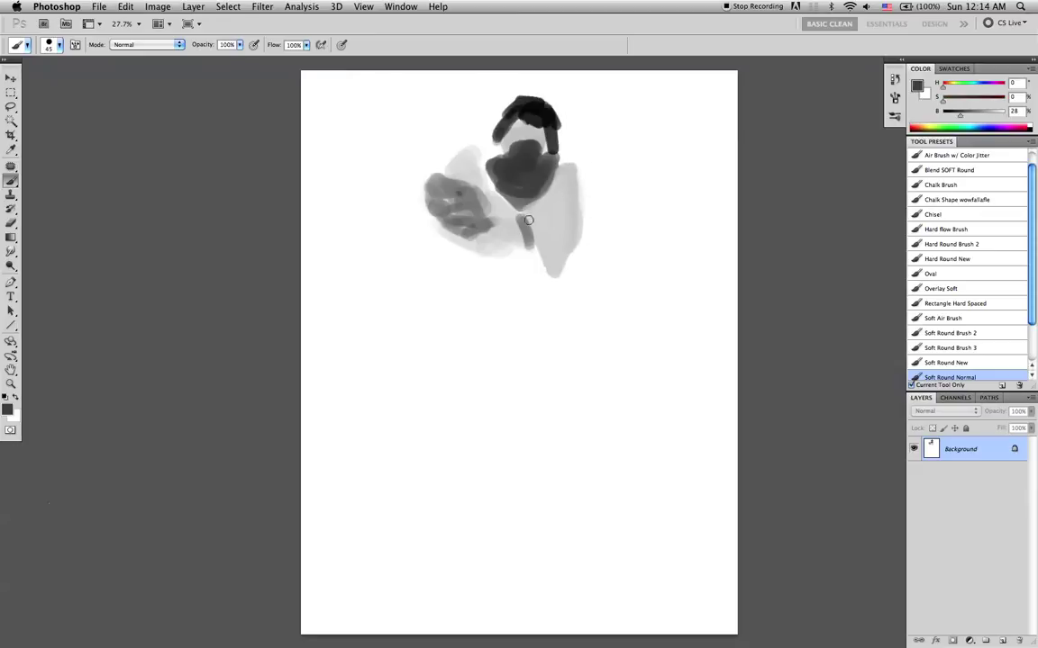
{"action": "mouse_move", "coordinate": [523, 209]}
{"action": "left_mouse_down"}
{"action": "mouse_move", "coordinate": [532, 243]}
{"action": "mouse_move", "coordinate": [495, 299]}
{"action": "left_mouse_up"}
{"action": "left_click", "coordinate": [519, 249], "text": "alt"}
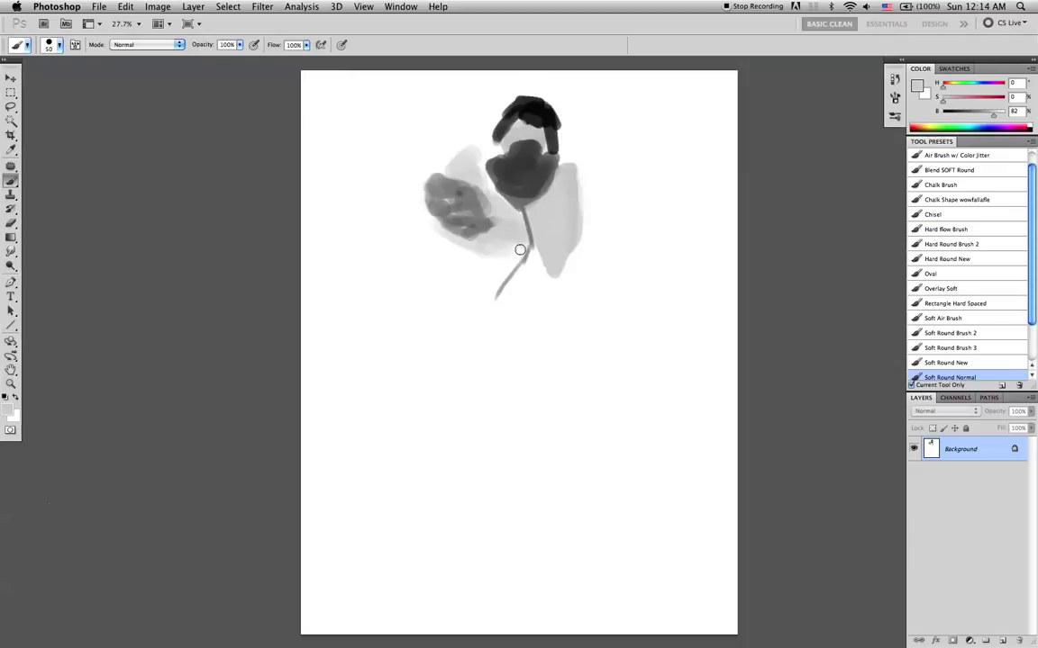
{"action": "mouse_move", "coordinate": [522, 241]}
{"action": "left_mouse_down"}
{"action": "mouse_move", "coordinate": [497, 296]}
{"action": "mouse_move", "coordinate": [491, 265]}
{"action": "mouse_move", "coordinate": [489, 280]}
{"action": "mouse_move", "coordinate": [513, 280]}
{"action": "mouse_move", "coordinate": [503, 308]}
{"action": "mouse_move", "coordinate": [488, 272]}
{"action": "mouse_move", "coordinate": [484, 318]}
{"action": "mouse_move", "coordinate": [490, 293]}
{"action": "mouse_move", "coordinate": [476, 276]}
{"action": "mouse_move", "coordinate": [510, 290]}
{"action": "mouse_move", "coordinate": [492, 330]}
{"action": "mouse_move", "coordinate": [476, 298]}
{"action": "mouse_move", "coordinate": [518, 265]}
{"action": "left_mouse_up"}
- Block in the waist below the chest with dark grey V-shaped strokes and a short horizontal band beside them
{"action": "left_click", "coordinate": [521, 187], "text": "alt"}
{"action": "key", "text": "bracketright"}
{"action": "key", "text": "bracketright"}
{"action": "key", "text": "bracketright"}
{"action": "key", "text": "bracketright"}
{"action": "key", "text": "bracketright"}
{"action": "key", "text": "]"}
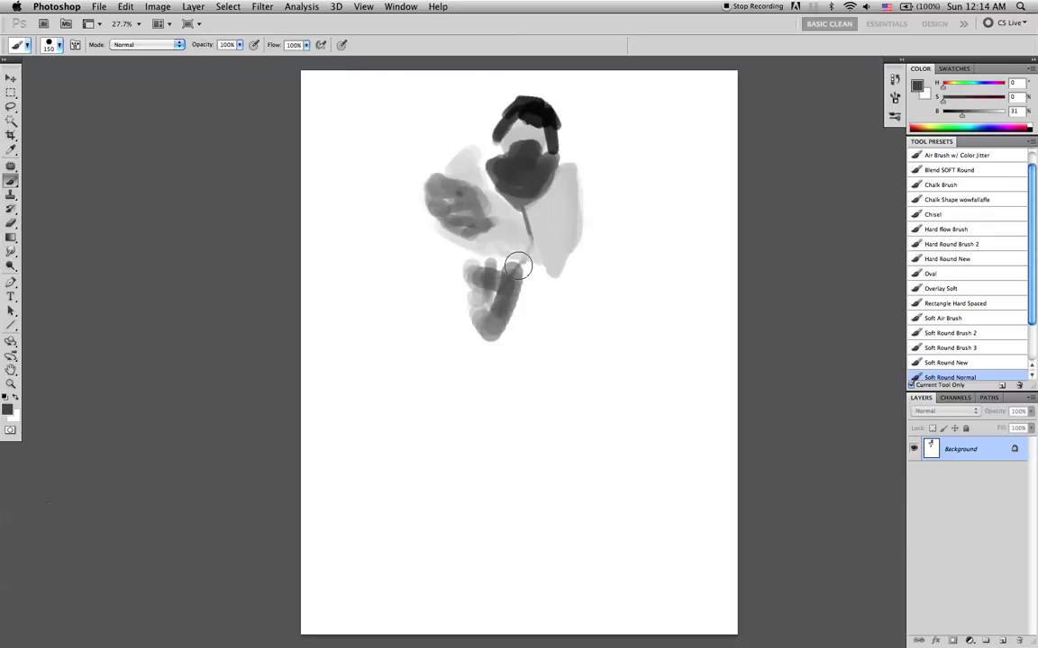
{"action": "key", "text": "bracketleft"}
{"action": "key", "text": "bracketleft"}
{"action": "key", "text": "bracketleft"}
{"action": "left_click", "coordinate": [557, 272]}
{"action": "mouse_move", "coordinate": [524, 271]}
{"action": "left_mouse_down"}
{"action": "mouse_move", "coordinate": [546, 272]}
{"action": "mouse_move", "coordinate": [481, 269]}
{"action": "mouse_move", "coordinate": [494, 307]}
{"action": "left_mouse_up"}
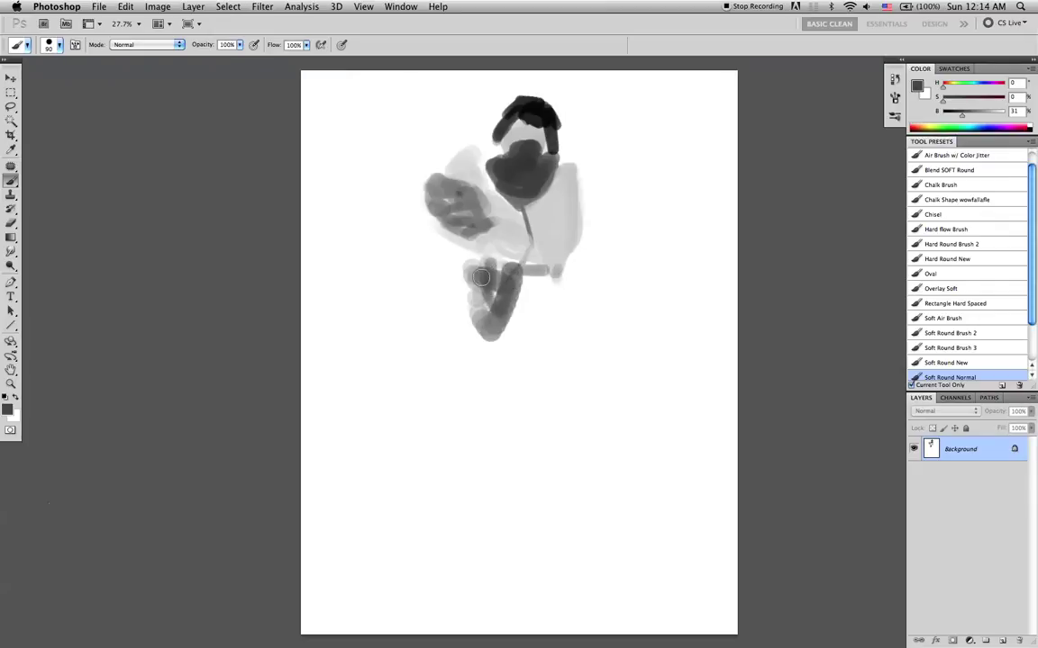
- Extend the light grey face up into the hair and refine the left hair edge with near-black at 30 px
{"action": "left_click", "coordinate": [524, 126], "text": "alt"}
{"action": "key", "text": "bracketleft"}
{"action": "key", "text": "bracketleft"}
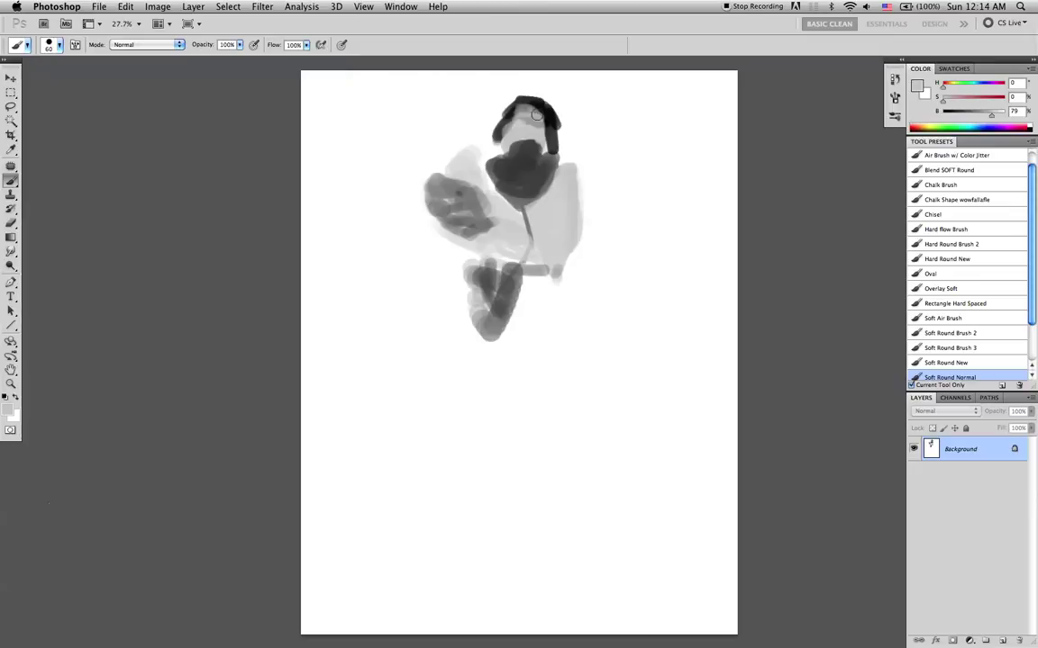
{"action": "mouse_move", "coordinate": [515, 110]}
{"action": "left_mouse_down"}
{"action": "mouse_move", "coordinate": [502, 127]}
{"action": "mouse_move", "coordinate": [513, 114]}
{"action": "left_mouse_up"}
{"action": "left_click", "coordinate": [530, 106], "text": "alt"}
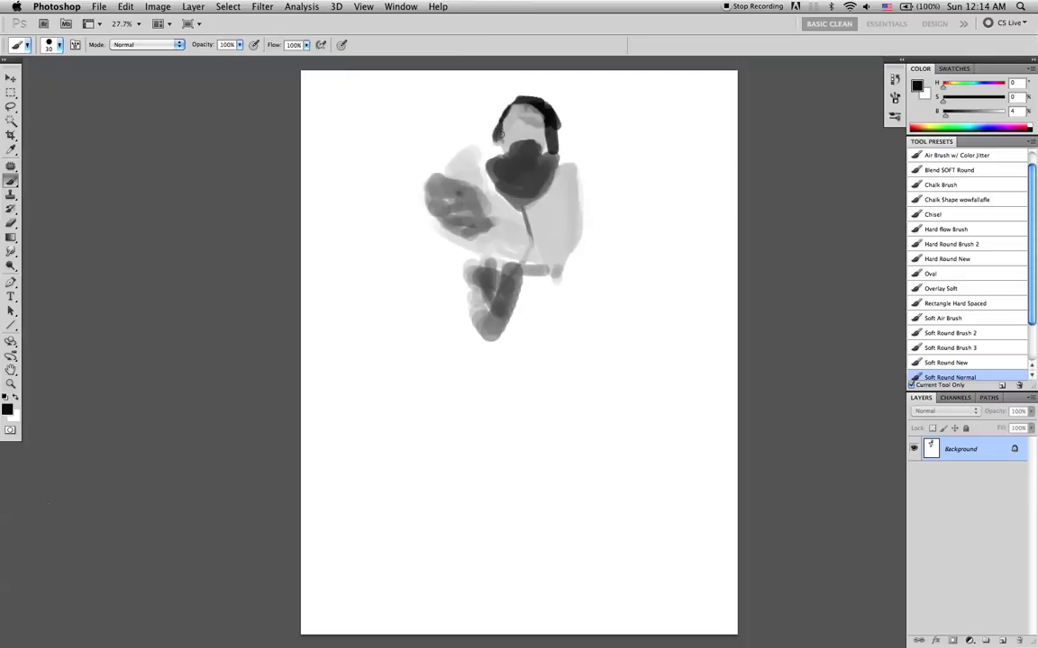
{"action": "left_click_drag", "start_coordinate": [505, 119], "coordinate": [506, 140]}
- Even out the face and forehead with light grey sampled from the face, using an 80 px brush
{"action": "left_click", "coordinate": [529, 121], "text": "alt"}
{"action": "left_click", "coordinate": [526, 132], "text": "alt"}
{"action": "key", "text": "bracketright"}
{"action": "key", "text": "bracketright"}
{"action": "key", "text": "bracketright"}
{"action": "left_click_drag", "start_coordinate": [516, 111], "coordinate": [539, 135]}
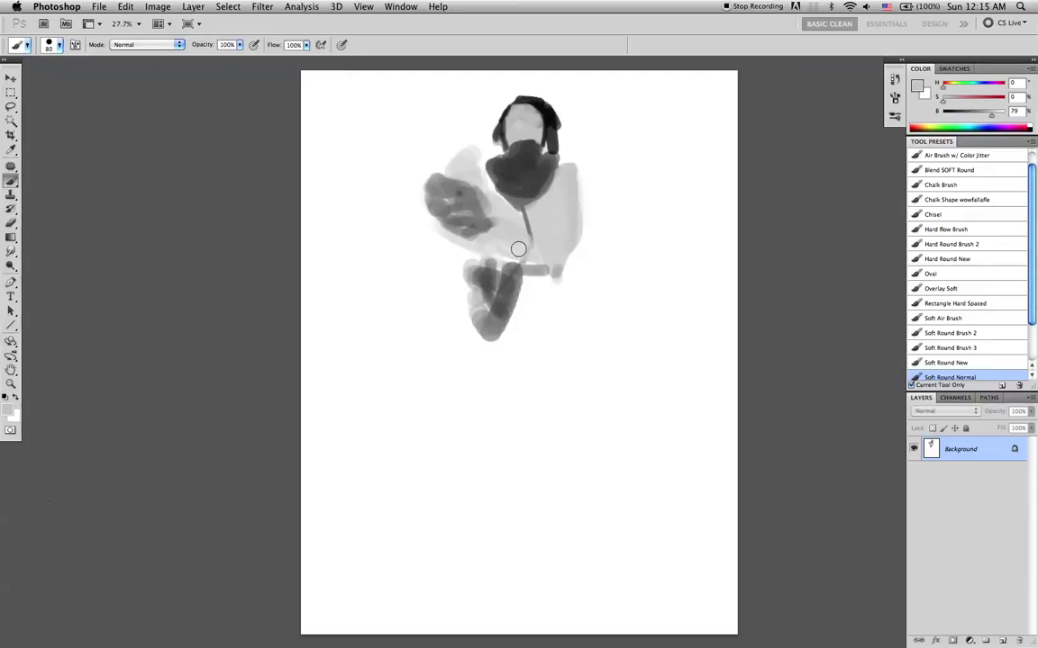
- Paint a light grey abdomen over the dark waist strokes and widen it toward the hips with a 125 px brush
{"action": "left_click", "coordinate": [498, 278], "text": "alt"}
{"action": "mouse_move", "coordinate": [493, 267]}
{"action": "left_mouse_down"}
{"action": "mouse_move", "coordinate": [522, 266]}
{"action": "mouse_move", "coordinate": [501, 265]}
{"action": "mouse_move", "coordinate": [522, 240]}
{"action": "mouse_move", "coordinate": [529, 267]}
{"action": "left_mouse_up"}
{"action": "left_click", "coordinate": [522, 135], "text": "alt"}
{"action": "left_click", "coordinate": [501, 278], "text": "alt"}
{"action": "left_click", "coordinate": [528, 124], "text": "alt"}
{"action": "key", "text": "bracketright"}
{"action": "key", "text": "bracketright"}
{"action": "key", "text": "bracketright"}
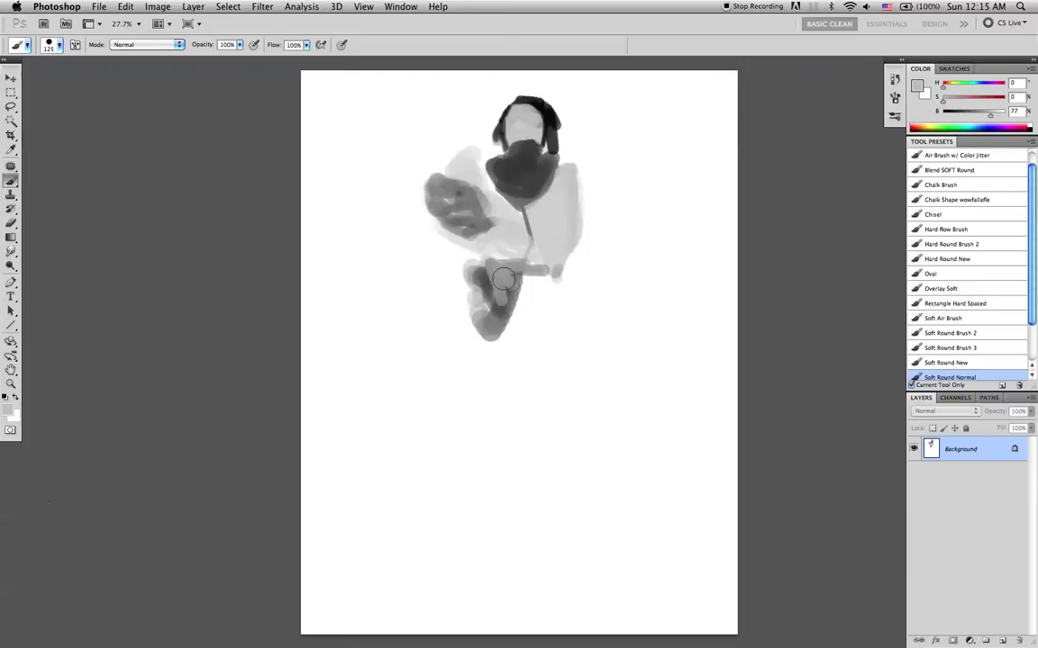
{"action": "mouse_move", "coordinate": [506, 270]}
{"action": "left_mouse_down"}
{"action": "mouse_move", "coordinate": [543, 272]}
{"action": "mouse_move", "coordinate": [539, 302]}
{"action": "mouse_move", "coordinate": [541, 290]}
{"action": "mouse_move", "coordinate": [528, 310]}
{"action": "mouse_move", "coordinate": [536, 280]}
{"action": "mouse_move", "coordinate": [511, 279]}
{"action": "mouse_move", "coordinate": [505, 300]}
{"action": "mouse_move", "coordinate": [539, 300]}
{"action": "mouse_move", "coordinate": [555, 324]}
{"action": "mouse_move", "coordinate": [507, 308]}
{"action": "mouse_move", "coordinate": [491, 327]}
{"action": "mouse_move", "coordinate": [502, 294]}
{"action": "mouse_move", "coordinate": [496, 337]}
{"action": "mouse_move", "coordinate": [526, 350]}
{"action": "mouse_move", "coordinate": [505, 325]}
{"action": "mouse_move", "coordinate": [532, 241]}
{"action": "mouse_move", "coordinate": [525, 190]}
{"action": "mouse_move", "coordinate": [512, 350]}
{"action": "mouse_move", "coordinate": [552, 342]}
{"action": "mouse_move", "coordinate": [509, 353]}
{"action": "mouse_move", "coordinate": [562, 332]}
{"action": "mouse_move", "coordinate": [520, 347]}
{"action": "left_mouse_up"}
- Paint a dark grey curved belt along the lower edge of the abdomen
{"action": "left_click", "coordinate": [525, 186], "text": "alt"}
{"action": "key", "text": "bracketleft"}
{"action": "key", "text": "bracketleft"}
{"action": "key", "text": "bracketleft"}
{"action": "key", "text": "bracketleft"}
{"action": "key", "text": "bracketleft"}
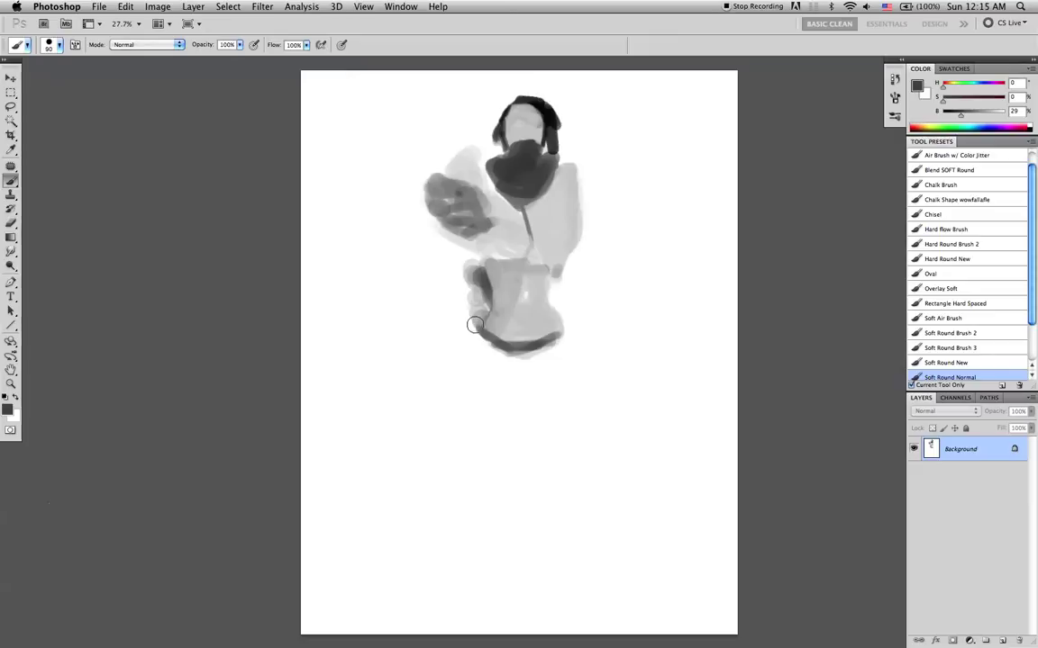
{"action": "key", "text": "bracketleft"}
{"action": "key", "text": "bracketleft"}
{"action": "mouse_move", "coordinate": [479, 330]}
{"action": "left_mouse_down"}
{"action": "mouse_move", "coordinate": [481, 353]}
{"action": "mouse_move", "coordinate": [501, 350]}
{"action": "mouse_move", "coordinate": [478, 340]}
{"action": "mouse_move", "coordinate": [557, 336]}
{"action": "left_mouse_up"}
- Sharpen the dark flared point at the belt's left end and define the hip edge with a 35 px brush
{"action": "key", "text": "bracketleft"}
{"action": "key", "text": "bracketleft"}
{"action": "key", "text": "bracketleft"}
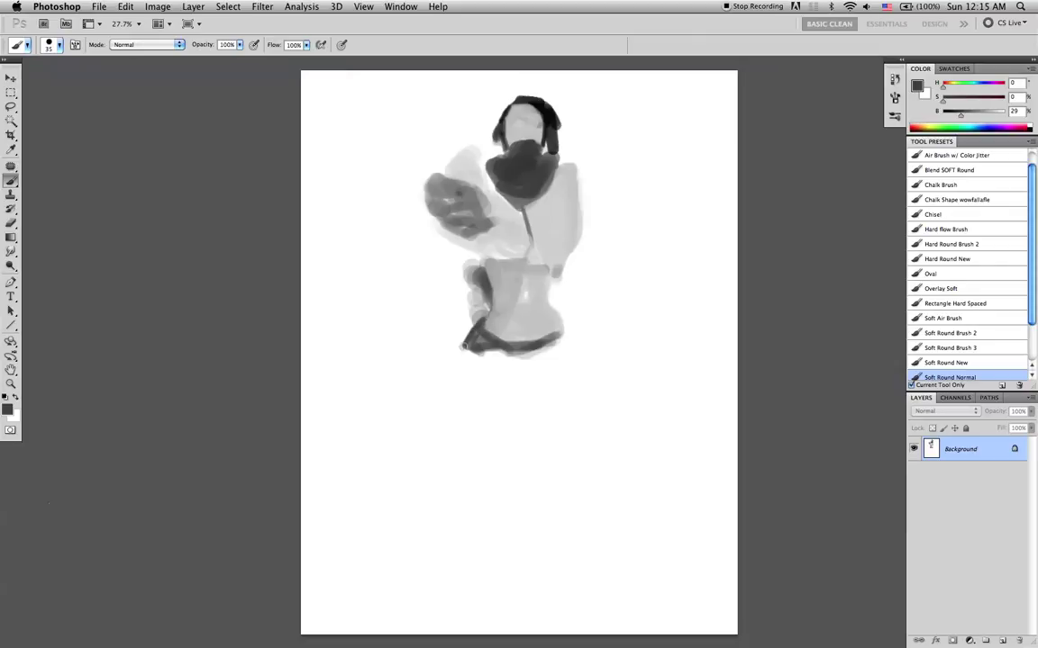
{"action": "left_click_drag", "start_coordinate": [459, 357], "coordinate": [475, 330]}
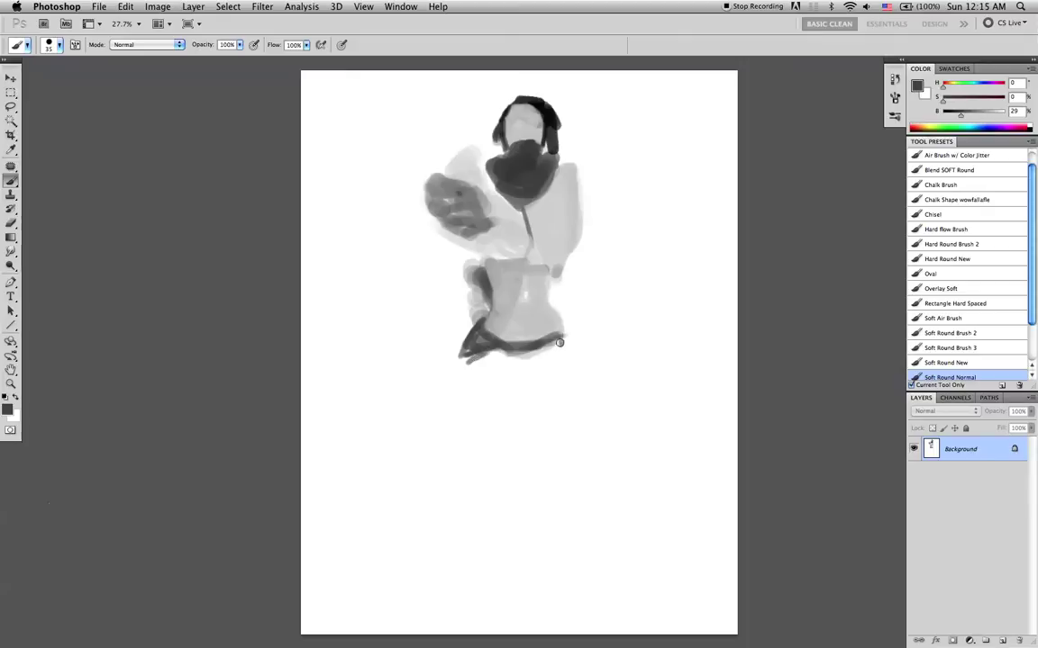
- Flip the canvas horizontally and reshape the top and sides of the hair with dark 40 px strokes
{"action": "key", "text": "bracketright"}
{"action": "left_click", "coordinate": [472, 177], "text": "alt"}
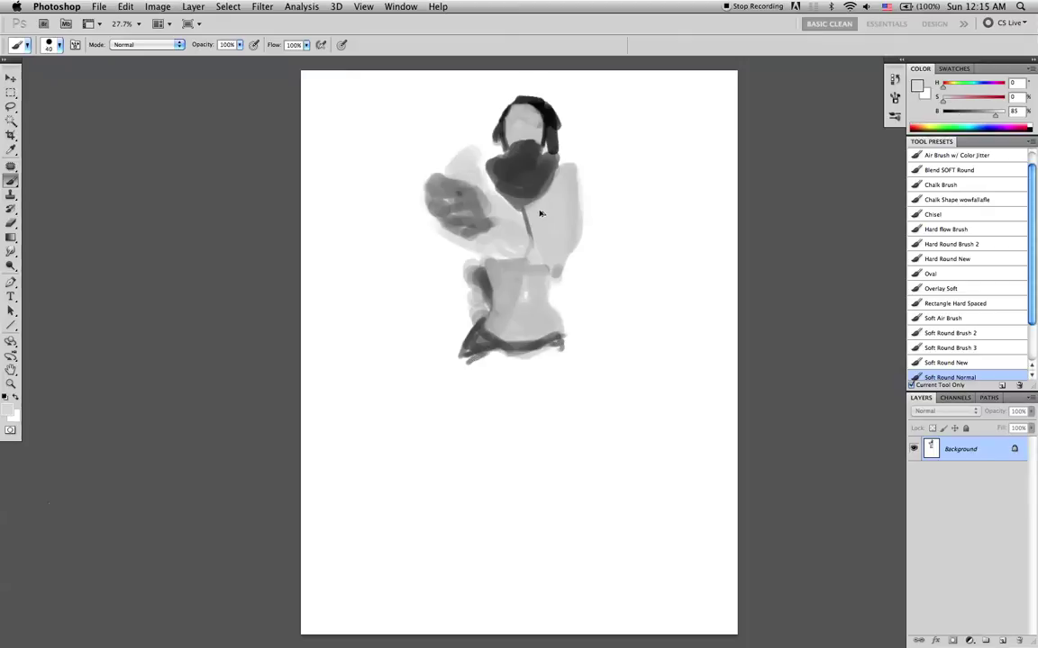
{"action": "key", "text": "super+shift+h"}
{"action": "left_click", "coordinate": [510, 104], "text": "alt"}
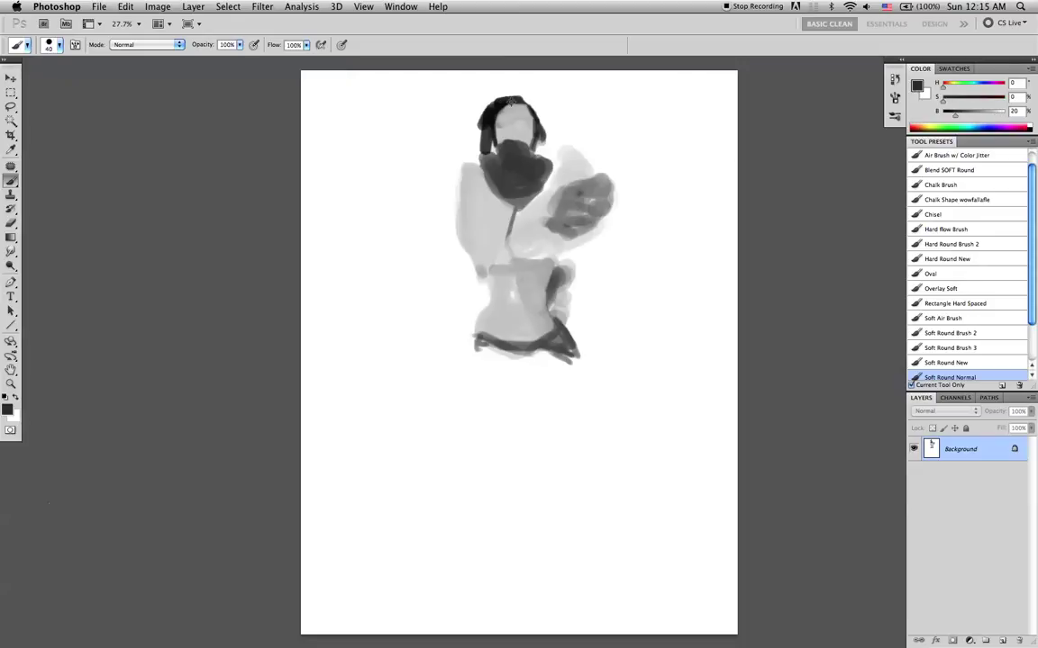
{"action": "left_click_drag", "start_coordinate": [523, 96], "coordinate": [538, 114]}
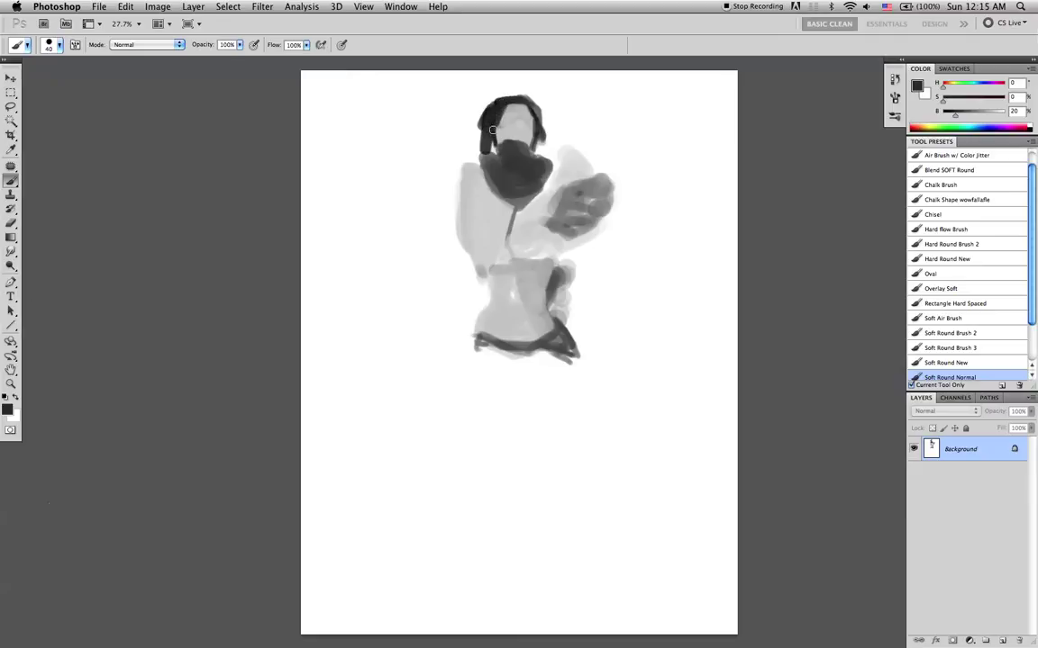
{"action": "left_click_drag", "start_coordinate": [517, 95], "coordinate": [489, 115]}
- Paint a dark grey arm shape beside the left shoulder of the flipped figure
{"action": "left_click", "coordinate": [514, 183], "text": "alt"}
{"action": "mouse_move", "coordinate": [457, 226]}
{"action": "left_mouse_down"}
{"action": "mouse_move", "coordinate": [451, 192]}
{"action": "mouse_move", "coordinate": [445, 227]}
{"action": "mouse_move", "coordinate": [453, 194]}
{"action": "left_mouse_up"}
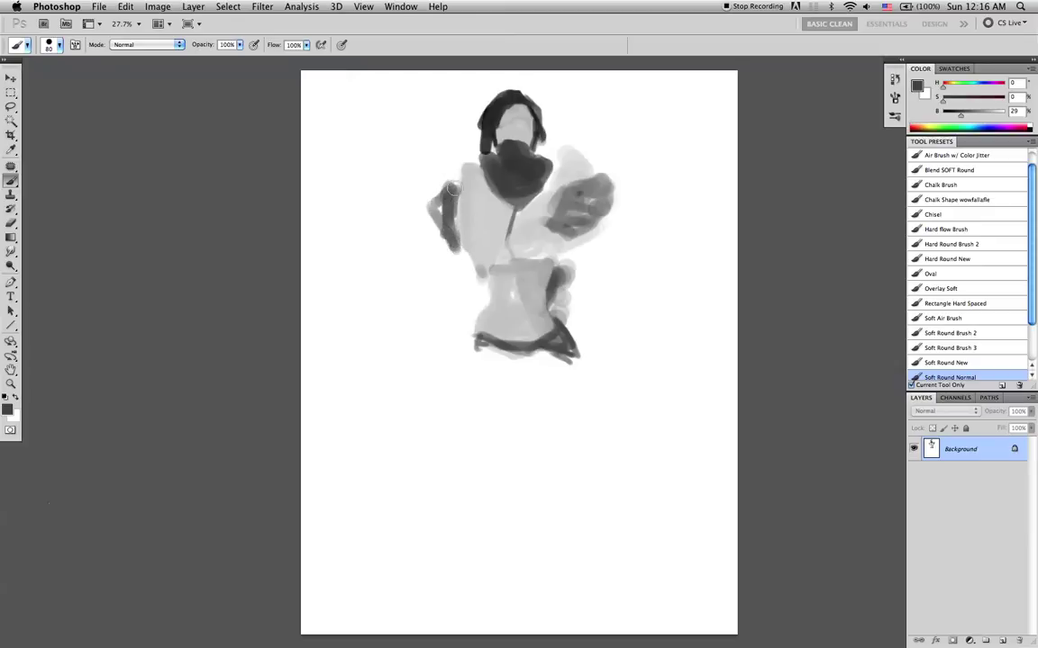
{"action": "left_click_drag", "start_coordinate": [427, 190], "coordinate": [431, 192]}
- Flip the canvas back and paint light grey strokes slanting down across the dark arm on the right with a 50 px brush
{"action": "left_click", "coordinate": [513, 133], "text": "alt"}
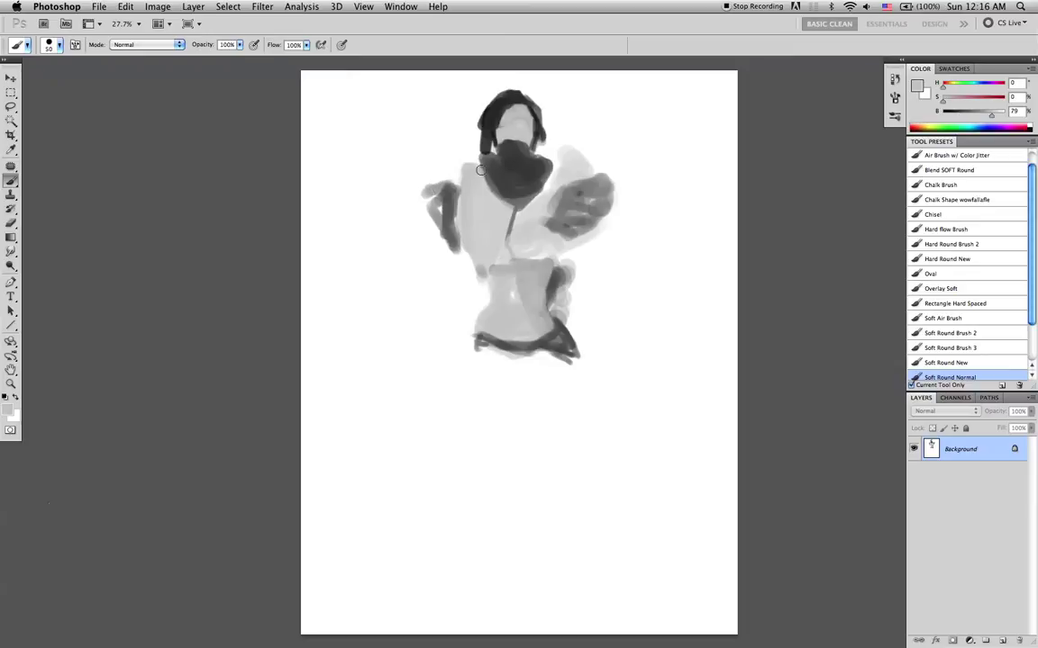
{"action": "key", "text": "super+shift+h"}
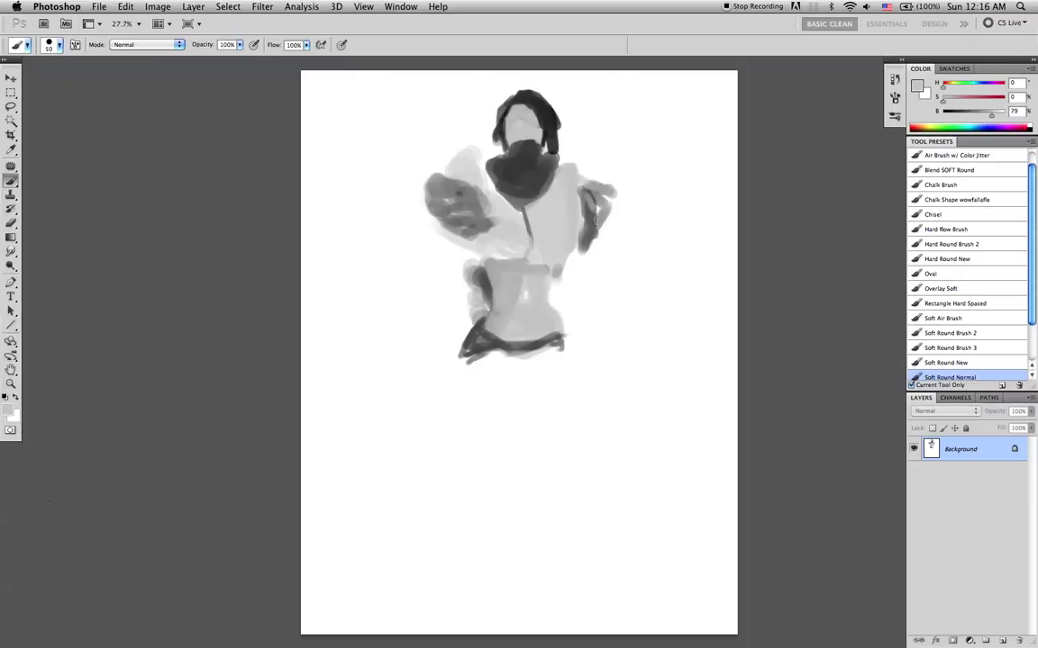
{"action": "mouse_move", "coordinate": [603, 226]}
{"action": "left_mouse_down"}
{"action": "mouse_move", "coordinate": [621, 266]}
{"action": "mouse_move", "coordinate": [612, 267]}
{"action": "left_mouse_up"}
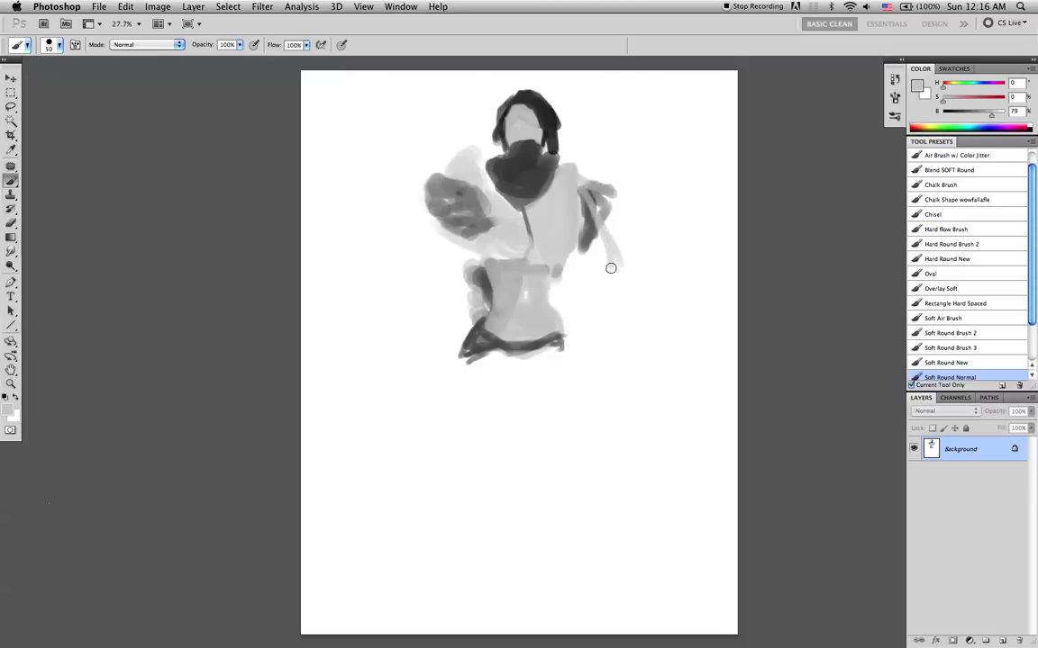
{"action": "left_click_drag", "start_coordinate": [590, 213], "coordinate": [617, 258]}
- Add a dark grey line down the right side of the chest and darken the inner edge of the left arm patch
{"action": "left_click", "coordinate": [589, 203], "text": "alt"}
{"action": "key", "text": "bracketleft"}
{"action": "key", "text": "bracketleft"}
{"action": "left_click_drag", "start_coordinate": [571, 198], "coordinate": [559, 250]}
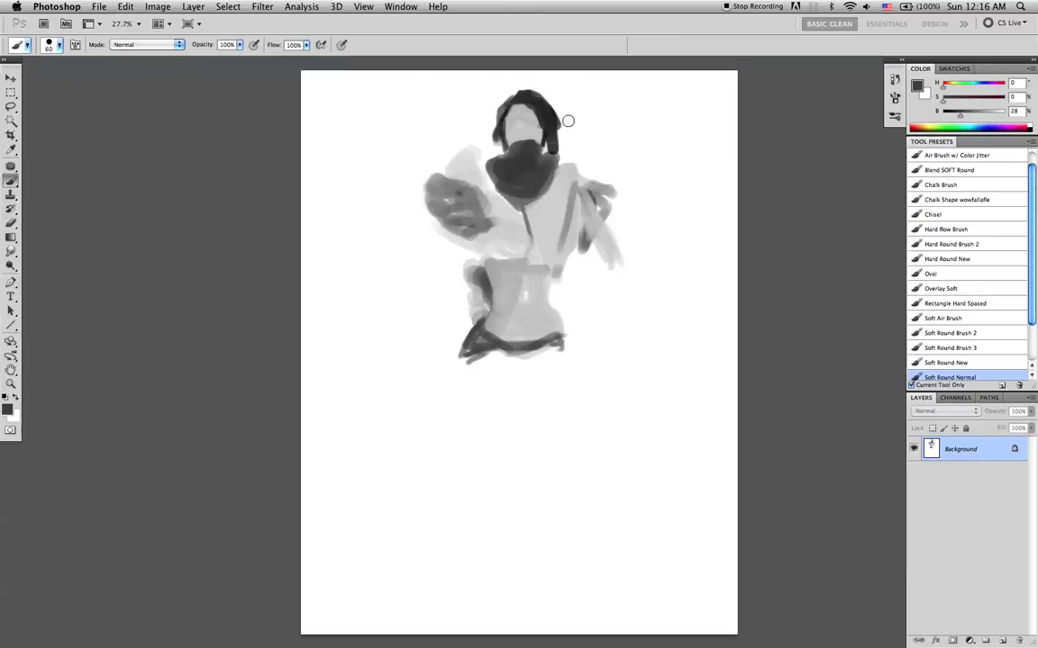
{"action": "key", "text": "bracketright"}
{"action": "key", "text": "bracketright"}
{"action": "left_click_drag", "start_coordinate": [469, 178], "coordinate": [486, 212]}
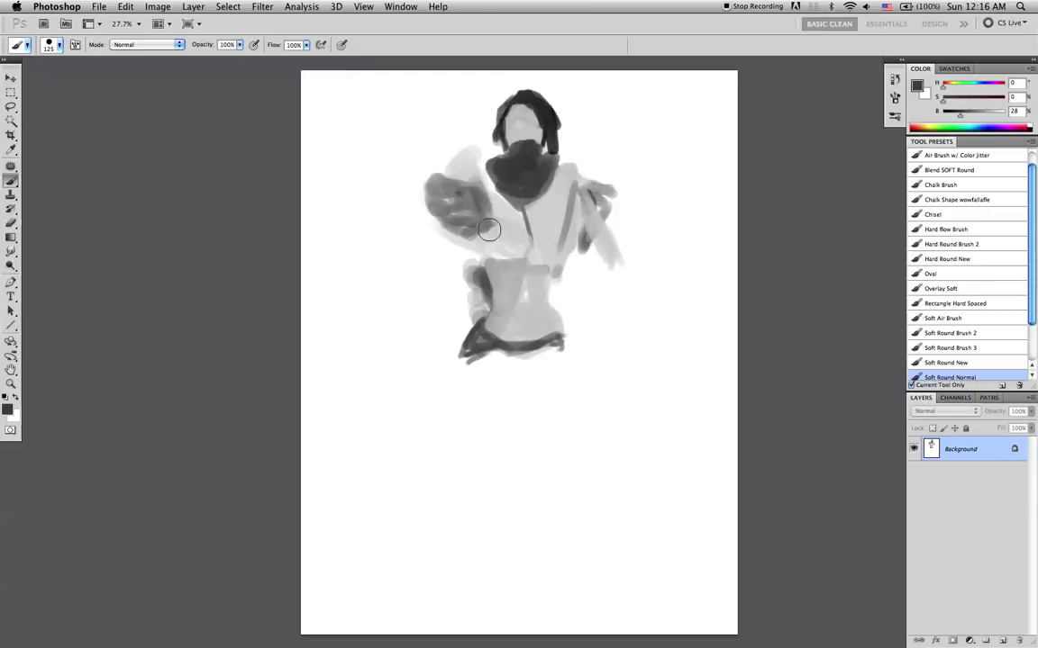
- Add thin dark strokes to the right chest beneath the scarf and soften them with light grey
{"action": "key", "text": "bracketleft"}
{"action": "key", "text": "bracketleft"}
{"action": "mouse_move", "coordinate": [566, 176]}
{"action": "left_mouse_down"}
{"action": "mouse_move", "coordinate": [549, 240]}
{"action": "mouse_move", "coordinate": [577, 194]}
{"action": "mouse_move", "coordinate": [542, 227]}
{"action": "mouse_move", "coordinate": [535, 219]}
{"action": "mouse_move", "coordinate": [538, 243]}
{"action": "mouse_move", "coordinate": [550, 210]}
{"action": "left_mouse_up"}
{"action": "left_click", "coordinate": [545, 195], "text": "alt"}
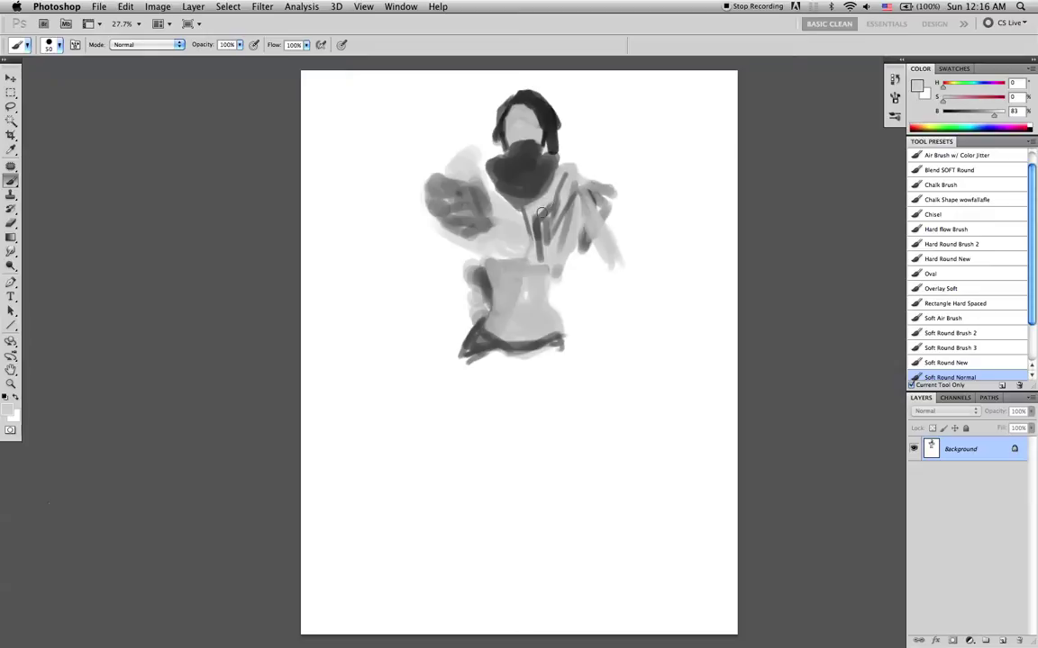
{"action": "left_click_drag", "start_coordinate": [529, 223], "coordinate": [542, 266]}
- Paint a broad dark grey lapel rising from the right side of the waist past the right shoulder
{"action": "left_click", "coordinate": [542, 172], "text": "alt"}
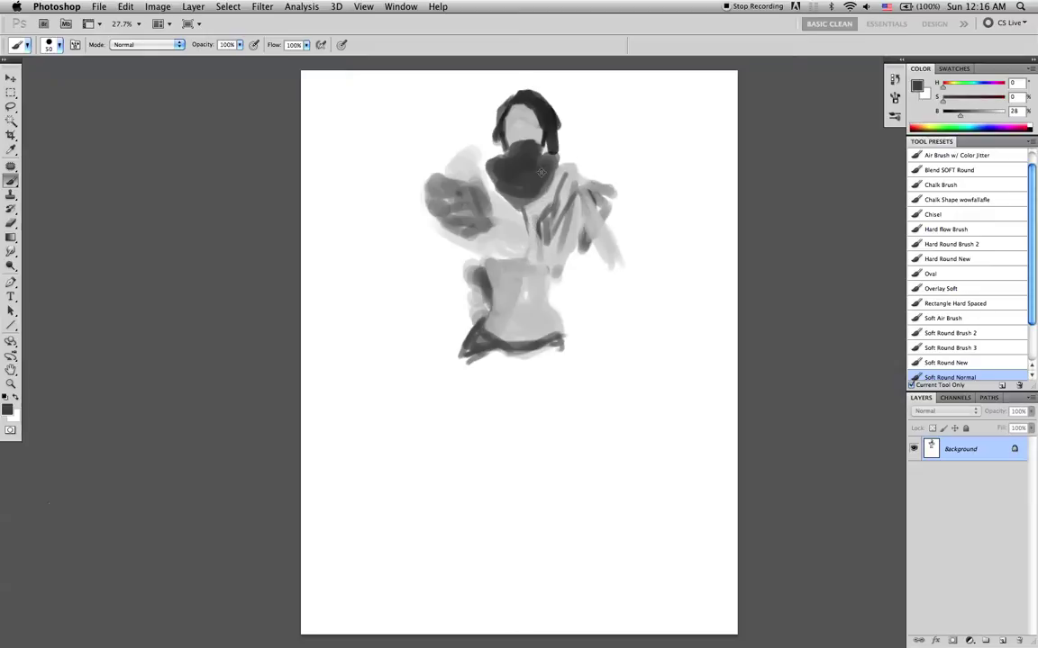
{"action": "key", "text": "bracketright"}
{"action": "key", "text": "bracketright"}
{"action": "mouse_move", "coordinate": [551, 241]}
{"action": "left_mouse_down"}
{"action": "mouse_move", "coordinate": [595, 156]}
{"action": "mouse_move", "coordinate": [582, 161]}
{"action": "left_mouse_up"}
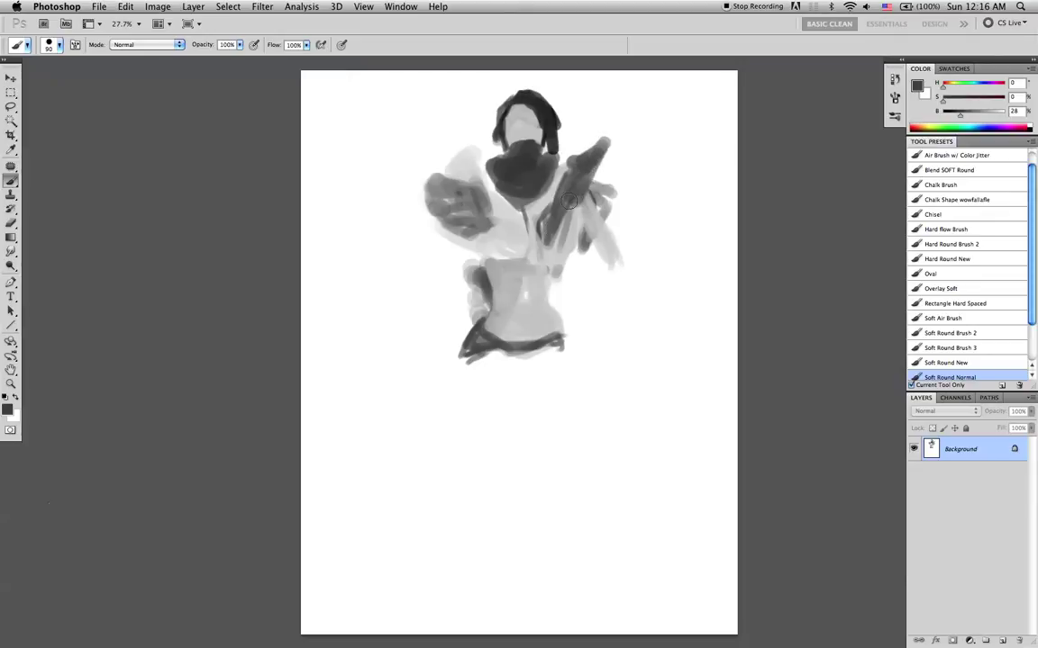
- Paint a matching broad dark lapel from beyond the left shoulder diagonally down to the waist
{"action": "left_click", "coordinate": [565, 232], "text": "alt"}
{"action": "left_click", "coordinate": [505, 192], "text": "alt"}
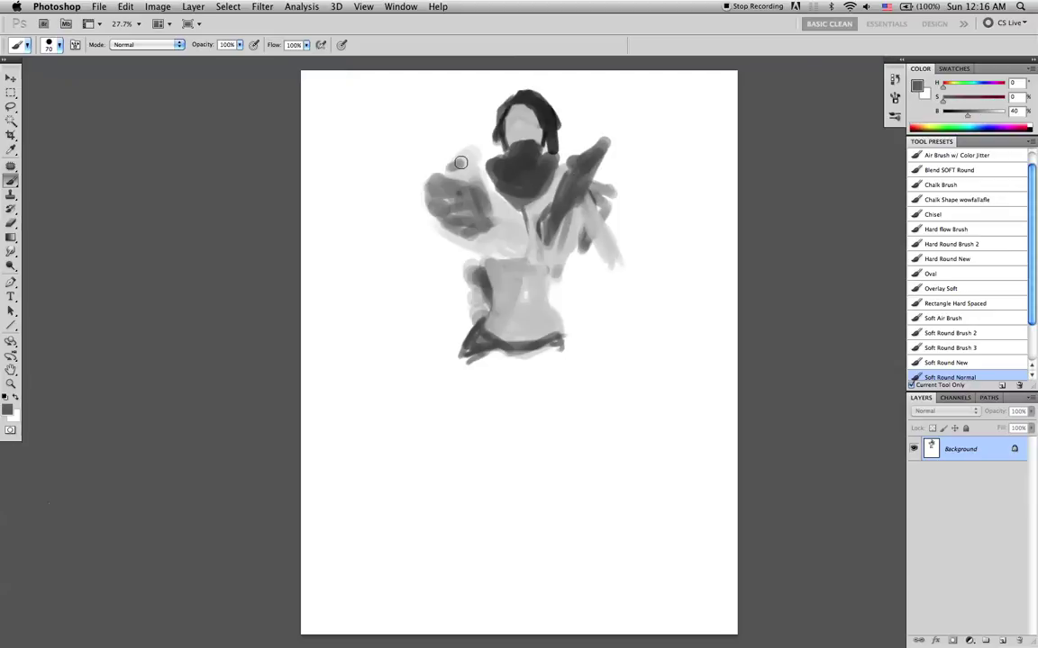
{"action": "key", "text": "bracketright"}
{"action": "key", "text": "bracketright"}
{"action": "key", "text": "bracketright"}
{"action": "mouse_move", "coordinate": [446, 139]}
{"action": "left_mouse_down"}
{"action": "mouse_move", "coordinate": [462, 149]}
{"action": "mouse_move", "coordinate": [389, 121]}
{"action": "mouse_move", "coordinate": [506, 236]}
{"action": "left_mouse_up"}
{"action": "key", "text": "bracketleft"}
{"action": "key", "text": "bracketleft"}
{"action": "key", "text": "bracketleft"}
{"action": "mouse_move", "coordinate": [475, 171]}
{"action": "left_mouse_down"}
{"action": "mouse_move", "coordinate": [526, 251]}
{"action": "mouse_move", "coordinate": [512, 252]}
{"action": "left_mouse_up"}
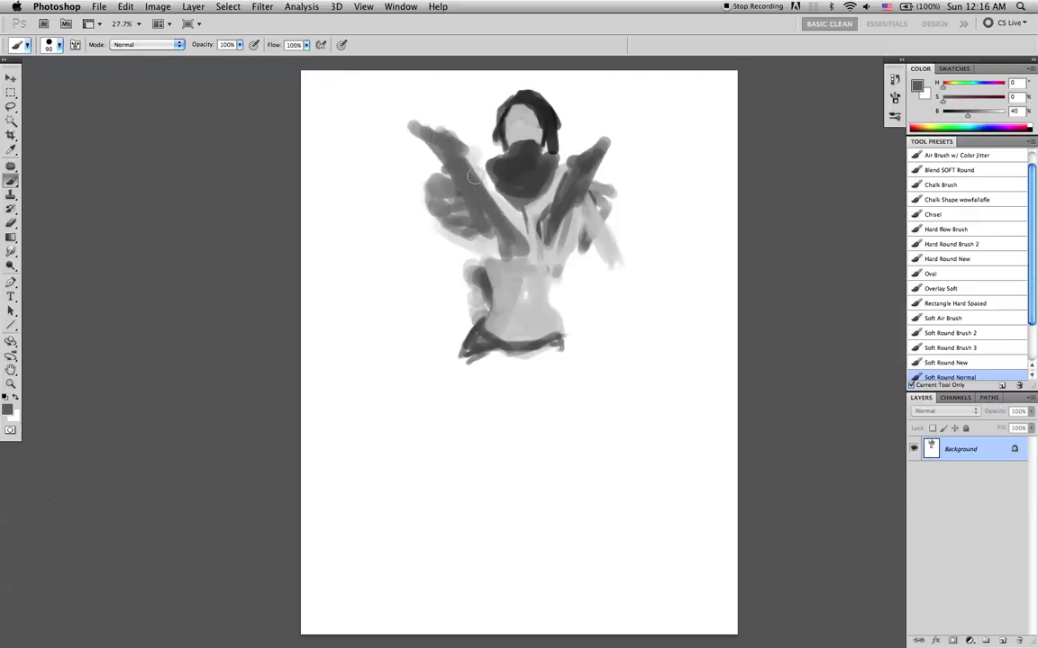
- Lighten the chest between the two lapels and clean their inner edges with light grey at 50 px
{"action": "left_click", "coordinate": [529, 236], "text": "alt"}
{"action": "key", "text": "bracketleft"}
{"action": "key", "text": "bracketleft"}
{"action": "key", "text": "bracketleft"}
{"action": "left_click_drag", "start_coordinate": [532, 197], "coordinate": [537, 256]}
{"action": "left_click_drag", "start_coordinate": [493, 185], "coordinate": [492, 223]}
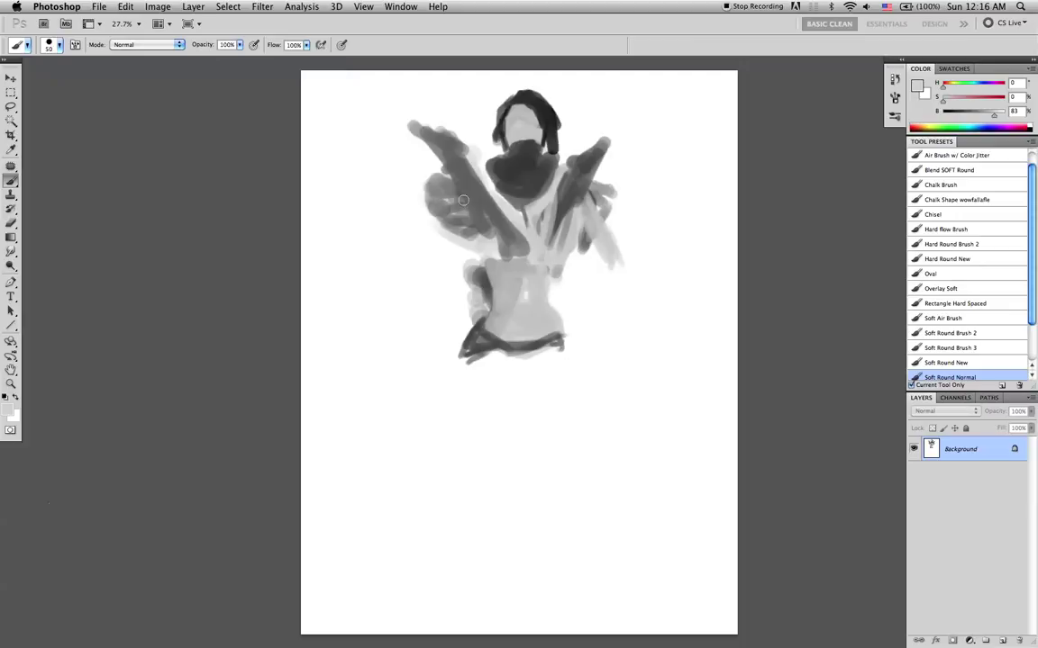
- Fill the chest between the two lapels with dark grey strokes beneath the scarf at 90 px
{"action": "left_click", "coordinate": [497, 196], "text": "alt"}
{"action": "left_click", "coordinate": [475, 180], "text": "alt"}
{"action": "key", "text": "]"}
{"action": "left_click_drag", "start_coordinate": [487, 176], "coordinate": [535, 245]}
{"action": "left_click_drag", "start_coordinate": [553, 186], "coordinate": [534, 248]}
{"action": "mouse_move", "coordinate": [489, 192]}
{"action": "left_mouse_down"}
{"action": "mouse_move", "coordinate": [531, 244]}
{"action": "mouse_move", "coordinate": [544, 197]}
{"action": "left_mouse_up"}
- Sample dark greys from the figure and paint strokes along both lapels converging at the waist
{"action": "left_click", "coordinate": [543, 108], "text": "alt"}
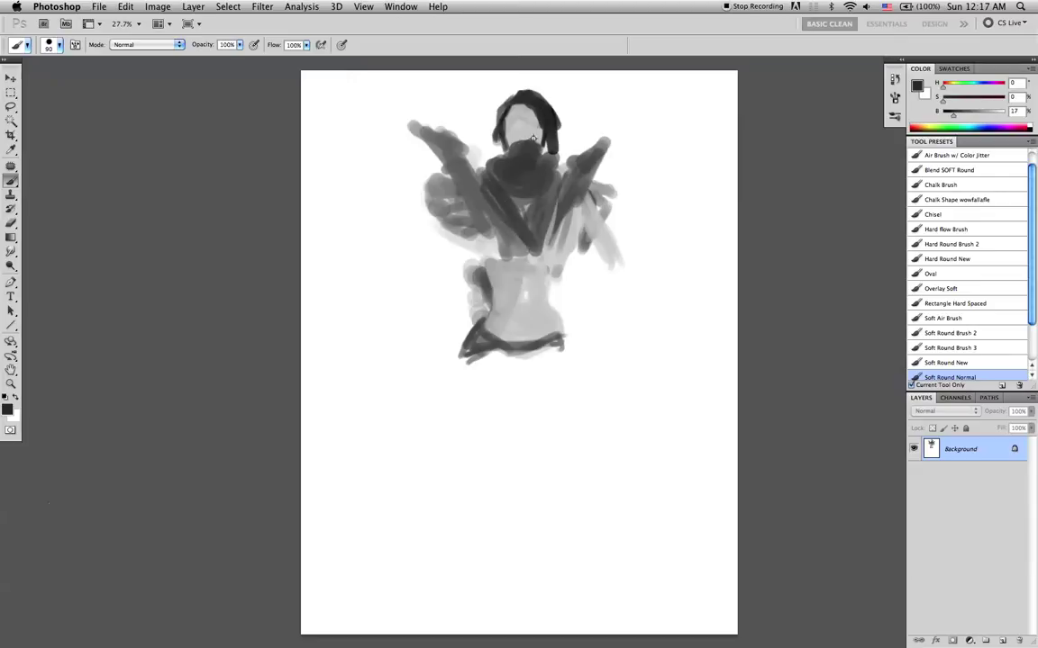
{"action": "left_click", "coordinate": [543, 196], "text": "alt"}
{"action": "key", "text": "d"}
{"action": "key", "text": "bracketleft"}
{"action": "key", "text": "bracketleft"}
{"action": "key", "text": "bracketleft"}
{"action": "key", "text": "bracketleft"}
{"action": "key", "text": "bracketleft"}
{"action": "left_click", "coordinate": [475, 213], "text": "alt"}
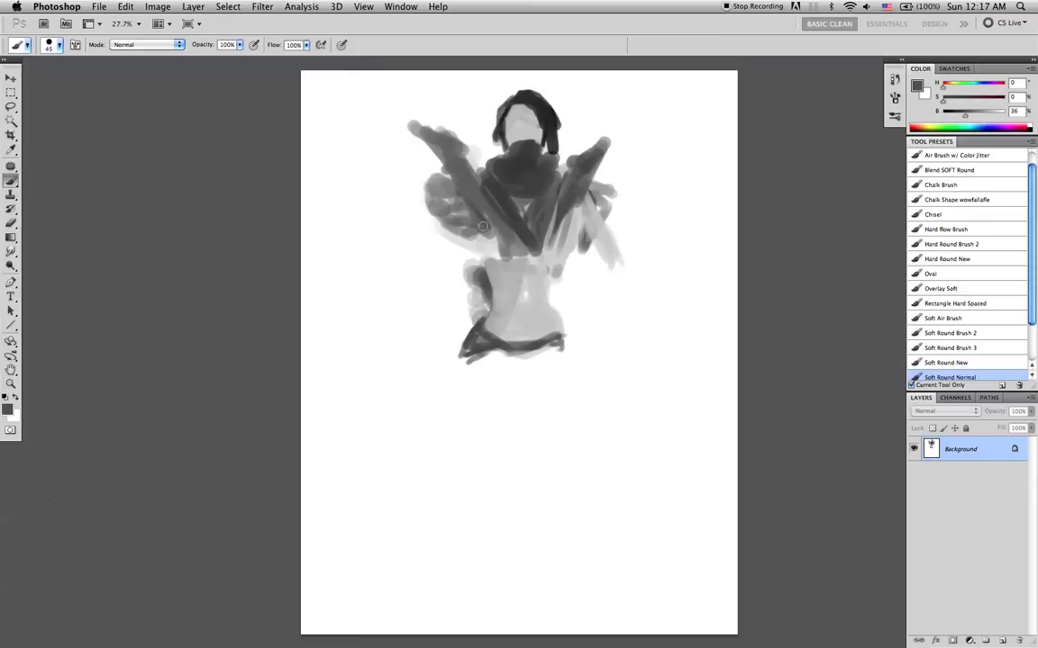
{"action": "left_click", "coordinate": [473, 192], "text": "alt"}
{"action": "left_click", "coordinate": [527, 159], "text": "alt"}
{"action": "mouse_move", "coordinate": [472, 208]}
{"action": "left_mouse_down"}
{"action": "mouse_move", "coordinate": [511, 247]}
{"action": "mouse_move", "coordinate": [543, 248]}
{"action": "mouse_move", "coordinate": [589, 196]}
{"action": "mouse_move", "coordinate": [547, 249]}
{"action": "left_mouse_up"}
{"action": "key", "text": "["}
{"action": "left_click_drag", "start_coordinate": [579, 197], "coordinate": [543, 258]}
- Paint a dark grey jacket hem across the top of the waist and up the left lapel's outer side
{"action": "mouse_move", "coordinate": [510, 257]}
{"action": "left_mouse_down"}
{"action": "mouse_move", "coordinate": [548, 267]}
{"action": "mouse_move", "coordinate": [562, 244]}
{"action": "left_mouse_up"}
{"action": "mouse_move", "coordinate": [489, 253]}
{"action": "left_mouse_down"}
{"action": "mouse_move", "coordinate": [538, 263]}
{"action": "mouse_move", "coordinate": [512, 258]}
{"action": "mouse_move", "coordinate": [469, 221]}
{"action": "mouse_move", "coordinate": [428, 163]}
{"action": "mouse_move", "coordinate": [460, 206]}
{"action": "left_mouse_up"}
{"action": "mouse_move", "coordinate": [459, 206]}
{"action": "left_mouse_down"}
{"action": "mouse_move", "coordinate": [413, 134]}
{"action": "mouse_move", "coordinate": [468, 208]}
{"action": "left_mouse_up"}
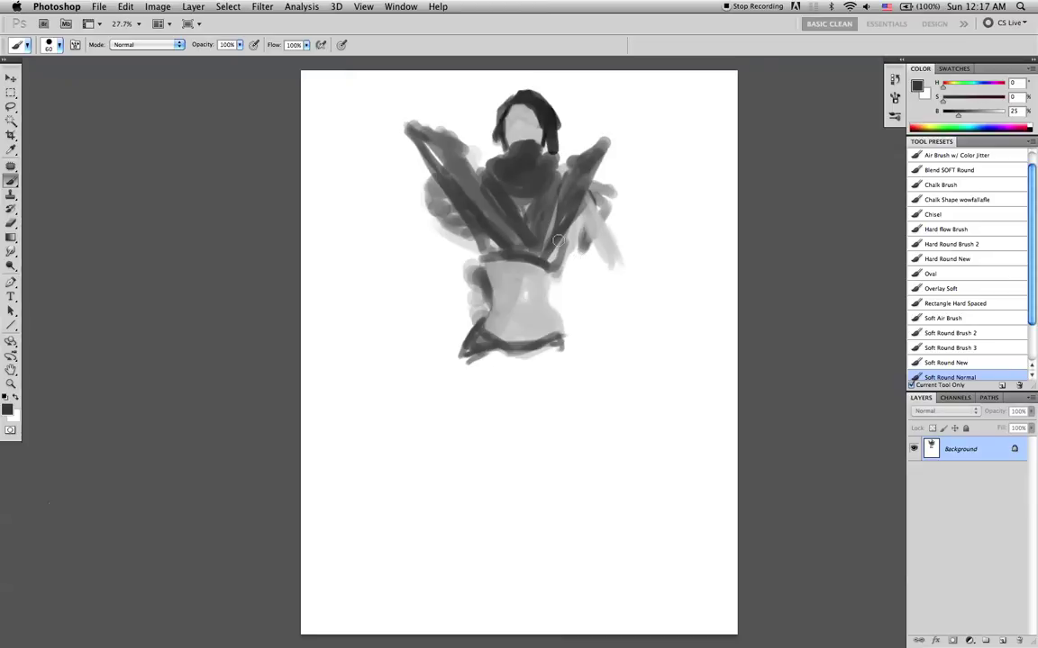
- Fill the gaps in both lapels with dark grey at 25% brightness, making them solid from waist to tip
{"action": "mouse_move", "coordinate": [443, 160]}
{"action": "left_mouse_down"}
{"action": "mouse_move", "coordinate": [403, 131]}
{"action": "mouse_move", "coordinate": [452, 231]}
{"action": "left_mouse_up"}
{"action": "left_click_drag", "start_coordinate": [435, 173], "coordinate": [470, 227]}
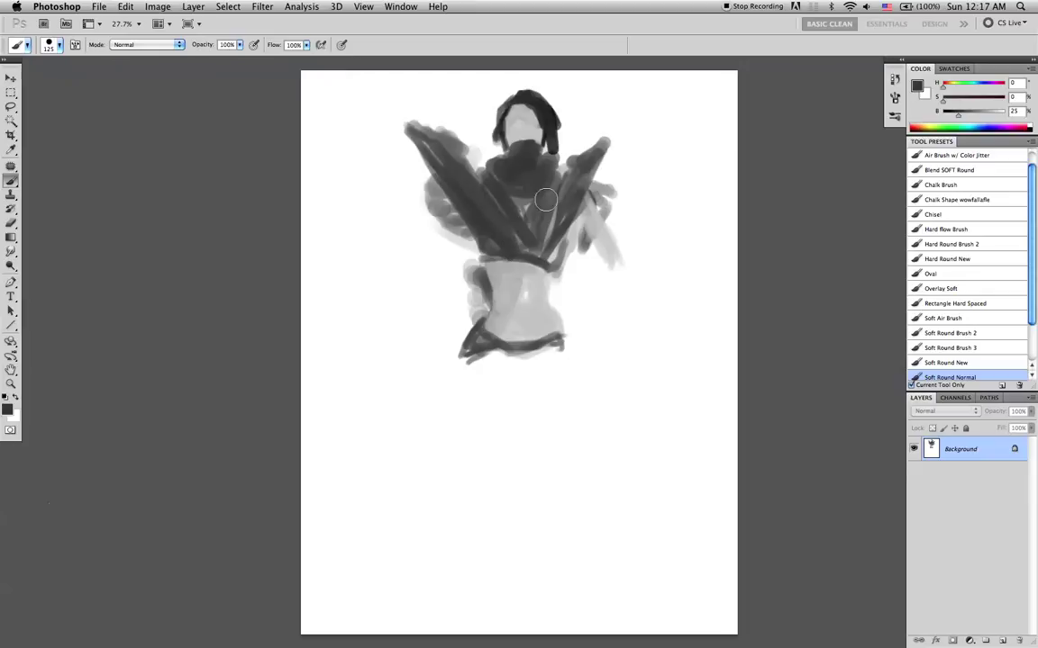
{"action": "key", "text": "bracketleft"}
{"action": "key", "text": "bracketleft"}
{"action": "key", "text": "bracketleft"}
{"action": "key", "text": "bracketleft"}
{"action": "left_click_drag", "start_coordinate": [561, 228], "coordinate": [576, 171]}
{"action": "mouse_move", "coordinate": [576, 171]}
{"action": "left_mouse_down"}
{"action": "mouse_move", "coordinate": [544, 243]}
{"action": "mouse_move", "coordinate": [569, 165]}
{"action": "mouse_move", "coordinate": [601, 145]}
{"action": "left_mouse_up"}
{"action": "mouse_move", "coordinate": [461, 142]}
{"action": "left_mouse_down"}
{"action": "mouse_move", "coordinate": [433, 118]}
{"action": "mouse_move", "coordinate": [502, 243]}
{"action": "left_mouse_up"}
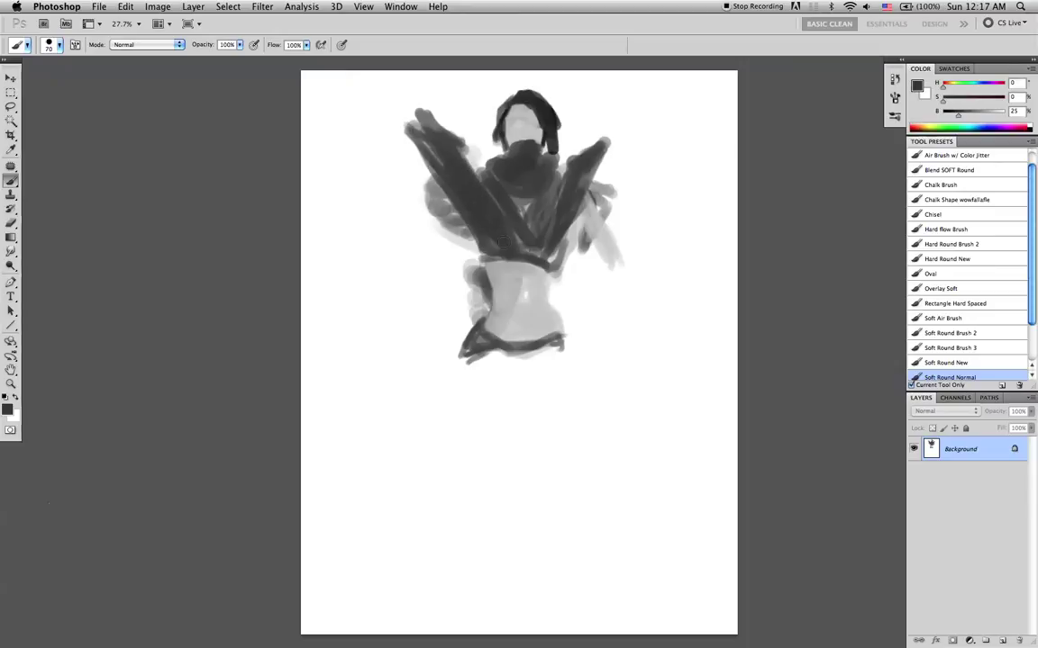
- Paint out the grey arm mass outside the left lapel with white at 175 px
{"action": "key", "text": "x"}
{"action": "key", "text": "bracketright"}
{"action": "key", "text": "bracketright"}
{"action": "key", "text": "bracketright"}
{"action": "key", "text": "bracketright"}
{"action": "left_click_drag", "start_coordinate": [430, 185], "coordinate": [465, 248]}
{"action": "left_click_drag", "start_coordinate": [441, 188], "coordinate": [457, 221]}
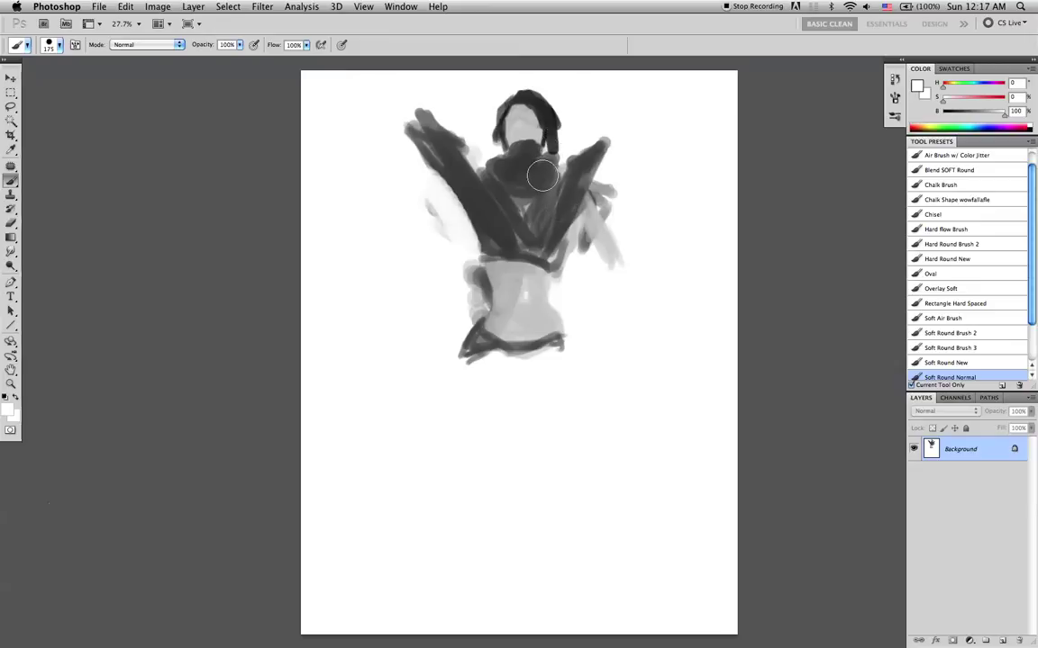
- Refine the right contour of the waist with a smaller brush and sampled light grey at 40 px
{"action": "key", "text": "bracketleft"}
{"action": "key", "text": "bracketleft"}
{"action": "key", "text": "bracketleft"}
{"action": "key", "text": "bracketleft"}
{"action": "key", "text": "bracketleft"}
{"action": "left_click", "coordinate": [548, 286], "text": "alt"}
{"action": "key", "text": "bracketleft"}
{"action": "key", "text": "bracketleft"}
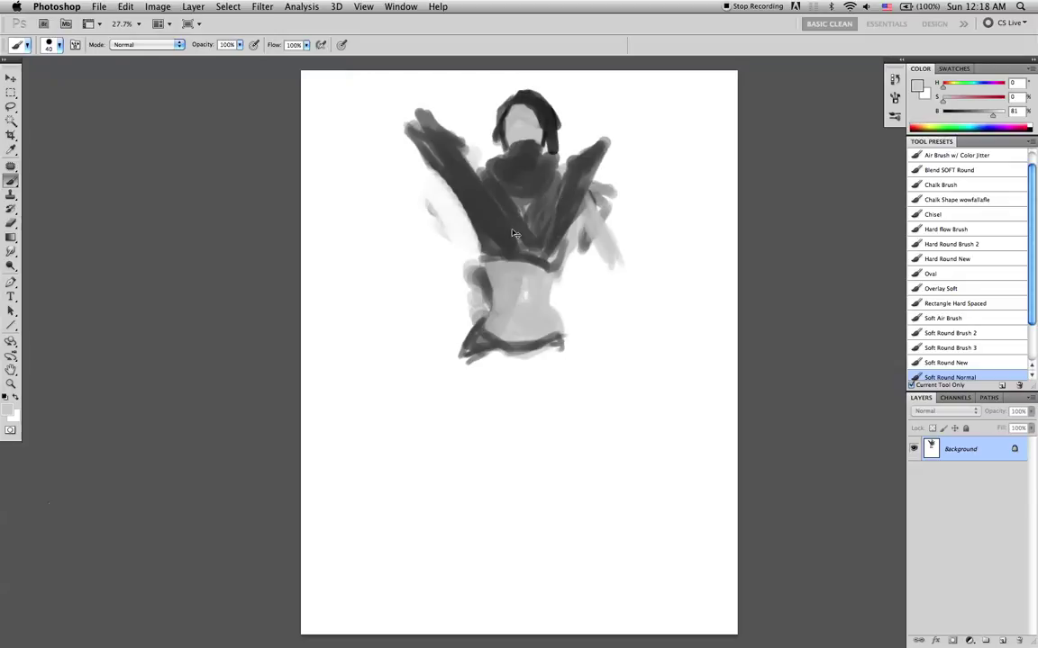
- Flip the canvas horizontally and darken the left lapel and adjoining chest with sampled greys at 70 px
{"action": "key", "text": "super+shift+h"}
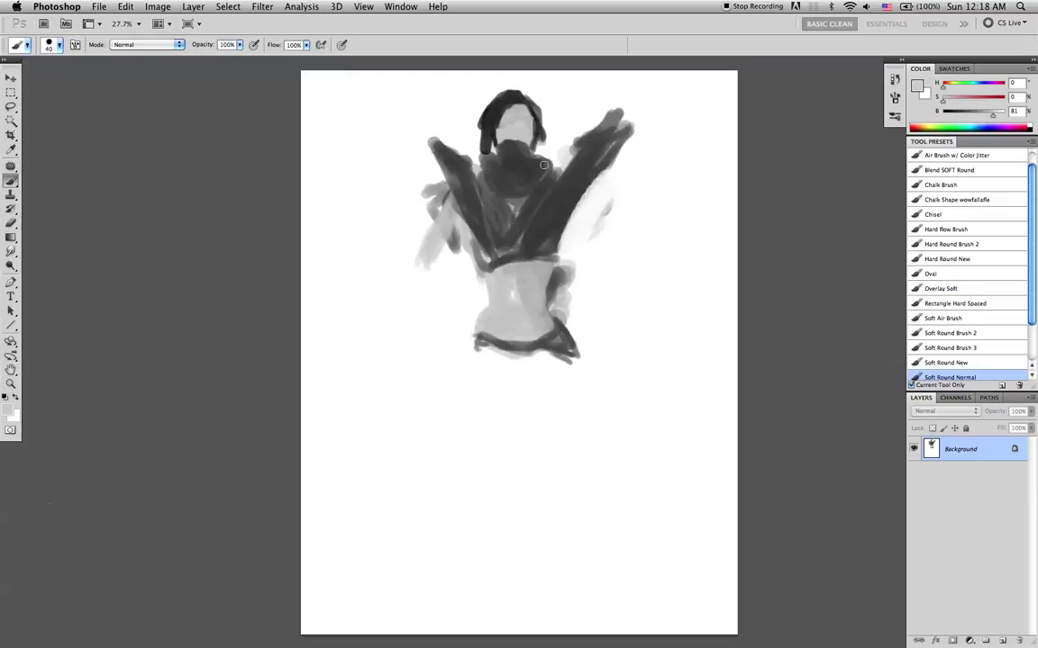
{"action": "left_click", "coordinate": [453, 162], "text": "alt"}
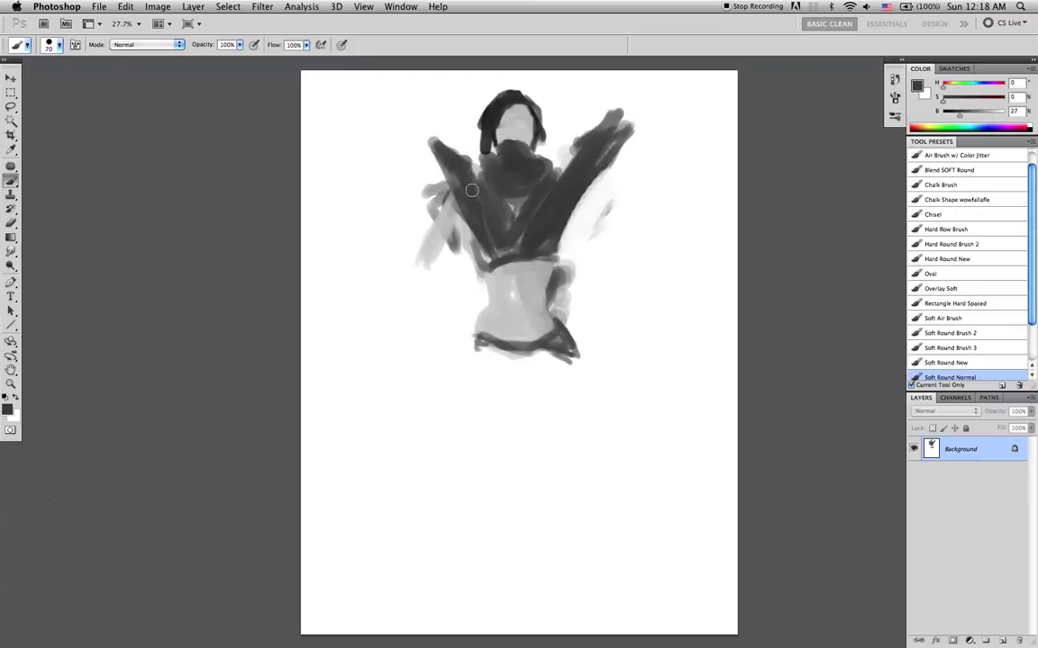
{"action": "left_click_drag", "start_coordinate": [469, 199], "coordinate": [492, 247]}
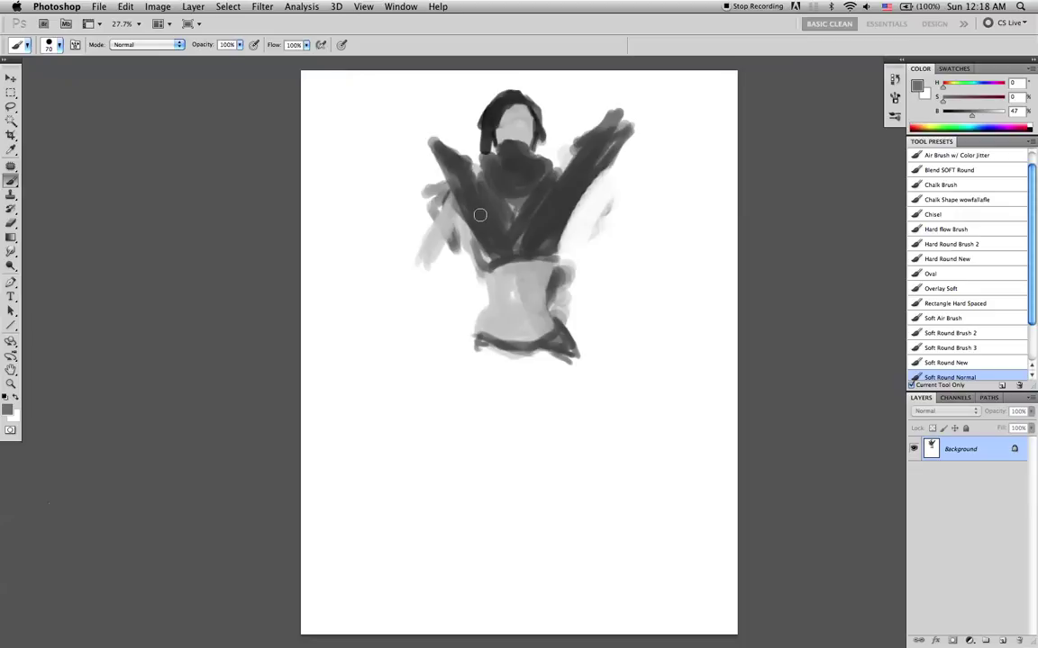
{"action": "left_click", "coordinate": [468, 162], "text": "alt"}
{"action": "left_click", "coordinate": [456, 168], "text": "alt"}
{"action": "left_click_drag", "start_coordinate": [459, 175], "coordinate": [491, 232]}
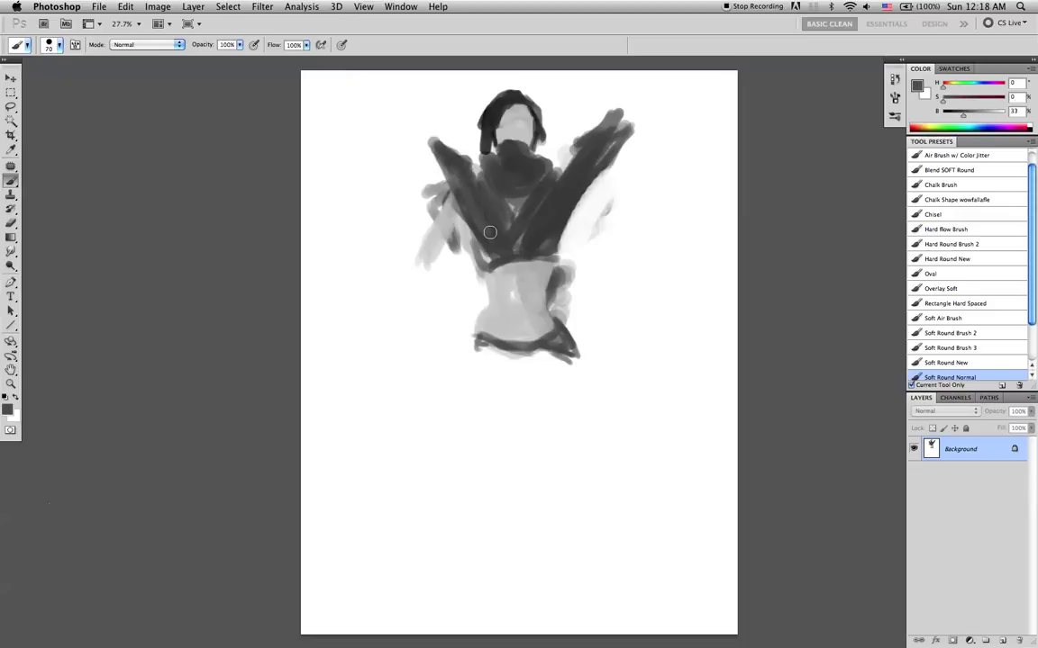
- Repaint both lapels in mid-grey at 43% brightness with the 70 px brush
{"action": "left_click", "coordinate": [517, 208], "text": "alt"}
{"action": "left_click_drag", "start_coordinate": [458, 173], "coordinate": [497, 236]}
{"action": "left_click", "coordinate": [478, 213], "text": "alt"}
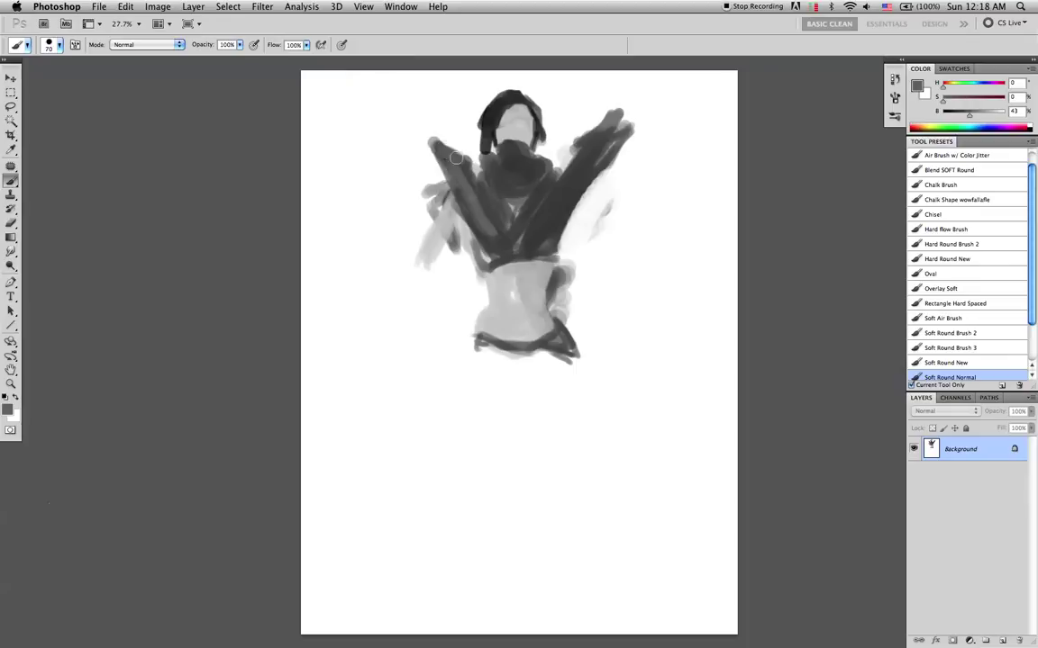
{"action": "mouse_move", "coordinate": [460, 160]}
{"action": "left_mouse_down"}
{"action": "mouse_move", "coordinate": [468, 197]}
{"action": "mouse_move", "coordinate": [442, 145]}
{"action": "mouse_move", "coordinate": [471, 220]}
{"action": "mouse_move", "coordinate": [484, 240]}
{"action": "mouse_move", "coordinate": [459, 190]}
{"action": "mouse_move", "coordinate": [498, 248]}
{"action": "mouse_move", "coordinate": [542, 204]}
{"action": "mouse_move", "coordinate": [526, 236]}
{"action": "mouse_move", "coordinate": [580, 162]}
{"action": "mouse_move", "coordinate": [535, 235]}
{"action": "mouse_move", "coordinate": [613, 122]}
{"action": "mouse_move", "coordinate": [532, 233]}
{"action": "mouse_move", "coordinate": [601, 123]}
{"action": "mouse_move", "coordinate": [573, 158]}
{"action": "mouse_move", "coordinate": [512, 246]}
{"action": "left_mouse_up"}
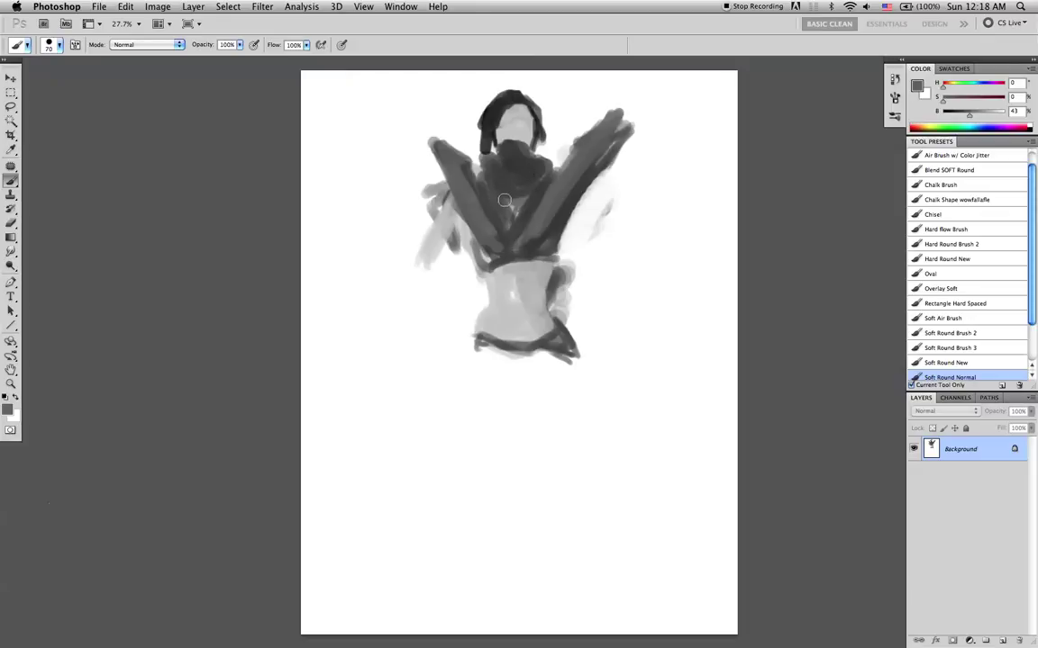
- Darken the area around the scarf and paint a mid-grey fold down its centre with a 35 px brush
{"action": "key", "text": "bracketleft"}
{"action": "key", "text": "bracketleft"}
{"action": "key", "text": "bracketleft"}
{"action": "left_click", "coordinate": [493, 157], "text": "alt"}
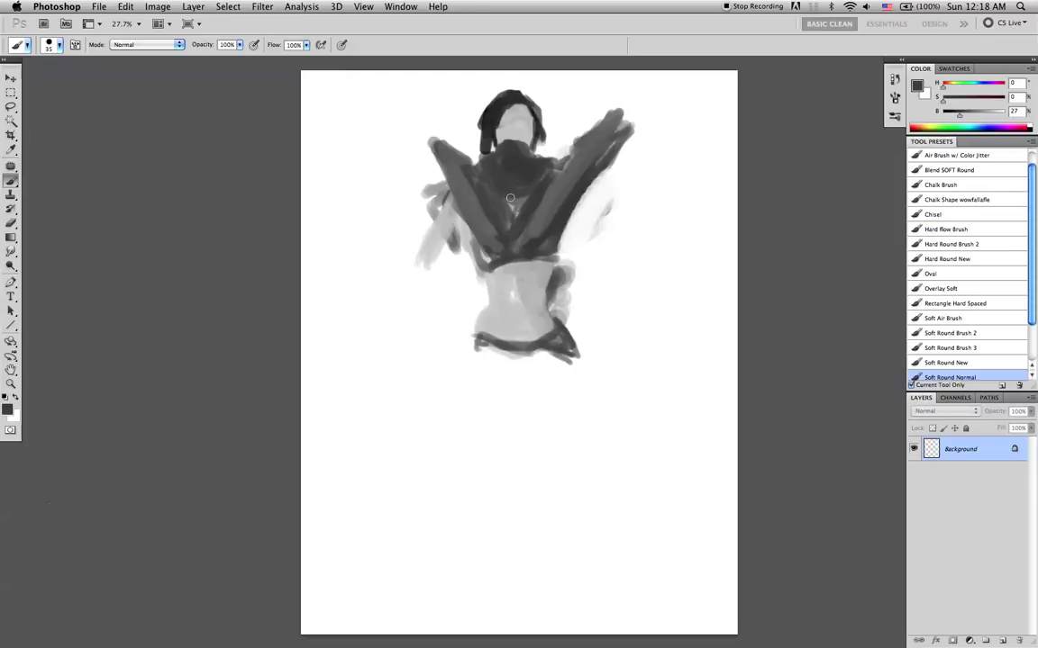
{"action": "left_click", "coordinate": [464, 182], "text": "alt"}
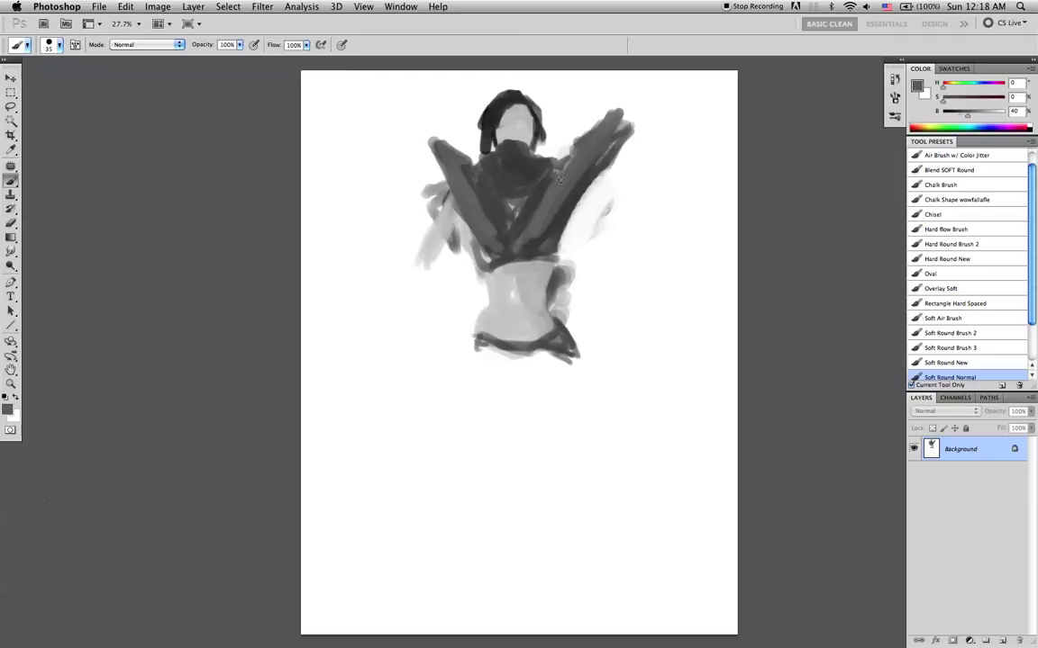
{"action": "mouse_move", "coordinate": [508, 181]}
{"action": "left_mouse_down"}
{"action": "mouse_move", "coordinate": [512, 145]}
{"action": "mouse_move", "coordinate": [512, 164]}
{"action": "left_mouse_up"}
{"action": "left_click", "coordinate": [519, 178], "text": "alt"}
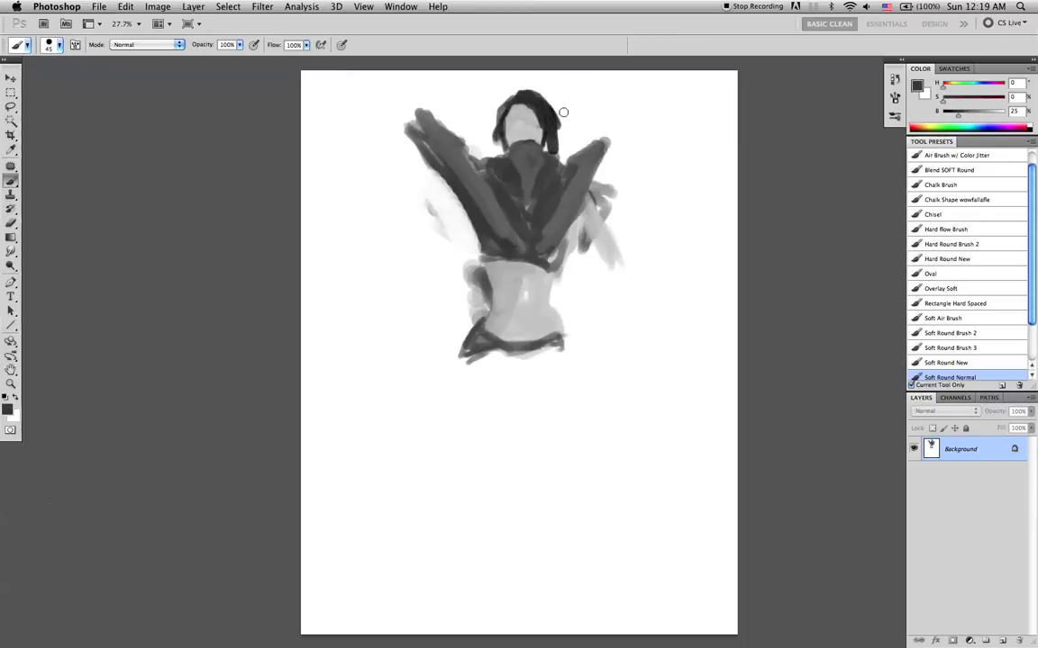
- Trim the dark outer edge of the left lapel with white
{"action": "left_click", "coordinate": [418, 168], "text": "alt"}
{"action": "left_click_drag", "start_coordinate": [405, 129], "coordinate": [472, 232]}
{"action": "key", "text": "bracketright"}
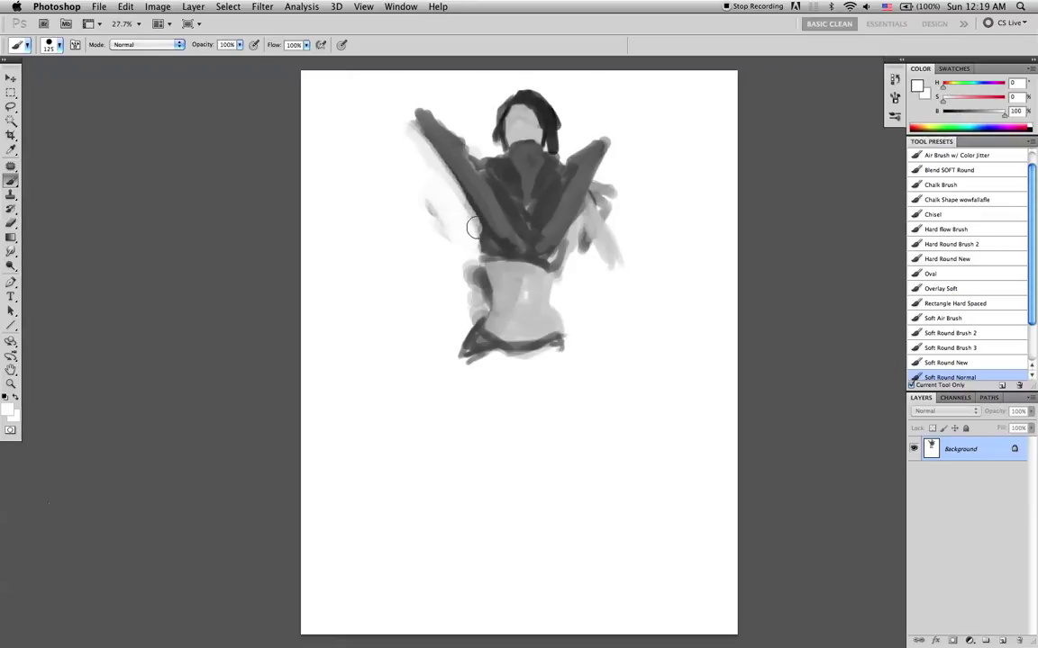
- Paint the jacket's left side in dark grey from the lapel down to the hem at 35 px
{"action": "left_click", "coordinate": [492, 243], "text": "alt"}
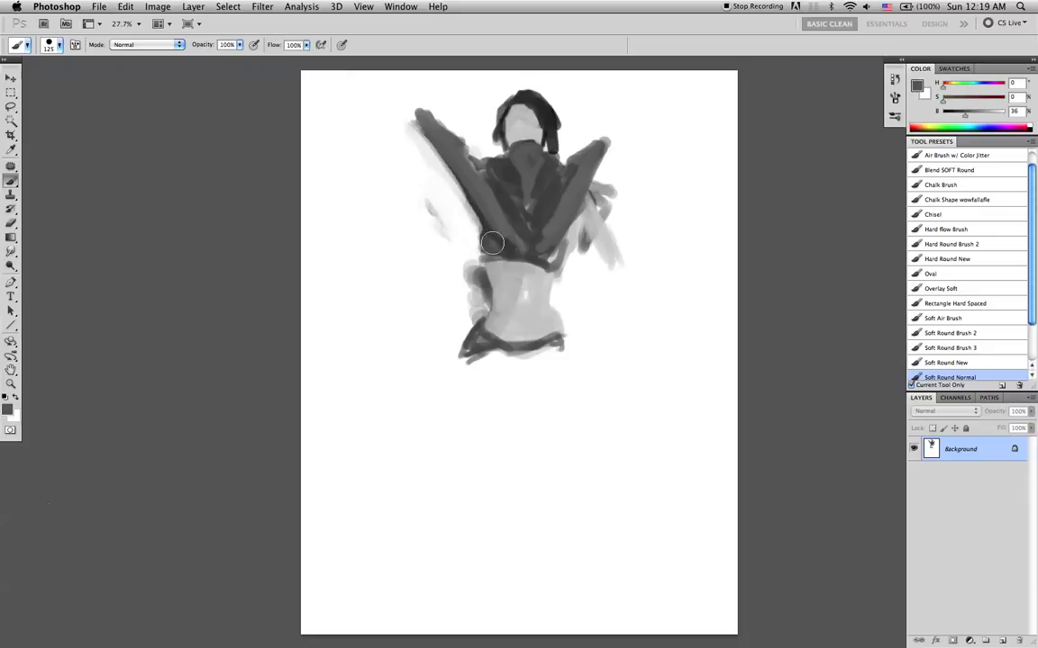
{"action": "left_click", "coordinate": [492, 242], "text": "alt"}
{"action": "key", "text": "bracketleft"}
{"action": "key", "text": "bracketleft"}
{"action": "key", "text": "bracketleft"}
{"action": "key", "text": "bracketleft"}
{"action": "key", "text": "bracketleft"}
{"action": "left_click_drag", "start_coordinate": [468, 208], "coordinate": [479, 250]}
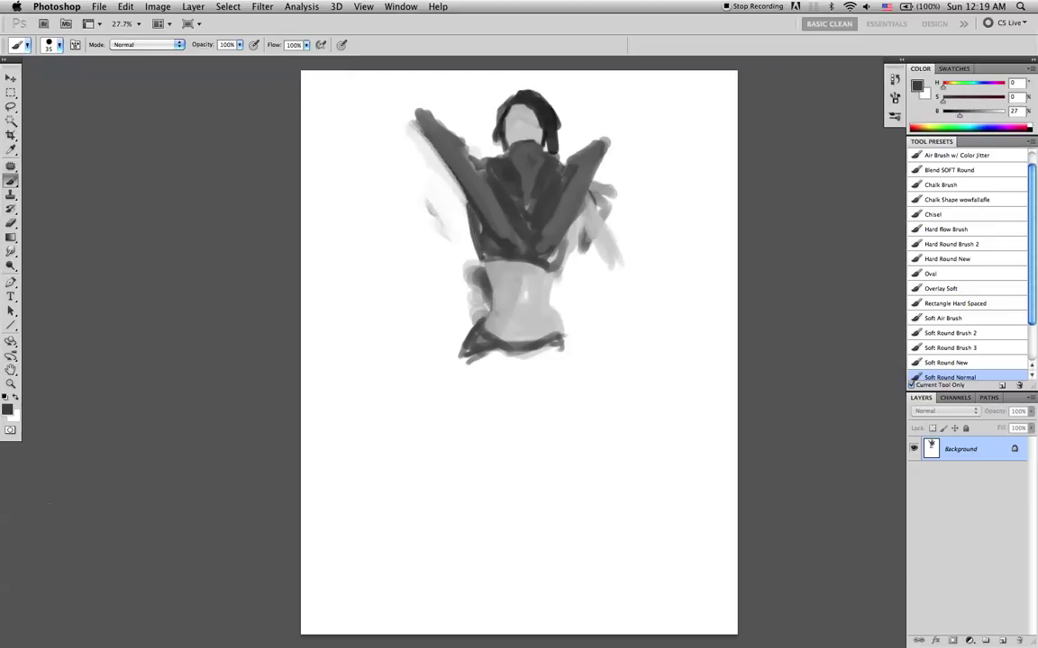
{"action": "left_click_drag", "start_coordinate": [472, 210], "coordinate": [478, 256]}
- Block in the left upper arm with light grey and even out the tone of the right arm
{"action": "left_click", "coordinate": [535, 289], "text": "alt"}
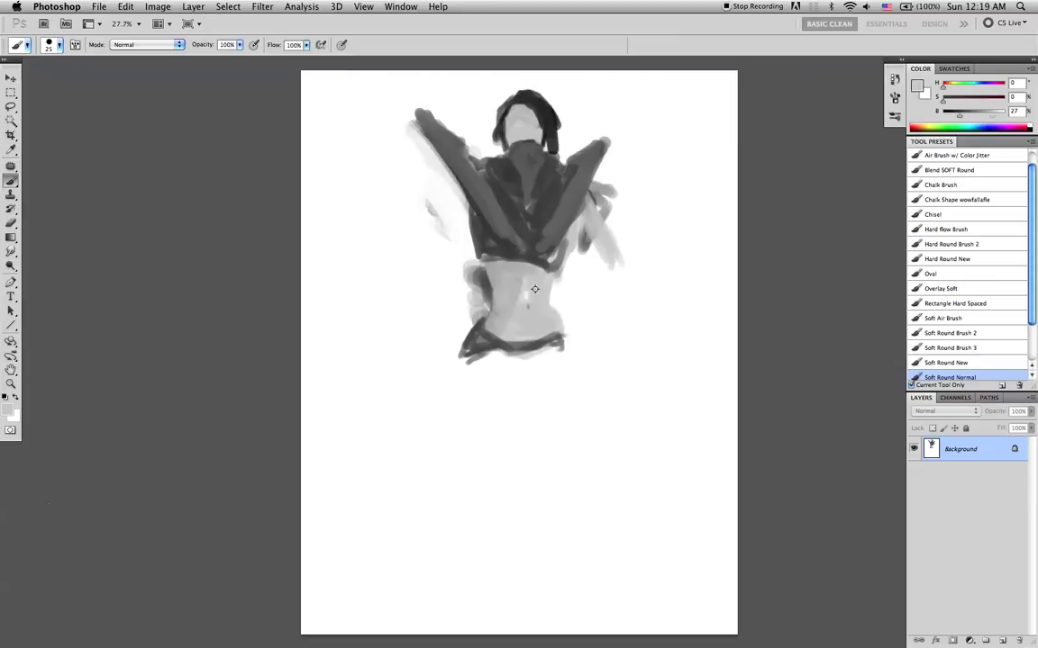
{"action": "mouse_move", "coordinate": [458, 197]}
{"action": "left_mouse_down"}
{"action": "mouse_move", "coordinate": [415, 229]}
{"action": "mouse_move", "coordinate": [451, 207]}
{"action": "mouse_move", "coordinate": [450, 186]}
{"action": "mouse_move", "coordinate": [451, 232]}
{"action": "mouse_move", "coordinate": [446, 182]}
{"action": "mouse_move", "coordinate": [443, 223]}
{"action": "mouse_move", "coordinate": [455, 190]}
{"action": "mouse_move", "coordinate": [444, 247]}
{"action": "mouse_move", "coordinate": [448, 181]}
{"action": "mouse_move", "coordinate": [443, 250]}
{"action": "mouse_move", "coordinate": [436, 213]}
{"action": "mouse_move", "coordinate": [455, 185]}
{"action": "mouse_move", "coordinate": [423, 185]}
{"action": "mouse_move", "coordinate": [426, 251]}
{"action": "mouse_move", "coordinate": [426, 165]}
{"action": "mouse_move", "coordinate": [407, 129]}
{"action": "mouse_move", "coordinate": [430, 157]}
{"action": "mouse_move", "coordinate": [432, 134]}
{"action": "mouse_move", "coordinate": [484, 153]}
{"action": "left_mouse_up"}
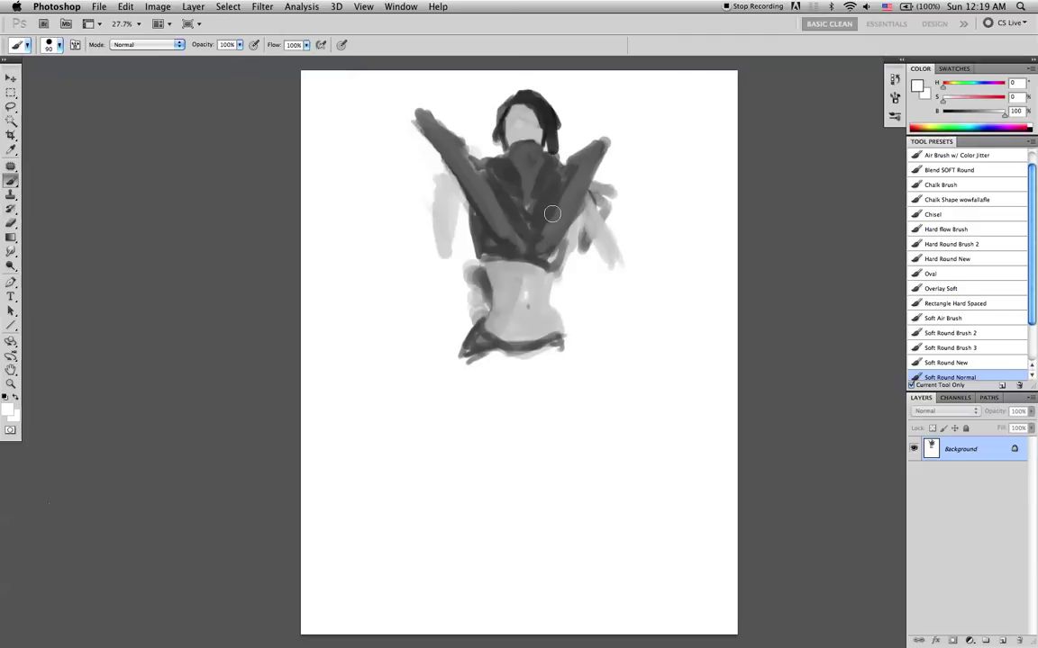
{"action": "left_click", "coordinate": [589, 222], "text": "alt"}
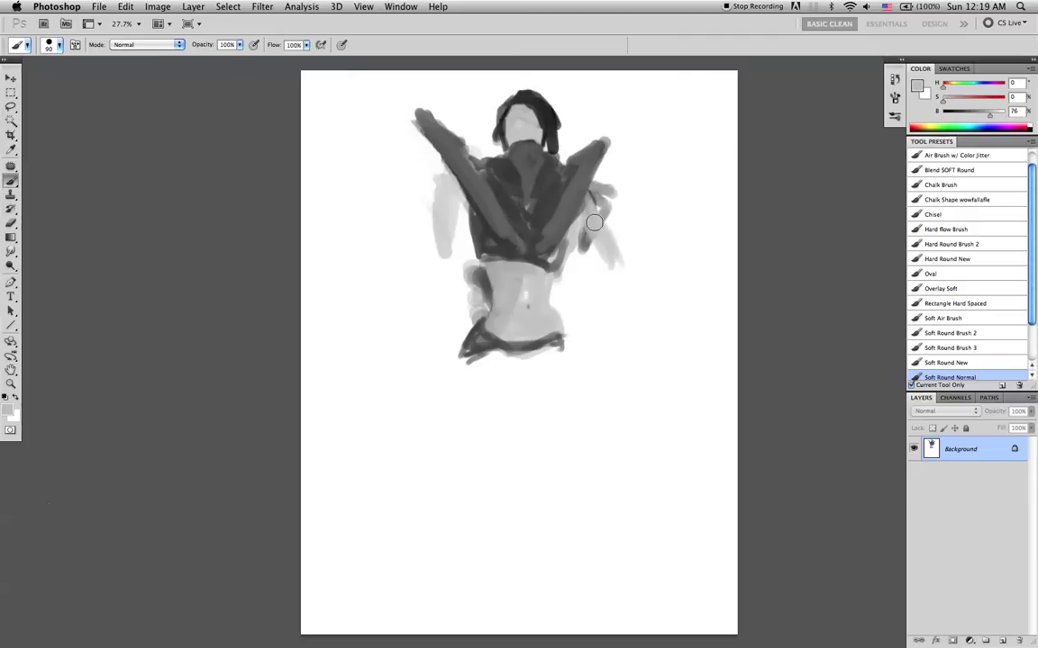
{"action": "left_click_drag", "start_coordinate": [588, 231], "coordinate": [592, 246]}
- Paint out the grey mass outside the right shoulder with white at 100 px
{"action": "left_click", "coordinate": [623, 201], "text": "alt"}
{"action": "key", "text": "["}
{"action": "key", "text": "]"}
{"action": "key", "text": "]"}
{"action": "key", "text": "]"}
{"action": "key", "text": "]"}
{"action": "left_click_drag", "start_coordinate": [604, 181], "coordinate": [617, 216]}
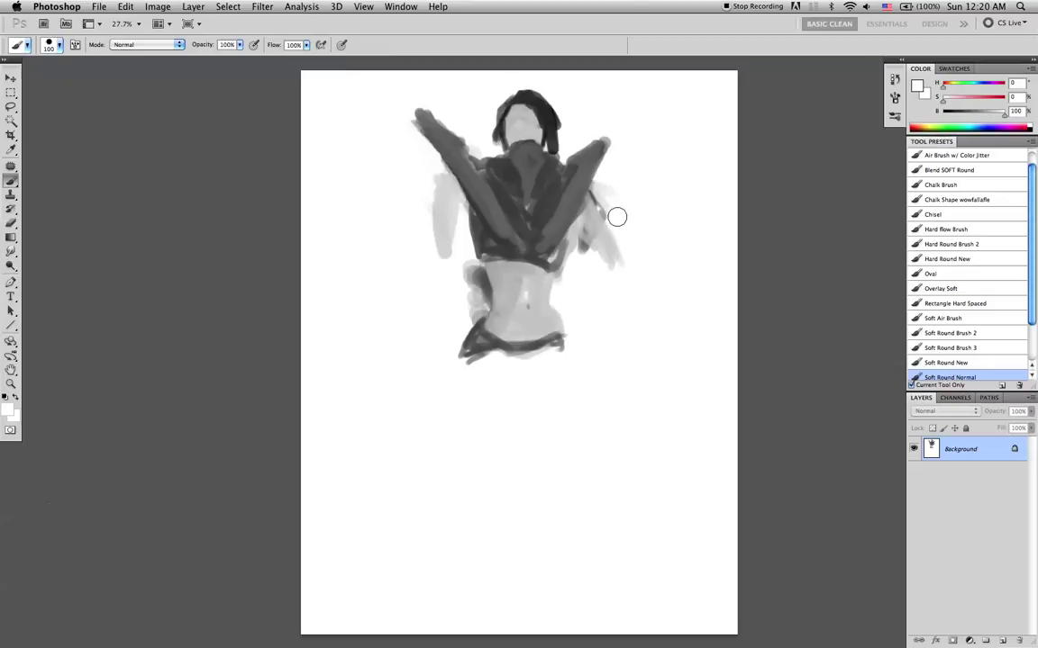
- Clean the dark patch off the left side of the waist with white at 45 px
{"action": "key", "text": "d"}
{"action": "key", "text": "["}
{"action": "key", "text": "["}
{"action": "key", "text": "["}
{"action": "key", "text": "["}
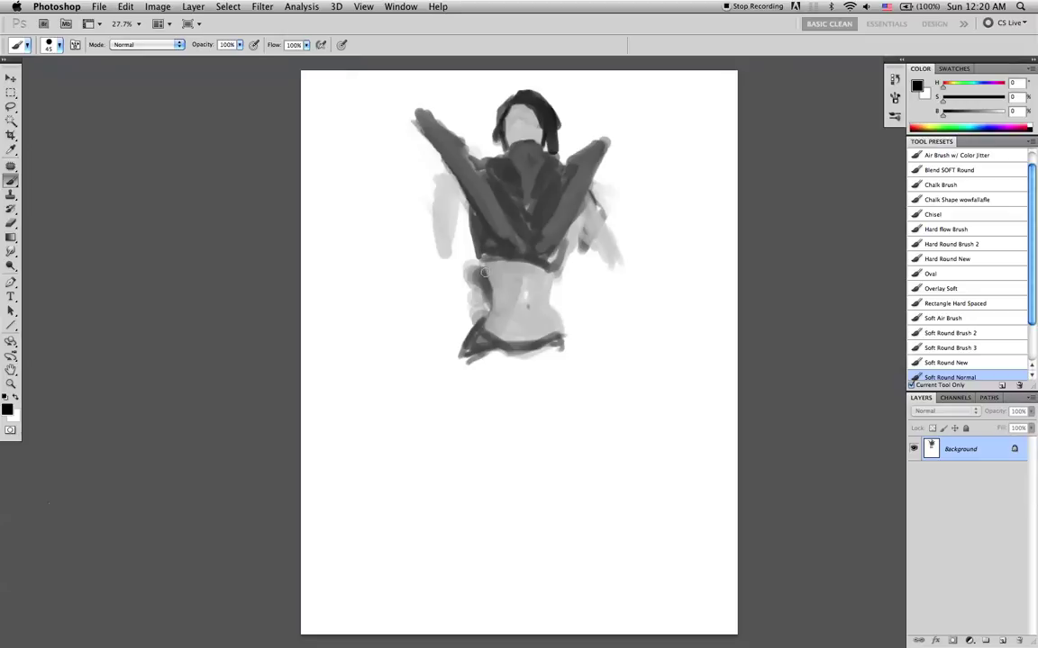
{"action": "key", "text": "x"}
{"action": "mouse_move", "coordinate": [484, 293]}
{"action": "left_mouse_down"}
{"action": "mouse_move", "coordinate": [470, 270]}
{"action": "mouse_move", "coordinate": [471, 297]}
{"action": "mouse_move", "coordinate": [484, 292]}
{"action": "mouse_move", "coordinate": [479, 277]}
{"action": "mouse_move", "coordinate": [472, 322]}
{"action": "mouse_move", "coordinate": [484, 309]}
{"action": "mouse_move", "coordinate": [482, 277]}
{"action": "mouse_move", "coordinate": [486, 305]}
{"action": "left_mouse_up"}
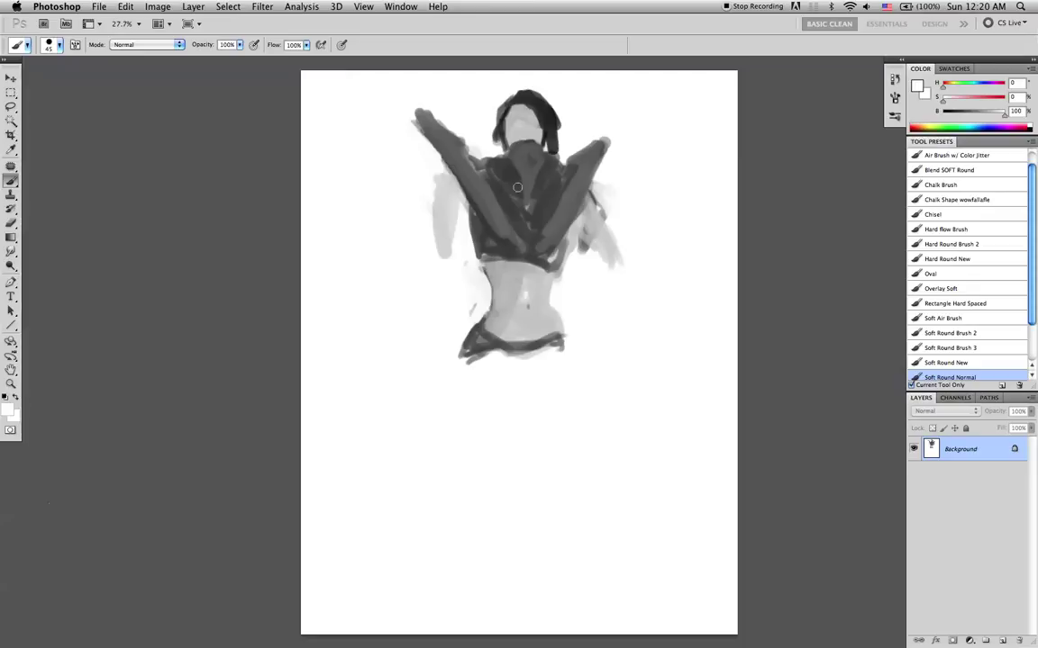
- Reshape the left upper arm with light grey at 90 px and trim its outer edge with white
{"action": "left_click", "coordinate": [450, 211], "text": "alt"}
{"action": "key", "text": "bracketright"}
{"action": "key", "text": "bracketright"}
{"action": "key", "text": "bracketright"}
{"action": "key", "text": "bracketright"}
{"action": "key", "text": "bracketright"}
{"action": "mouse_move", "coordinate": [458, 212]}
{"action": "left_mouse_down"}
{"action": "mouse_move", "coordinate": [448, 255]}
{"action": "mouse_move", "coordinate": [447, 243]}
{"action": "left_mouse_up"}
{"action": "left_click", "coordinate": [429, 175], "text": "alt"}
{"action": "mouse_move", "coordinate": [432, 193]}
{"action": "left_mouse_down"}
{"action": "mouse_move", "coordinate": [435, 179]}
{"action": "mouse_move", "coordinate": [430, 255]}
{"action": "left_mouse_up"}
{"action": "key", "text": "super+z"}
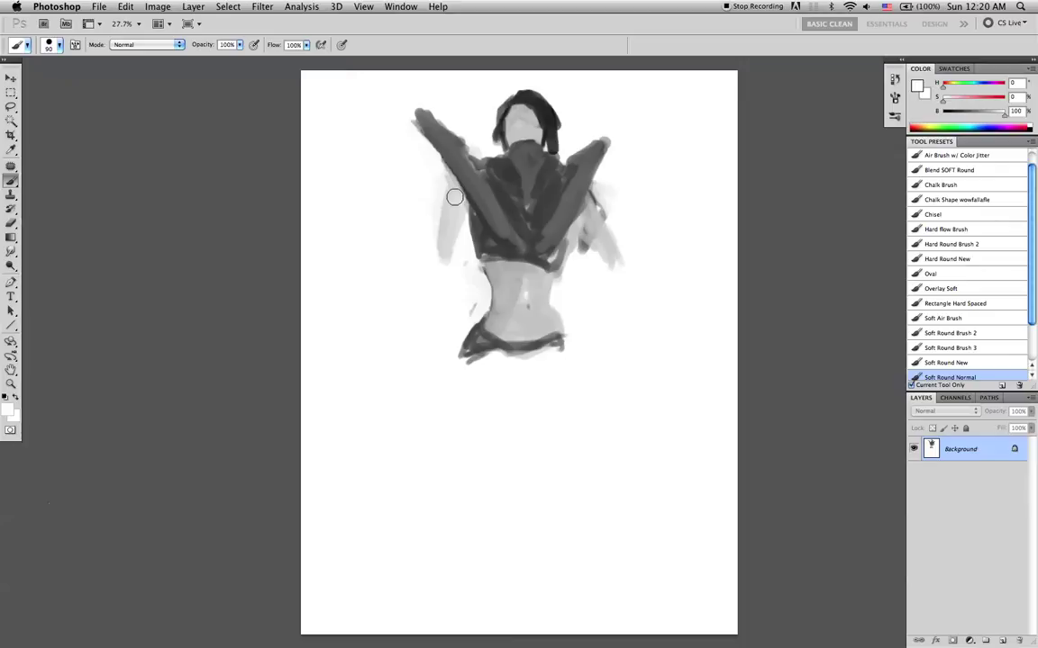
- Extend the left arm with a light grey forearm angled outward from the elbow at 60 px
{"action": "left_click", "coordinate": [456, 197], "text": "alt"}
{"action": "left_click_drag", "start_coordinate": [456, 197], "coordinate": [443, 258]}
{"action": "key", "text": "bracketleft"}
{"action": "key", "text": "bracketleft"}
{"action": "key", "text": "bracketleft"}
{"action": "mouse_move", "coordinate": [460, 207]}
{"action": "left_mouse_down"}
{"action": "mouse_move", "coordinate": [435, 262]}
{"action": "mouse_move", "coordinate": [444, 276]}
{"action": "mouse_move", "coordinate": [400, 336]}
{"action": "mouse_move", "coordinate": [439, 256]}
{"action": "mouse_move", "coordinate": [396, 335]}
{"action": "mouse_move", "coordinate": [415, 302]}
{"action": "left_mouse_up"}
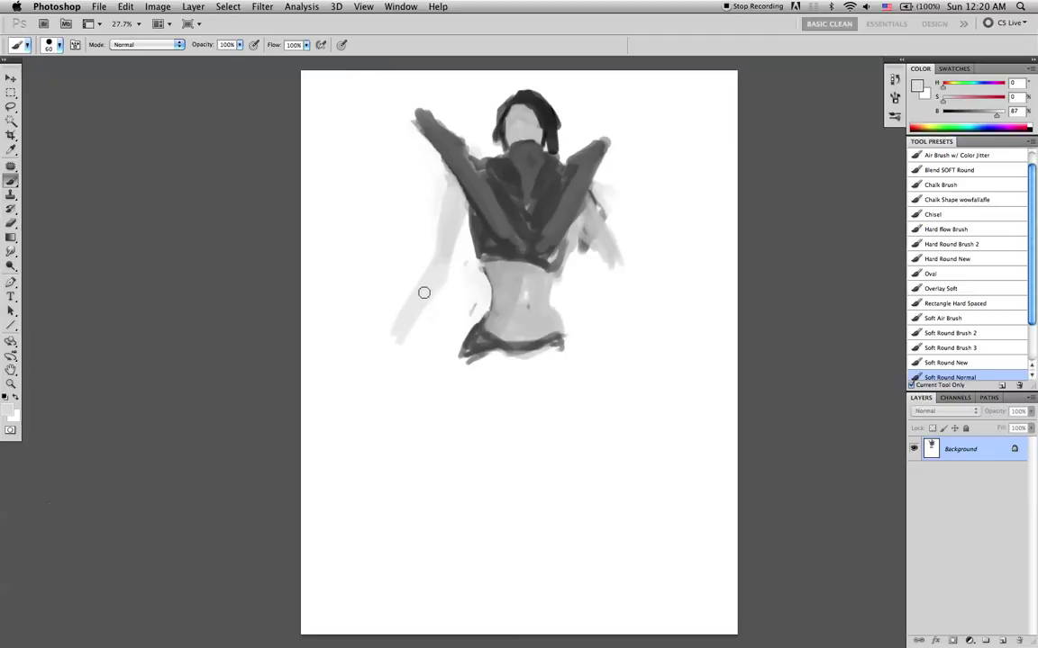
{"action": "left_click_drag", "start_coordinate": [446, 244], "coordinate": [406, 314]}
{"action": "mouse_move", "coordinate": [431, 262]}
{"action": "left_mouse_down"}
{"action": "mouse_move", "coordinate": [394, 329]}
{"action": "mouse_move", "coordinate": [418, 304]}
{"action": "mouse_move", "coordinate": [405, 322]}
{"action": "mouse_move", "coordinate": [451, 186]}
{"action": "left_mouse_up"}
- Flip the canvas horizontally and paint a light grey stroke extending the left arm downward at 60 px
{"action": "key", "text": "super+shift+h"}
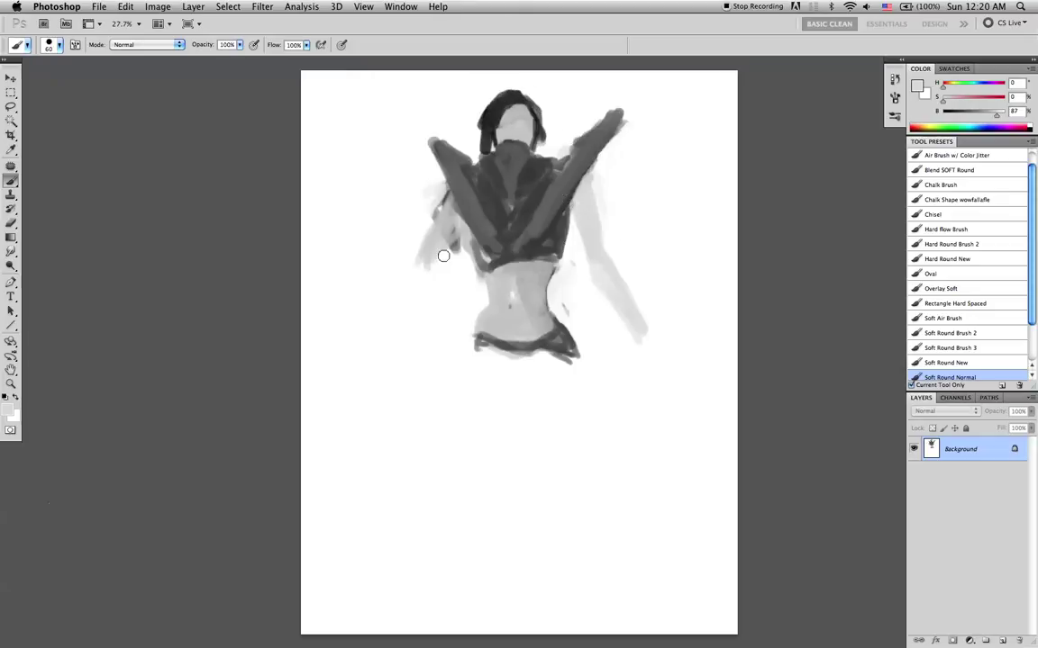
{"action": "left_click_drag", "start_coordinate": [446, 231], "coordinate": [445, 312]}
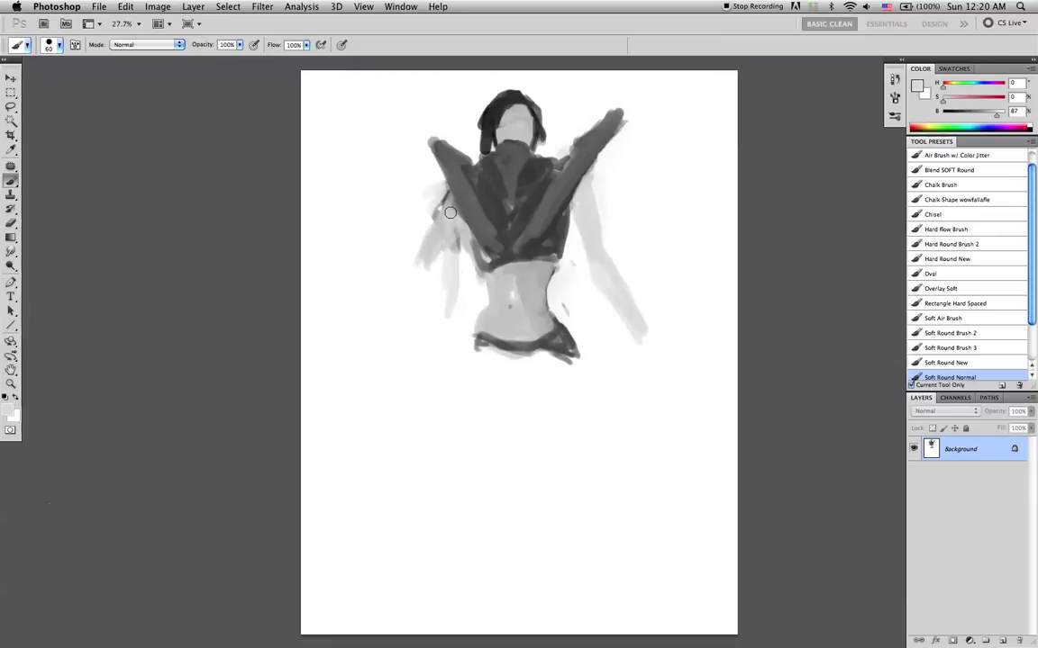
- Cover the stray grey strokes outside the left arm with near-white at 200 px
{"action": "left_click", "coordinate": [425, 197], "text": "alt"}
{"action": "key", "text": "bracketright"}
{"action": "key", "text": "bracketright"}
{"action": "key", "text": "bracketright"}
{"action": "key", "text": "bracketright"}
{"action": "key", "text": "bracketright"}
{"action": "key", "text": "bracketright"}
{"action": "key", "text": "bracketright"}
{"action": "key", "text": "bracketright"}
{"action": "mouse_move", "coordinate": [410, 184]}
{"action": "left_mouse_down"}
{"action": "mouse_move", "coordinate": [437, 284]}
{"action": "mouse_move", "coordinate": [414, 167]}
{"action": "mouse_move", "coordinate": [420, 183]}
{"action": "left_mouse_up"}
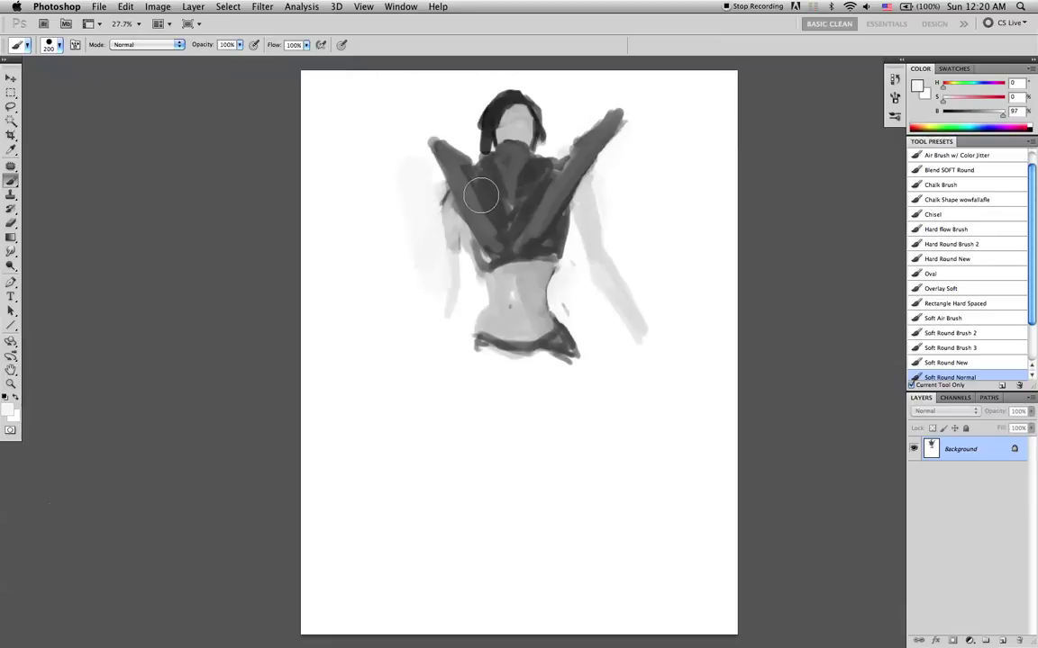
- Paint the left upper arm down to the elbow in light grey at 73% brightness and 90 px
{"action": "key", "text": "bracketleft"}
{"action": "key", "text": "bracketleft"}
{"action": "key", "text": "bracketleft"}
{"action": "key", "text": "bracketleft"}
{"action": "key", "text": "bracketleft"}
{"action": "left_click", "coordinate": [440, 223], "text": "alt"}
{"action": "left_click", "coordinate": [514, 121], "text": "alt"}
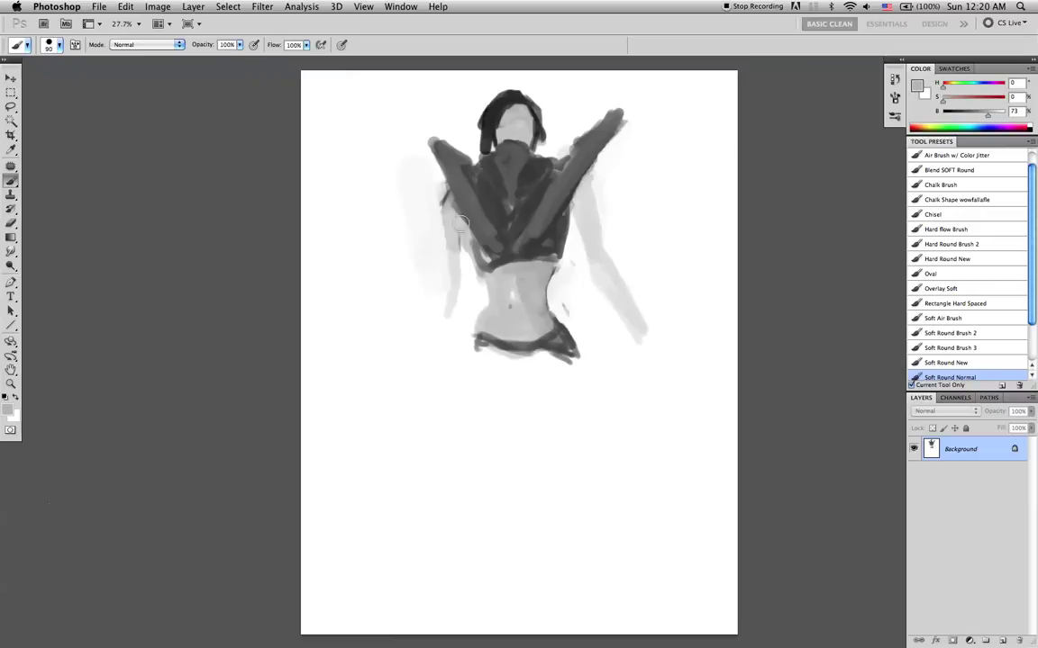
{"action": "mouse_move", "coordinate": [445, 214]}
{"action": "left_mouse_down"}
{"action": "mouse_move", "coordinate": [456, 292]}
{"action": "mouse_move", "coordinate": [462, 261]}
{"action": "left_mouse_up"}
{"action": "left_click_drag", "start_coordinate": [446, 214], "coordinate": [463, 296]}
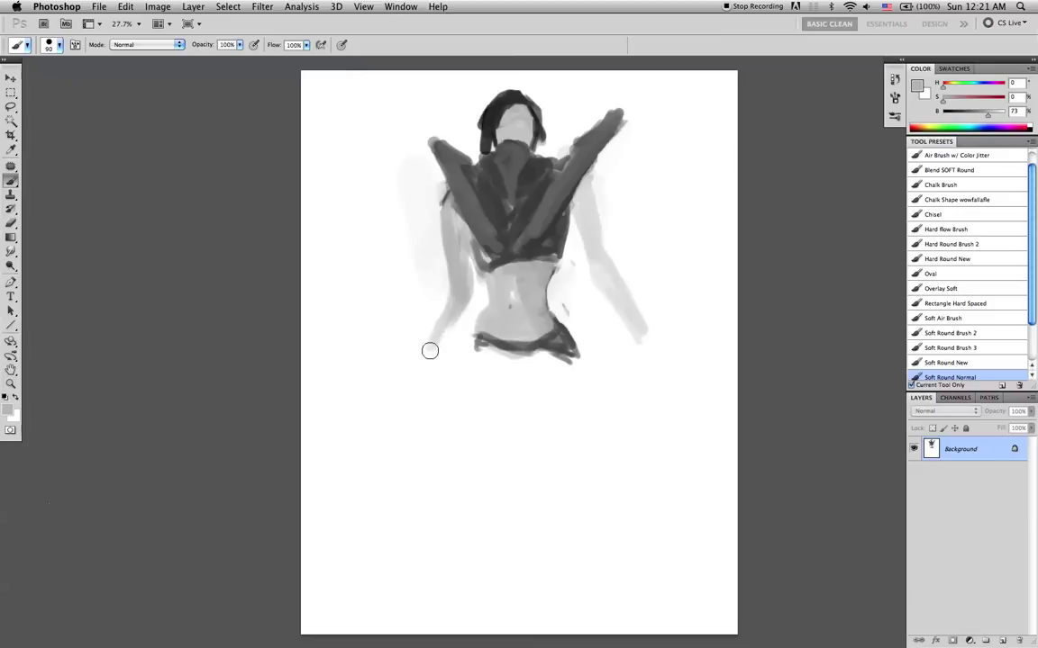
- Paint the left forearm from elbow to wrist in light grey at 90 px and trim its outer edge with white
{"action": "left_click_drag", "start_coordinate": [442, 315], "coordinate": [428, 369]}
{"action": "left_click_drag", "start_coordinate": [461, 309], "coordinate": [435, 375]}
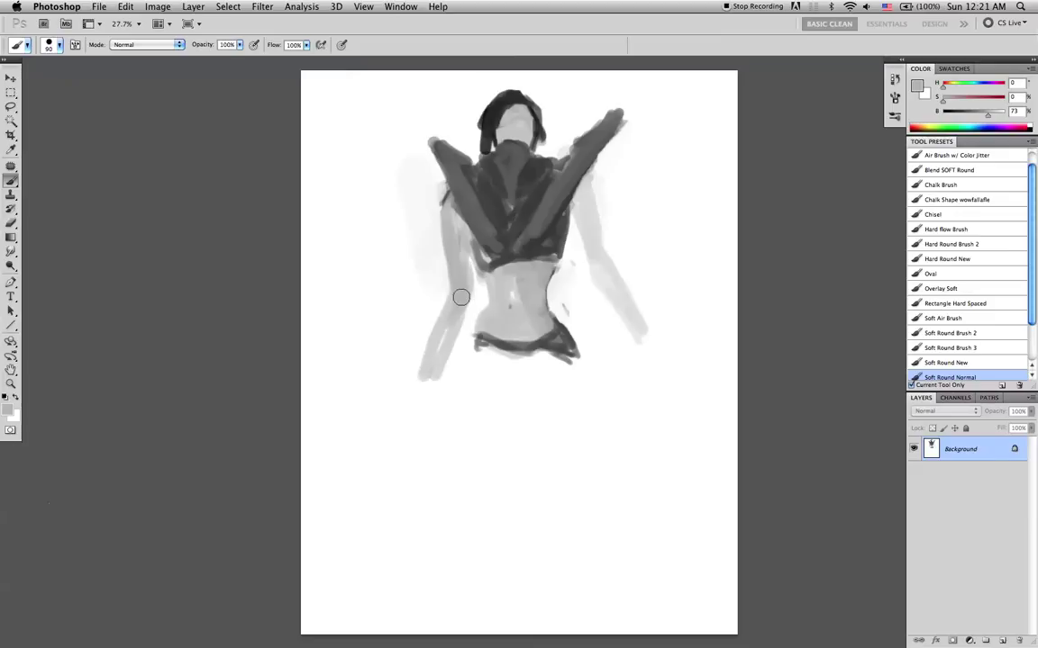
{"action": "left_click_drag", "start_coordinate": [438, 291], "coordinate": [424, 375]}
{"action": "key", "text": "super+z"}
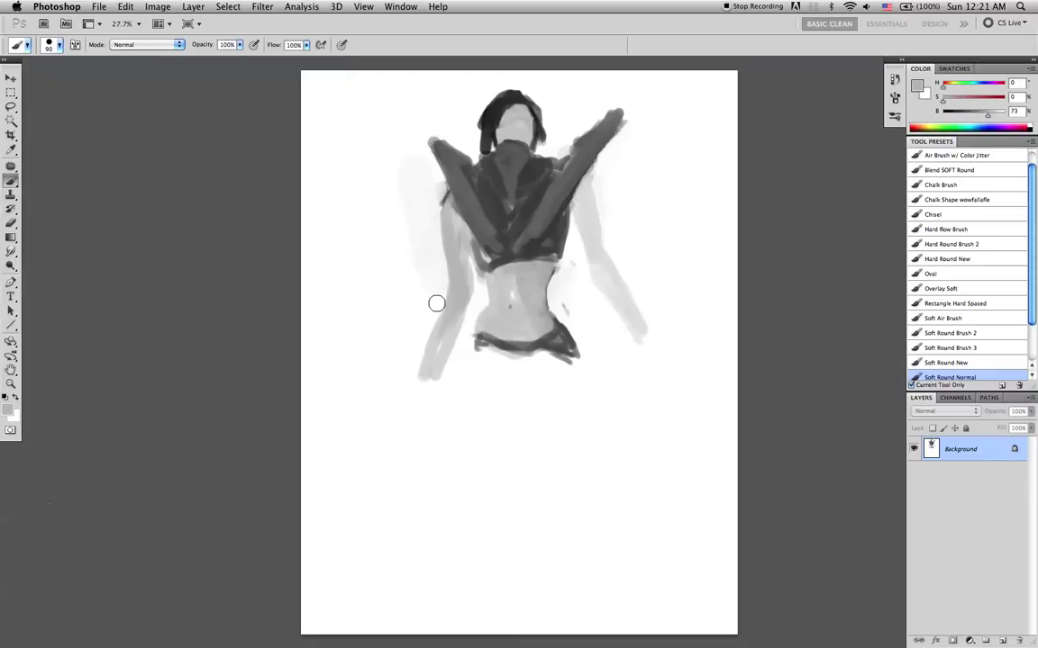
{"action": "key", "text": "x"}
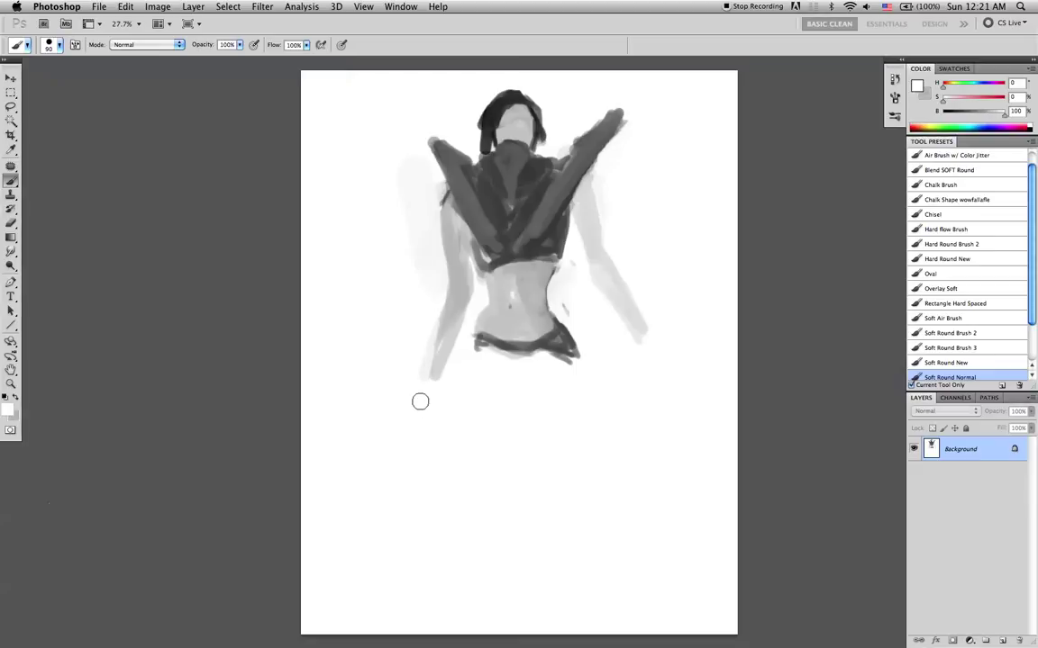
- Extend the left forearm and fill the right upper arm in 73% light grey at 90 px, and flip the canvas horizontally
{"action": "left_click", "coordinate": [461, 270], "text": "alt"}
{"action": "left_click_drag", "start_coordinate": [450, 333], "coordinate": [427, 392]}
{"action": "mouse_move", "coordinate": [582, 205]}
{"action": "left_mouse_down"}
{"action": "mouse_move", "coordinate": [587, 232]}
{"action": "mouse_move", "coordinate": [583, 185]}
{"action": "mouse_move", "coordinate": [594, 263]}
{"action": "mouse_move", "coordinate": [598, 254]}
{"action": "mouse_move", "coordinate": [640, 327]}
{"action": "mouse_move", "coordinate": [600, 268]}
{"action": "mouse_move", "coordinate": [601, 287]}
{"action": "mouse_move", "coordinate": [638, 337]}
{"action": "mouse_move", "coordinate": [595, 277]}
{"action": "mouse_move", "coordinate": [585, 227]}
{"action": "mouse_move", "coordinate": [608, 251]}
{"action": "left_mouse_up"}
{"action": "key", "text": "super+shift+h"}
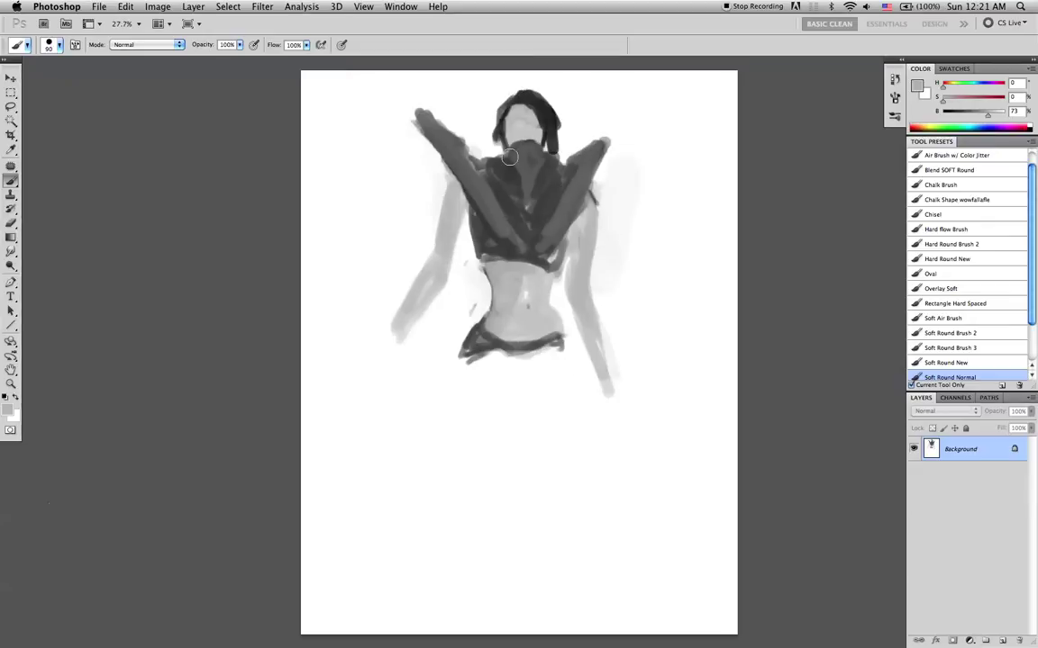
- Mark the eyes on the face with fine dark strokes at about 20 px
{"action": "key", "text": "d"}
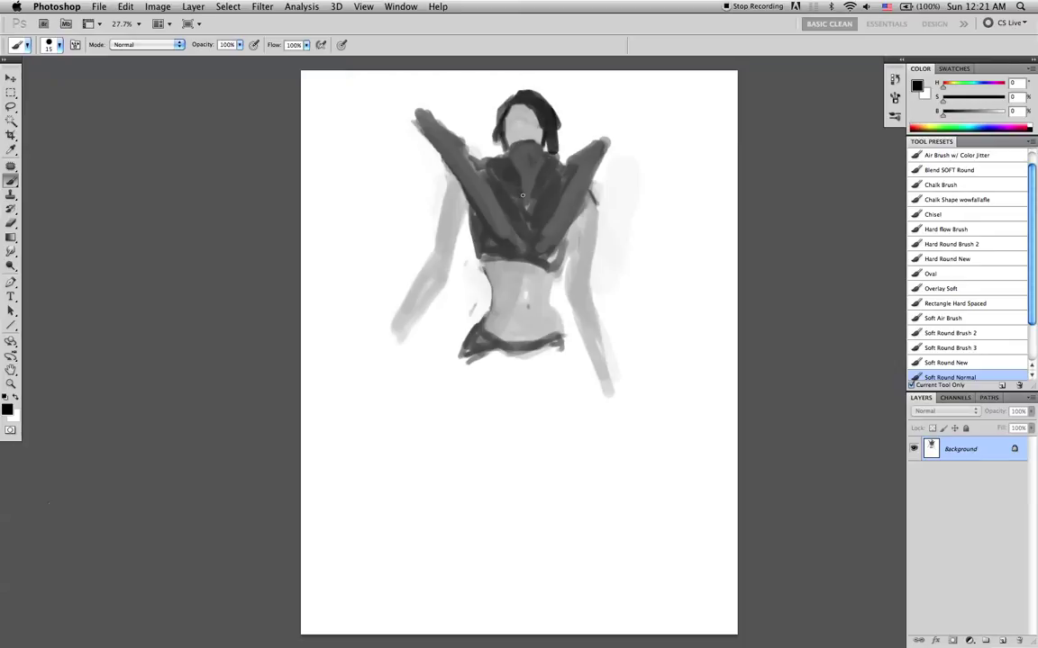
{"action": "key", "text": "bracketright"}
{"action": "key", "text": "bracketright"}
- Lengthen the dark hair on both sides of the face down to the collar at 20 px, using tones sampled from the hair
{"action": "left_click", "coordinate": [558, 132], "text": "alt"}
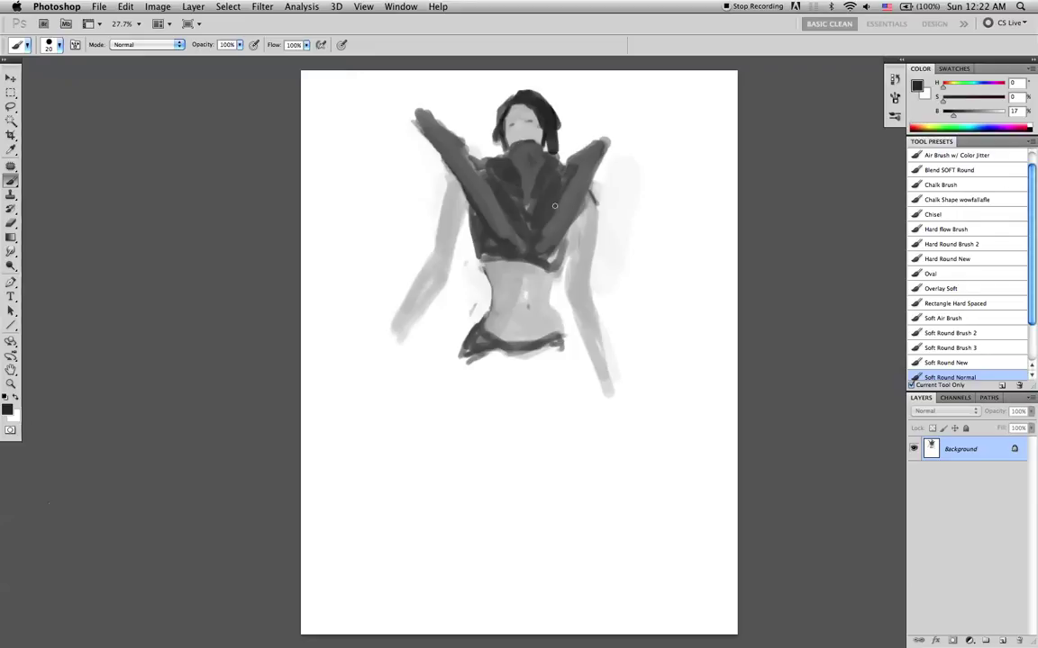
{"action": "left_click", "coordinate": [533, 102], "text": "alt"}
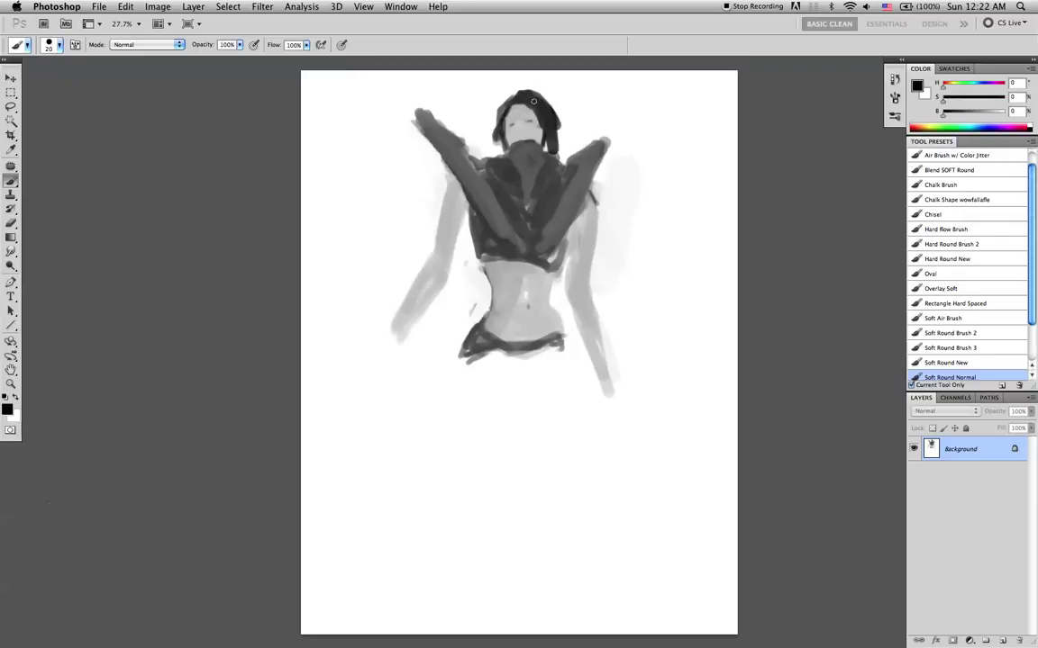
{"action": "left_click", "coordinate": [515, 105], "text": "alt"}
{"action": "left_click", "coordinate": [507, 108], "text": "alt"}
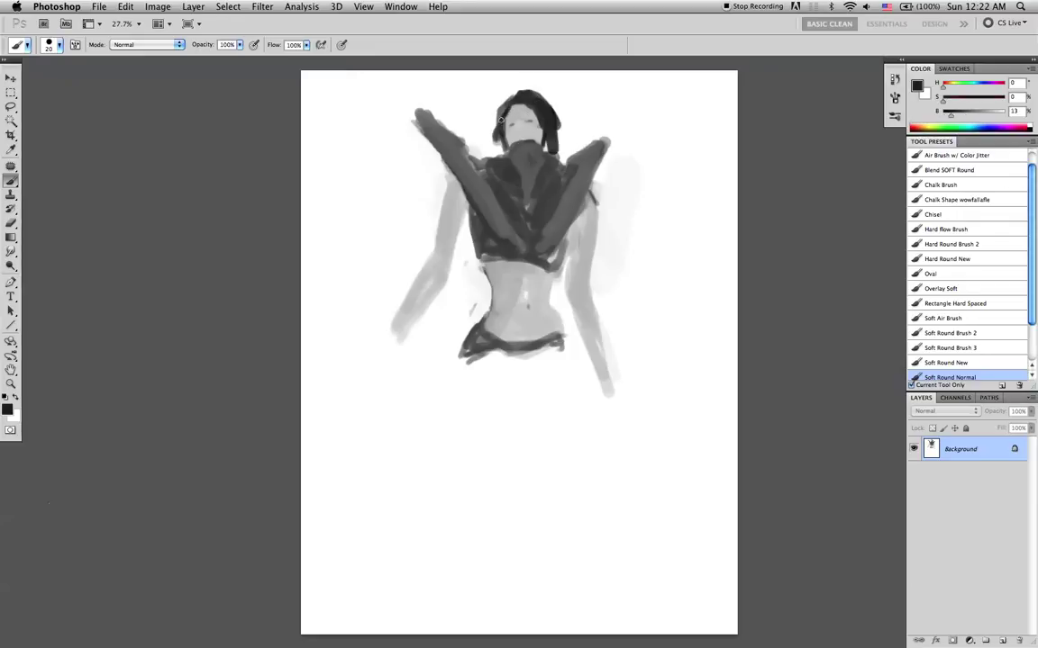
{"action": "left_click_drag", "start_coordinate": [497, 138], "coordinate": [492, 155]}
{"action": "mouse_move", "coordinate": [501, 141]}
{"action": "left_mouse_down"}
{"action": "mouse_move", "coordinate": [548, 146]}
{"action": "mouse_move", "coordinate": [556, 126]}
{"action": "mouse_move", "coordinate": [566, 159]}
{"action": "left_mouse_up"}
- Trim the outer contour of the hair with white at 40 px and round off the crown in 14% dark grey
{"action": "key", "text": "x"}
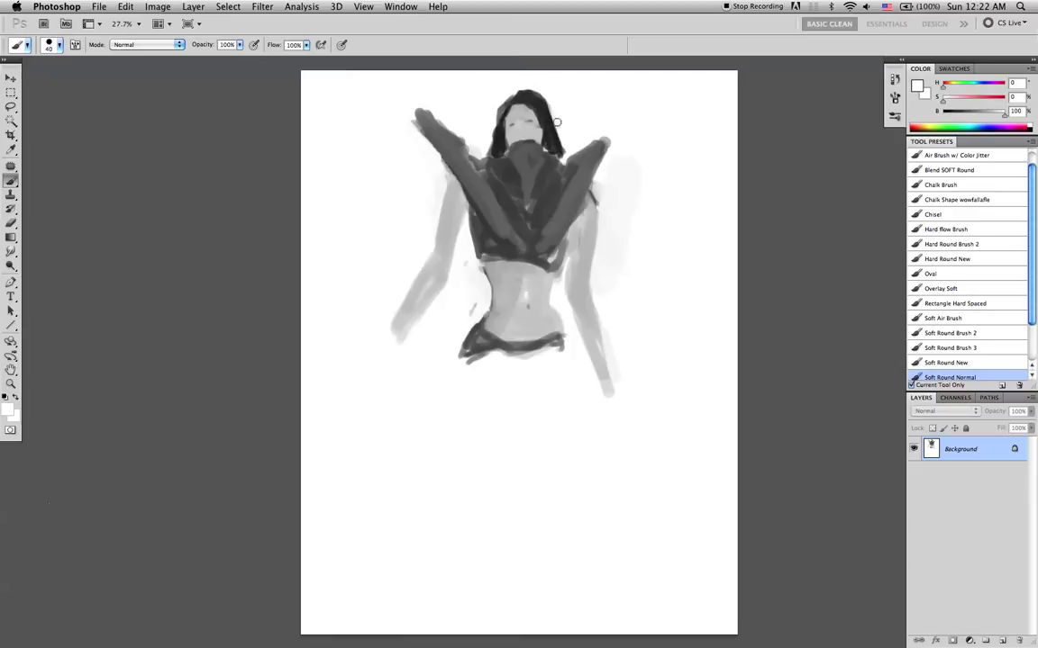
{"action": "left_click", "coordinate": [547, 115], "text": "alt"}
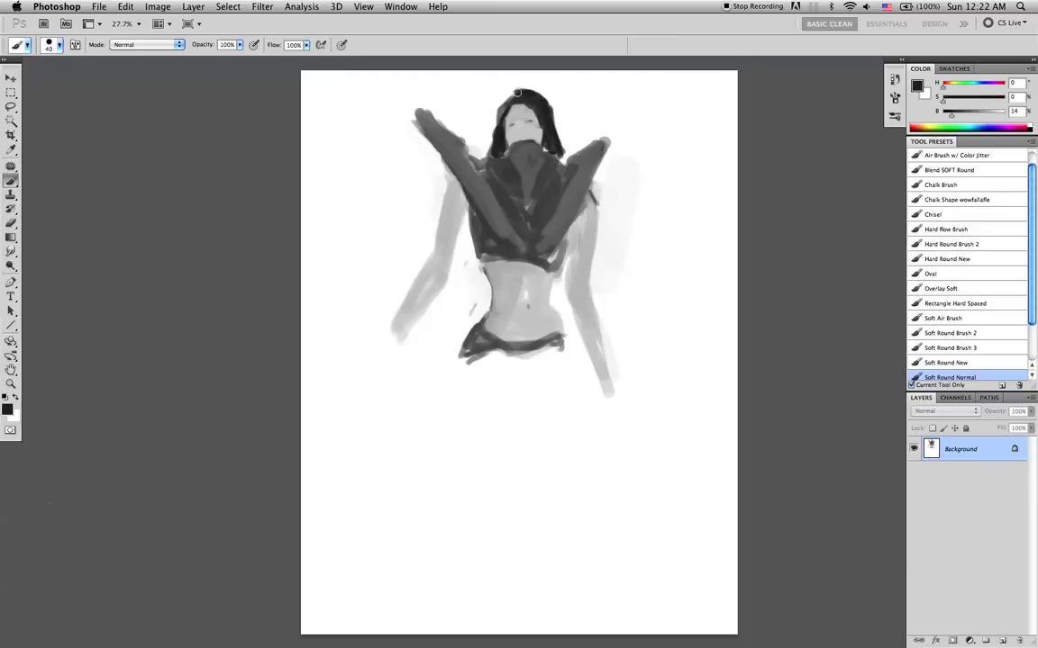
{"action": "left_click", "coordinate": [498, 103], "text": "alt"}
{"action": "left_click", "coordinate": [504, 125], "text": "alt"}
- Add small mouth details to the face and sketch short dark marks below the waistband in 14% grey
{"action": "key", "text": "bracketleft"}
{"action": "key", "text": "bracketleft"}
{"action": "key", "text": "bracketleft"}
{"action": "key", "text": "bracketleft"}
{"action": "key", "text": "bracketleft"}
{"action": "key", "text": "bracketleft"}
{"action": "key", "text": "bracketleft"}
{"action": "key", "text": "bracketright"}
{"action": "left_click_drag", "start_coordinate": [556, 360], "coordinate": [514, 370]}
- Block in the left hip and outer thigh below the waistband in 14% dark grey at 100 px
{"action": "key", "text": "bracketright"}
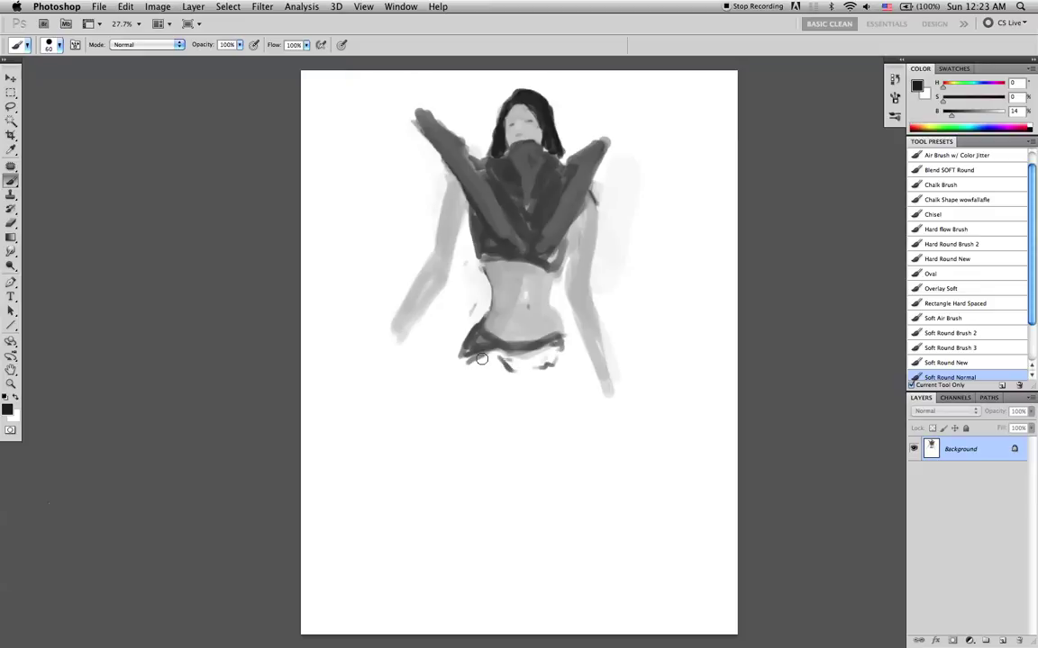
{"action": "left_click_drag", "start_coordinate": [494, 357], "coordinate": [503, 396]}
{"action": "key", "text": "super+z"}
{"action": "key", "text": "bracketright"}
{"action": "key", "text": "bracketright"}
{"action": "mouse_move", "coordinate": [465, 338]}
{"action": "left_mouse_down"}
{"action": "mouse_move", "coordinate": [480, 393]}
{"action": "mouse_move", "coordinate": [456, 332]}
{"action": "mouse_move", "coordinate": [474, 375]}
{"action": "left_mouse_up"}
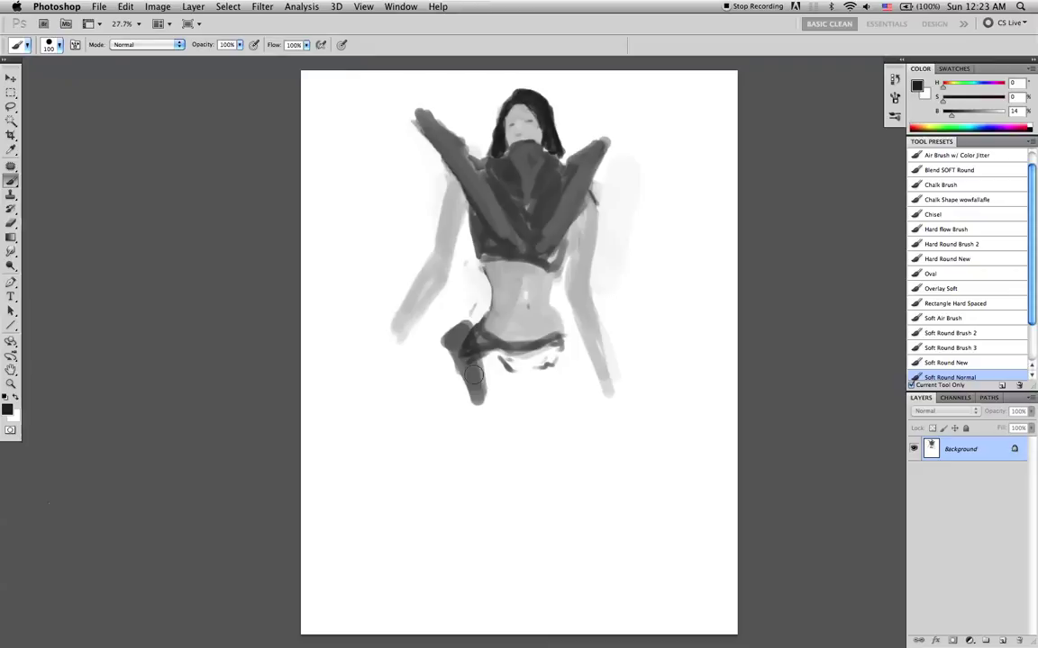
- Paint the outer edge of the right thigh down from the waistband in 14% dark grey at 45 px
{"action": "key", "text": "bracketleft"}
{"action": "key", "text": "bracketleft"}
{"action": "key", "text": "bracketleft"}
{"action": "key", "text": "bracketleft"}
{"action": "left_click_drag", "start_coordinate": [567, 361], "coordinate": [552, 403]}
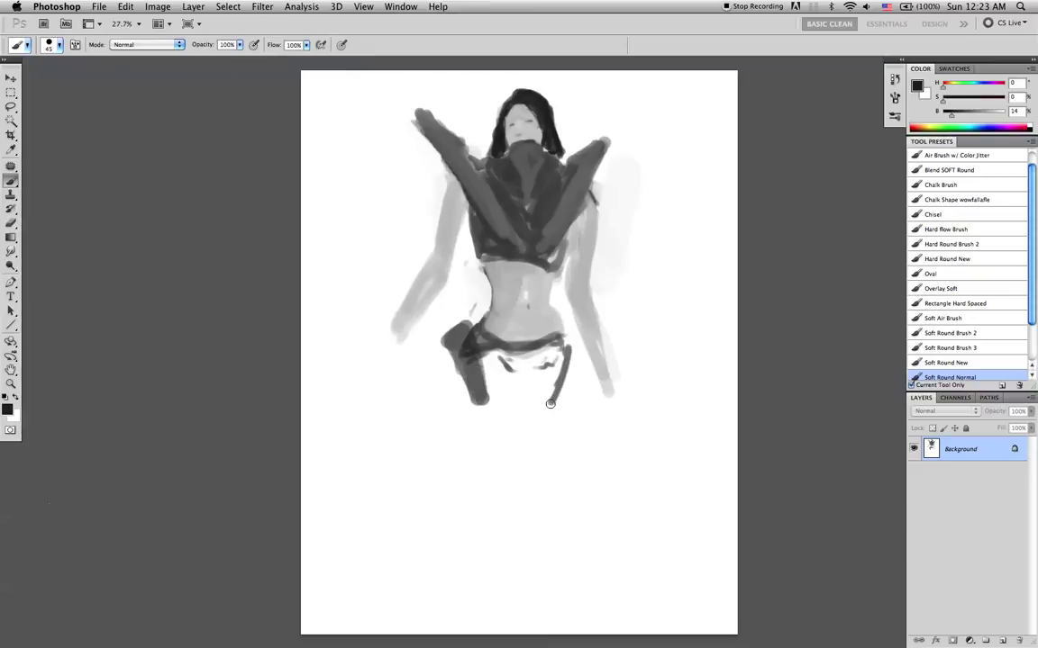
{"action": "left_click_drag", "start_coordinate": [568, 347], "coordinate": [554, 401]}
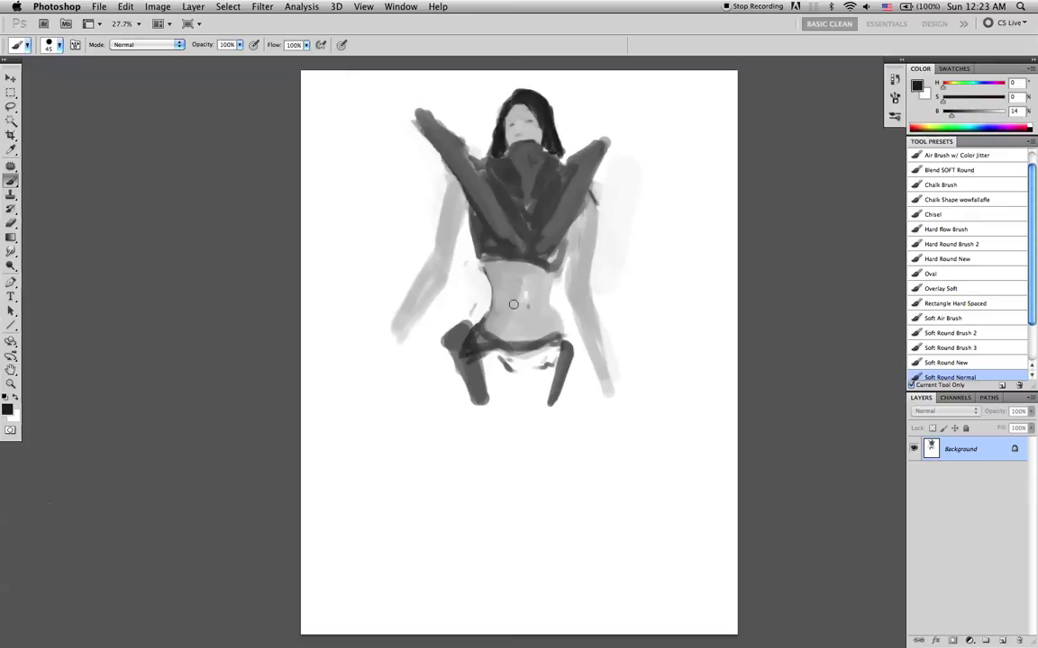
- Fill the whole area between and below the thigh strokes as a dark skirt mass in 15% grey at 200 px
{"action": "left_click", "coordinate": [542, 113], "text": "alt"}
{"action": "key", "text": "bracketright"}
{"action": "key", "text": "bracketright"}
{"action": "key", "text": "bracketright"}
{"action": "key", "text": "bracketright"}
{"action": "key", "text": "bracketright"}
{"action": "mouse_move", "coordinate": [455, 371]}
{"action": "left_mouse_down"}
{"action": "mouse_move", "coordinate": [496, 414]}
{"action": "mouse_move", "coordinate": [544, 373]}
{"action": "mouse_move", "coordinate": [546, 412]}
{"action": "mouse_move", "coordinate": [500, 417]}
{"action": "mouse_move", "coordinate": [540, 426]}
{"action": "mouse_move", "coordinate": [549, 363]}
{"action": "mouse_move", "coordinate": [523, 366]}
{"action": "mouse_move", "coordinate": [511, 404]}
{"action": "mouse_move", "coordinate": [489, 377]}
{"action": "mouse_move", "coordinate": [497, 392]}
{"action": "mouse_move", "coordinate": [532, 359]}
{"action": "mouse_move", "coordinate": [539, 409]}
{"action": "mouse_move", "coordinate": [551, 385]}
{"action": "mouse_move", "coordinate": [542, 426]}
{"action": "mouse_move", "coordinate": [485, 408]}
{"action": "mouse_move", "coordinate": [526, 434]}
{"action": "left_mouse_up"}
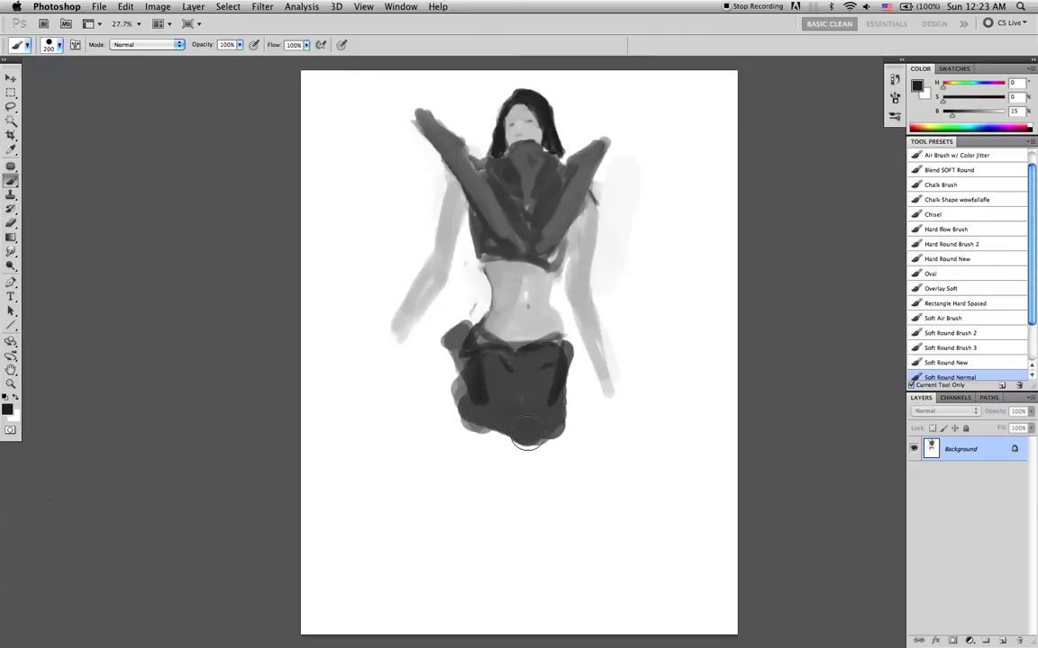
{"action": "mouse_move", "coordinate": [480, 362]}
{"action": "left_mouse_down"}
{"action": "mouse_move", "coordinate": [470, 417]}
{"action": "mouse_move", "coordinate": [522, 440]}
{"action": "mouse_move", "coordinate": [512, 426]}
{"action": "mouse_move", "coordinate": [547, 423]}
{"action": "mouse_move", "coordinate": [544, 369]}
{"action": "mouse_move", "coordinate": [542, 428]}
{"action": "mouse_move", "coordinate": [553, 372]}
{"action": "mouse_move", "coordinate": [541, 354]}
{"action": "mouse_move", "coordinate": [555, 371]}
{"action": "mouse_move", "coordinate": [556, 412]}
{"action": "mouse_move", "coordinate": [548, 359]}
{"action": "mouse_move", "coordinate": [558, 423]}
{"action": "left_mouse_up"}
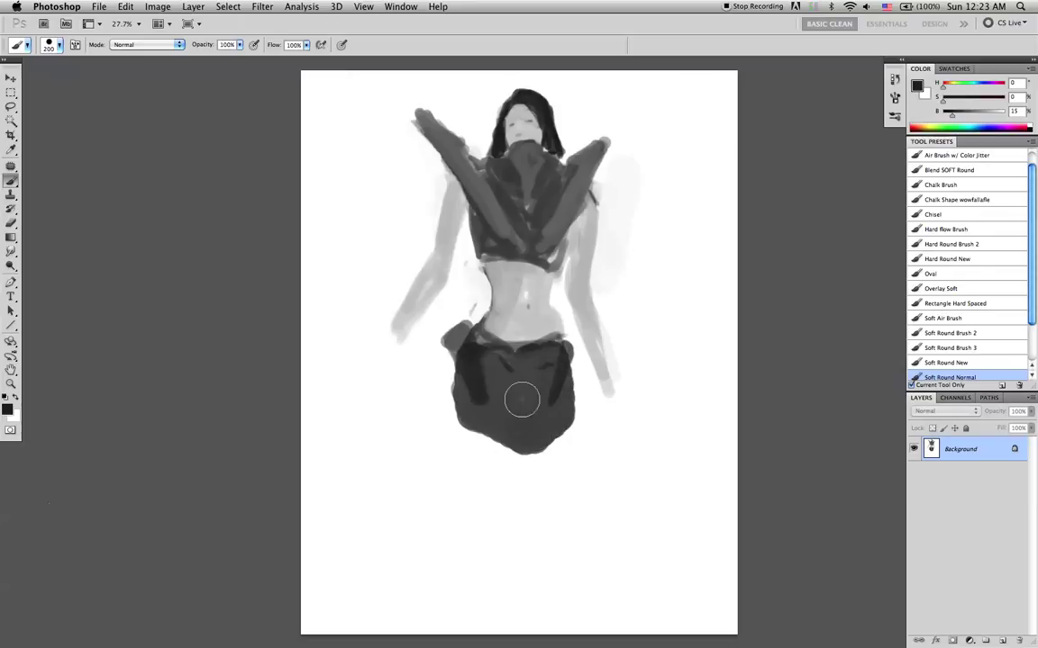
- Darken the flared flap at the left hip in 19% grey at 70 px and flip the canvas horizontally
{"action": "left_click", "coordinate": [466, 360], "text": "alt"}
{"action": "key", "text": "["}
{"action": "key", "text": "["}
{"action": "key", "text": "["}
{"action": "key", "text": "["}
{"action": "key", "text": "["}
{"action": "key", "text": "["}
{"action": "key", "text": "["}
{"action": "mouse_move", "coordinate": [467, 326]}
{"action": "left_mouse_down"}
{"action": "mouse_move", "coordinate": [450, 339]}
{"action": "mouse_move", "coordinate": [469, 368]}
{"action": "left_mouse_up"}
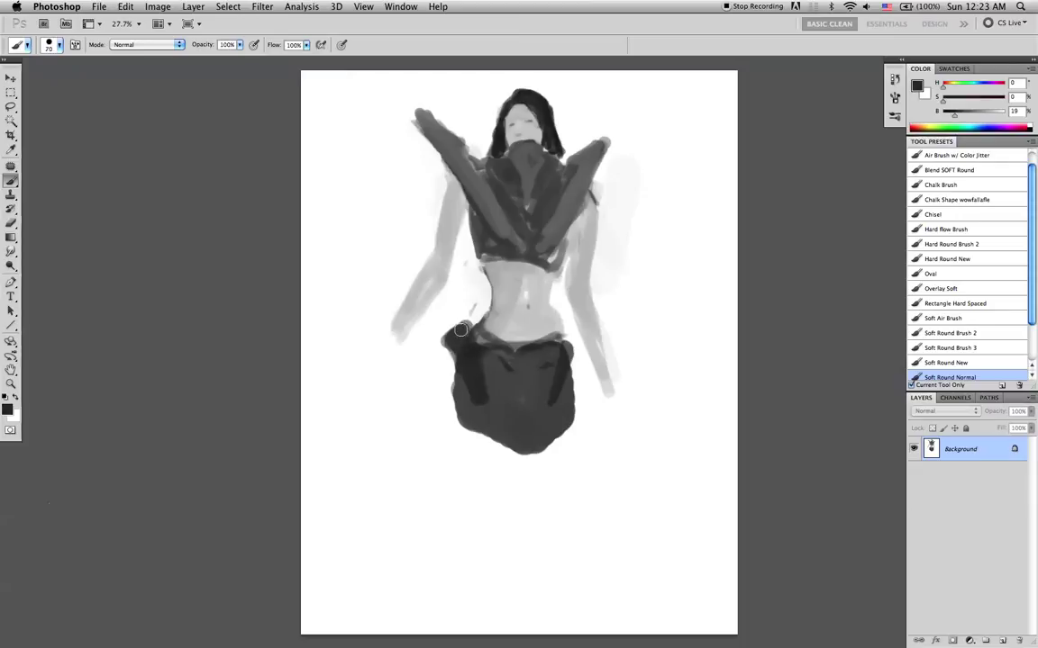
{"action": "key", "text": "bracketleft"}
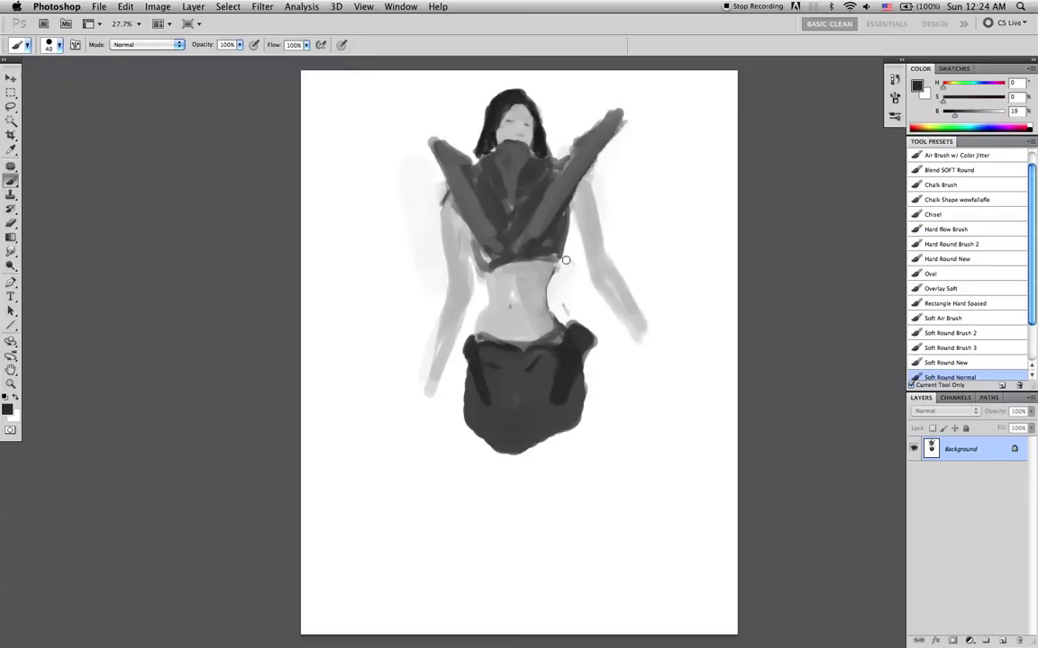
- Lasso the head and upper collar, move the selection down between the lapels, deselect, and return to the Brush
{"action": "key", "text": "x"}
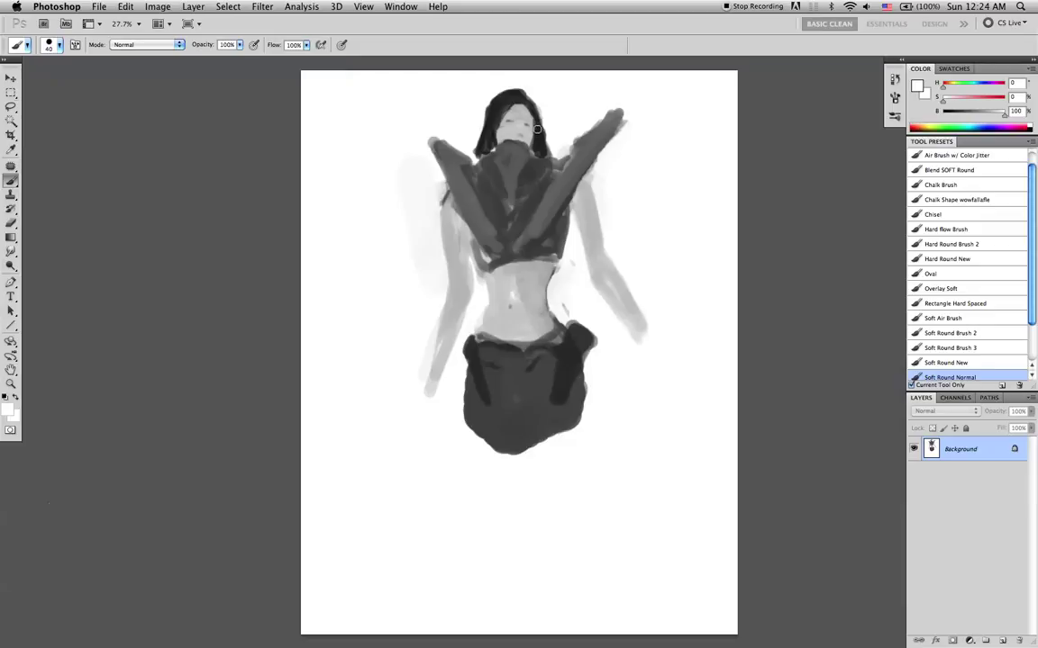
{"action": "key", "text": "l"}
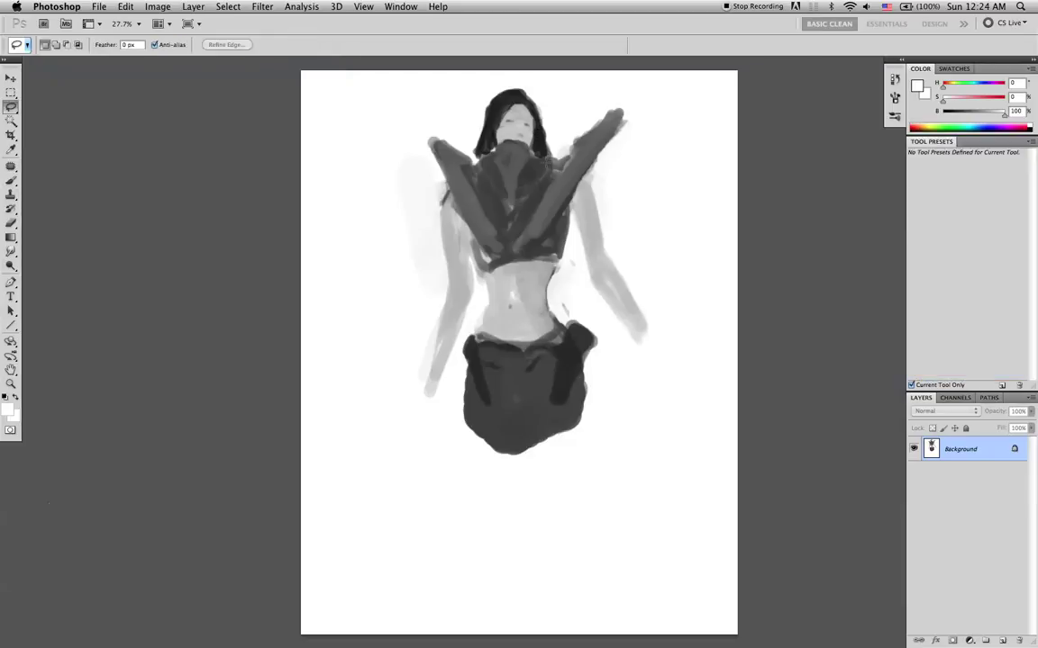
{"action": "mouse_move", "coordinate": [477, 100]}
{"action": "left_mouse_down"}
{"action": "mouse_move", "coordinate": [467, 128]}
{"action": "mouse_move", "coordinate": [473, 162]}
{"action": "mouse_move", "coordinate": [512, 182]}
{"action": "mouse_move", "coordinate": [546, 153]}
{"action": "mouse_move", "coordinate": [529, 166]}
{"action": "mouse_move", "coordinate": [527, 144]}
{"action": "mouse_move", "coordinate": [491, 180]}
{"action": "mouse_move", "coordinate": [509, 153]}
{"action": "mouse_move", "coordinate": [529, 173]}
{"action": "mouse_move", "coordinate": [534, 166]}
{"action": "left_mouse_up"}
{"action": "key", "text": "v"}
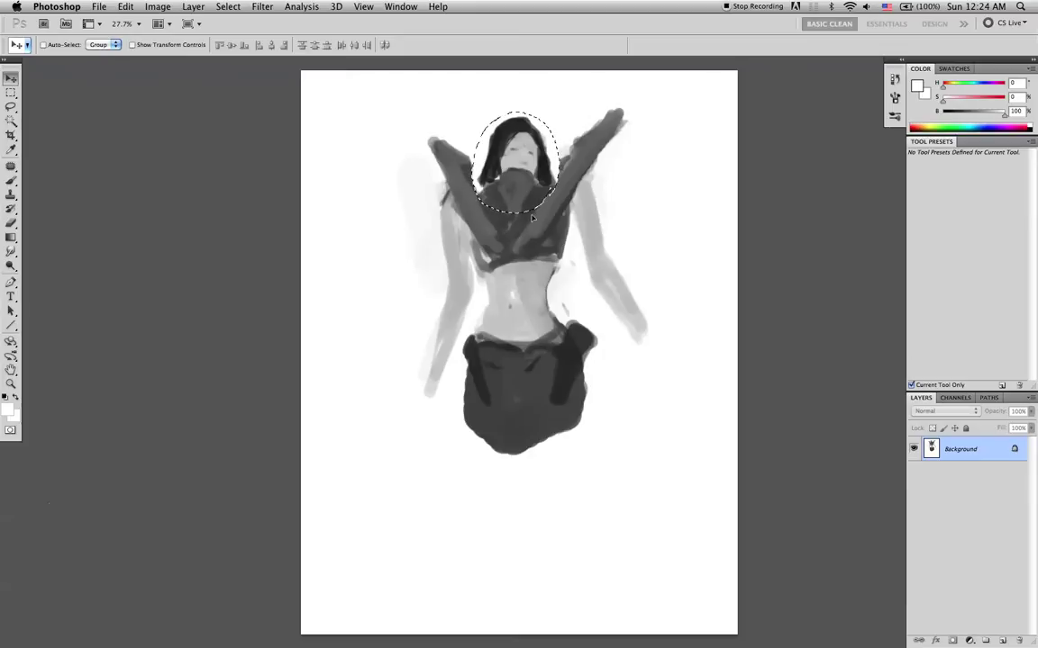
{"action": "key", "text": "super+t"}
{"action": "key", "text": "super+d"}
{"action": "key", "text": "l"}
{"action": "key", "text": "b"}
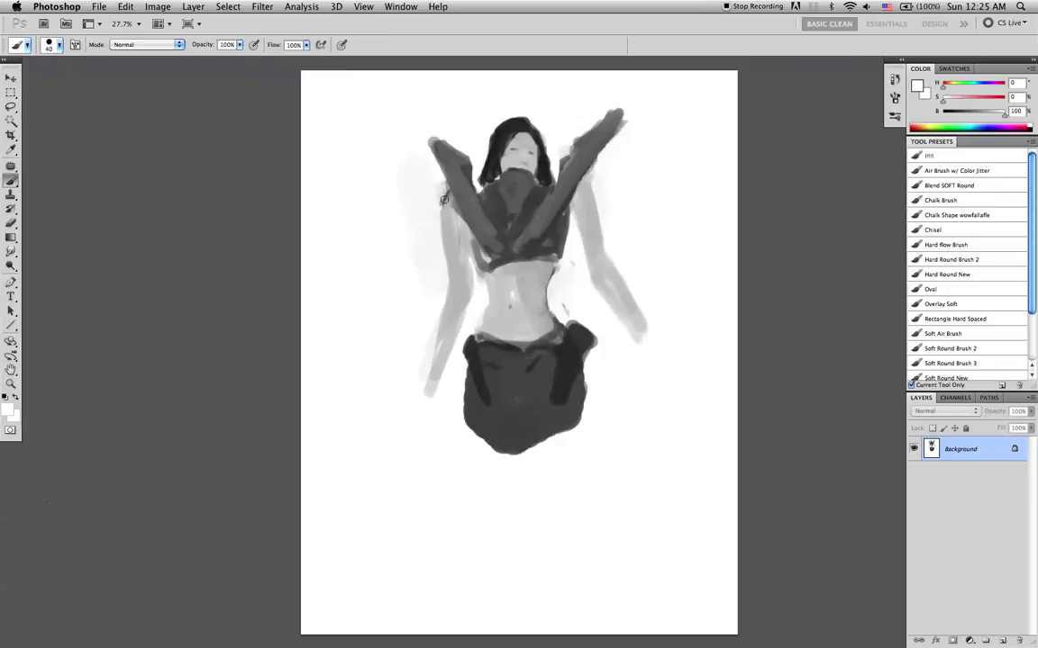
- Cover the left upper arm and the outer edge of its forearm with near-white at 60 px
{"action": "key", "text": "bracketright"}
{"action": "key", "text": "bracketright"}
{"action": "mouse_move", "coordinate": [456, 256]}
{"action": "left_mouse_down"}
{"action": "mouse_move", "coordinate": [465, 281]}
{"action": "mouse_move", "coordinate": [456, 272]}
{"action": "mouse_move", "coordinate": [435, 349]}
{"action": "left_mouse_up"}
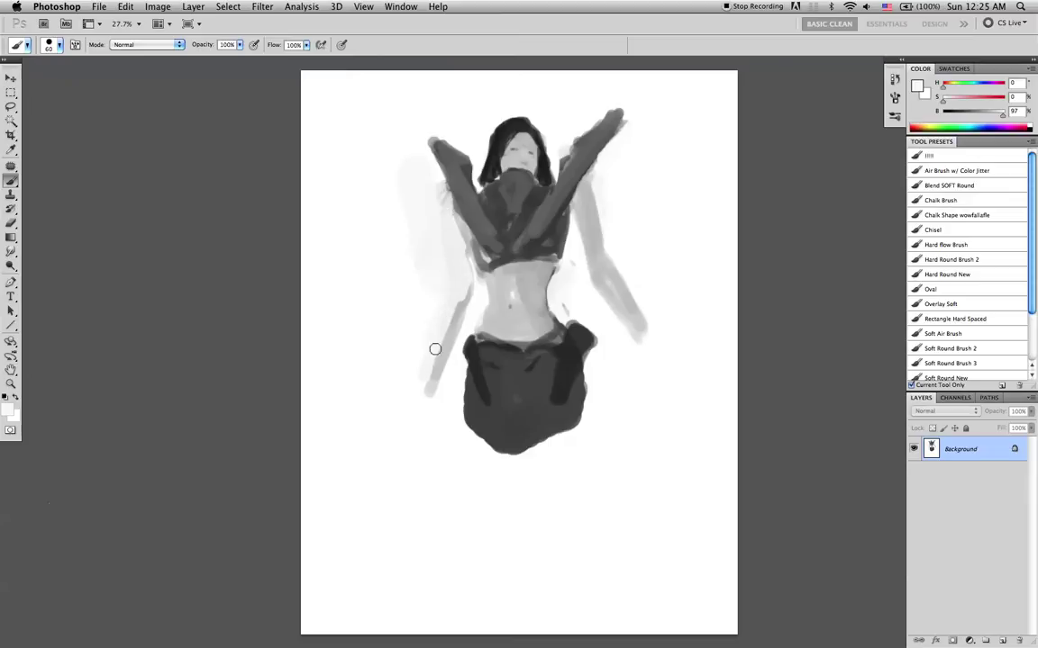
- Repaint the left arm closer to the torso, from upper arm past the elbow, in 78% grey at 60 px
{"action": "left_click", "coordinate": [577, 195], "text": "alt"}
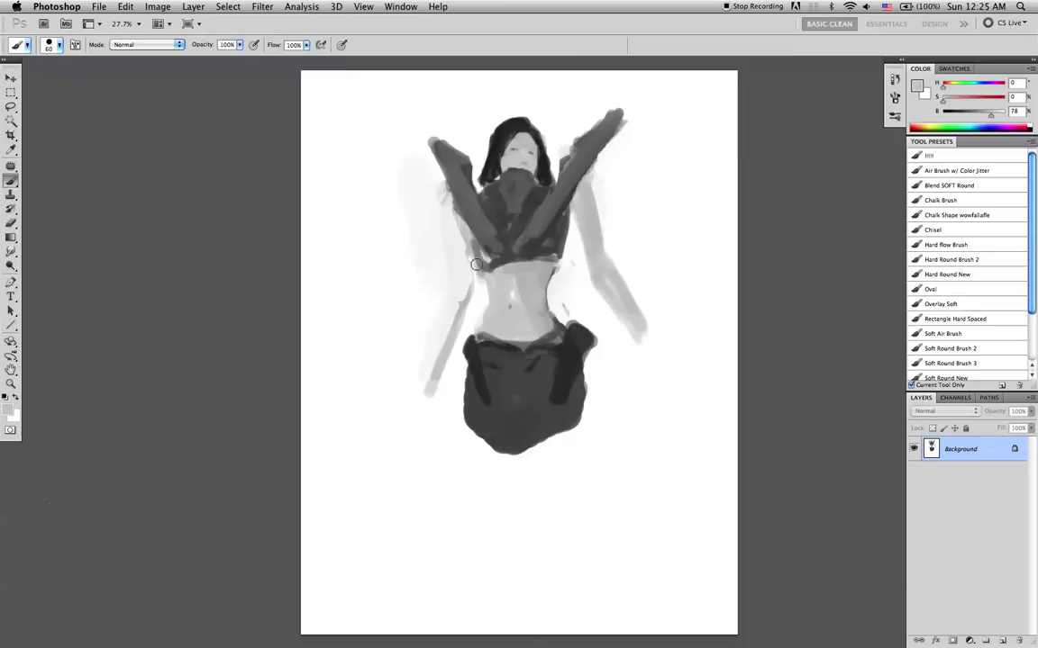
{"action": "left_click_drag", "start_coordinate": [468, 241], "coordinate": [467, 303]}
{"action": "left_click_drag", "start_coordinate": [473, 247], "coordinate": [459, 308]}
{"action": "left_click_drag", "start_coordinate": [439, 365], "coordinate": [475, 293]}
- Darken the left contour of the waist with 19% grey at 50 px and switch to the Smudge tool
{"action": "left_click", "coordinate": [471, 350], "text": "alt"}
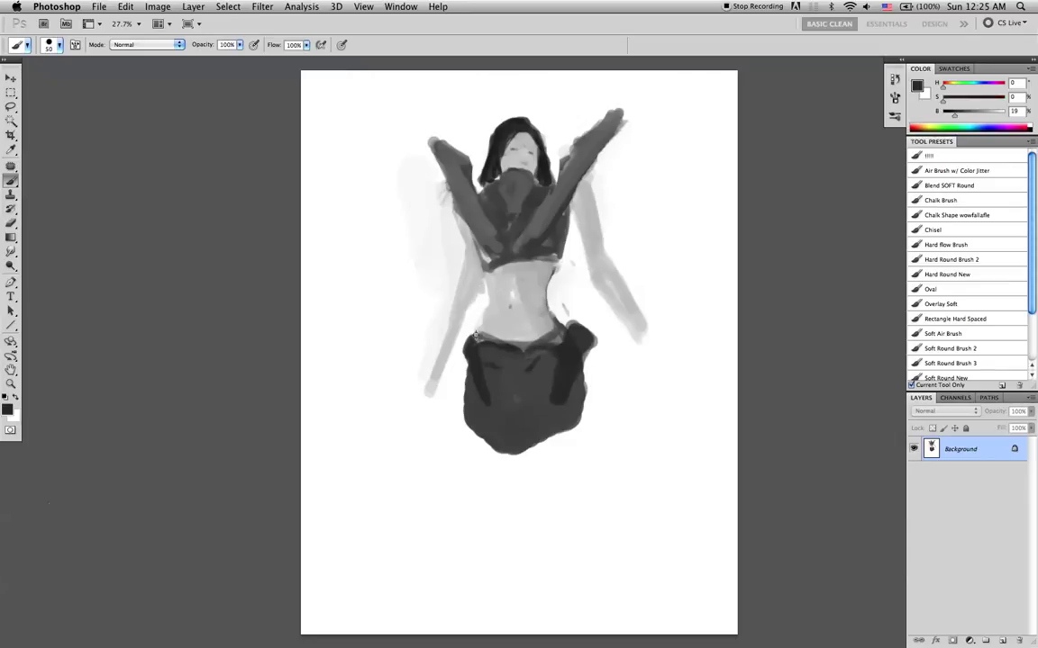
{"action": "left_click_drag", "start_coordinate": [487, 280], "coordinate": [490, 296]}
{"action": "key", "text": "r"}
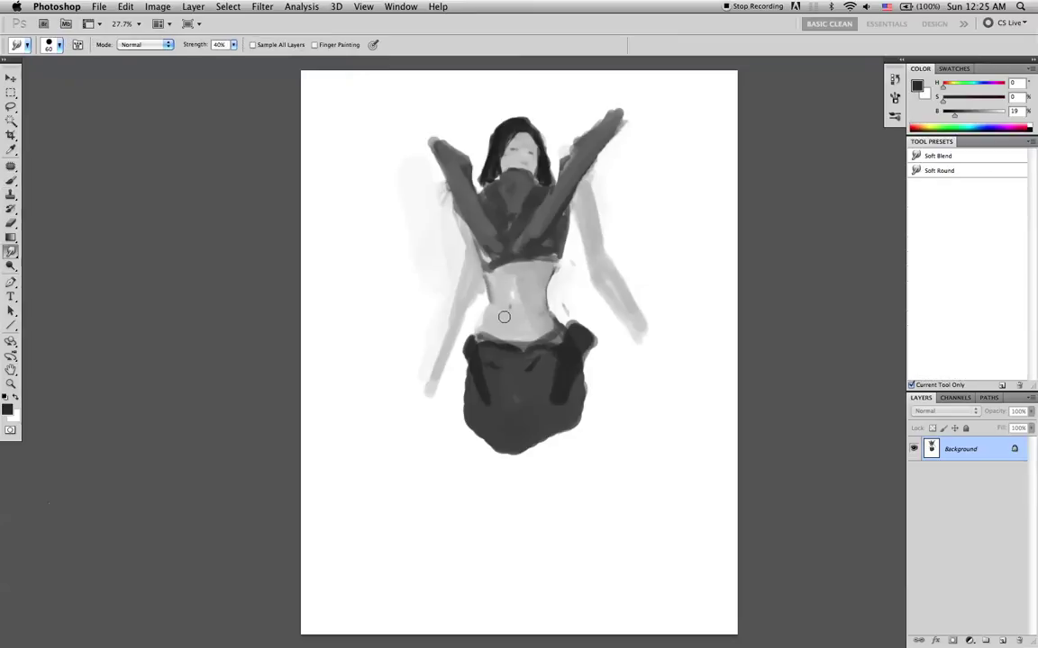
- Trim the outer edge of the left upper arm with white at 90 px
{"action": "key", "text": "b"}
{"action": "left_click", "coordinate": [438, 227], "text": "alt"}
{"action": "key", "text": "d"}
{"action": "key", "text": "x"}
{"action": "key", "text": "bracketright"}
{"action": "key", "text": "bracketright"}
{"action": "key", "text": "bracketright"}
{"action": "key", "text": "bracketright"}
{"action": "key", "text": "bracketright"}
{"action": "mouse_move", "coordinate": [454, 244]}
{"action": "left_mouse_down"}
{"action": "mouse_move", "coordinate": [467, 268]}
{"action": "mouse_move", "coordinate": [451, 225]}
{"action": "left_mouse_up"}
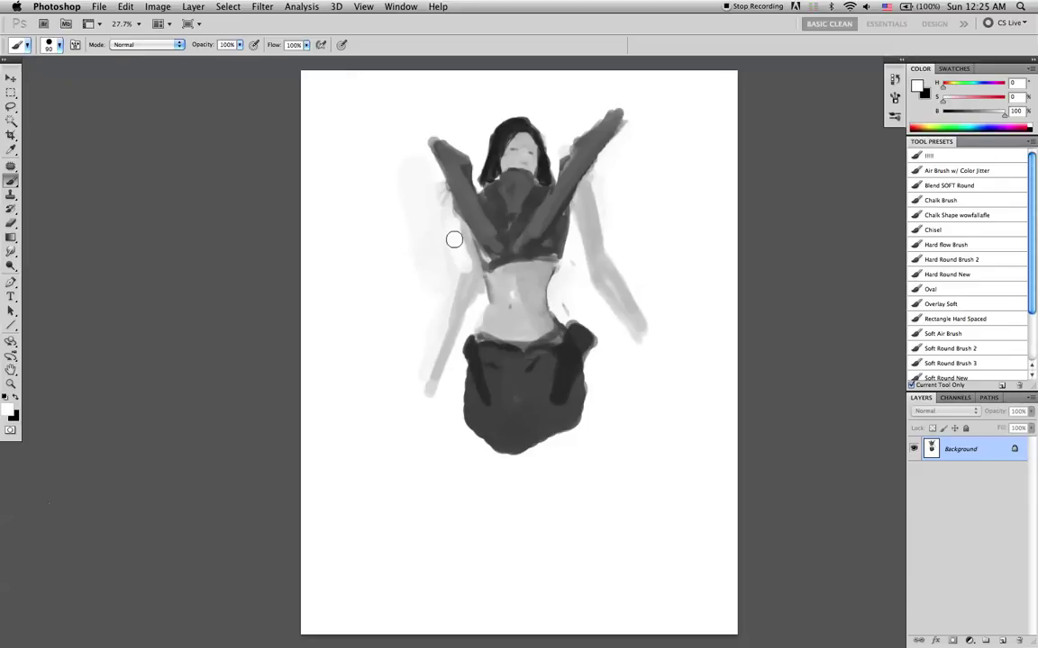
- Redraw the left forearm angled outward and add a hand with spread fingers in 78% grey at 50 px
{"action": "left_click", "coordinate": [462, 239], "text": "alt"}
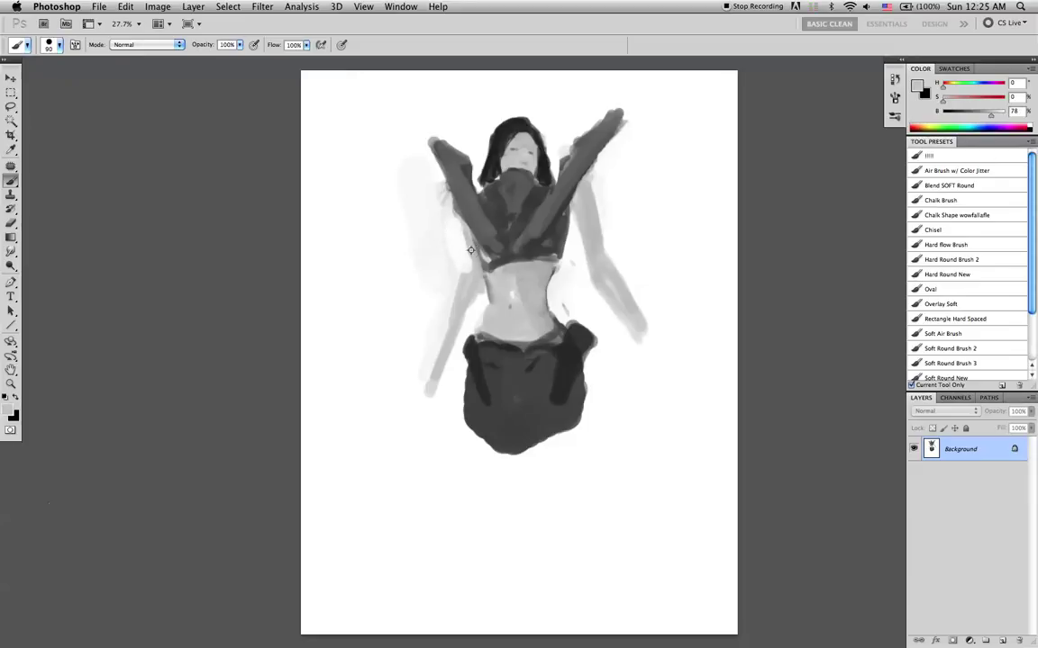
{"action": "mouse_move", "coordinate": [462, 226]}
{"action": "left_mouse_down"}
{"action": "mouse_move", "coordinate": [464, 291]}
{"action": "mouse_move", "coordinate": [470, 277]}
{"action": "mouse_move", "coordinate": [467, 309]}
{"action": "left_mouse_up"}
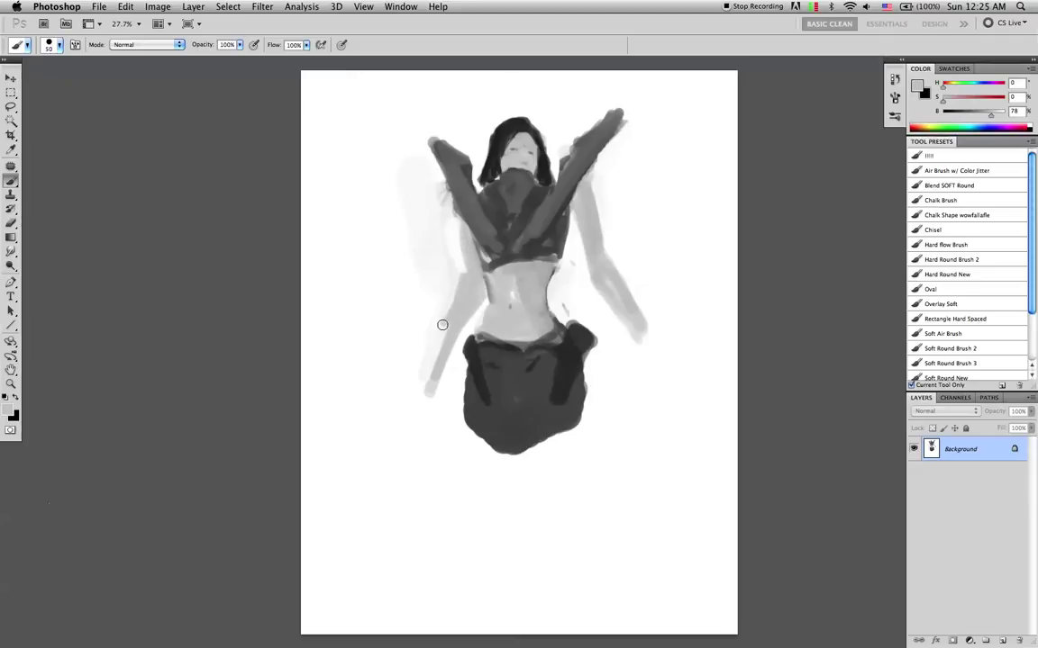
{"action": "left_click_drag", "start_coordinate": [414, 340], "coordinate": [424, 340]}
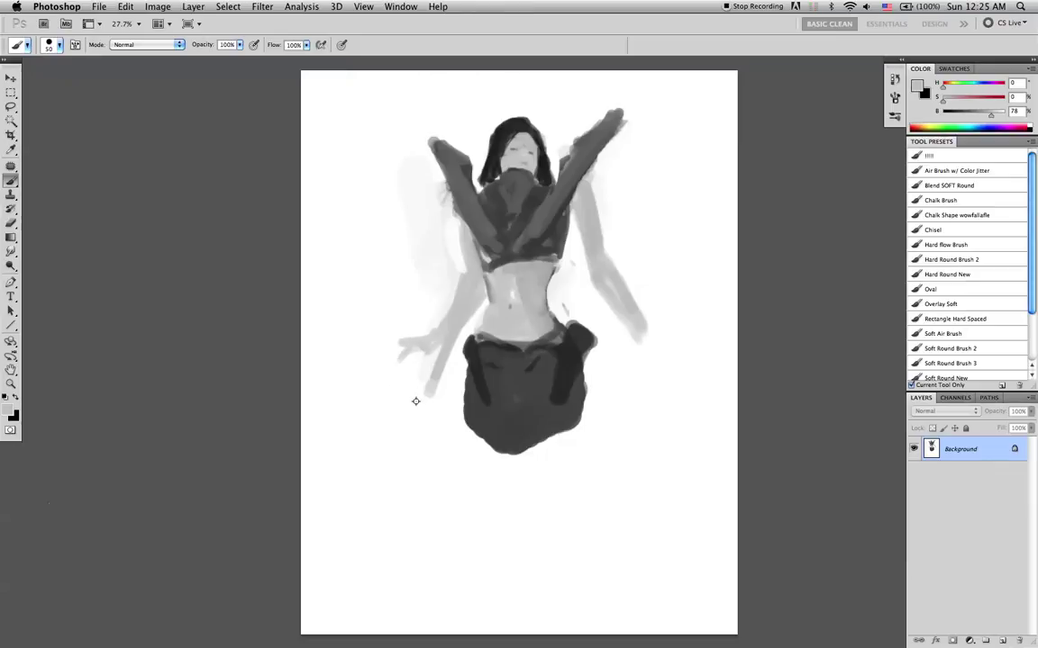
{"action": "mouse_move", "coordinate": [439, 348]}
{"action": "left_mouse_down"}
{"action": "mouse_move", "coordinate": [407, 386]}
{"action": "mouse_move", "coordinate": [433, 354]}
{"action": "left_mouse_up"}
- Cover the old left forearm below the new hand with white at 80 px and clean the new forearm's underside
{"action": "key", "text": "["}
{"action": "key", "text": "d"}
{"action": "key", "text": "x"}
{"action": "key", "text": "]"}
{"action": "left_click_drag", "start_coordinate": [419, 411], "coordinate": [476, 317]}
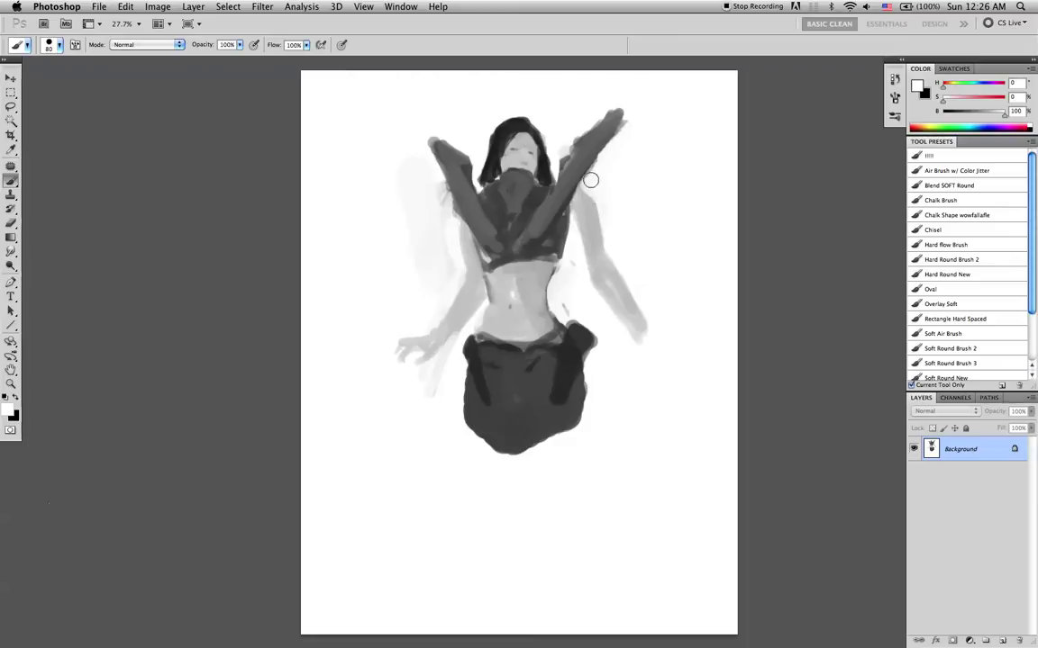
- Reshape the right upper arm in 75% grey and trim its outer edge with near-white at 80 px
{"action": "left_click", "coordinate": [579, 230], "text": "alt"}
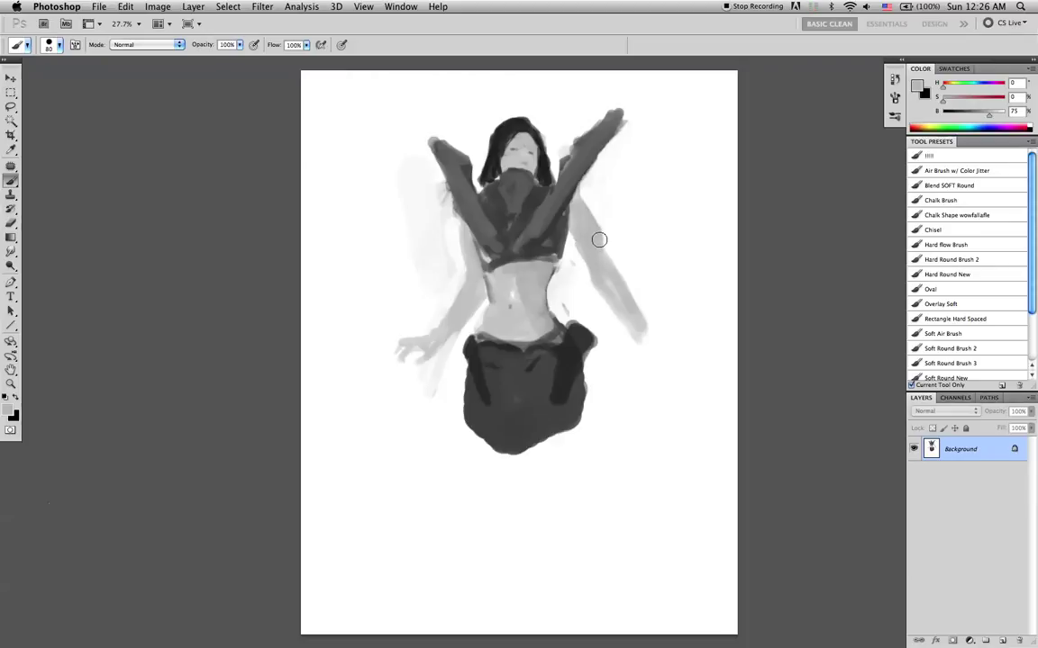
{"action": "left_click", "coordinate": [597, 211], "text": "alt"}
{"action": "left_click_drag", "start_coordinate": [588, 194], "coordinate": [605, 245]}
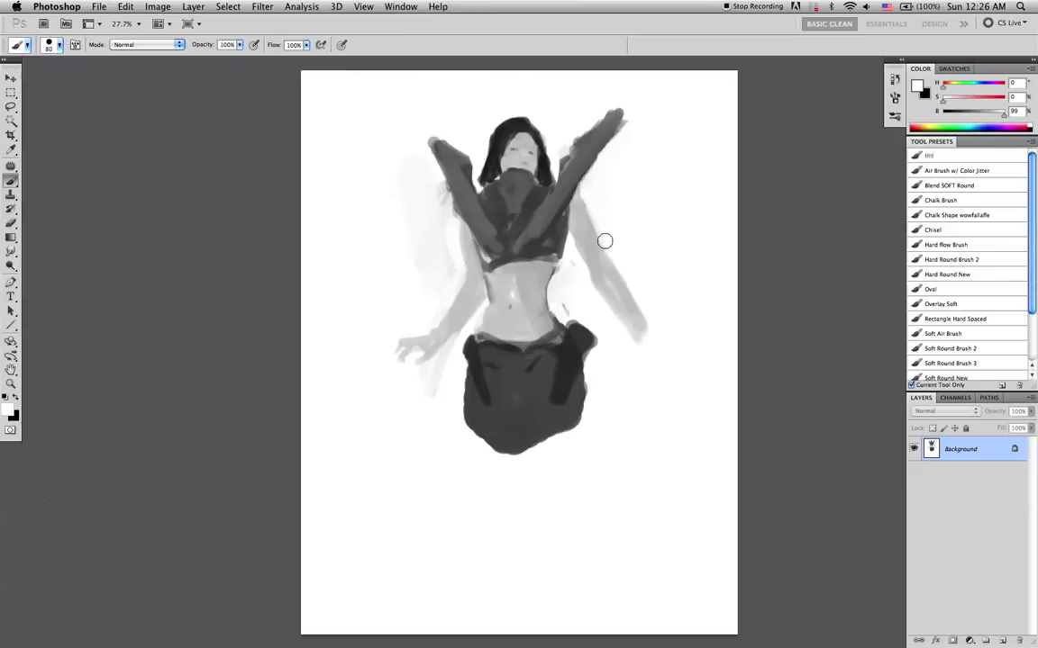
- Paint a raised right forearm bending upward from the elbow in 77% grey at 80 px
{"action": "left_click", "coordinate": [585, 225], "text": "alt"}
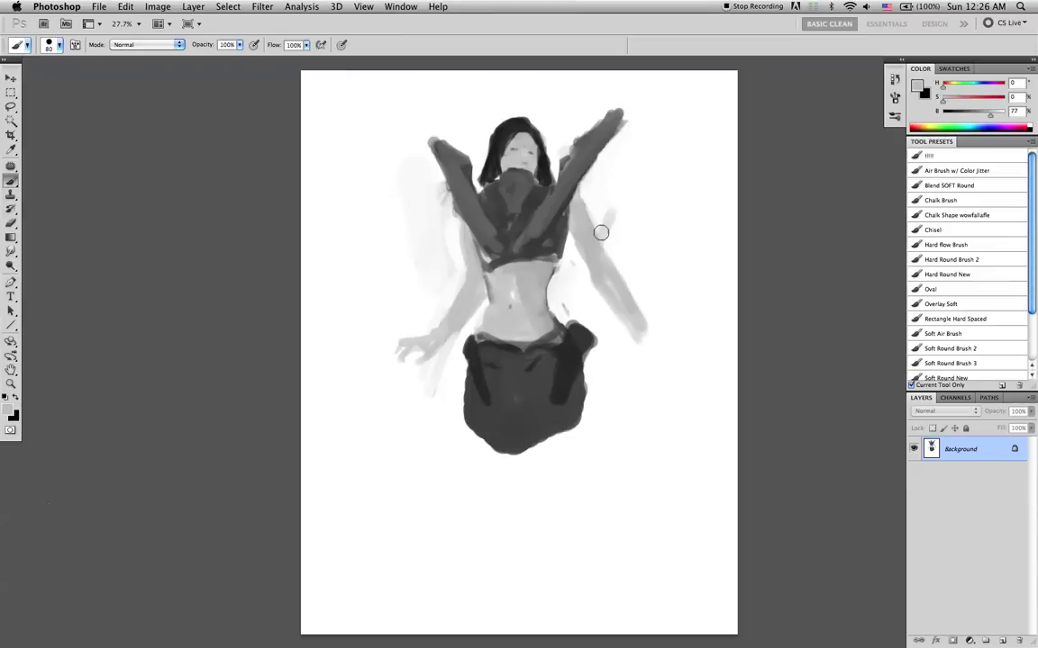
{"action": "mouse_move", "coordinate": [595, 239]}
{"action": "left_mouse_down"}
{"action": "mouse_move", "coordinate": [633, 176]}
{"action": "mouse_move", "coordinate": [631, 221]}
{"action": "mouse_move", "coordinate": [626, 175]}
{"action": "mouse_move", "coordinate": [597, 232]}
{"action": "mouse_move", "coordinate": [606, 180]}
{"action": "mouse_move", "coordinate": [596, 259]}
{"action": "mouse_move", "coordinate": [608, 213]}
{"action": "mouse_move", "coordinate": [621, 213]}
{"action": "mouse_move", "coordinate": [593, 244]}
{"action": "mouse_move", "coordinate": [619, 177]}
{"action": "mouse_move", "coordinate": [615, 232]}
{"action": "mouse_move", "coordinate": [620, 186]}
{"action": "mouse_move", "coordinate": [597, 291]}
{"action": "left_mouse_up"}
{"action": "key", "text": "super+z"}
{"action": "key", "text": "super+alt+z"}
{"action": "key", "text": "super+alt+z"}
{"action": "key", "text": "x"}
{"action": "key", "text": "ctrl+z"}
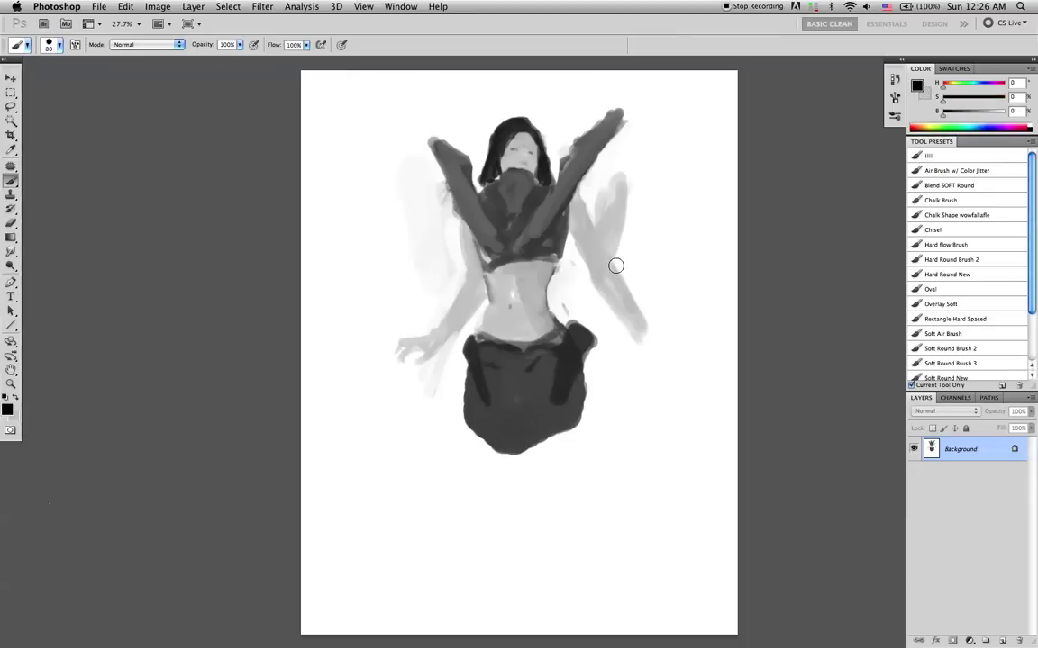
- Cover the old lowered right forearm with white at 80 px and clean up the bent elbow's contour
{"action": "key", "text": "x"}
{"action": "mouse_move", "coordinate": [619, 265]}
{"action": "left_mouse_down"}
{"action": "mouse_move", "coordinate": [600, 294]}
{"action": "mouse_move", "coordinate": [619, 283]}
{"action": "mouse_move", "coordinate": [638, 336]}
{"action": "left_mouse_up"}
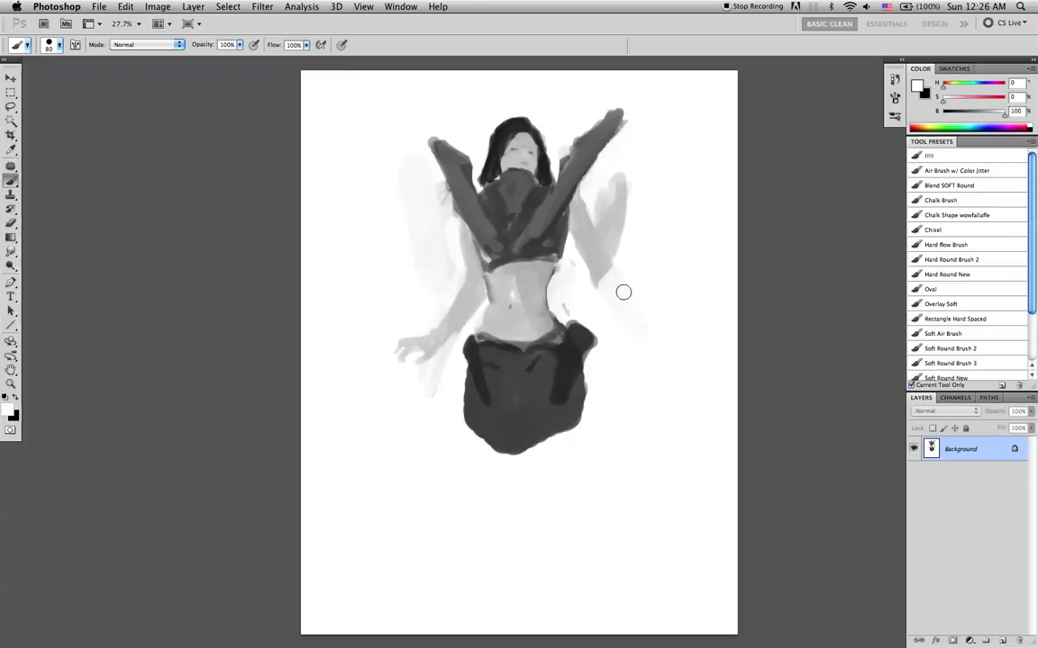
{"action": "left_click_drag", "start_coordinate": [590, 280], "coordinate": [582, 221]}
- Touch up the right shoulder in 76% grey at 60 px and darken the right lapel's outer edge with black at 40 px
{"action": "left_click", "coordinate": [582, 225], "text": "alt"}
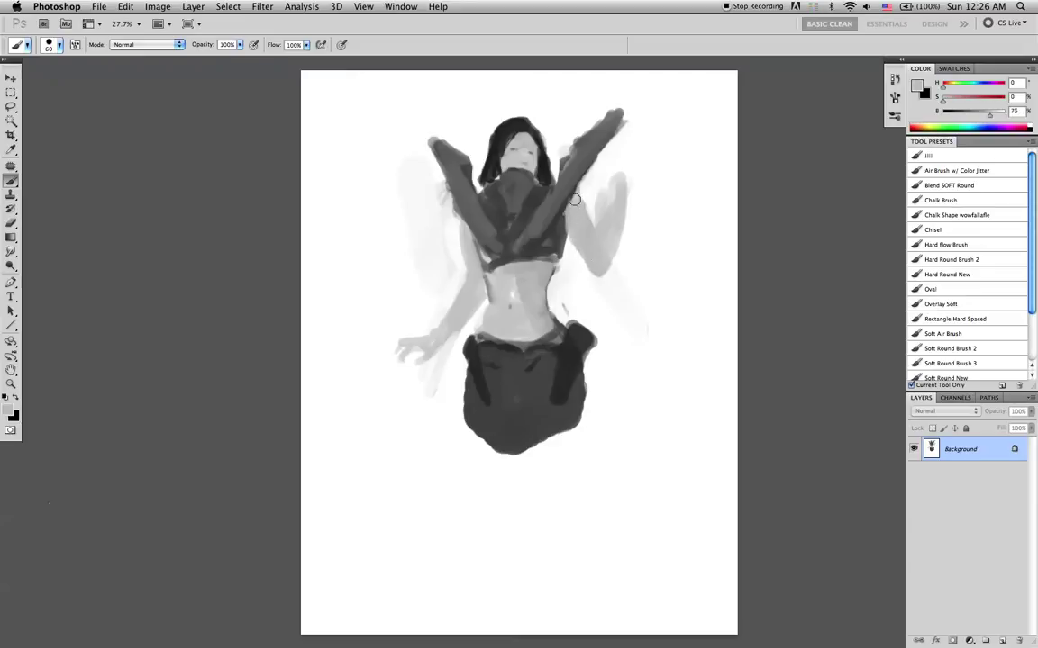
{"action": "key", "text": "d"}
{"action": "left_click_drag", "start_coordinate": [564, 212], "coordinate": [577, 189]}
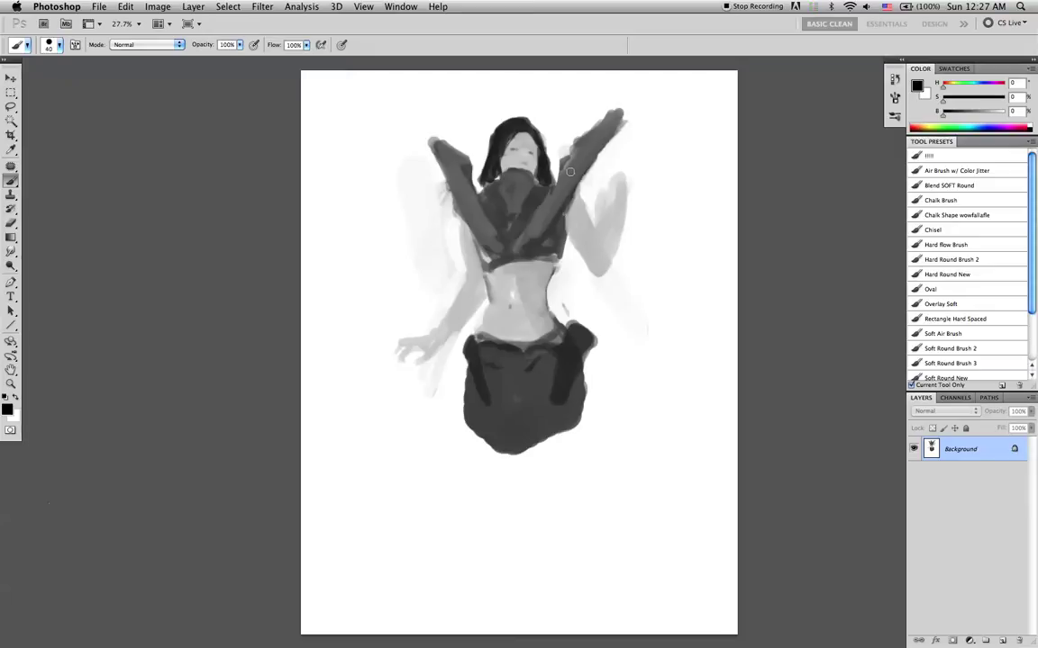
- Flip the canvas horizontally and sample the white background colour
{"action": "key", "text": "super+shift+h"}
{"action": "left_click", "coordinate": [633, 203], "text": "alt"}
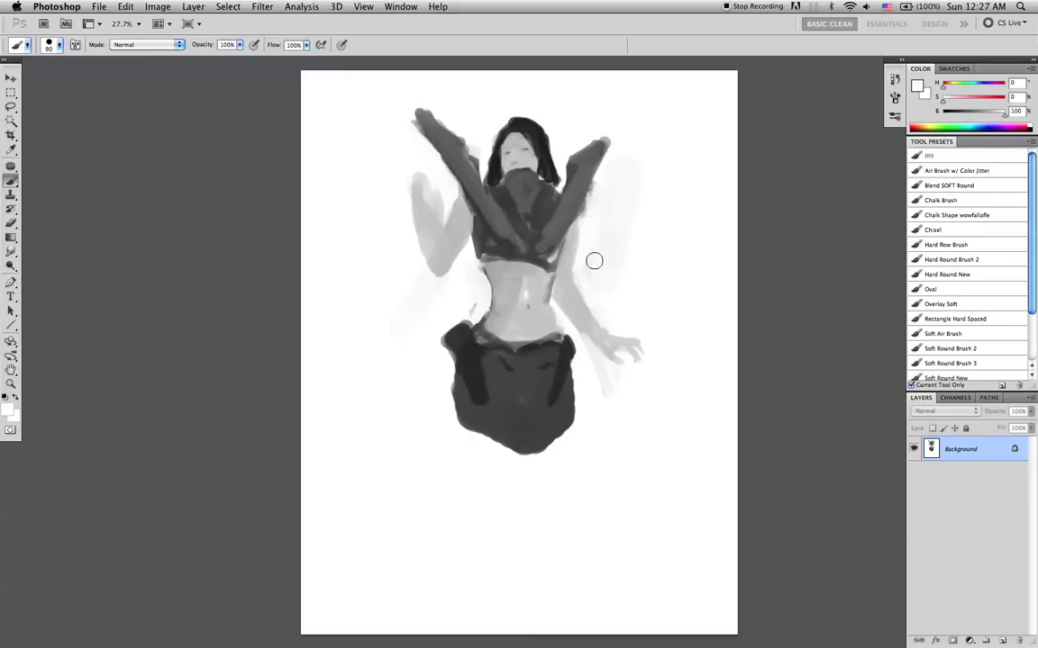
- Try a pointed black hood framing the head and hair with a 50 px brush
{"action": "key", "text": "d"}
{"action": "key", "text": "bracketleft"}
{"action": "key", "text": "bracketleft"}
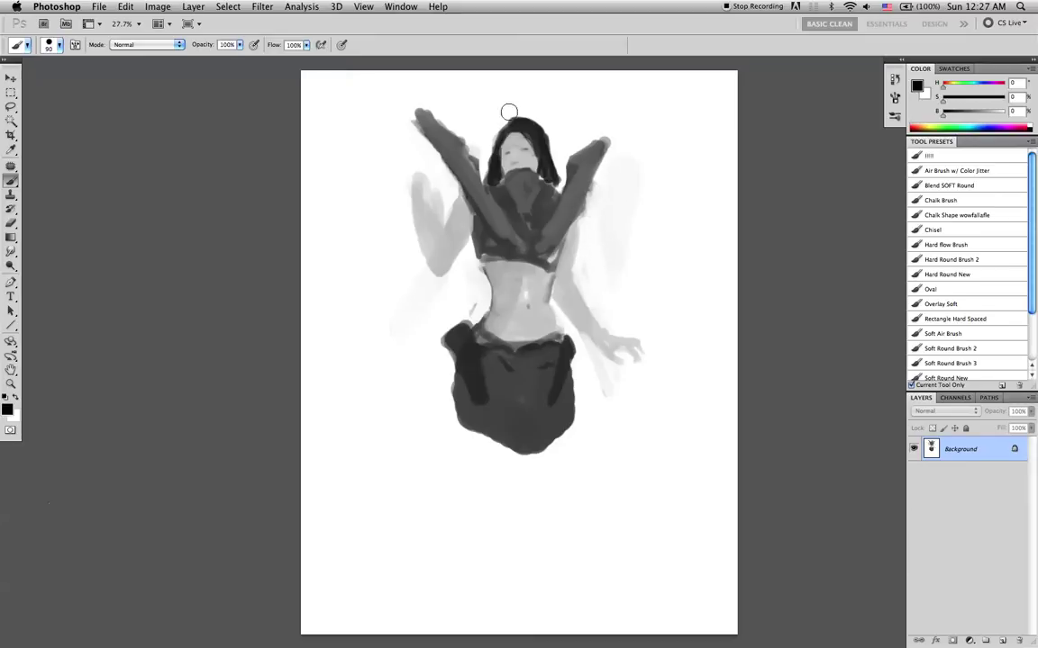
{"action": "mouse_move", "coordinate": [495, 139]}
{"action": "left_mouse_down"}
{"action": "mouse_move", "coordinate": [513, 117]}
{"action": "mouse_move", "coordinate": [546, 131]}
{"action": "mouse_move", "coordinate": [554, 167]}
{"action": "mouse_move", "coordinate": [496, 164]}
{"action": "left_mouse_up"}
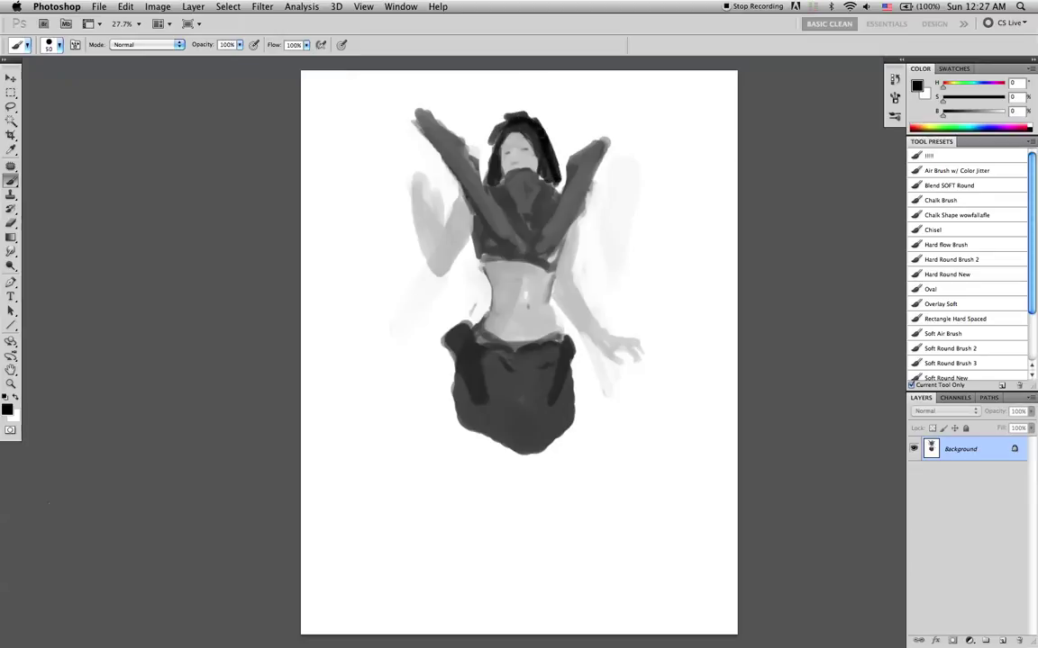
{"action": "left_click_drag", "start_coordinate": [495, 115], "coordinate": [485, 180]}
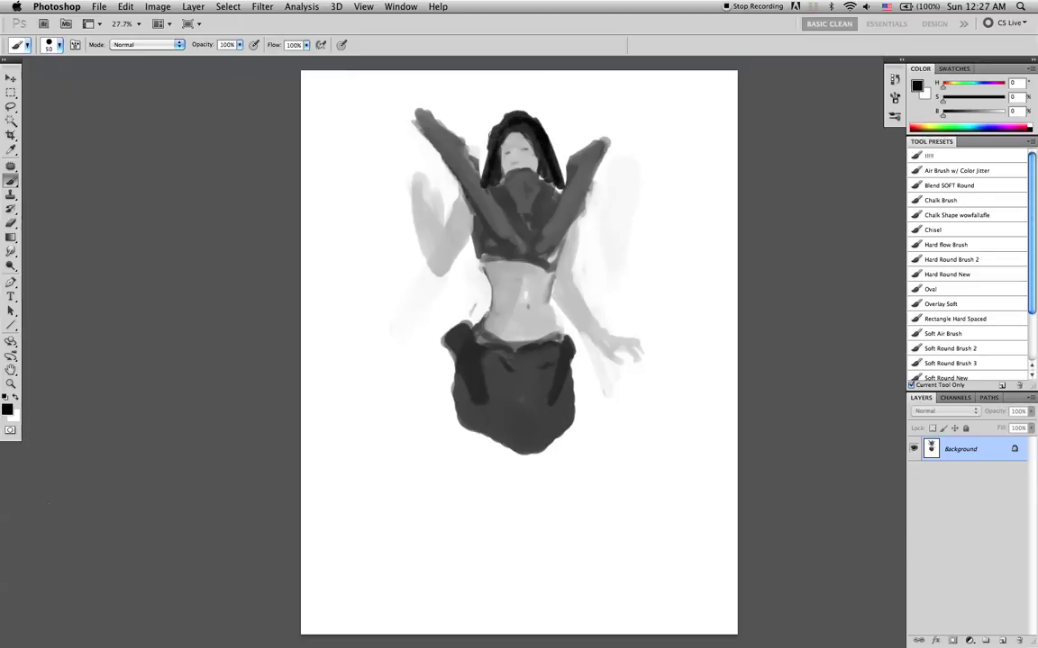
{"action": "left_click_drag", "start_coordinate": [519, 111], "coordinate": [532, 117]}
{"action": "mouse_move", "coordinate": [517, 128]}
{"action": "left_mouse_down"}
{"action": "mouse_move", "coordinate": [509, 136]}
{"action": "mouse_move", "coordinate": [522, 134]}
{"action": "mouse_move", "coordinate": [507, 135]}
{"action": "left_mouse_up"}
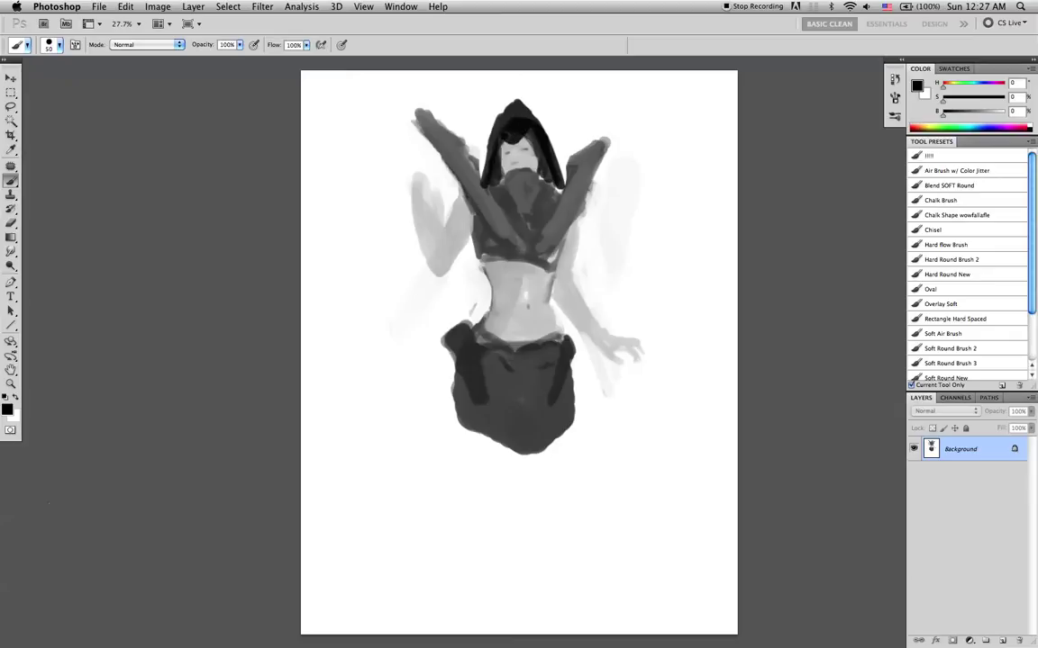
{"action": "left_click_drag", "start_coordinate": [505, 136], "coordinate": [513, 141]}
{"action": "key", "text": "super+z"}
{"action": "key", "text": "super+z"}
{"action": "key", "text": "super+z"}
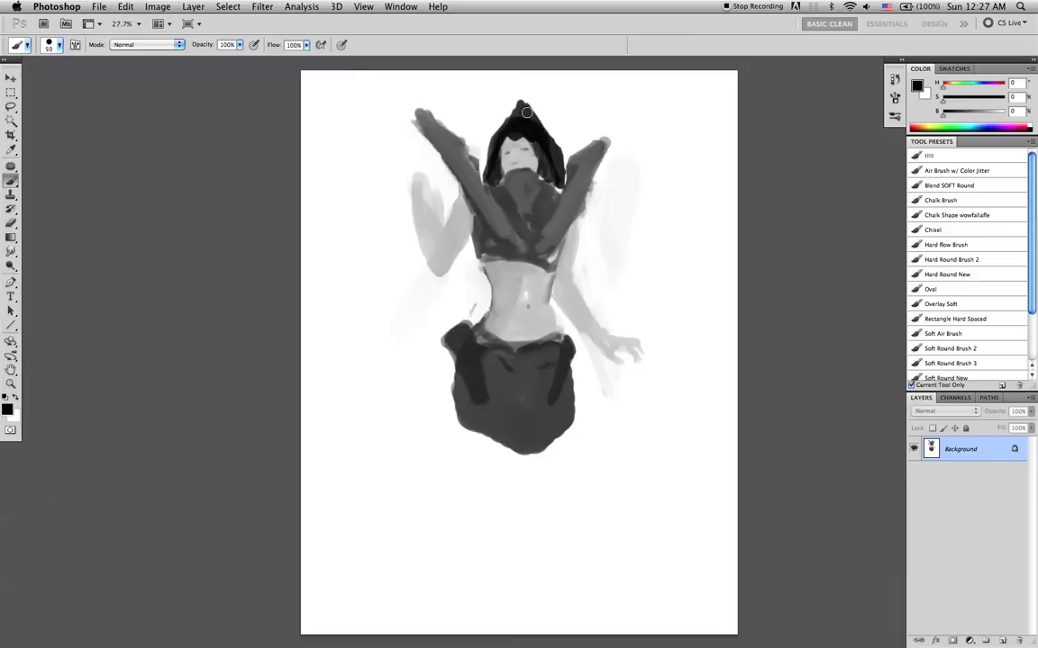
- Try a broader black stroke beside the hair at 80 px and undo it together with the hood
{"action": "key", "text": "alt+super+z"}
{"action": "key", "text": "bracketright"}
{"action": "key", "text": "bracketright"}
{"action": "key", "text": "bracketright"}
{"action": "mouse_move", "coordinate": [487, 162]}
{"action": "left_mouse_down"}
{"action": "mouse_move", "coordinate": [495, 126]}
{"action": "mouse_move", "coordinate": [516, 115]}
{"action": "mouse_move", "coordinate": [538, 126]}
{"action": "mouse_move", "coordinate": [553, 172]}
{"action": "mouse_move", "coordinate": [501, 164]}
{"action": "mouse_move", "coordinate": [478, 191]}
{"action": "mouse_move", "coordinate": [527, 230]}
{"action": "mouse_move", "coordinate": [487, 197]}
{"action": "mouse_move", "coordinate": [495, 183]}
{"action": "mouse_move", "coordinate": [552, 196]}
{"action": "mouse_move", "coordinate": [475, 208]}
{"action": "left_mouse_up"}
{"action": "key", "text": "super+z"}
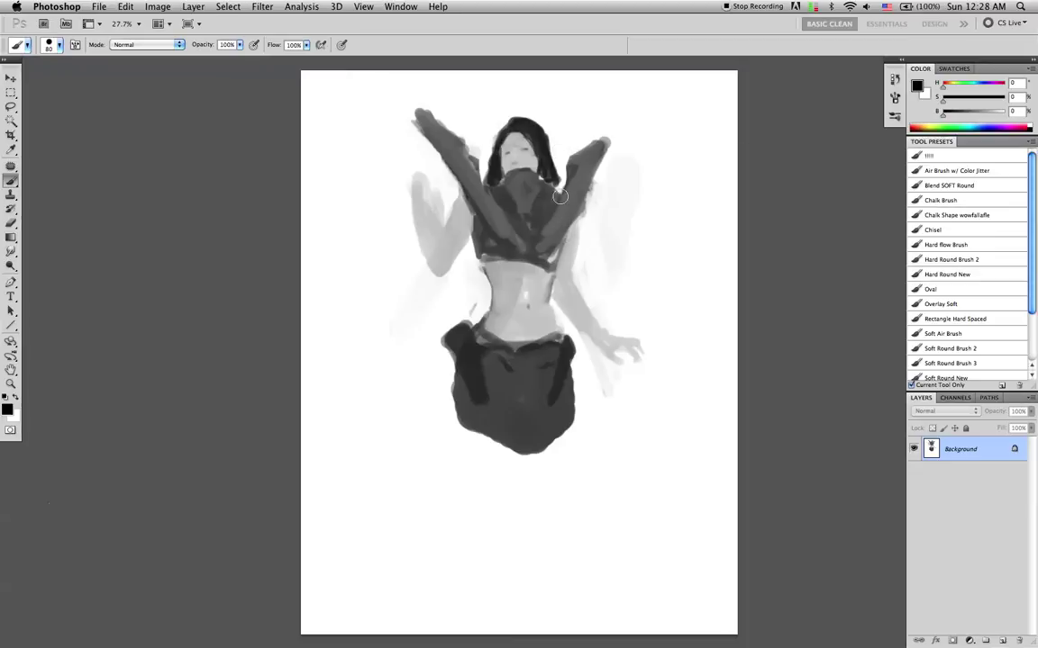
- Invert the image to check its values and restore the original tones
{"action": "key", "text": "super+i"}
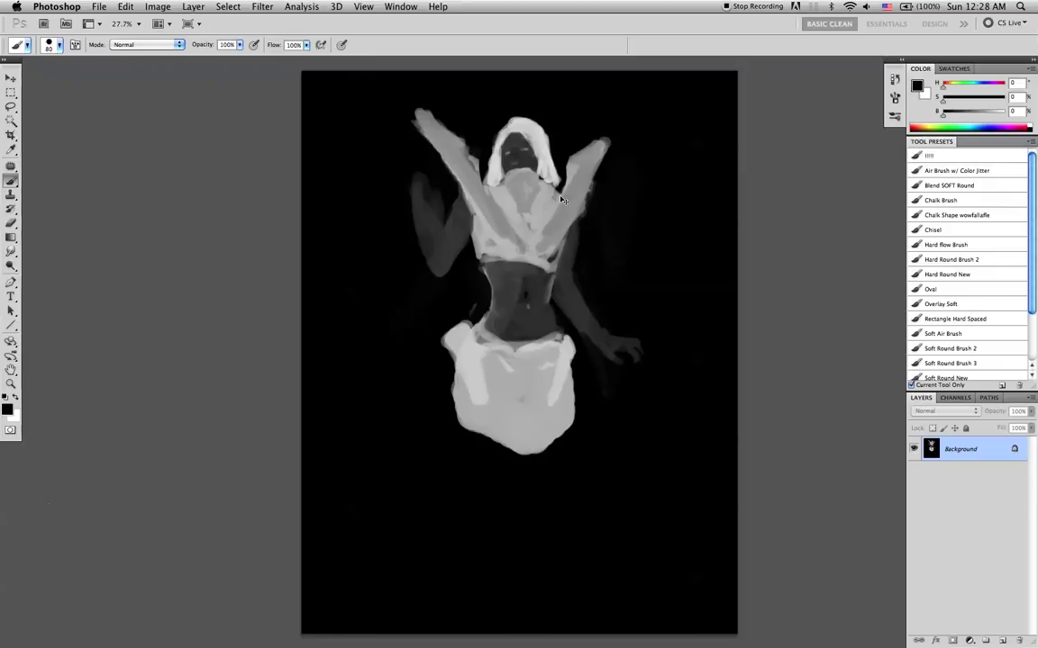
{"action": "key", "text": "super+i"}
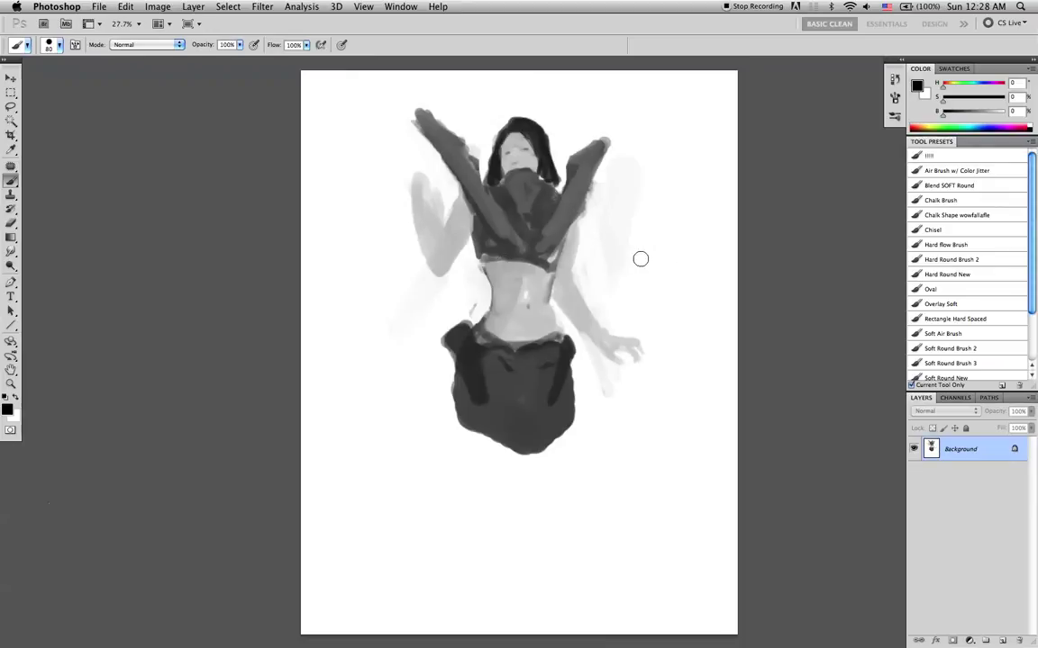
- Lasso the whole figure, scale it proportionally to about 59%, and place it in the canvas's upper centre
{"action": "left_click", "coordinate": [539, 278], "text": "alt"}
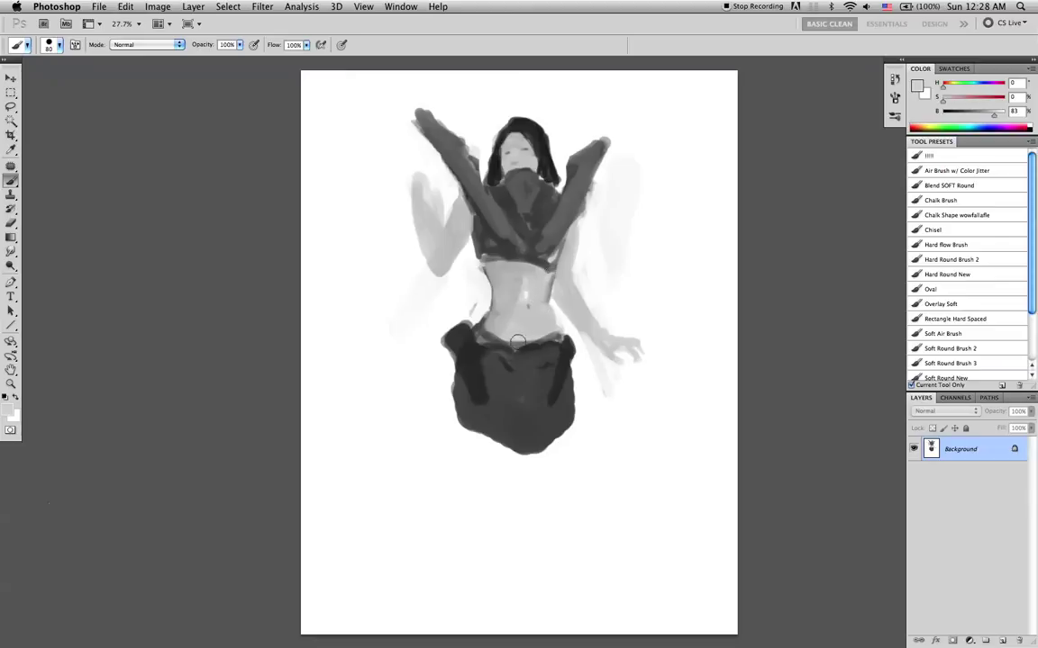
{"action": "left_click_drag", "start_coordinate": [618, 362], "coordinate": [583, 365]}
{"action": "key", "text": "l"}
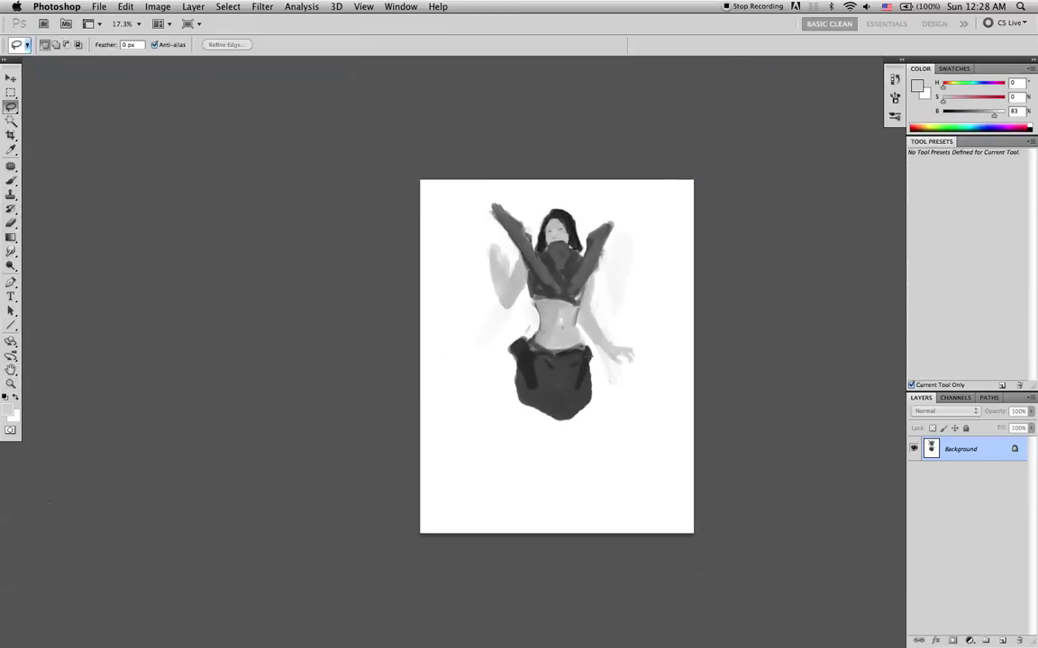
{"action": "mouse_move", "coordinate": [597, 440]}
{"action": "left_mouse_down"}
{"action": "mouse_move", "coordinate": [666, 312]}
{"action": "mouse_move", "coordinate": [629, 204]}
{"action": "mouse_move", "coordinate": [555, 184]}
{"action": "mouse_move", "coordinate": [470, 191]}
{"action": "mouse_move", "coordinate": [449, 291]}
{"action": "mouse_move", "coordinate": [539, 460]}
{"action": "mouse_move", "coordinate": [597, 439]}
{"action": "left_mouse_up"}
{"action": "key", "text": "ctrl+t"}
{"action": "left_click_drag", "start_coordinate": [668, 462], "coordinate": [582, 348]}
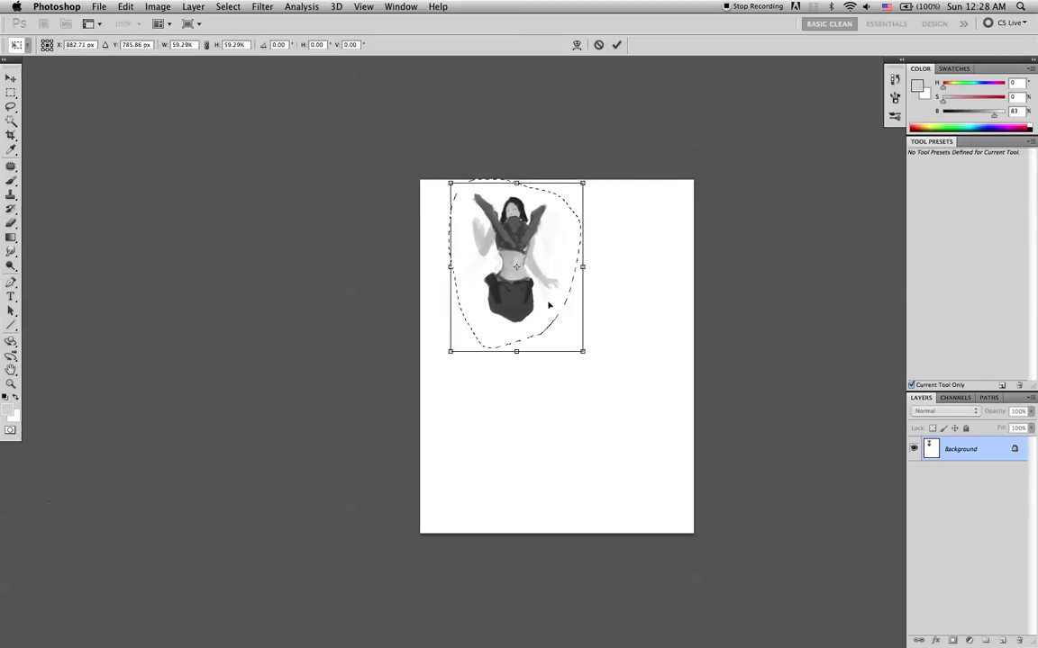
{"action": "left_click_drag", "start_coordinate": [539, 297], "coordinate": [596, 327]}
{"action": "key", "text": "Return"}
{"action": "scroll", "coordinate": [604, 294], "scroll_direction": "up", "scroll_amount": 2}
{"action": "key", "text": "super+d"}
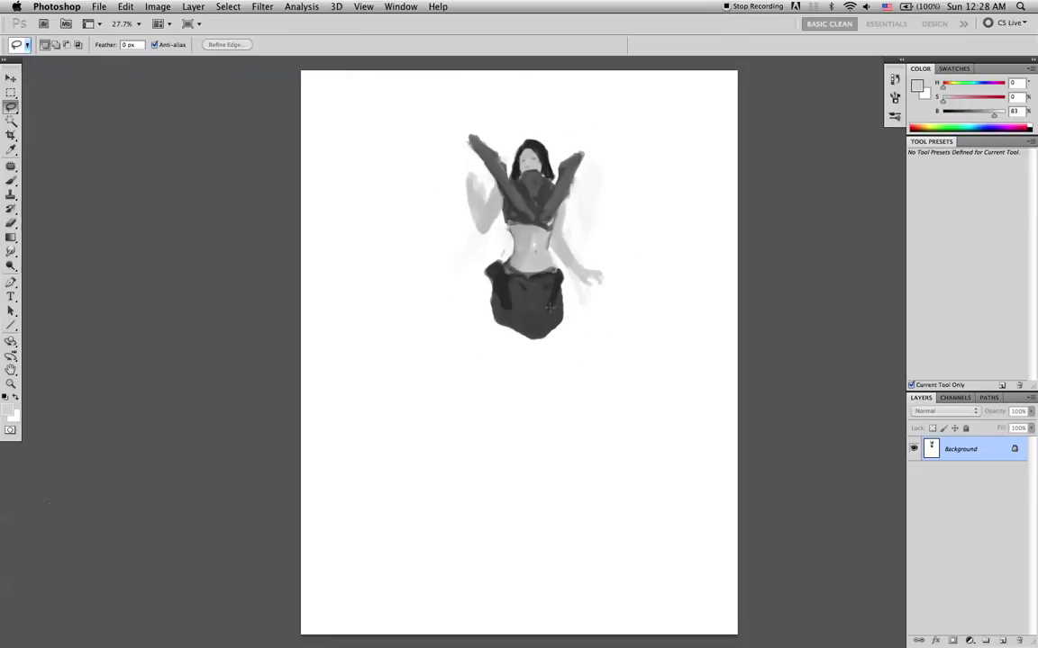
- Paint long strips hanging from the skirt's front in sampled dark greys down to 19% at 45 px
{"action": "key", "text": "b"}
{"action": "left_click", "coordinate": [543, 307], "text": "alt"}
{"action": "left_click_drag", "start_coordinate": [531, 324], "coordinate": [534, 358]}
{"action": "left_click", "coordinate": [512, 291], "text": "alt"}
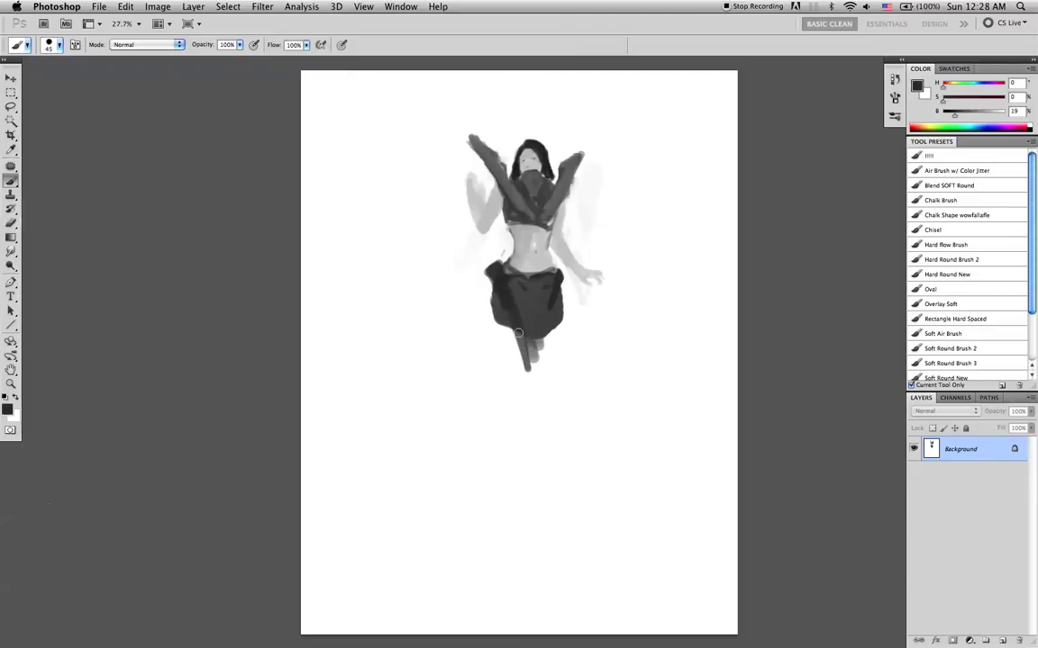
{"action": "mouse_move", "coordinate": [519, 332]}
{"action": "left_mouse_down"}
{"action": "mouse_move", "coordinate": [528, 396]}
{"action": "mouse_move", "coordinate": [510, 305]}
{"action": "mouse_move", "coordinate": [528, 395]}
{"action": "mouse_move", "coordinate": [548, 373]}
{"action": "mouse_move", "coordinate": [550, 300]}
{"action": "mouse_move", "coordinate": [545, 401]}
{"action": "left_mouse_up"}
- Compare the strips by undoing and restoring the strokes, and widen the left strip in 19% grey at 45 px
{"action": "key", "text": "alt+super+z"}
{"action": "key", "text": "alt+super+z"}
{"action": "key", "text": "alt+super+z"}
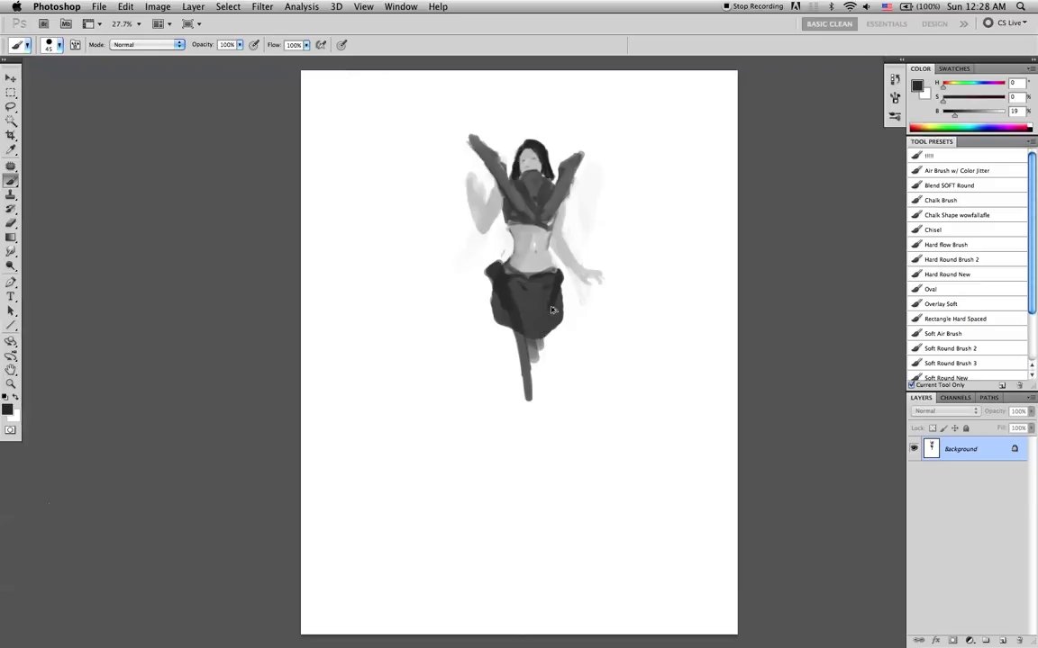
{"action": "key", "text": "shift+super+z"}
{"action": "key", "text": "shift+super+z"}
{"action": "key", "text": "shift+super+z"}
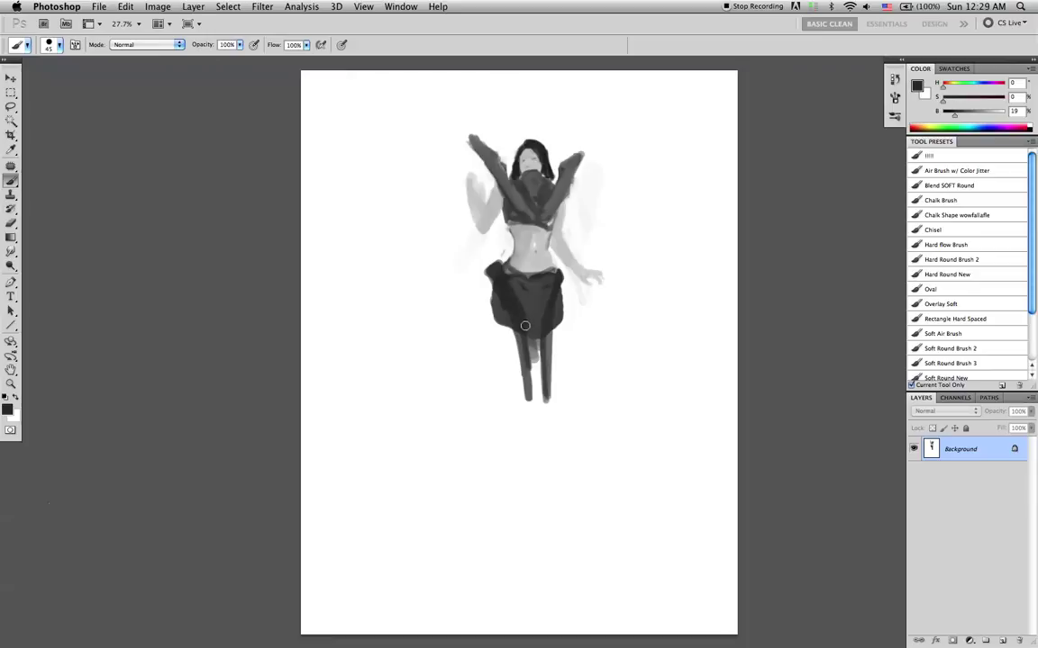
{"action": "left_click_drag", "start_coordinate": [523, 317], "coordinate": [534, 401]}
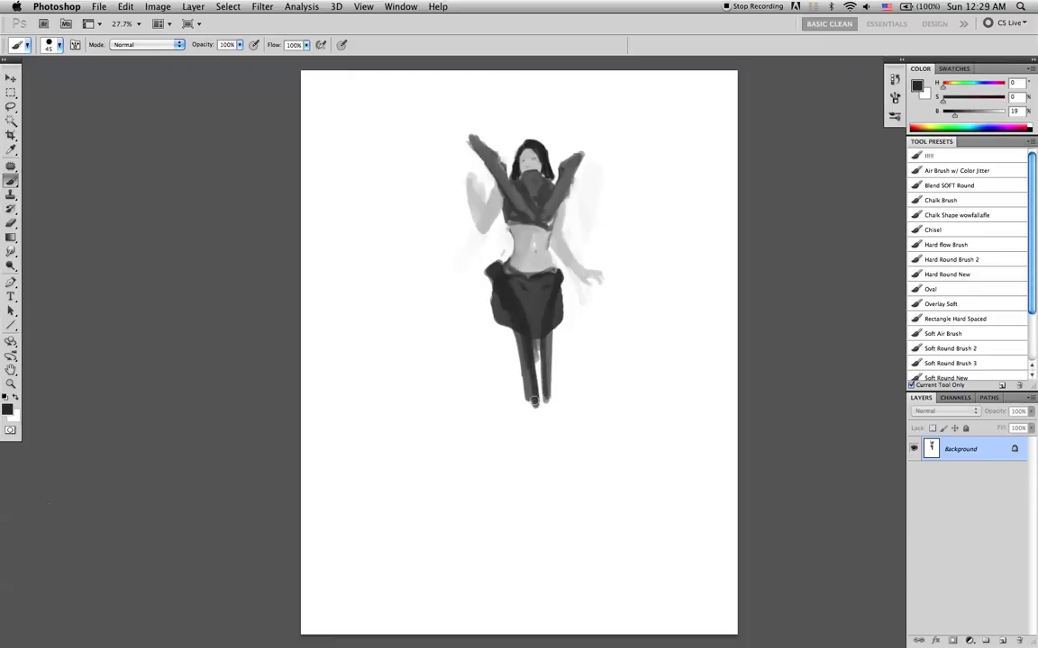
- Paint long flaring side panels on both sides of the skirt in 30% grey with 90 px and 50 px brushes
{"action": "left_click_drag", "start_coordinate": [489, 283], "coordinate": [453, 408]}
{"action": "key", "text": "super+z"}
{"action": "left_click", "coordinate": [494, 308], "text": "alt"}
{"action": "left_click_drag", "start_coordinate": [494, 308], "coordinate": [482, 406]}
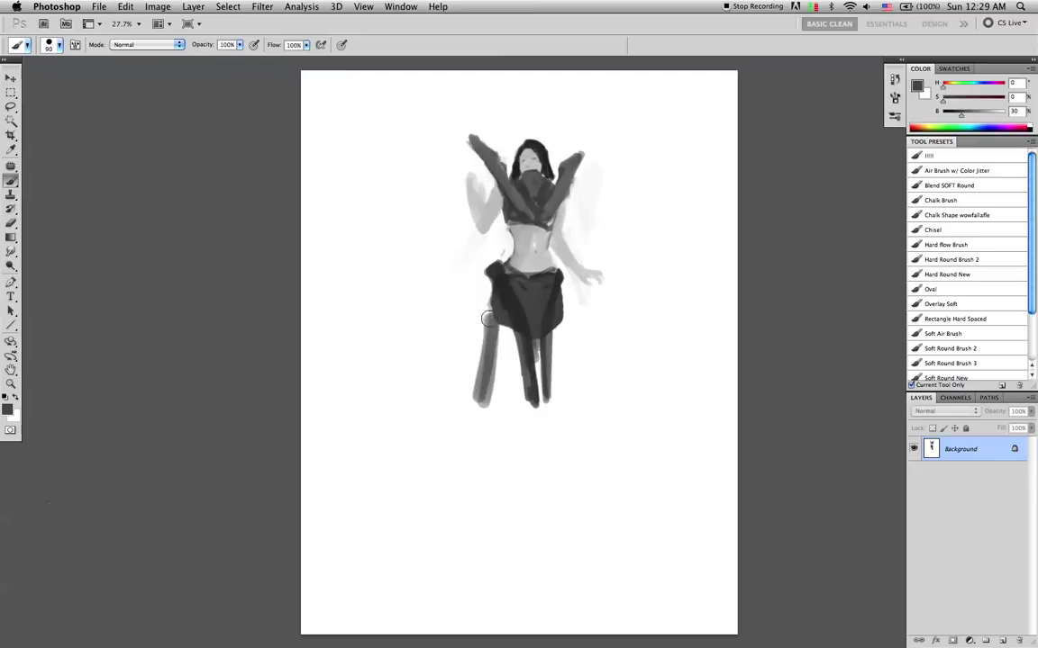
{"action": "mouse_move", "coordinate": [493, 310]}
{"action": "left_mouse_down"}
{"action": "mouse_move", "coordinate": [478, 425]}
{"action": "mouse_move", "coordinate": [500, 388]}
{"action": "left_mouse_up"}
{"action": "mouse_move", "coordinate": [507, 331]}
{"action": "left_mouse_down"}
{"action": "mouse_move", "coordinate": [517, 369]}
{"action": "mouse_move", "coordinate": [492, 401]}
{"action": "mouse_move", "coordinate": [509, 376]}
{"action": "mouse_move", "coordinate": [494, 395]}
{"action": "mouse_move", "coordinate": [509, 332]}
{"action": "mouse_move", "coordinate": [521, 366]}
{"action": "mouse_move", "coordinate": [480, 422]}
{"action": "left_mouse_up"}
{"action": "mouse_move", "coordinate": [552, 330]}
{"action": "left_mouse_down"}
{"action": "mouse_move", "coordinate": [571, 395]}
{"action": "mouse_move", "coordinate": [564, 358]}
{"action": "left_mouse_up"}
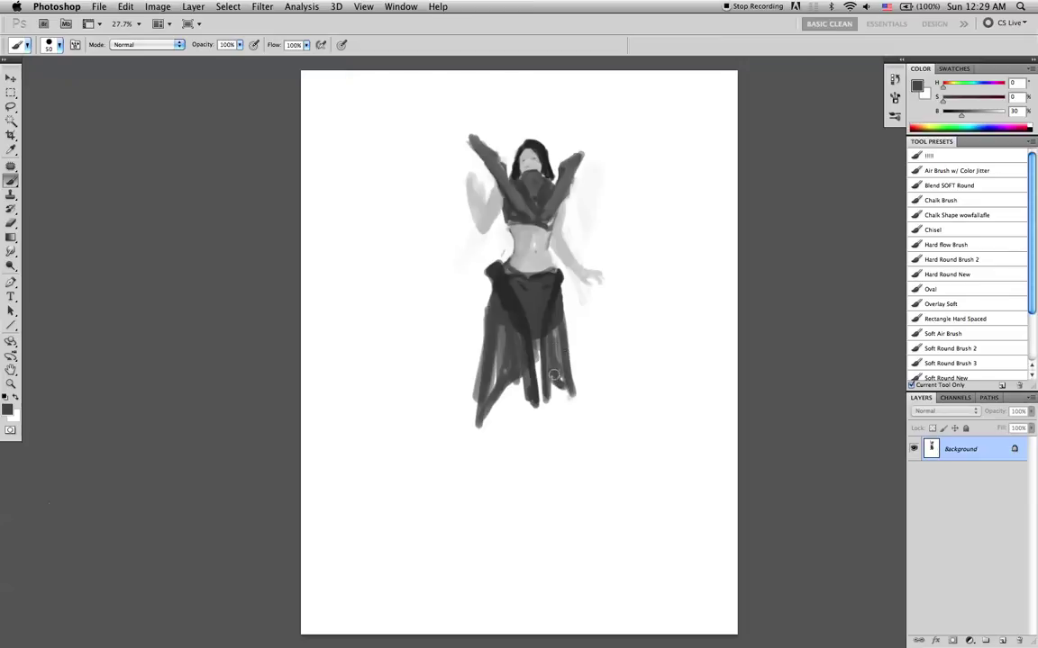
- Refine the right skirt panel and its hem in white and 32% grey, and flip the canvas horizontally
{"action": "key", "text": "x"}
{"action": "left_click", "coordinate": [564, 331], "text": "alt"}
{"action": "key", "text": "bracketleft"}
{"action": "key", "text": "bracketleft"}
{"action": "key", "text": "z"}
{"action": "left_click_drag", "start_coordinate": [577, 311], "coordinate": [594, 322]}
{"action": "key", "text": "F2"}
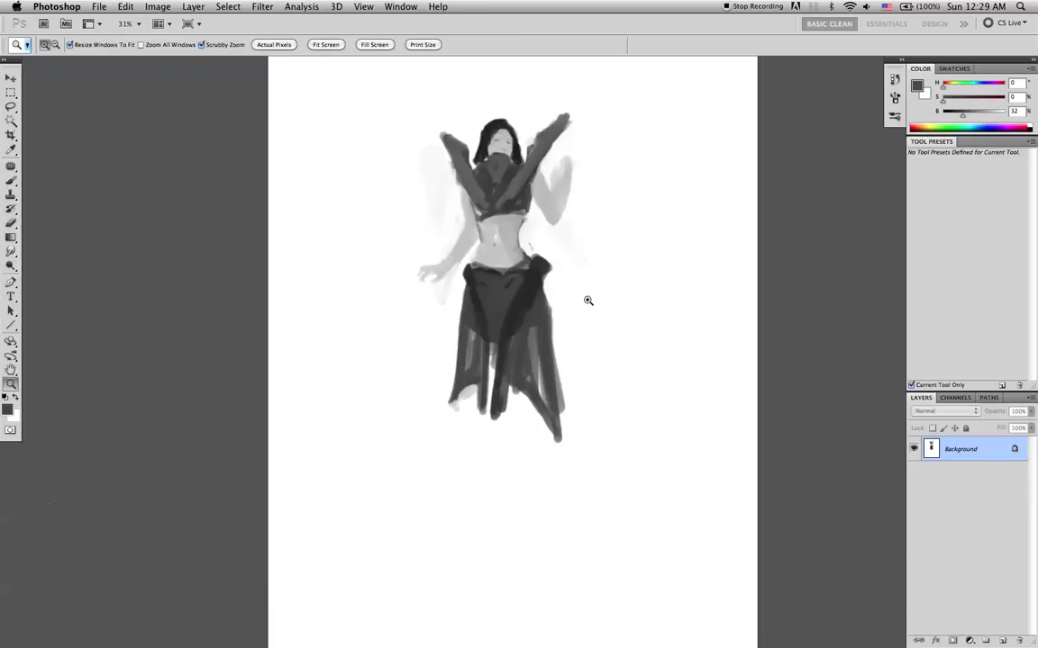
- Mark the bent arm's inner elbow crease in 37% and 31% grey at 25 px and smudge it at 40% strength
{"action": "key", "text": "d"}
{"action": "key", "text": "b"}
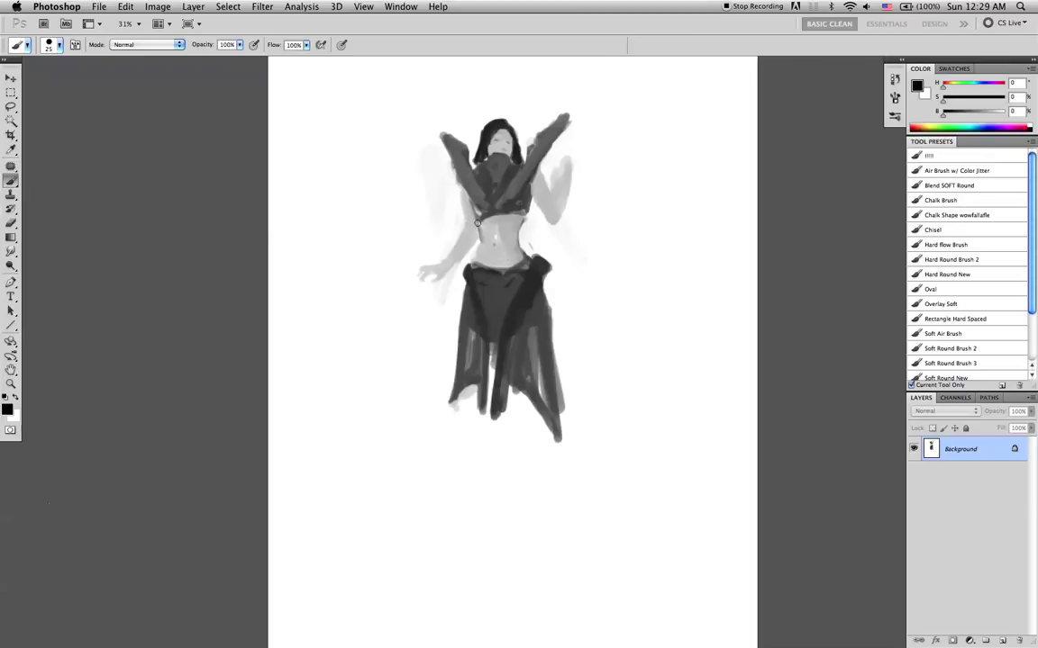
{"action": "left_click", "coordinate": [503, 208], "text": "alt"}
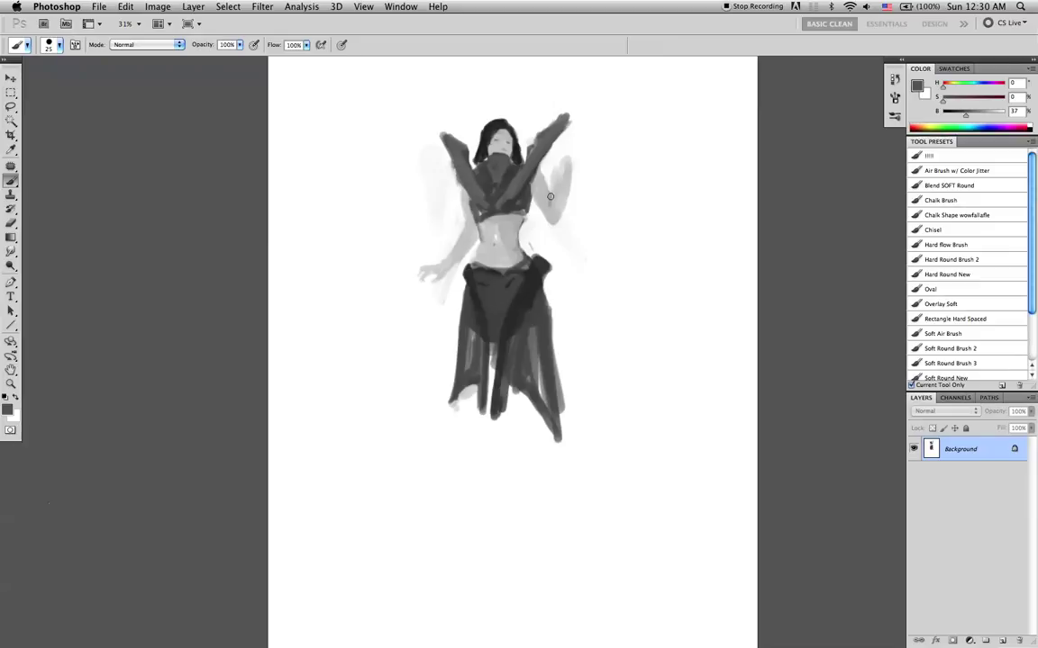
{"action": "key", "text": "r"}
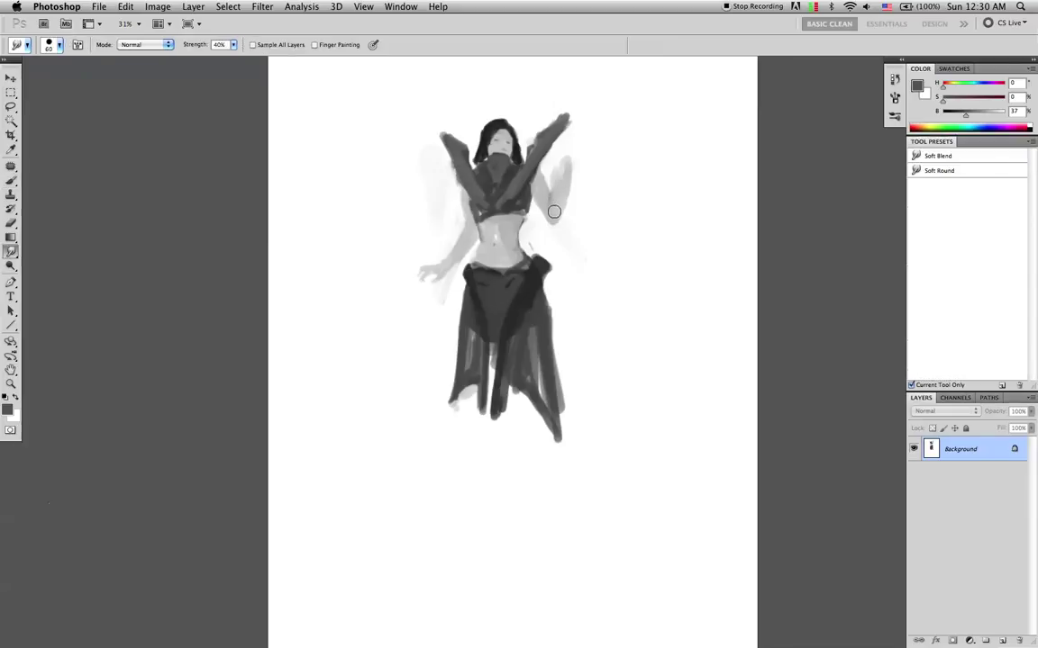
{"action": "key", "text": "b"}
{"action": "left_click", "coordinate": [517, 236], "text": "alt"}
{"action": "left_click", "coordinate": [525, 194], "text": "alt"}
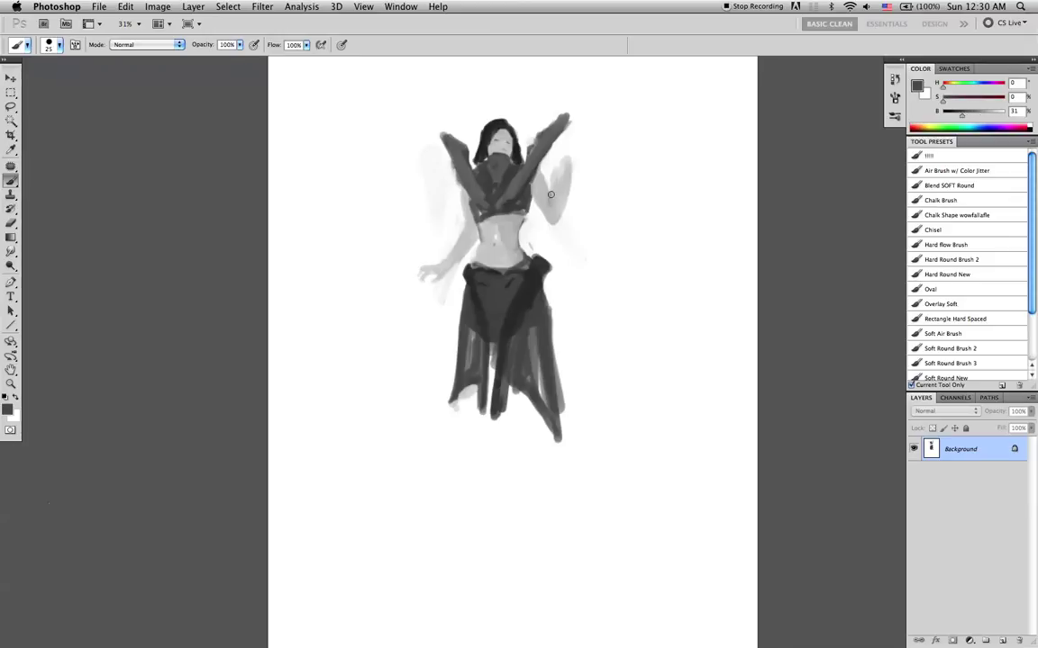
{"action": "key", "text": "r"}
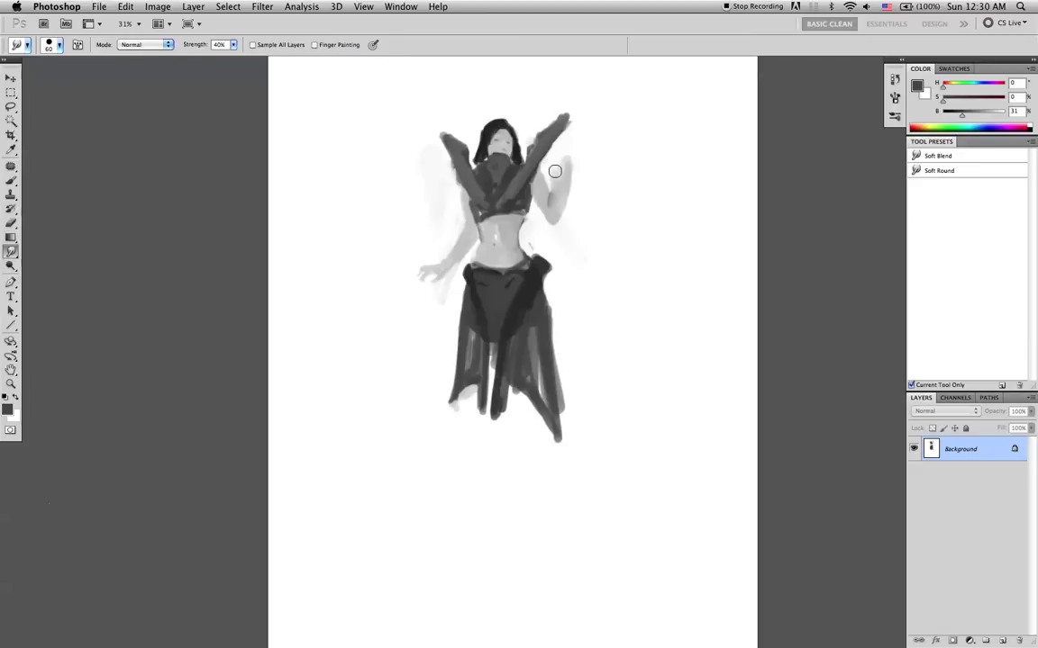
- Repaint the bent elbow in 75% grey, redraw its crease in 23% grey at 15 px, smudge it, and touch up the forearm in 78% grey
{"action": "key", "text": "b"}
{"action": "left_click", "coordinate": [554, 206], "text": "alt"}
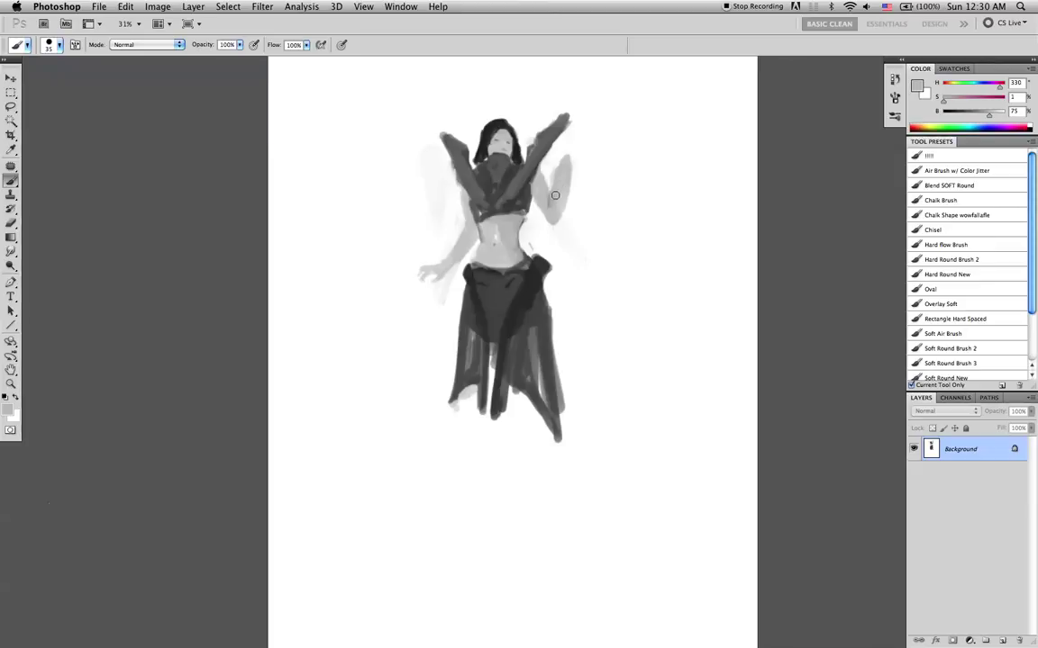
{"action": "left_click", "coordinate": [547, 201], "text": "alt"}
{"action": "left_click", "coordinate": [538, 263], "text": "alt"}
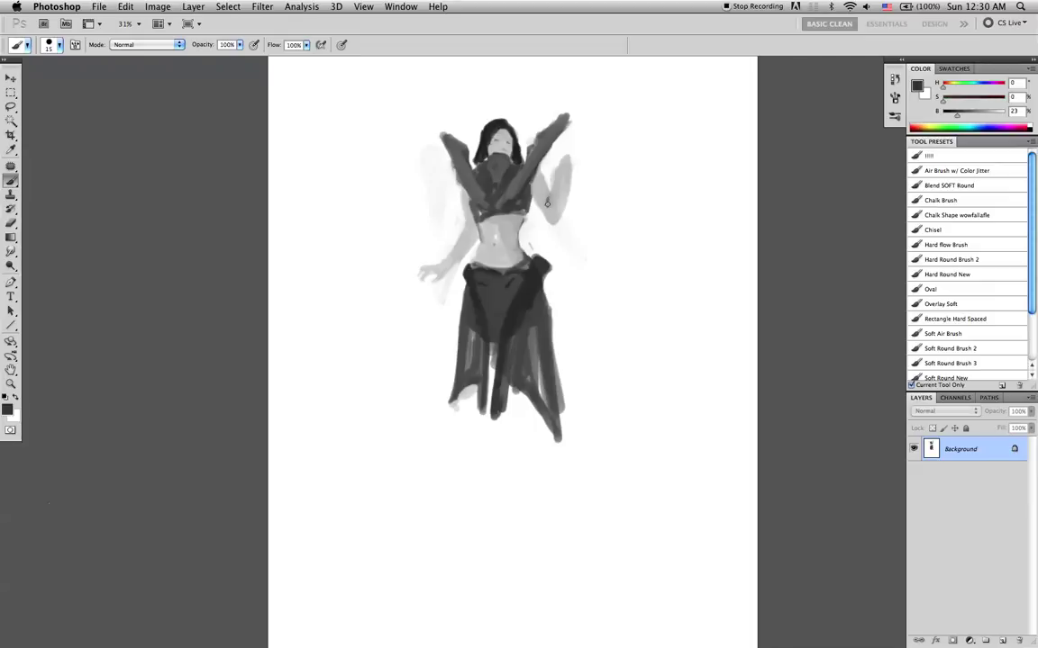
{"action": "key", "text": "r"}
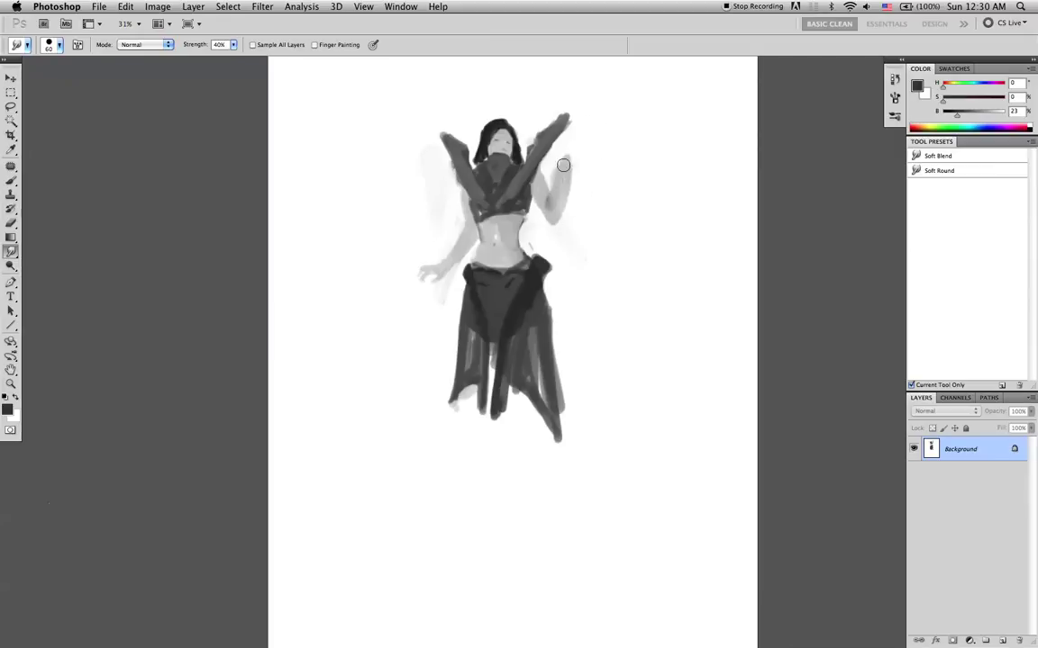
{"action": "key", "text": "b"}
{"action": "left_click", "coordinate": [557, 207], "text": "alt"}
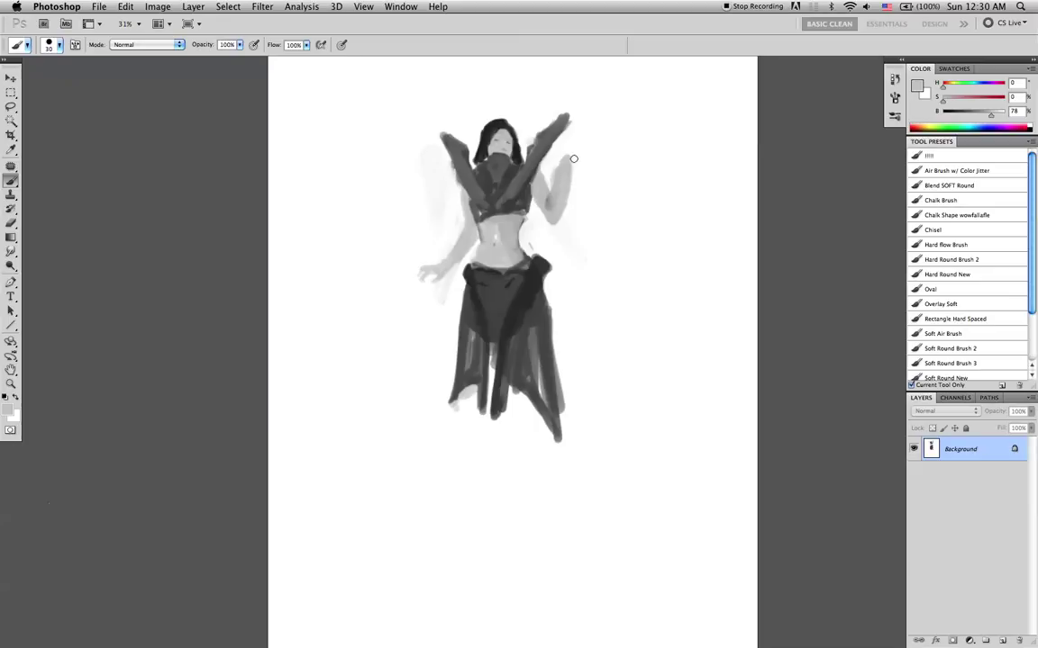
- Try a lower leg angled diagonally outward beneath the skirt in 67% grey at 70 px
{"action": "key", "text": "d"}
{"action": "left_click", "coordinate": [511, 238], "text": "alt"}
{"action": "left_click", "coordinate": [516, 239], "text": "alt"}
{"action": "key", "text": "bracketright"}
{"action": "key", "text": "bracketright"}
{"action": "left_click_drag", "start_coordinate": [519, 405], "coordinate": [566, 484]}
{"action": "left_click_drag", "start_coordinate": [530, 410], "coordinate": [575, 492]}
{"action": "mouse_move", "coordinate": [524, 402]}
{"action": "left_mouse_down"}
{"action": "mouse_move", "coordinate": [572, 484]}
{"action": "mouse_move", "coordinate": [551, 466]}
{"action": "mouse_move", "coordinate": [577, 510]}
{"action": "mouse_move", "coordinate": [567, 523]}
{"action": "left_mouse_up"}
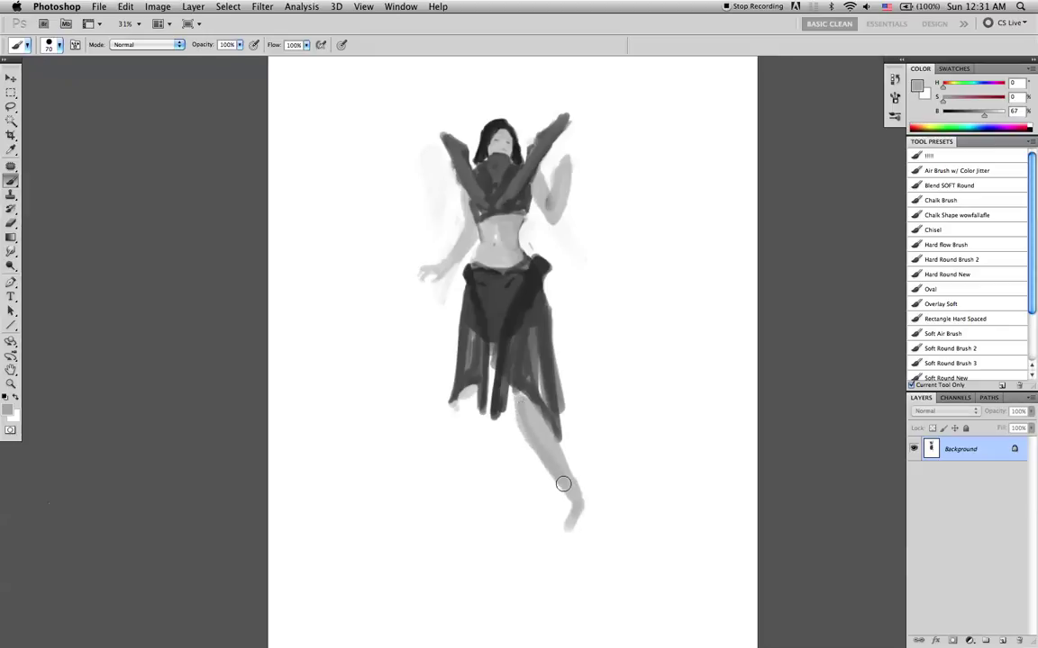
{"action": "key", "text": "super+alt+z"}
{"action": "key", "text": "super+alt+z"}
{"action": "key", "text": "super+alt+z"}
{"action": "key", "text": "super+alt+z"}
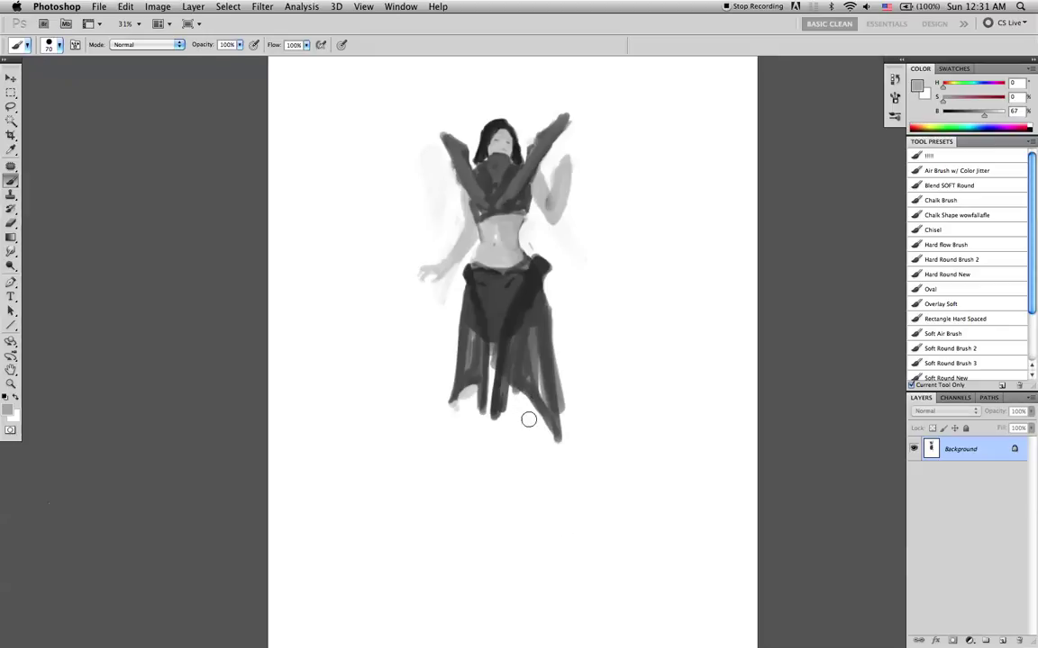
- Paint two bare lower legs with pointed feet beneath the skirt in 67% grey at 70 px and flip the canvas horizontally
{"action": "mouse_move", "coordinate": [523, 401]}
{"action": "left_mouse_down"}
{"action": "mouse_move", "coordinate": [521, 440]}
{"action": "mouse_move", "coordinate": [517, 396]}
{"action": "mouse_move", "coordinate": [528, 404]}
{"action": "mouse_move", "coordinate": [524, 456]}
{"action": "mouse_move", "coordinate": [517, 432]}
{"action": "mouse_move", "coordinate": [532, 427]}
{"action": "mouse_move", "coordinate": [522, 480]}
{"action": "mouse_move", "coordinate": [516, 443]}
{"action": "mouse_move", "coordinate": [524, 478]}
{"action": "mouse_move", "coordinate": [527, 448]}
{"action": "mouse_move", "coordinate": [515, 525]}
{"action": "mouse_move", "coordinate": [520, 472]}
{"action": "mouse_move", "coordinate": [519, 529]}
{"action": "mouse_move", "coordinate": [531, 552]}
{"action": "mouse_move", "coordinate": [517, 440]}
{"action": "mouse_move", "coordinate": [514, 493]}
{"action": "mouse_move", "coordinate": [517, 452]}
{"action": "left_mouse_up"}
{"action": "mouse_move", "coordinate": [516, 398]}
{"action": "left_mouse_down"}
{"action": "mouse_move", "coordinate": [478, 406]}
{"action": "mouse_move", "coordinate": [494, 483]}
{"action": "mouse_move", "coordinate": [485, 528]}
{"action": "mouse_move", "coordinate": [468, 391]}
{"action": "mouse_move", "coordinate": [477, 455]}
{"action": "mouse_move", "coordinate": [466, 430]}
{"action": "mouse_move", "coordinate": [489, 471]}
{"action": "left_mouse_up"}
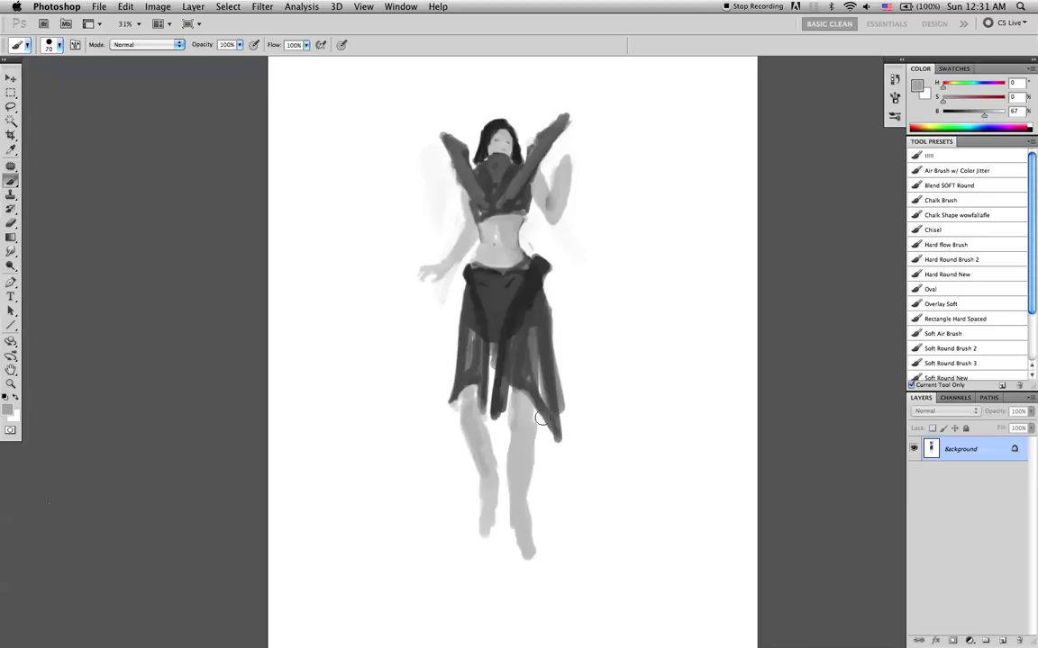
{"action": "key", "text": "super+shift+h"}
{"action": "left_click_drag", "start_coordinate": [630, 360], "coordinate": [619, 307]}
- Paint a wide, soft horizontal ground shadow well below the feet in black at 250 px
{"action": "key", "text": "d"}
{"action": "key", "text": "bracketright"}
{"action": "key", "text": "bracketright"}
{"action": "key", "text": "bracketright"}
{"action": "key", "text": "bracketright"}
{"action": "key", "text": "bracketright"}
{"action": "key", "text": "bracketright"}
{"action": "key", "text": "bracketright"}
{"action": "key", "text": "bracketright"}
{"action": "left_click_drag", "start_coordinate": [428, 569], "coordinate": [622, 573]}
{"action": "mouse_move", "coordinate": [418, 578]}
{"action": "left_mouse_down"}
{"action": "mouse_move", "coordinate": [379, 574]}
{"action": "mouse_move", "coordinate": [654, 573]}
{"action": "left_mouse_up"}
{"action": "left_click_drag", "start_coordinate": [575, 400], "coordinate": [573, 467]}
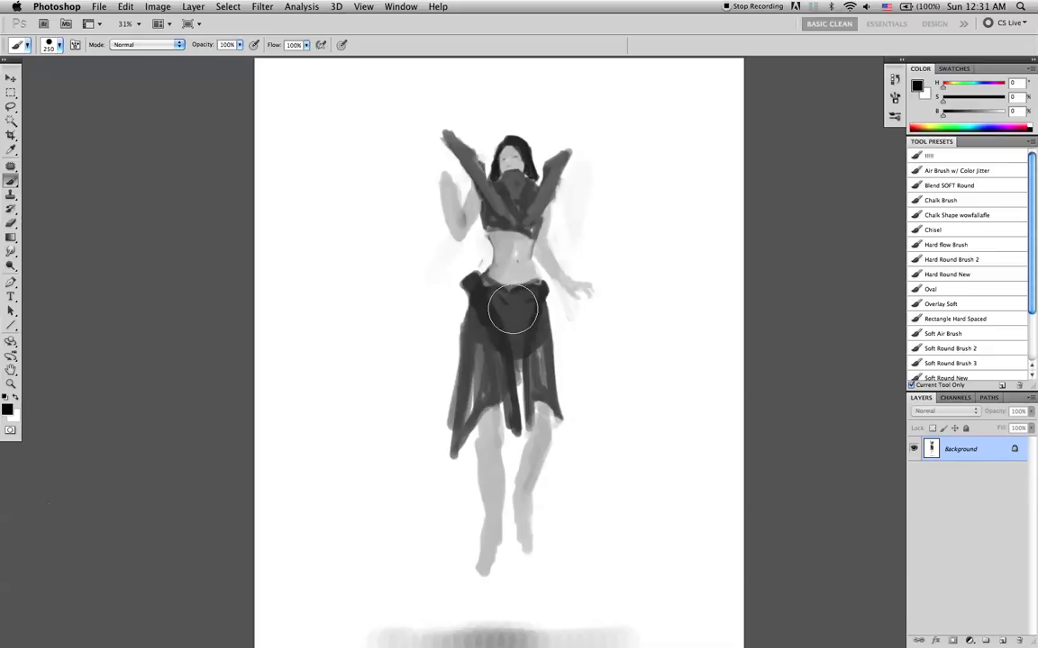
- Fill the pale gaps between the skirt's strips with 39% grey at 60 px
{"action": "left_click", "coordinate": [515, 151], "text": "alt"}
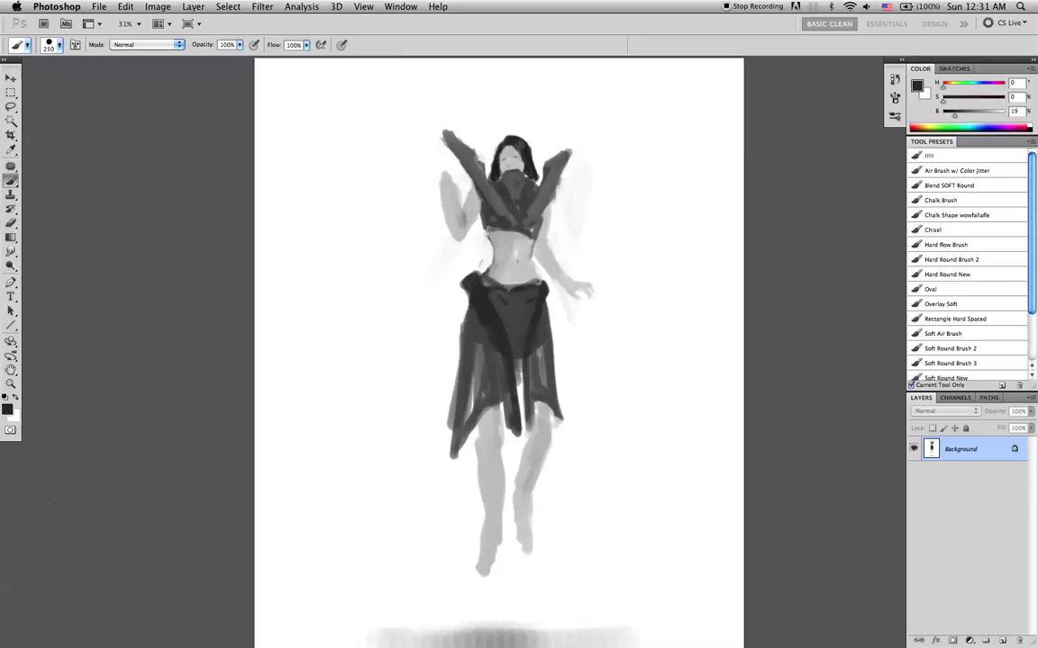
{"action": "key", "text": "bracketleft"}
{"action": "key", "text": "bracketleft"}
{"action": "key", "text": "bracketleft"}
{"action": "key", "text": "bracketleft"}
{"action": "key", "text": "bracketleft"}
{"action": "key", "text": "bracketleft"}
{"action": "key", "text": "bracketleft"}
{"action": "key", "text": "bracketleft"}
{"action": "key", "text": "bracketleft"}
{"action": "key", "text": "d"}
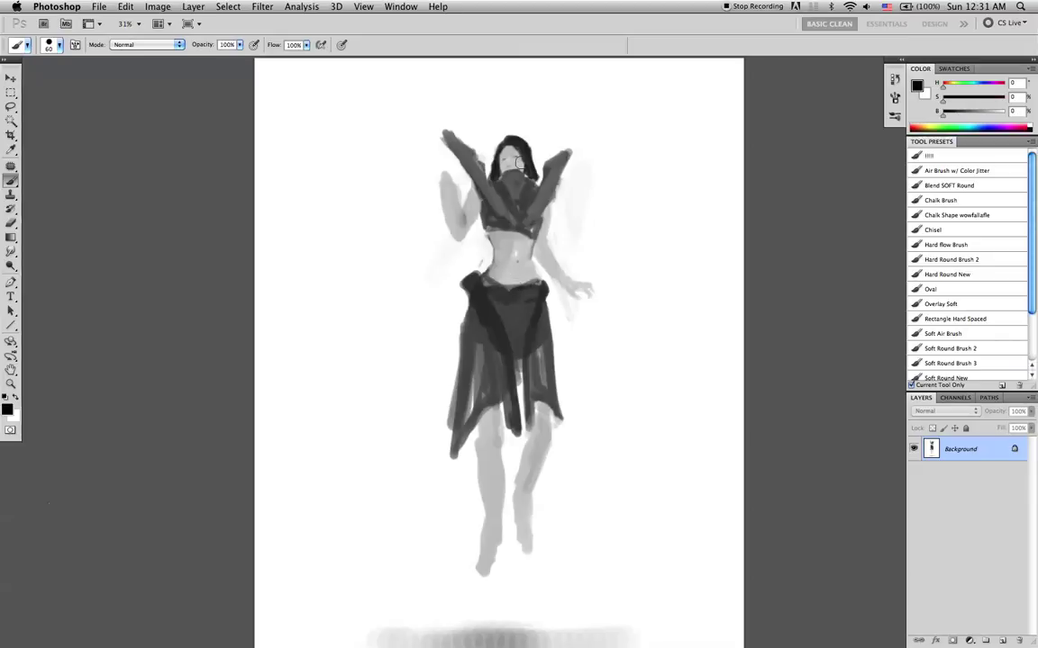
{"action": "left_click", "coordinate": [525, 306], "text": "alt"}
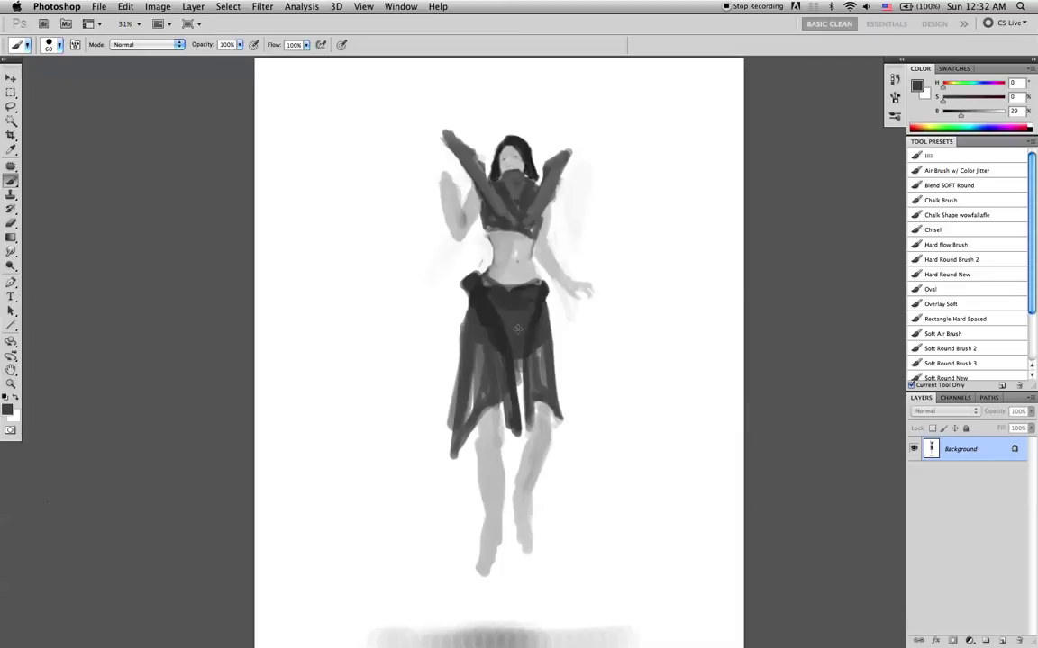
{"action": "left_click", "coordinate": [523, 214], "text": "alt"}
{"action": "left_click_drag", "start_coordinate": [473, 324], "coordinate": [458, 405]}
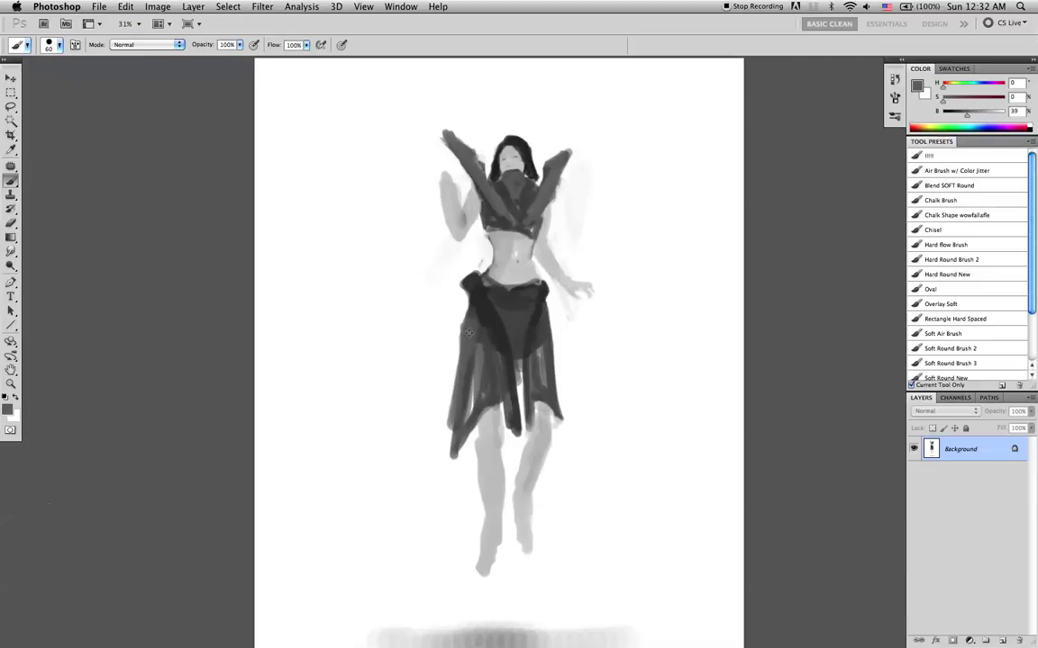
{"action": "mouse_move", "coordinate": [487, 349]}
{"action": "left_mouse_down"}
{"action": "mouse_move", "coordinate": [471, 402]}
{"action": "mouse_move", "coordinate": [467, 369]}
{"action": "mouse_move", "coordinate": [460, 430]}
{"action": "left_mouse_up"}
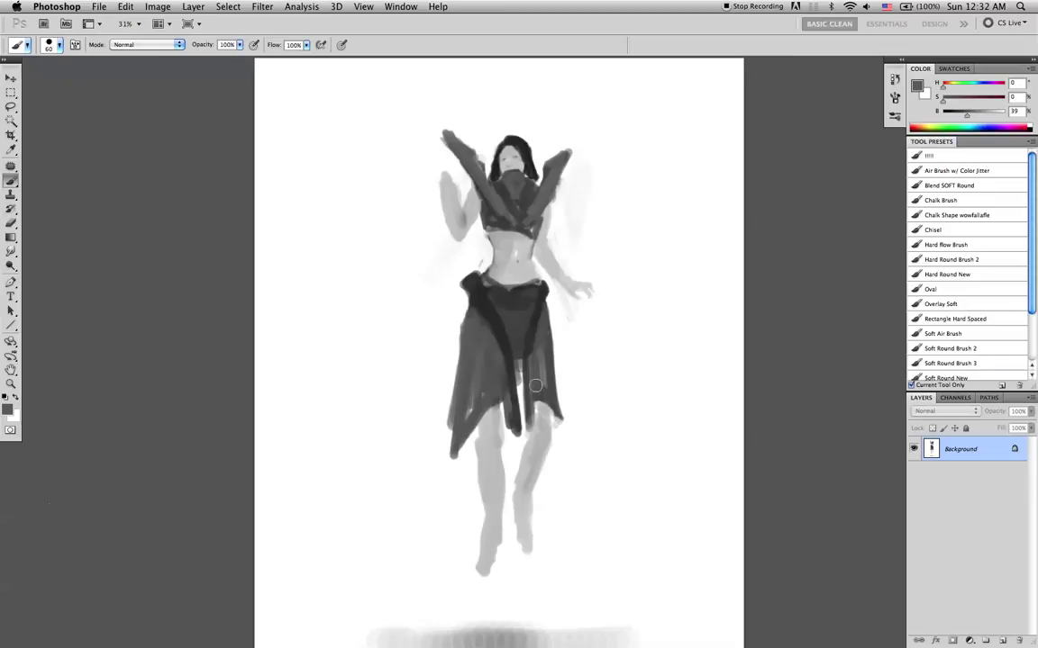
- Even out the skirt's front and outer edge in 39% grey at 40 px and extend its longer hem corner into a point
{"action": "left_click", "coordinate": [515, 329], "text": "alt"}
{"action": "left_click_drag", "start_coordinate": [516, 330], "coordinate": [520, 352]}
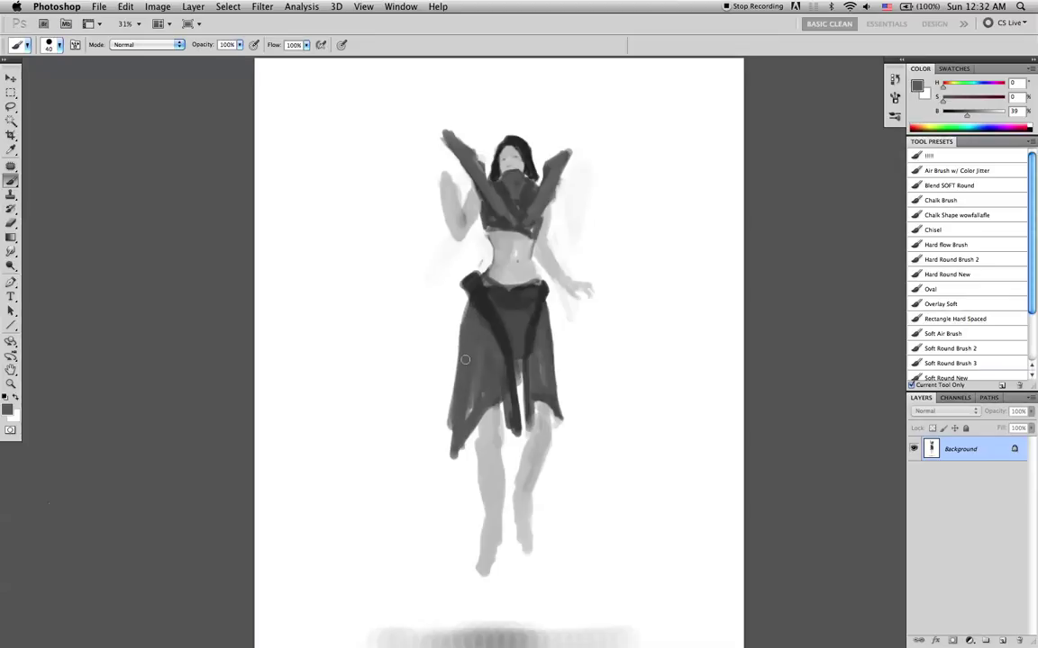
{"action": "left_click_drag", "start_coordinate": [462, 334], "coordinate": [439, 467]}
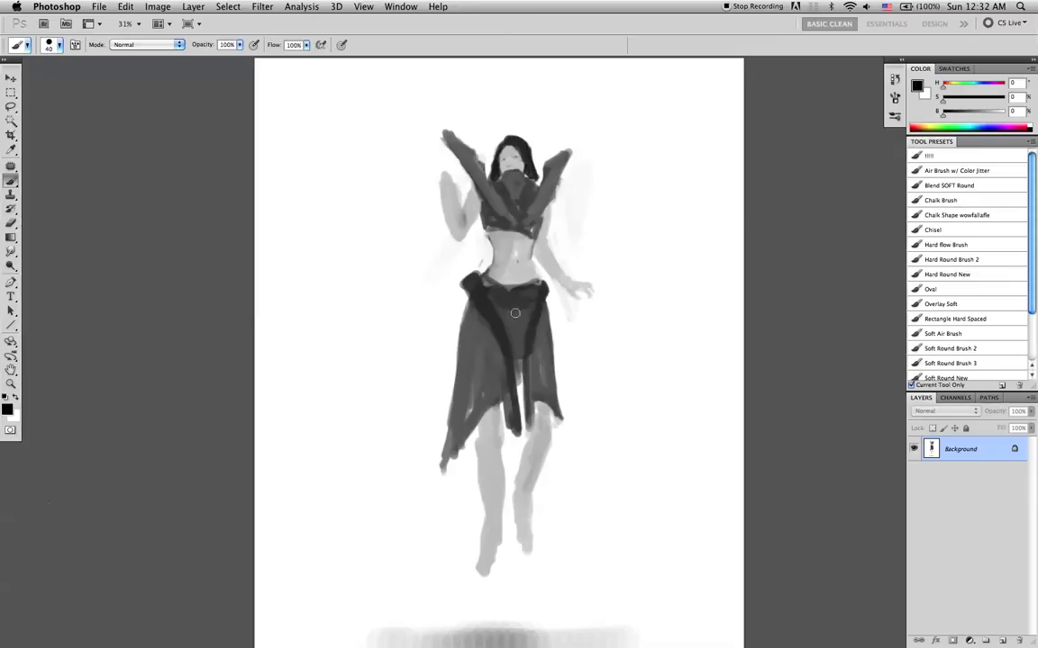
- Paint a curved dark waistband across the skirt's upper edge in 21% grey at 20 px and smudge the midriff above it at 40% strength
{"action": "left_click", "coordinate": [507, 217], "text": "alt"}
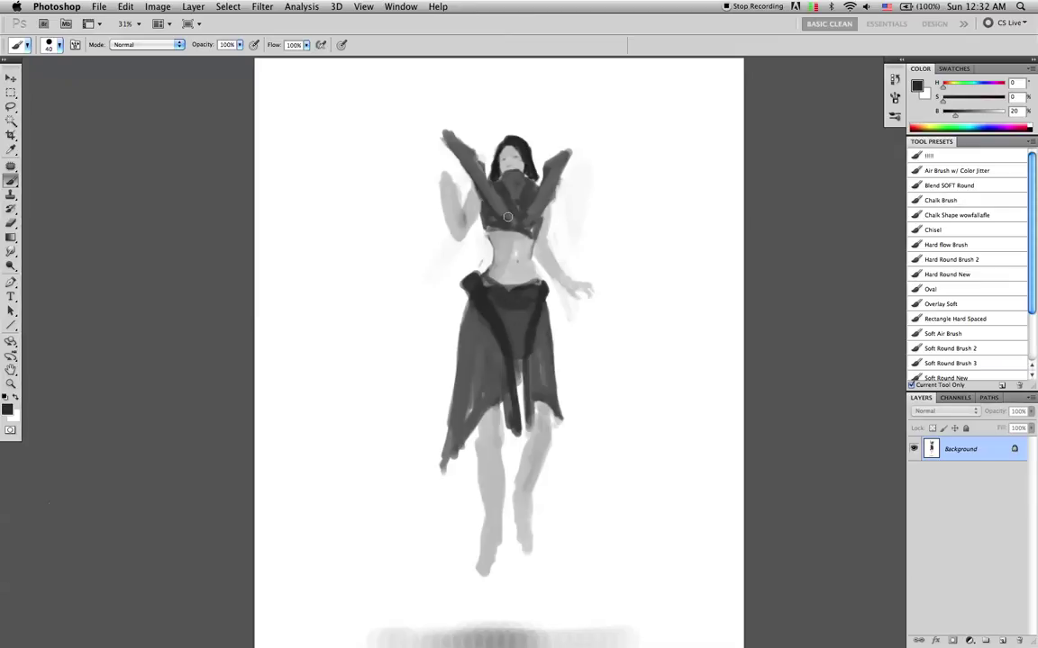
{"action": "left_click", "coordinate": [517, 314], "text": "alt"}
{"action": "left_click", "coordinate": [513, 299], "text": "alt"}
{"action": "key", "text": "bracketleft"}
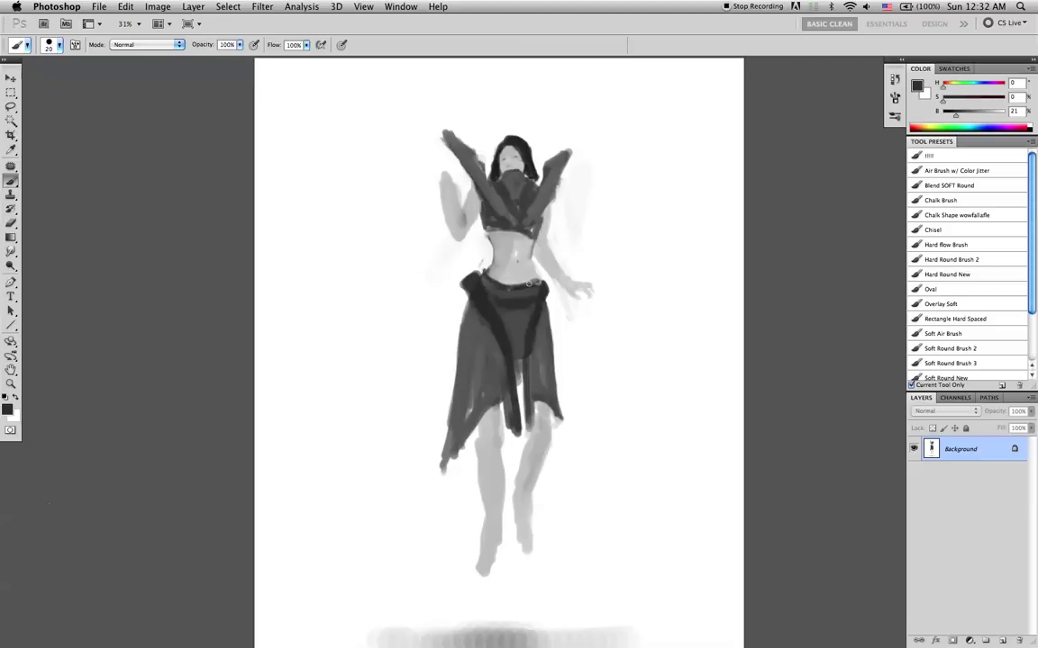
{"action": "key", "text": "bracketleft"}
{"action": "key", "text": "bracketright"}
{"action": "key", "text": "bracketright"}
{"action": "key", "text": "bracketright"}
{"action": "key", "text": "r"}
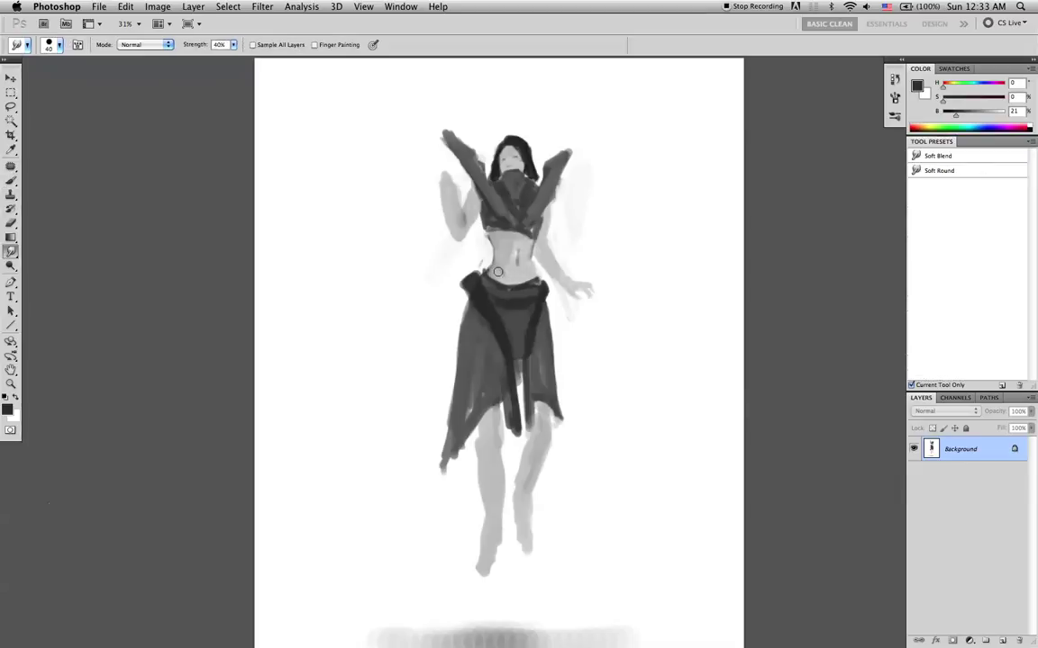
{"action": "key", "text": "b"}
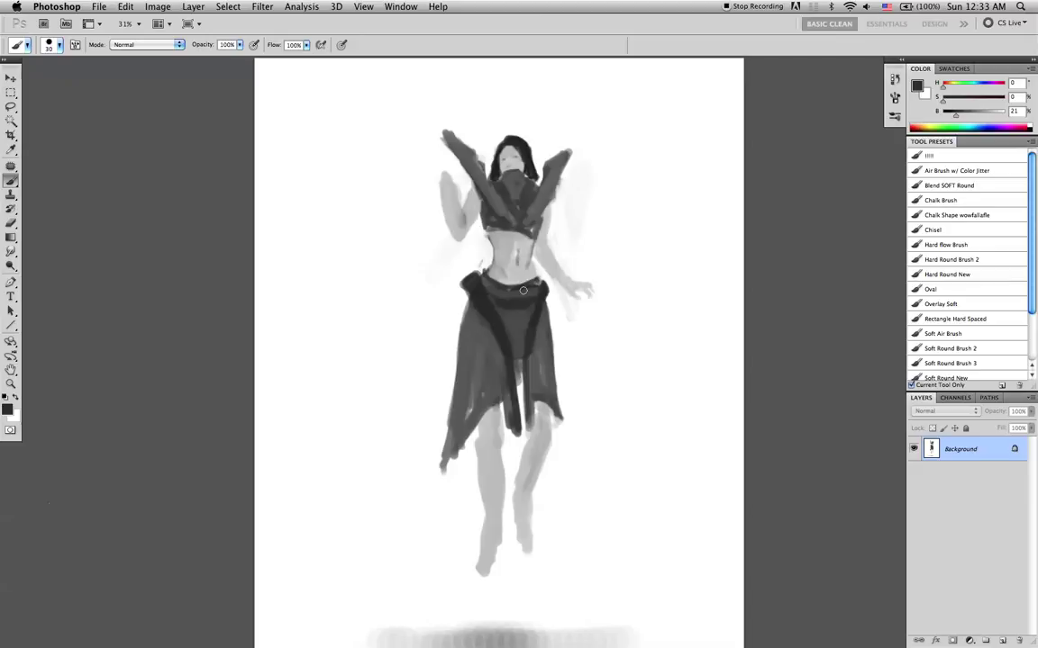
{"action": "key", "text": "r"}
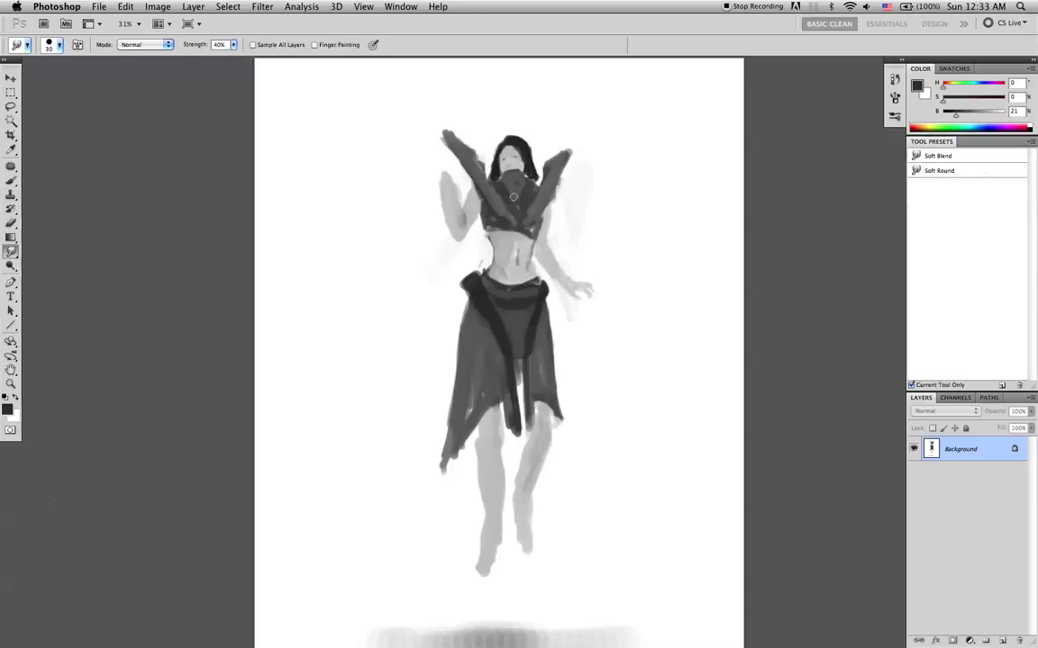
- Shade the navel line and midriff in 60% to 66% grey at 20 px
{"action": "key", "text": "b"}
{"action": "left_click", "coordinate": [519, 249], "text": "alt"}
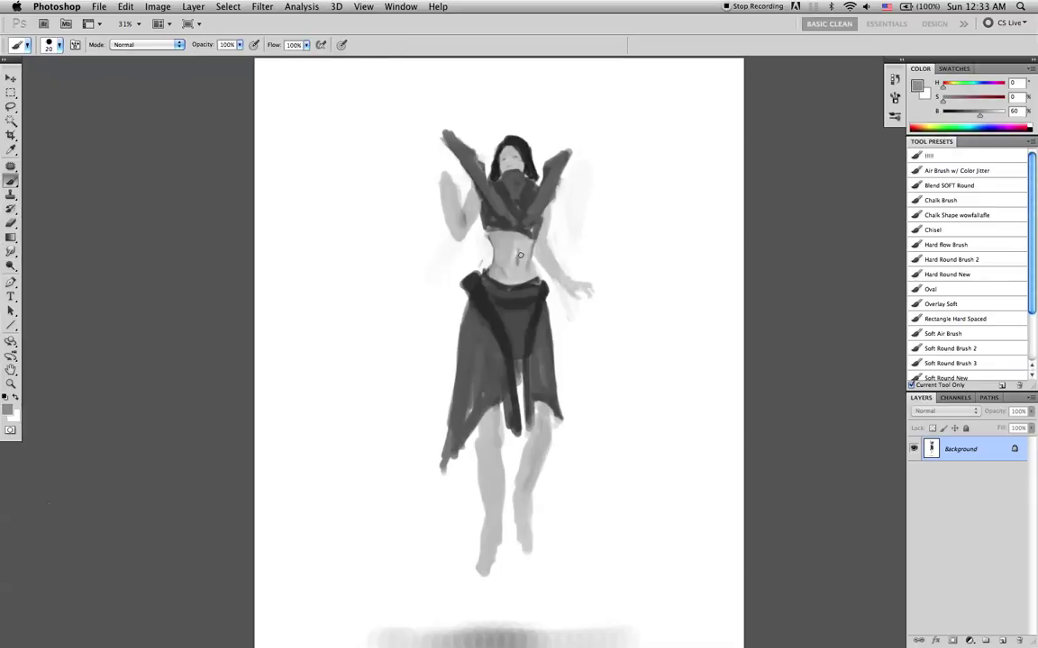
{"action": "left_click", "coordinate": [514, 261], "text": "alt"}
{"action": "left_click", "coordinate": [501, 268], "text": "alt"}
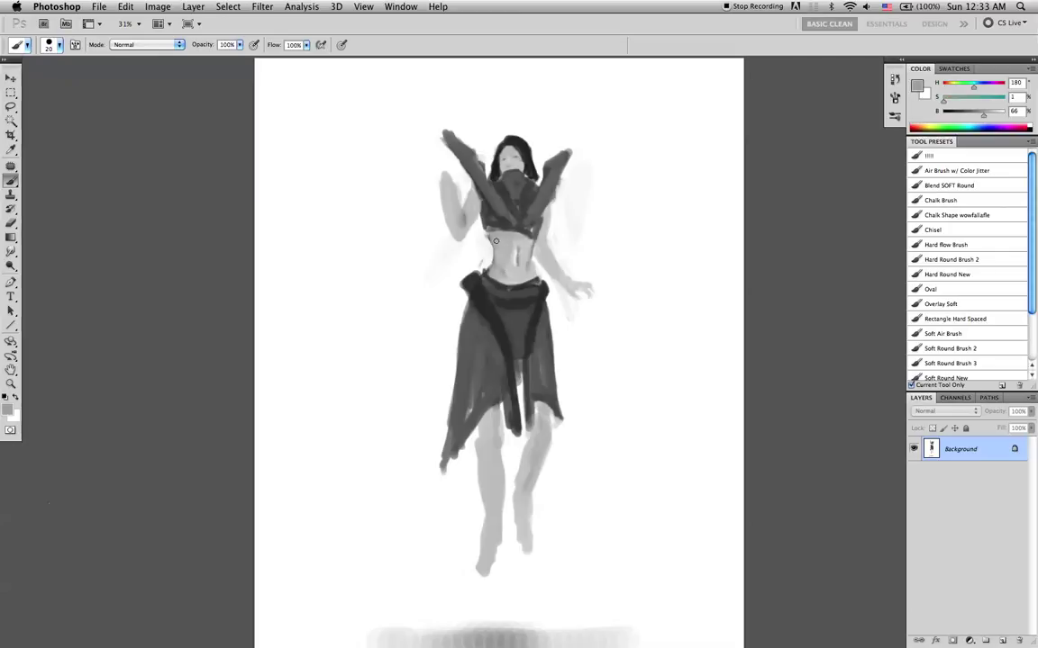
{"action": "left_click", "coordinate": [506, 258], "text": "alt"}
{"action": "left_click", "coordinate": [494, 244], "text": "alt"}
{"action": "left_click", "coordinate": [494, 245], "text": "alt"}
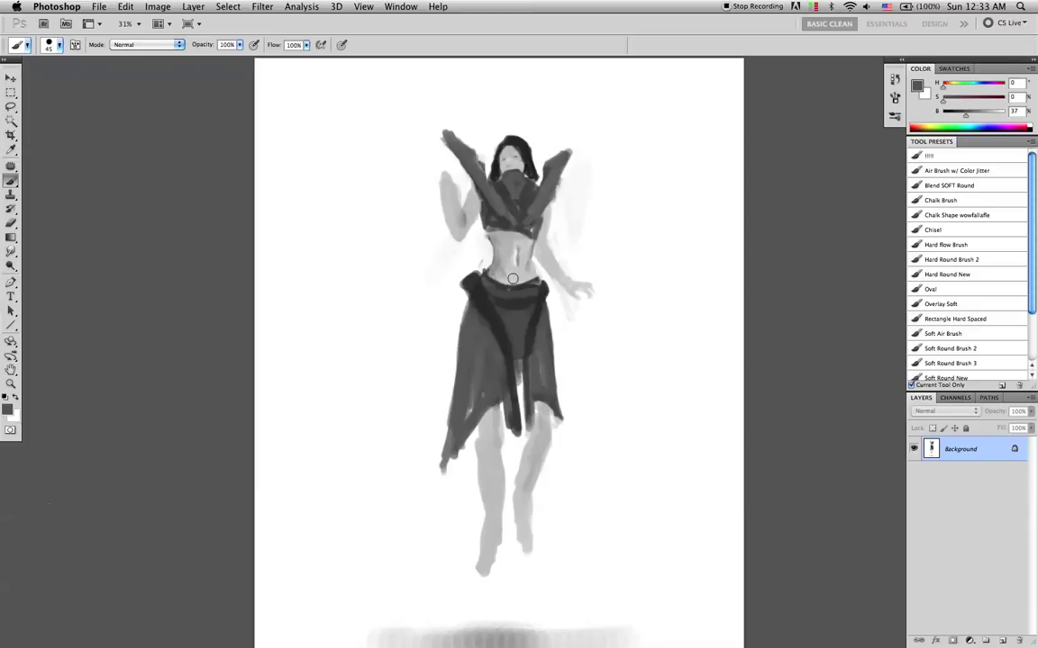
- Touch up the lower midriff shading and clean the waist's outer edge in white at 30 px
{"action": "left_click", "coordinate": [505, 265], "text": "alt"}
{"action": "left_click", "coordinate": [496, 273], "text": "alt"}
{"action": "left_click", "coordinate": [497, 261], "text": "alt"}
{"action": "left_click", "coordinate": [540, 265], "text": "alt"}
{"action": "key", "text": "bracketleft"}
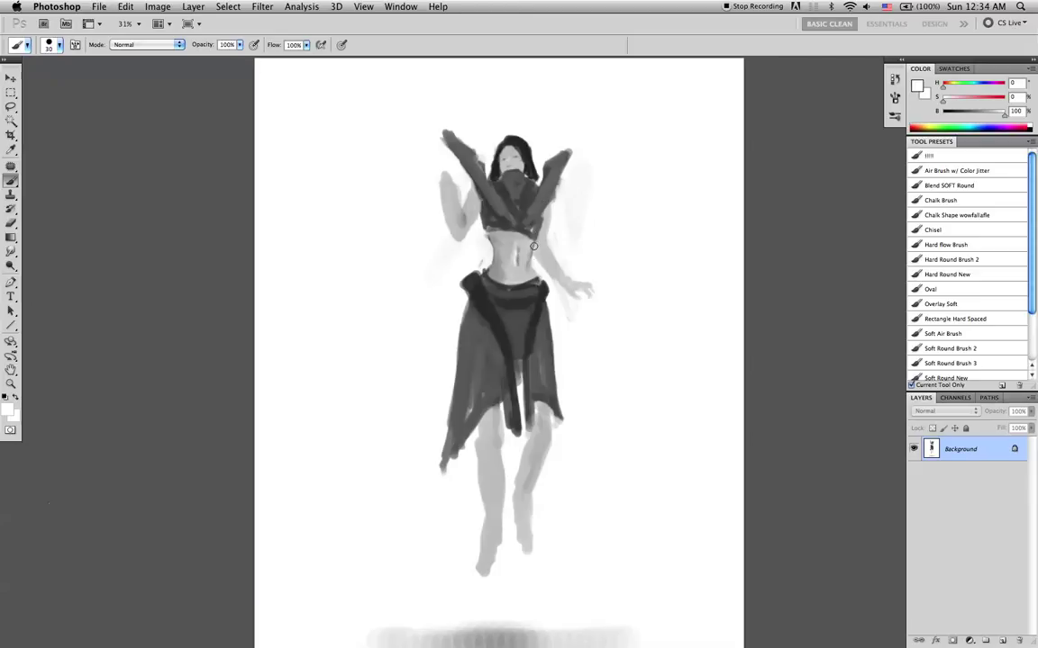
- Deepen the midriff's side and navel line in about 63% grey at 30 px and smudge the shading at 40% strength
{"action": "left_click", "coordinate": [493, 239], "text": "alt"}
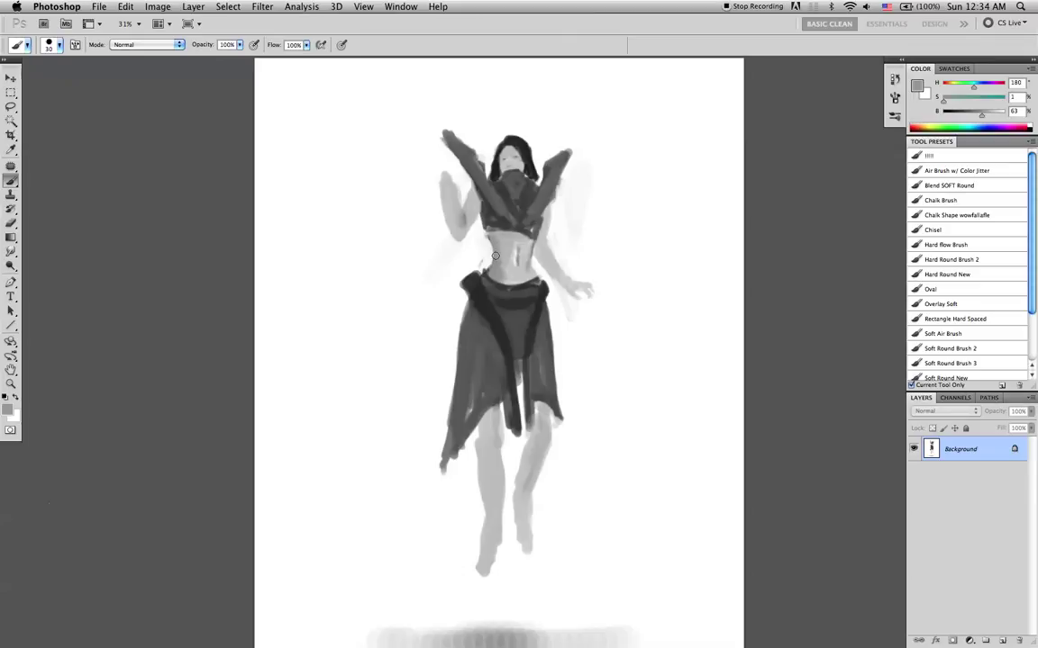
{"action": "left_click", "coordinate": [518, 260], "text": "alt"}
{"action": "left_click_drag", "start_coordinate": [519, 247], "coordinate": [517, 264]}
{"action": "left_click", "coordinate": [503, 267], "text": "alt"}
{"action": "key", "text": "r"}
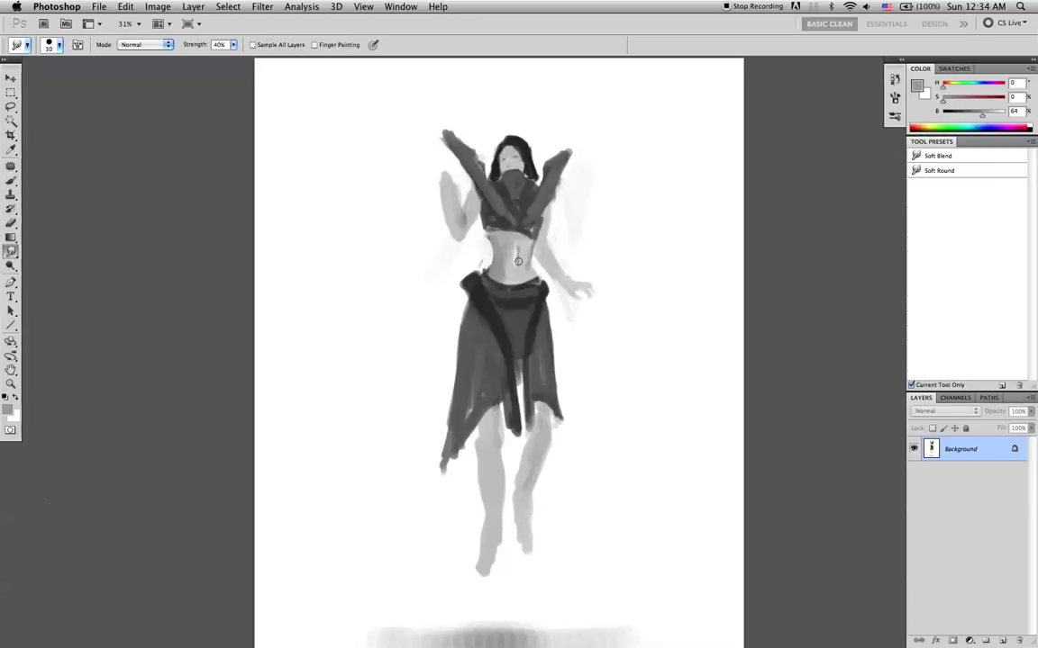
- Flip the canvas horizontally, paint pointed flaps at both hips in 19% grey at 30 px, and trim their edges in white
{"action": "key", "text": "super+shift+h"}
{"action": "key", "text": "d"}
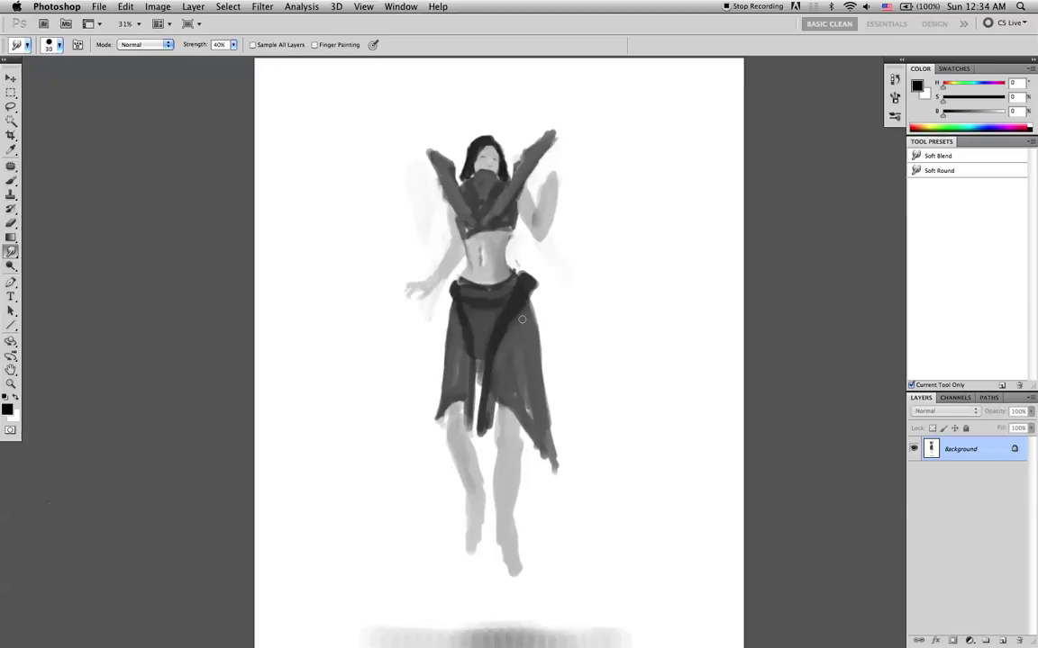
{"action": "key", "text": "b"}
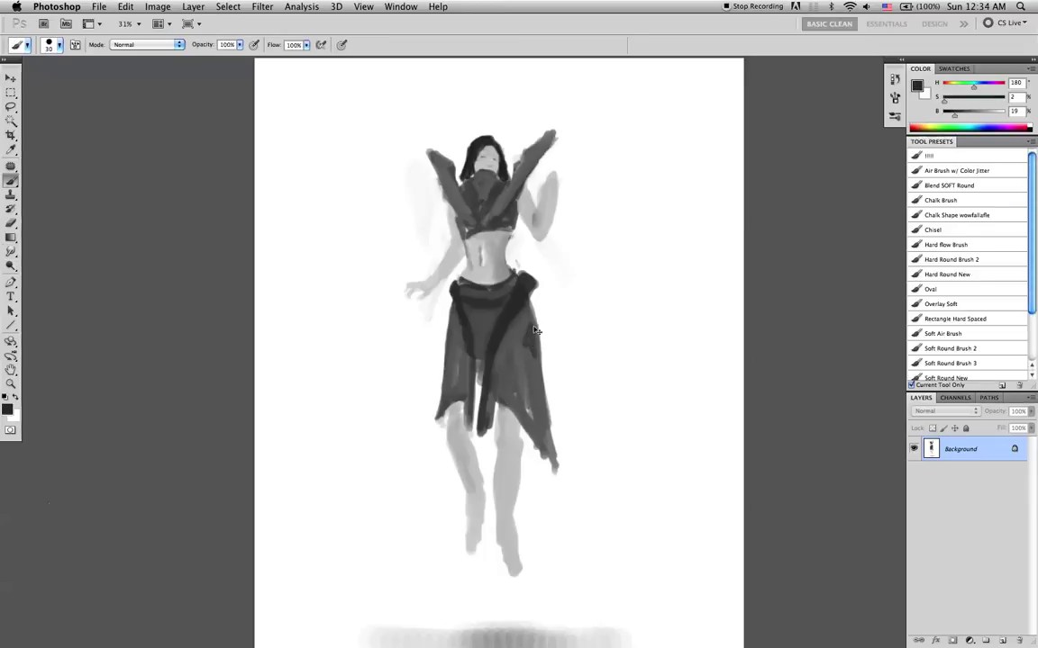
{"action": "mouse_move", "coordinate": [540, 317]}
{"action": "left_mouse_down"}
{"action": "mouse_move", "coordinate": [530, 330]}
{"action": "mouse_move", "coordinate": [544, 327]}
{"action": "left_mouse_up"}
{"action": "left_click_drag", "start_coordinate": [453, 311], "coordinate": [436, 328]}
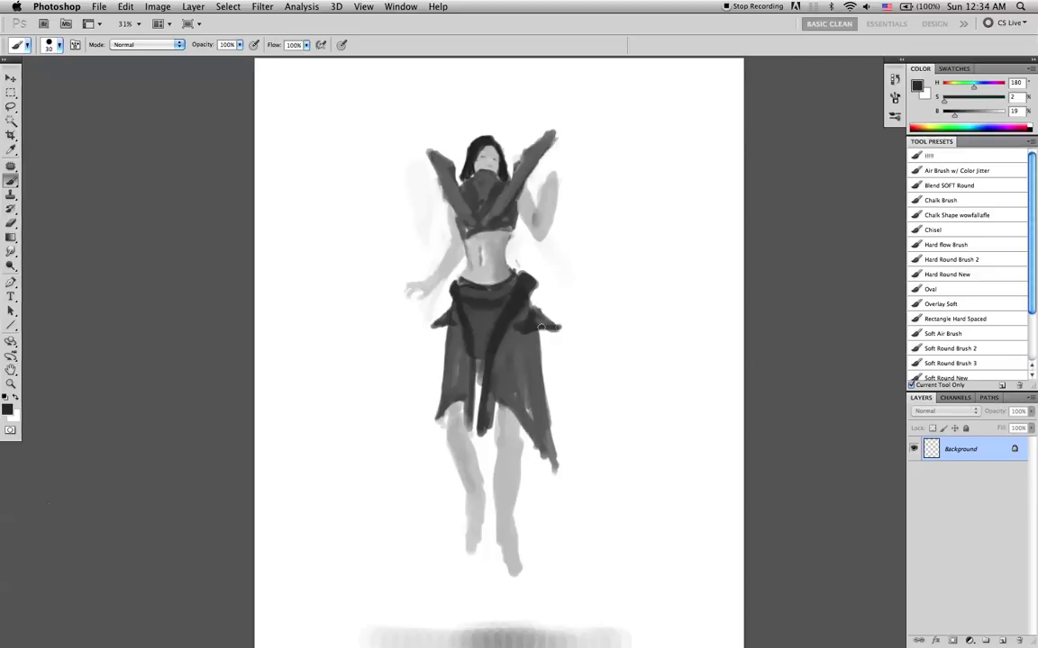
{"action": "key", "text": "x"}
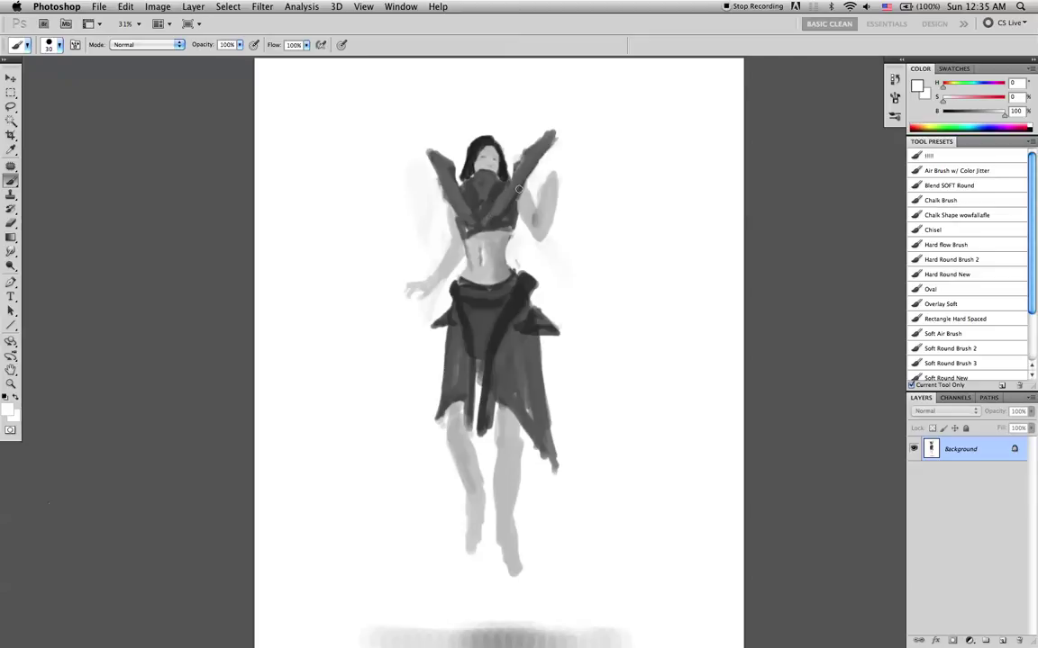
- Darken the shadow side of the waist beneath the raised arm at 30 px and flip the canvas horizontally
{"action": "left_click", "coordinate": [518, 297], "text": "alt"}
{"action": "left_click", "coordinate": [462, 366], "text": "alt"}
{"action": "left_click", "coordinate": [489, 265], "text": "alt"}
{"action": "left_click", "coordinate": [510, 269], "text": "alt"}
{"action": "left_click", "coordinate": [510, 270], "text": "alt"}
{"action": "key", "text": "d"}
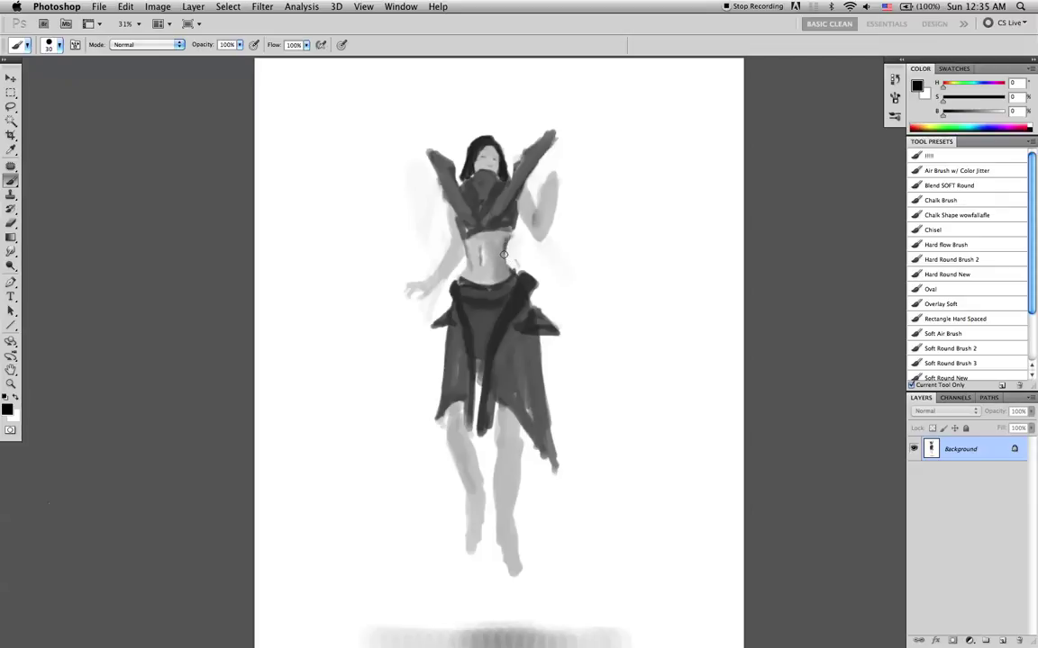
{"action": "left_click", "coordinate": [505, 244], "text": "alt"}
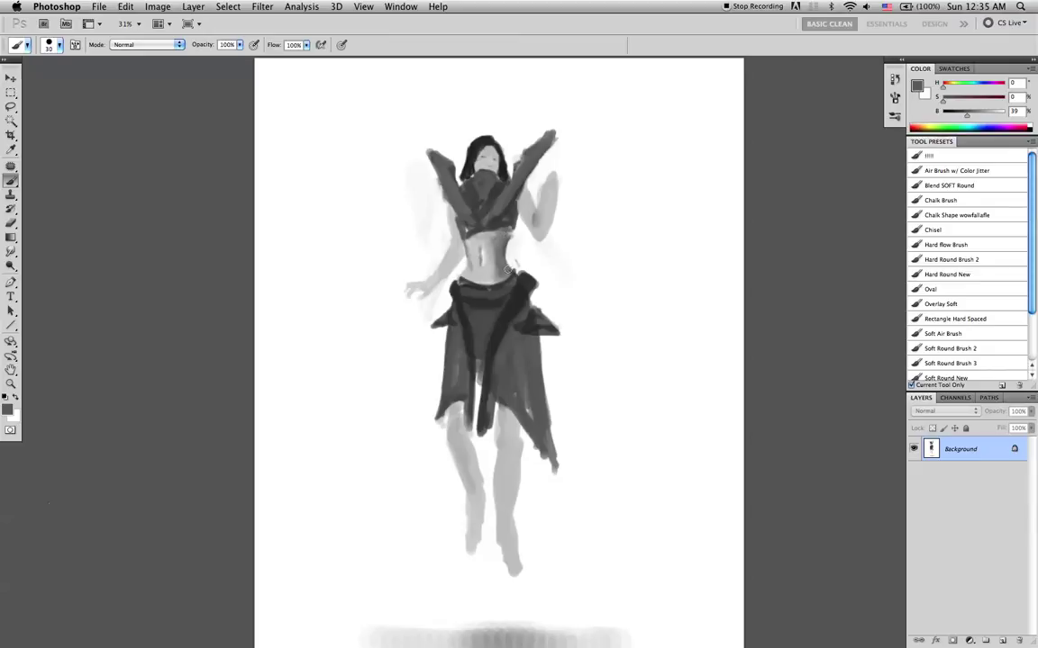
{"action": "key", "text": "super+shift+h"}
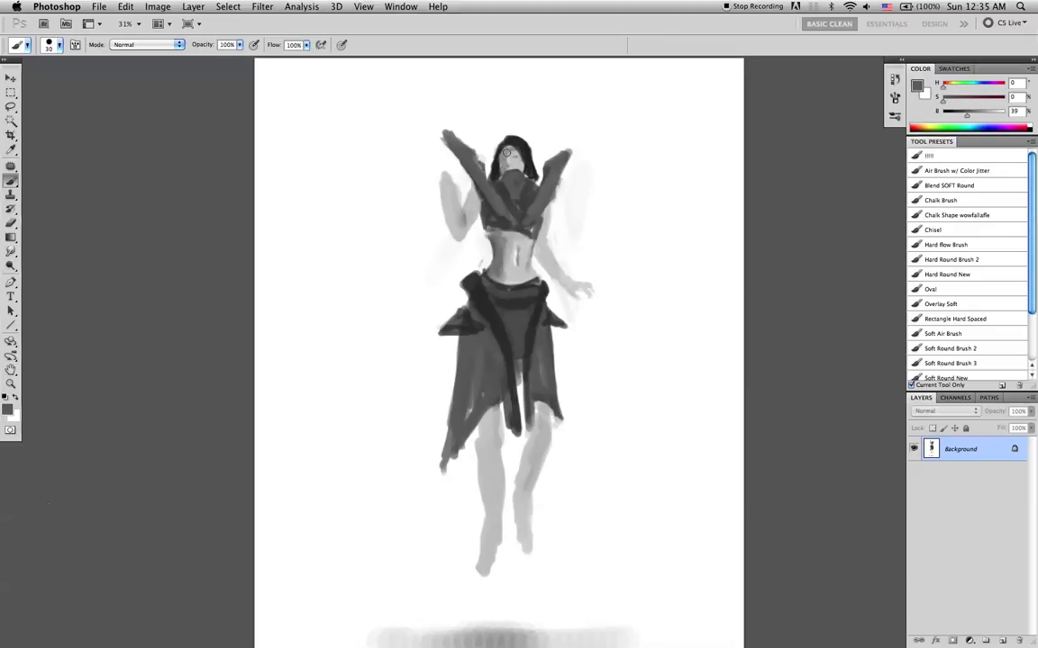
- Paint another soft ground shadow layer just above the existing band in 64% grey at 250 px
{"action": "left_click_drag", "start_coordinate": [569, 188], "coordinate": [541, 167]}
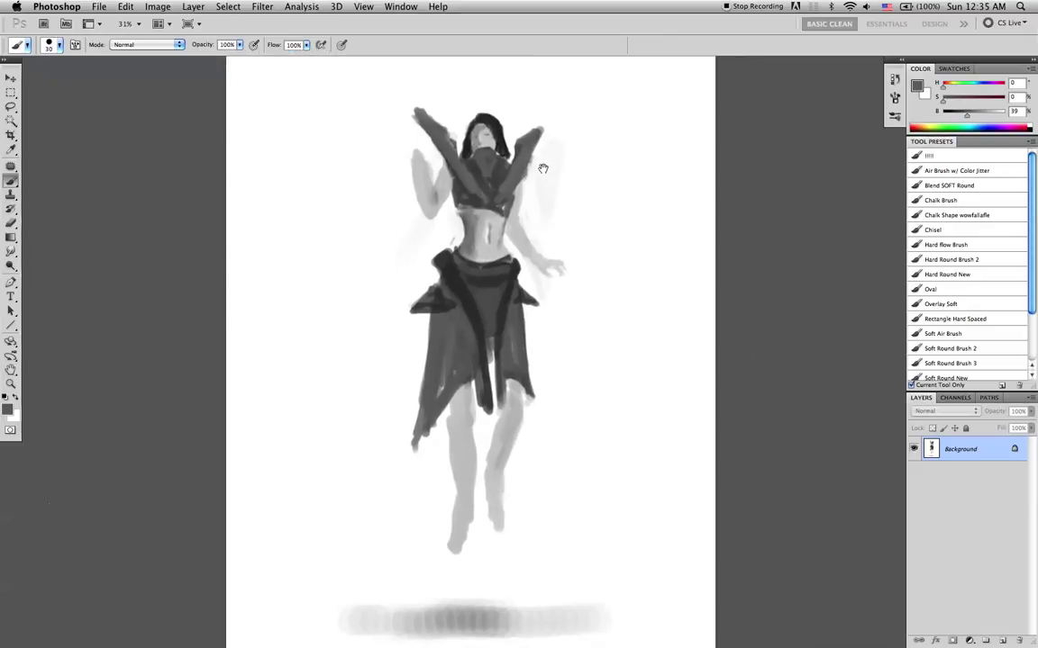
{"action": "left_click", "coordinate": [467, 618], "text": "alt"}
{"action": "key", "text": "bracketright"}
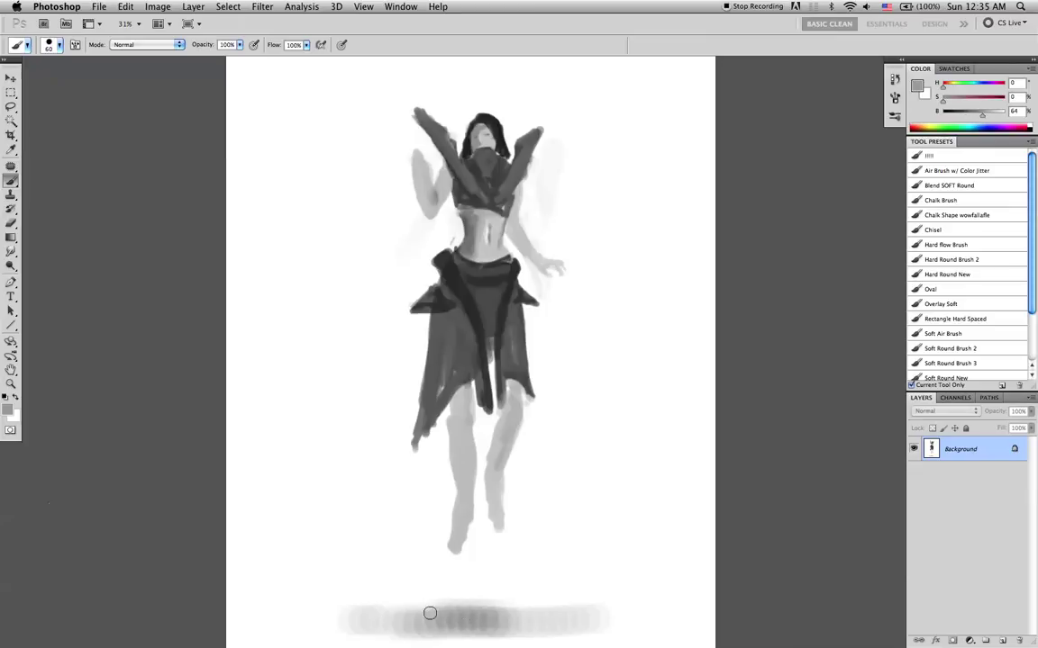
{"action": "key", "text": "bracketright"}
{"action": "key", "text": "bracketright"}
{"action": "key", "text": "bracketright"}
{"action": "key", "text": "bracketright"}
{"action": "key", "text": "bracketright"}
{"action": "key", "text": "bracketright"}
{"action": "key", "text": "bracketright"}
{"action": "mouse_move", "coordinate": [414, 605]}
{"action": "left_mouse_down"}
{"action": "mouse_move", "coordinate": [505, 599]}
{"action": "mouse_move", "coordinate": [397, 596]}
{"action": "mouse_move", "coordinate": [550, 596]}
{"action": "mouse_move", "coordinate": [479, 605]}
{"action": "left_mouse_up"}
- Smudge the upper part of the ground shadow into a soft blur at 40% strength
{"action": "key", "text": "r"}
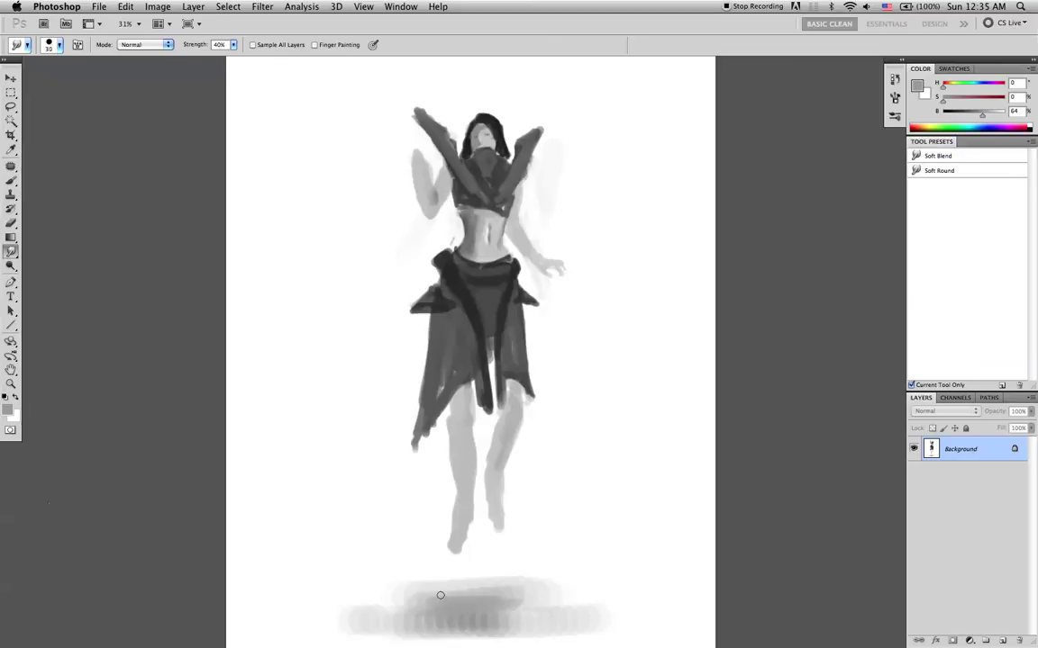
{"action": "left_click_drag", "start_coordinate": [401, 587], "coordinate": [553, 582]}
{"action": "key", "text": "bracketright"}
{"action": "key", "text": "bracketright"}
{"action": "mouse_move", "coordinate": [392, 588]}
{"action": "left_mouse_down"}
{"action": "mouse_move", "coordinate": [542, 581]}
{"action": "mouse_move", "coordinate": [408, 579]}
{"action": "mouse_move", "coordinate": [482, 589]}
{"action": "mouse_move", "coordinate": [425, 598]}
{"action": "mouse_move", "coordinate": [516, 597]}
{"action": "mouse_move", "coordinate": [405, 604]}
{"action": "mouse_move", "coordinate": [451, 581]}
{"action": "mouse_move", "coordinate": [436, 593]}
{"action": "mouse_move", "coordinate": [520, 585]}
{"action": "left_mouse_up"}
{"action": "key", "text": "bracketleft"}
{"action": "key", "text": "bracketleft"}
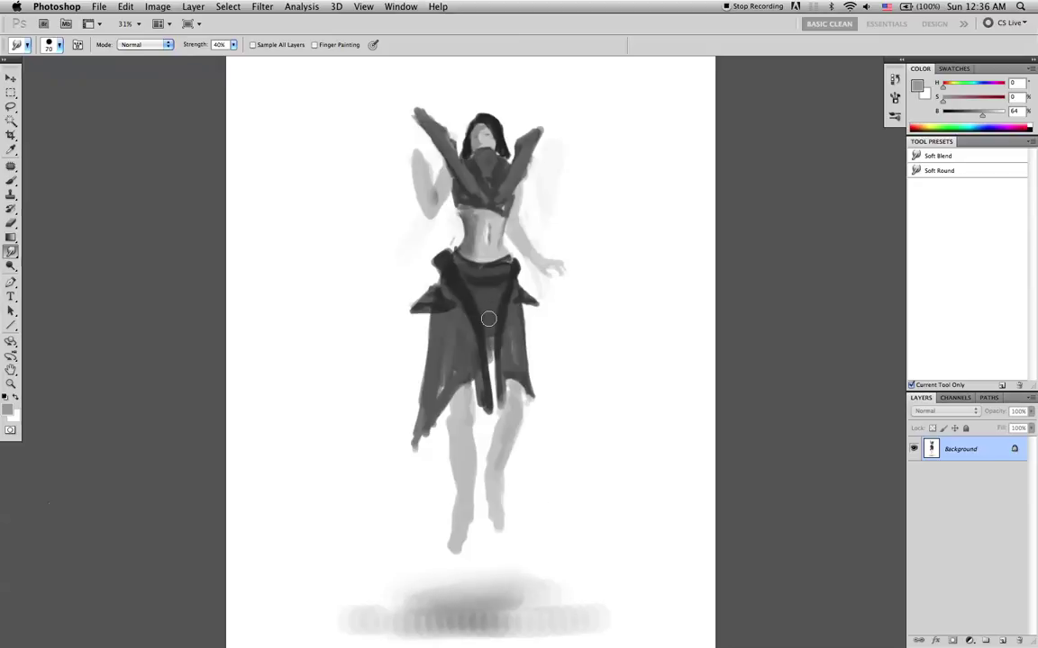
- Repaint the long dark strap running from the hip down the skirt's front in 14% grey at 40 px
{"action": "key", "text": "b"}
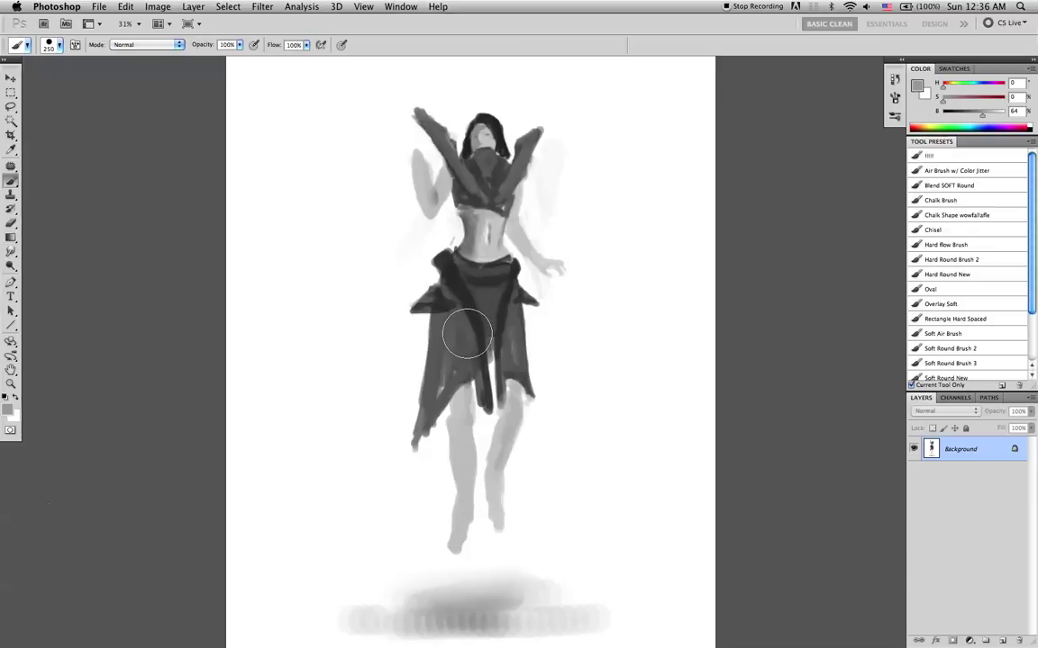
{"action": "left_click", "coordinate": [480, 220], "text": "alt"}
{"action": "key", "text": "bracketleft"}
{"action": "key", "text": "bracketleft"}
{"action": "key", "text": "bracketleft"}
{"action": "left_click_drag", "start_coordinate": [491, 232], "coordinate": [483, 220]}
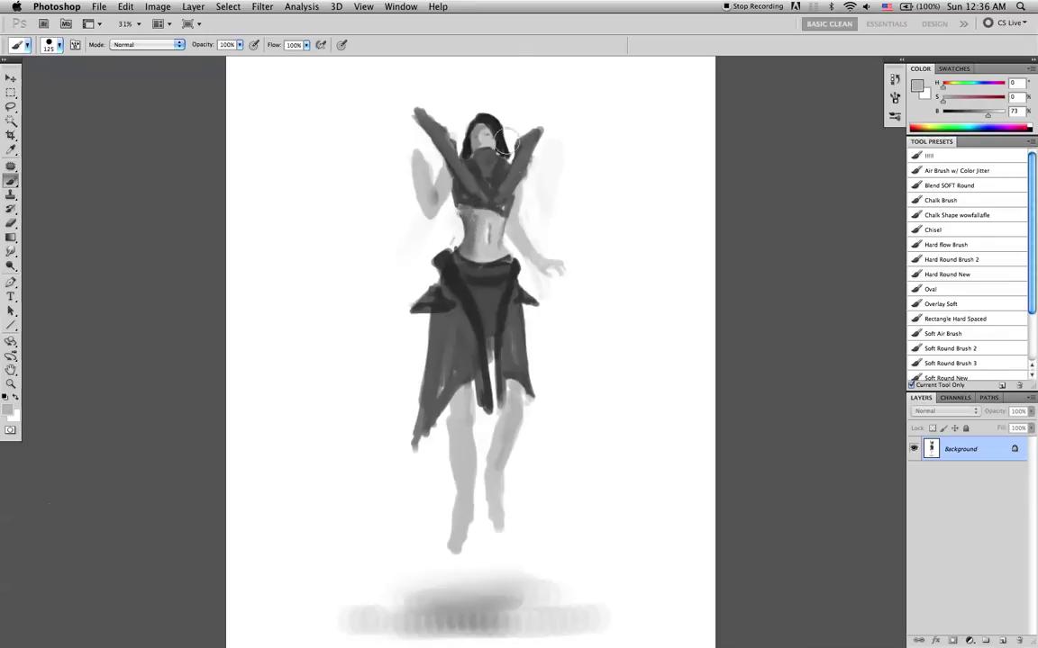
{"action": "key", "text": "d"}
{"action": "key", "text": "bracketleft"}
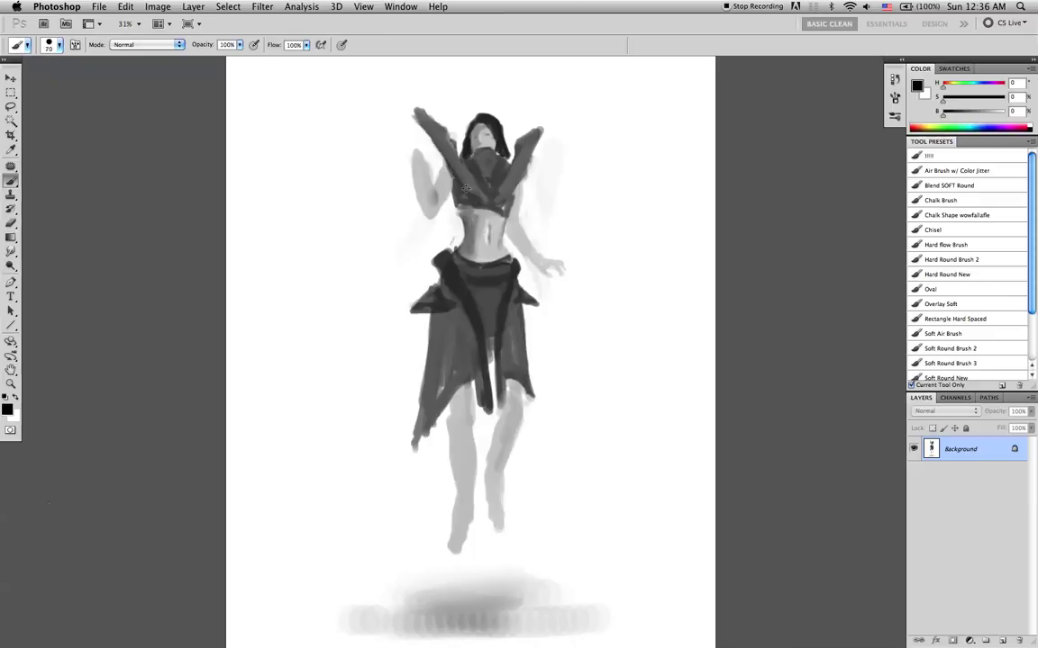
{"action": "left_click", "coordinate": [475, 237], "text": "alt"}
{"action": "left_click", "coordinate": [480, 289], "text": "alt"}
{"action": "left_click", "coordinate": [454, 282], "text": "alt"}
{"action": "key", "text": "d"}
{"action": "key", "text": "bracketleft"}
{"action": "left_click_drag", "start_coordinate": [438, 267], "coordinate": [435, 260]}
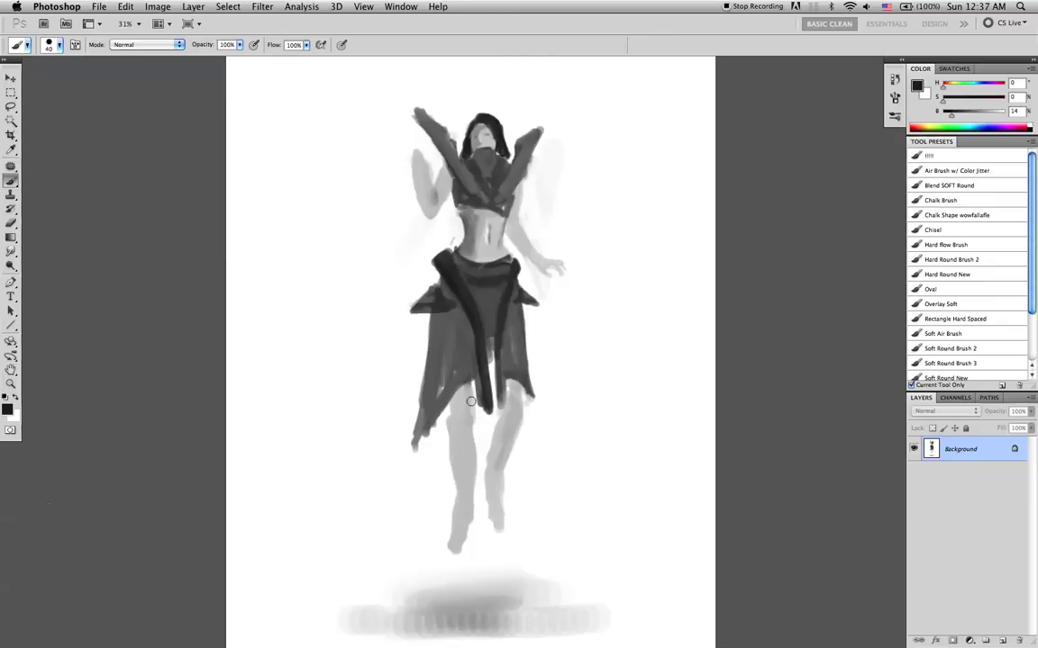
- Lasso both lower legs and move them up against the skirt's hem to shorten them
{"action": "key", "text": "x"}
{"action": "key", "text": "l"}
{"action": "mouse_move", "coordinate": [452, 413]}
{"action": "left_mouse_down"}
{"action": "mouse_move", "coordinate": [434, 486]}
{"action": "mouse_move", "coordinate": [436, 557]}
{"action": "left_mouse_up"}
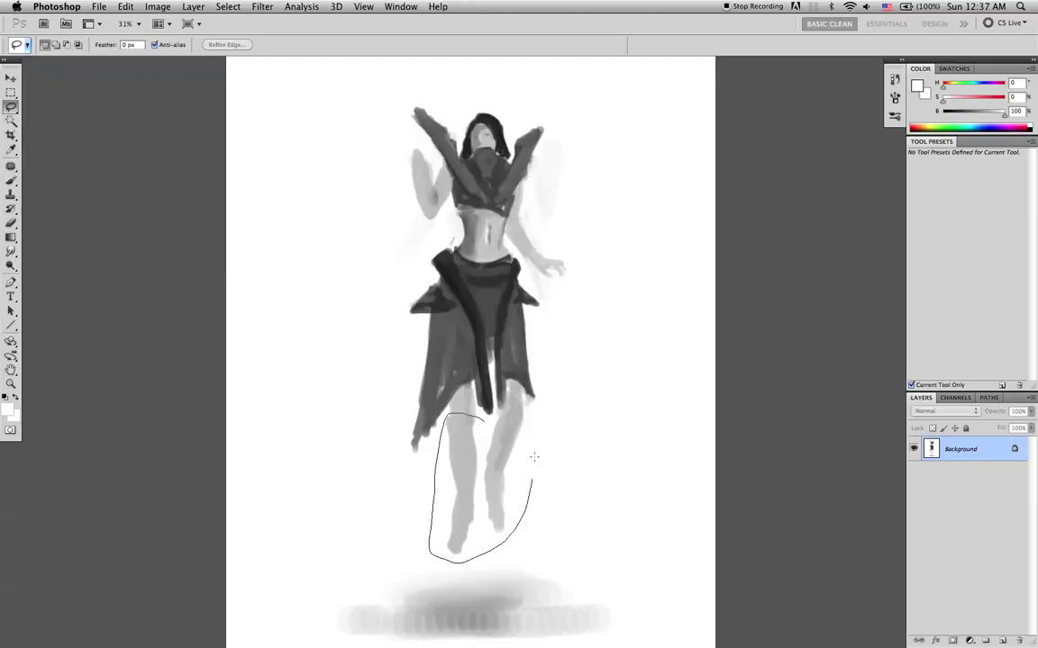
{"action": "mouse_move", "coordinate": [491, 413]}
{"action": "left_mouse_down"}
{"action": "mouse_move", "coordinate": [500, 430]}
{"action": "mouse_move", "coordinate": [491, 414]}
{"action": "left_mouse_up"}
{"action": "key", "text": "v"}
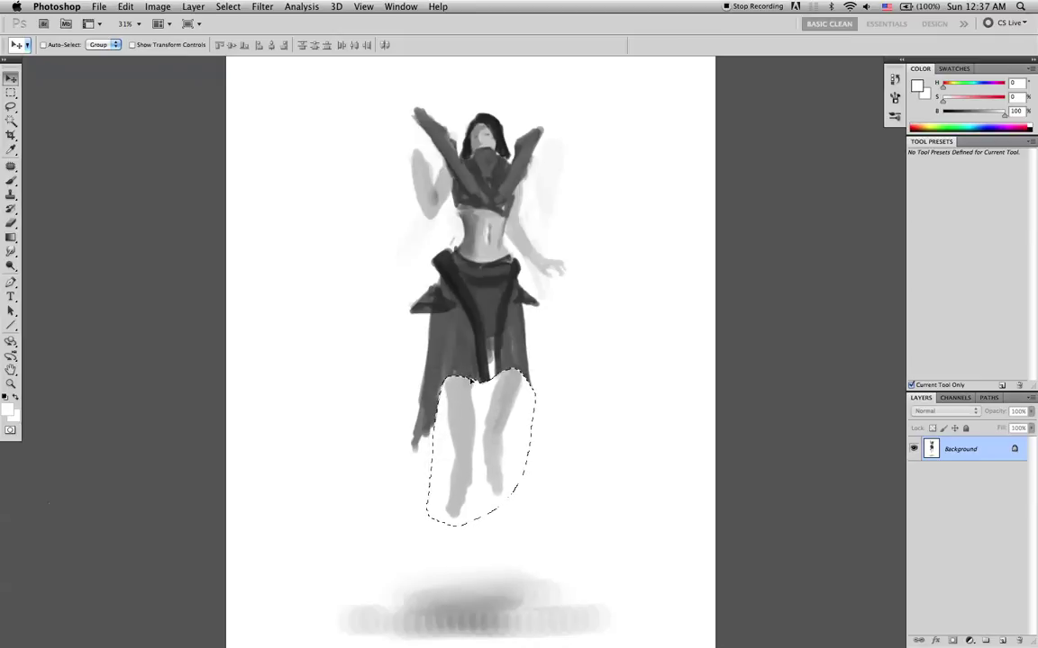
- Shift the lower legs inward on their own layer and erase the parts overlapping the skirt's hem at 100 px
{"action": "key", "text": "e"}
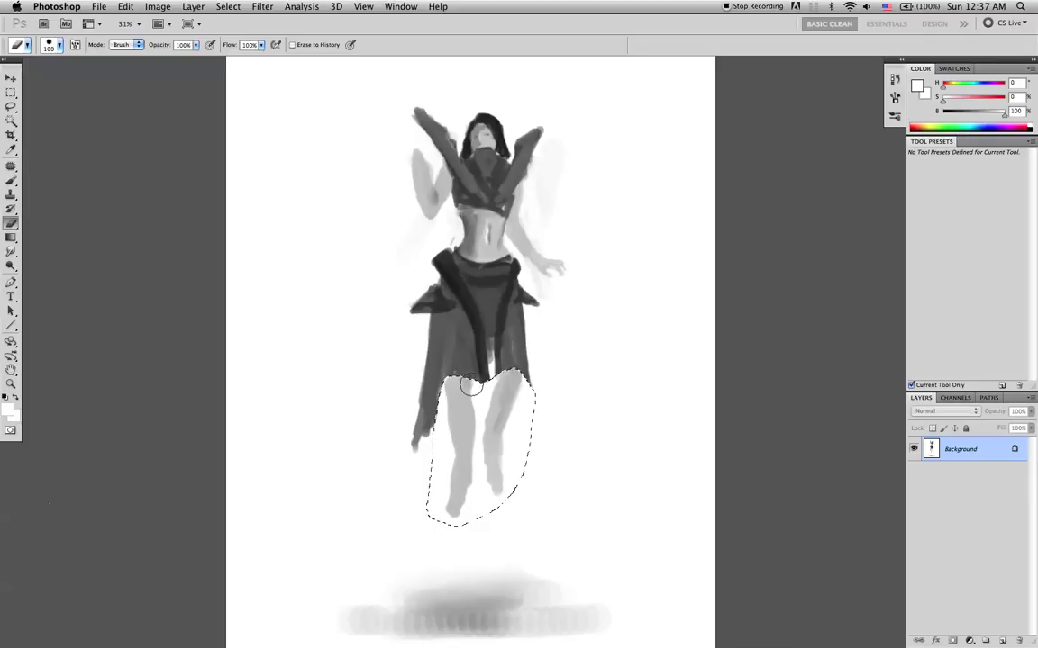
{"action": "key", "text": "v"}
{"action": "mouse_move", "coordinate": [513, 414]}
{"action": "left_mouse_down"}
{"action": "mouse_move", "coordinate": [544, 428]}
{"action": "mouse_move", "coordinate": [628, 430]}
{"action": "mouse_move", "coordinate": [496, 423]}
{"action": "mouse_move", "coordinate": [491, 393]}
{"action": "left_mouse_up"}
{"action": "key", "text": "super+j"}
{"action": "key", "text": "b"}
{"action": "mouse_move", "coordinate": [468, 345]}
{"action": "left_mouse_down"}
{"action": "mouse_move", "coordinate": [479, 343]}
{"action": "mouse_move", "coordinate": [477, 357]}
{"action": "mouse_move", "coordinate": [487, 349]}
{"action": "left_mouse_up"}
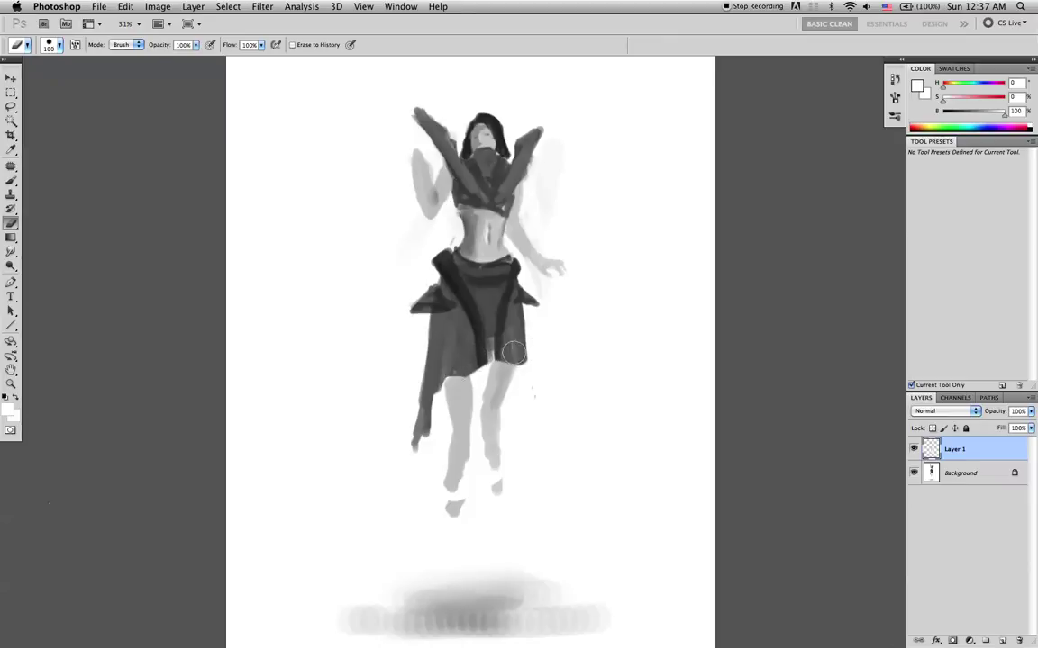
{"action": "mouse_move", "coordinate": [496, 351]}
{"action": "left_mouse_down"}
{"action": "mouse_move", "coordinate": [463, 365]}
{"action": "mouse_move", "coordinate": [504, 353]}
{"action": "mouse_move", "coordinate": [502, 371]}
{"action": "mouse_move", "coordinate": [499, 360]}
{"action": "mouse_move", "coordinate": [482, 363]}
{"action": "mouse_move", "coordinate": [488, 370]}
{"action": "mouse_move", "coordinate": [510, 333]}
{"action": "mouse_move", "coordinate": [493, 373]}
{"action": "left_mouse_up"}
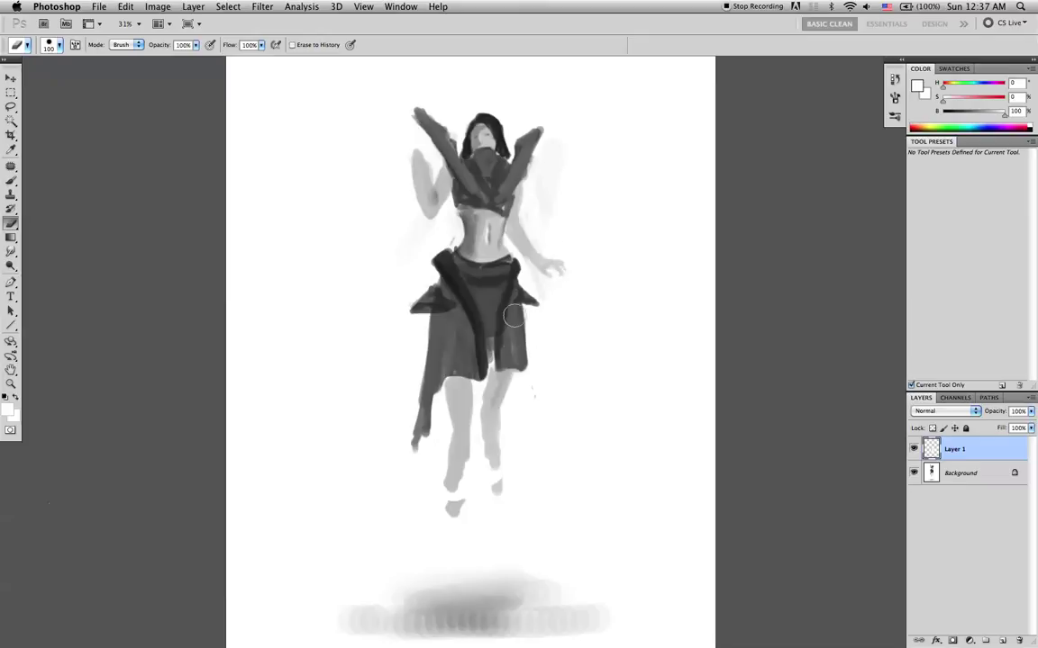
{"action": "key", "text": "d"}
{"action": "key", "text": "b"}
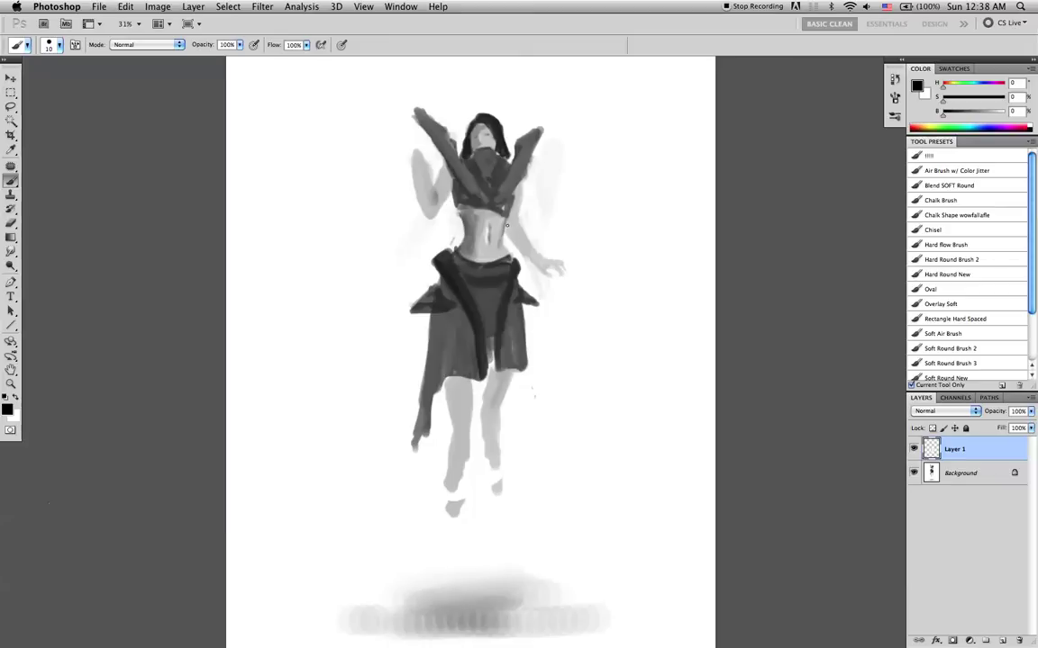
{"action": "key", "text": "l"}
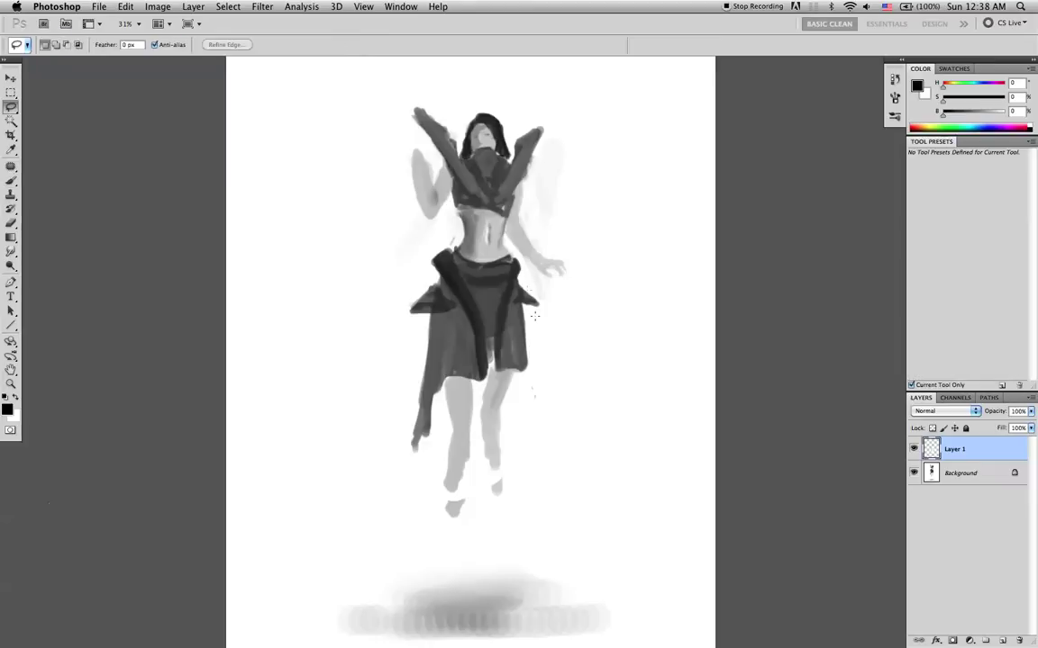
{"action": "left_click_drag", "start_coordinate": [526, 277], "coordinate": [516, 253]}
{"action": "mouse_move", "coordinate": [419, 272]}
{"action": "left_mouse_down"}
{"action": "mouse_move", "coordinate": [401, 312]}
{"action": "mouse_move", "coordinate": [385, 420]}
{"action": "mouse_move", "coordinate": [390, 473]}
{"action": "mouse_move", "coordinate": [418, 521]}
{"action": "left_mouse_up"}
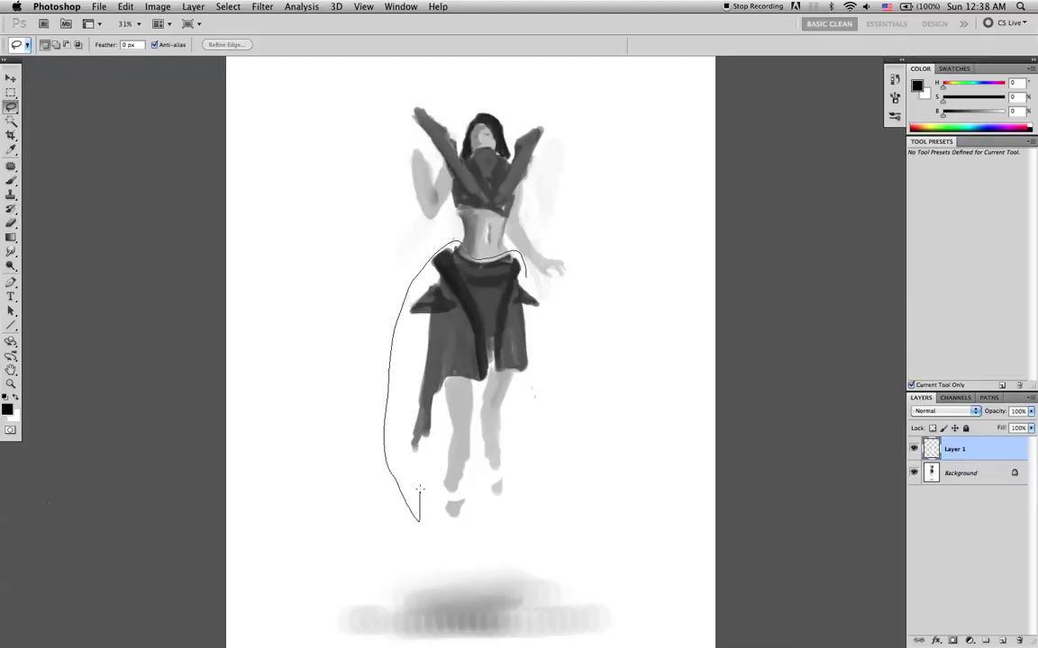
{"action": "mouse_move", "coordinate": [446, 384]}
{"action": "left_mouse_down"}
{"action": "mouse_move", "coordinate": [533, 294]}
{"action": "mouse_move", "coordinate": [544, 312]}
{"action": "mouse_move", "coordinate": [531, 312]}
{"action": "left_mouse_up"}
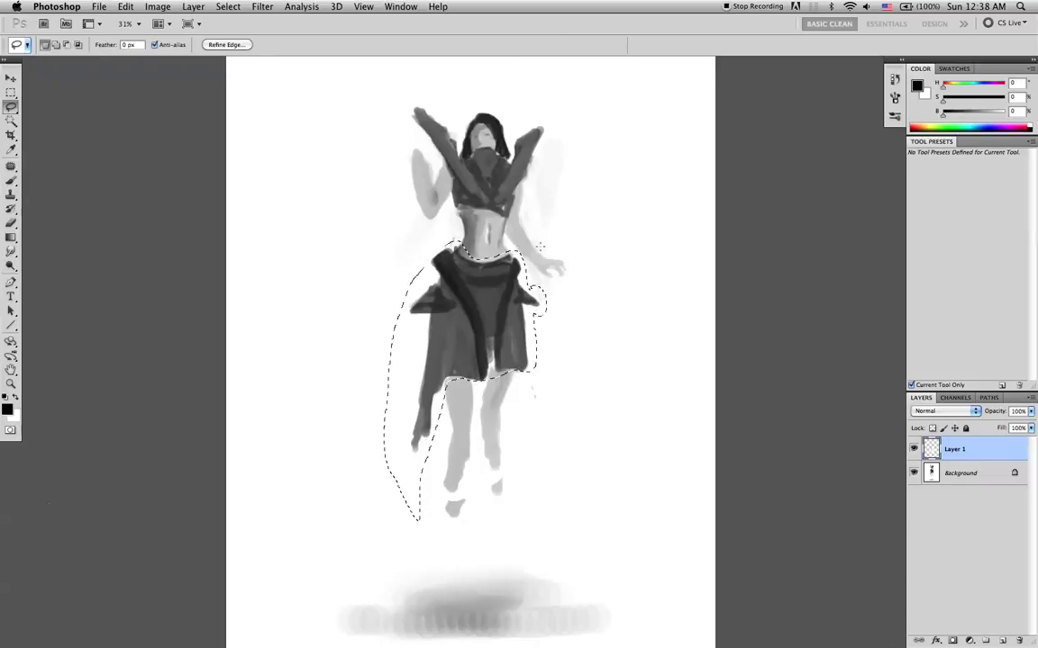
{"action": "key", "text": "super+t"}
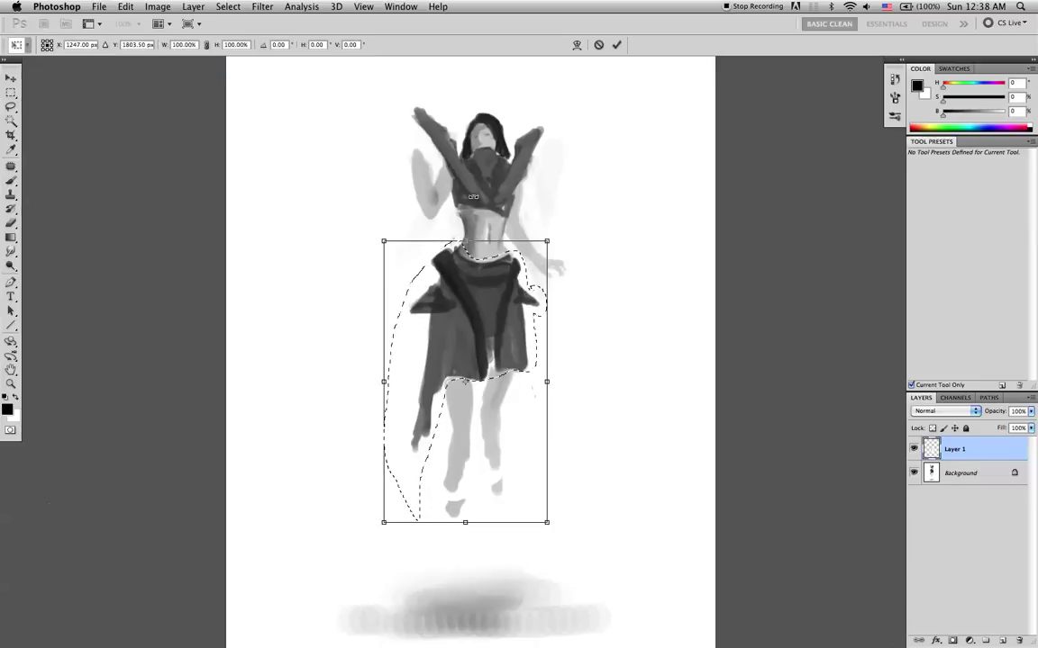
{"action": "right_click", "coordinate": [499, 286]}
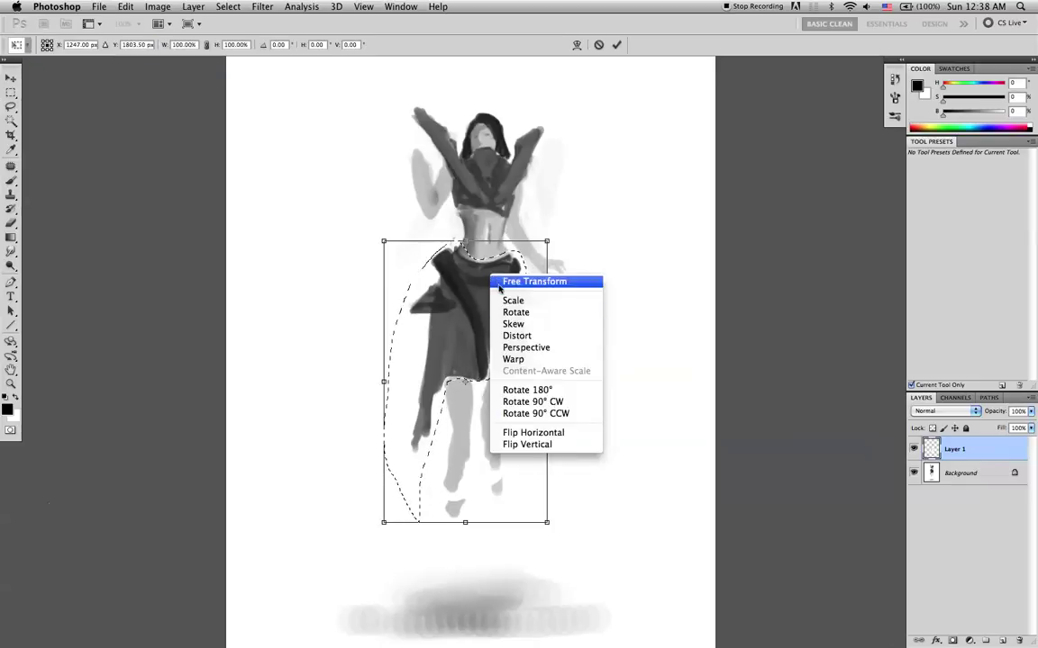
{"action": "left_click", "coordinate": [537, 360]}
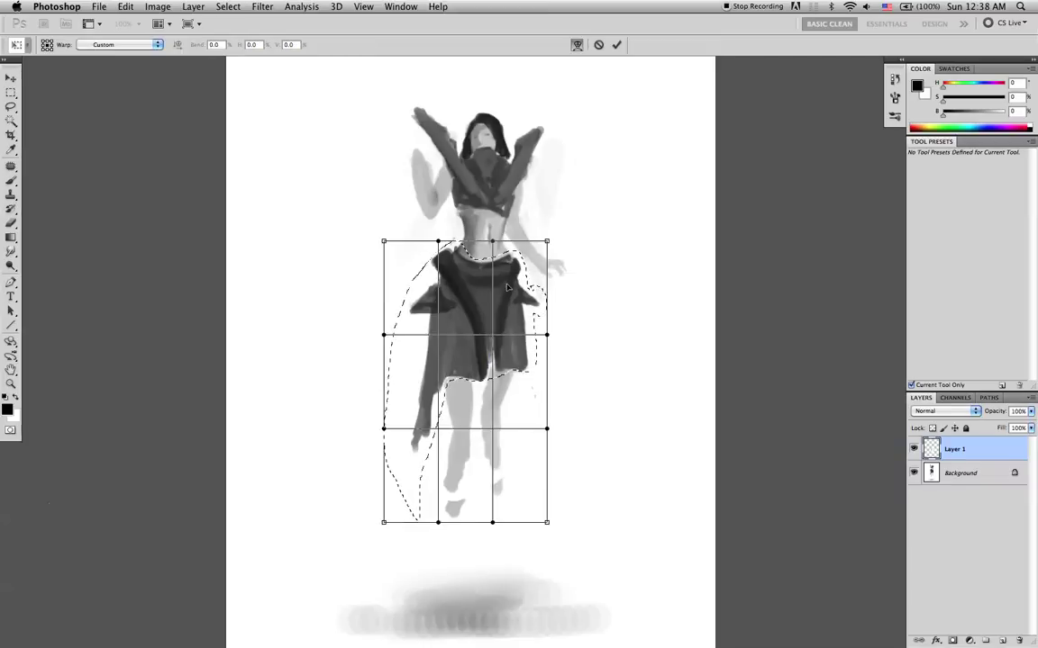
{"action": "right_click", "coordinate": [501, 296]}
{"action": "left_click", "coordinate": [529, 351]}
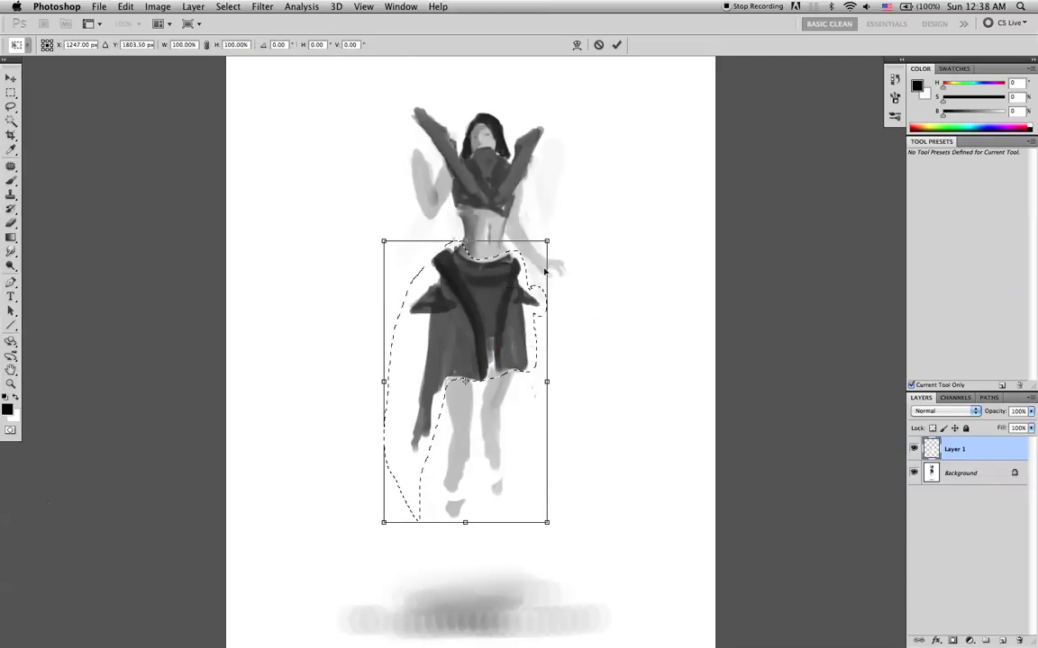
{"action": "left_click_drag", "start_coordinate": [548, 245], "coordinate": [561, 356]}
{"action": "key", "text": "super+z"}
{"action": "key", "text": "Escape"}
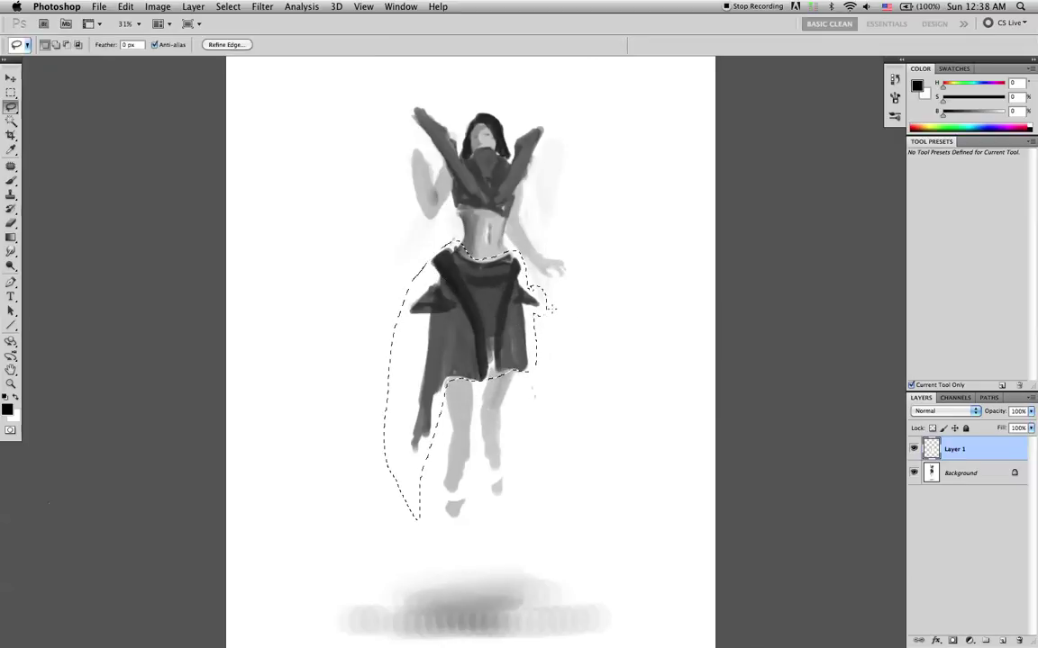
- Merge the adjusted leg layer down into the background
{"action": "key", "text": "ctrl+e"}
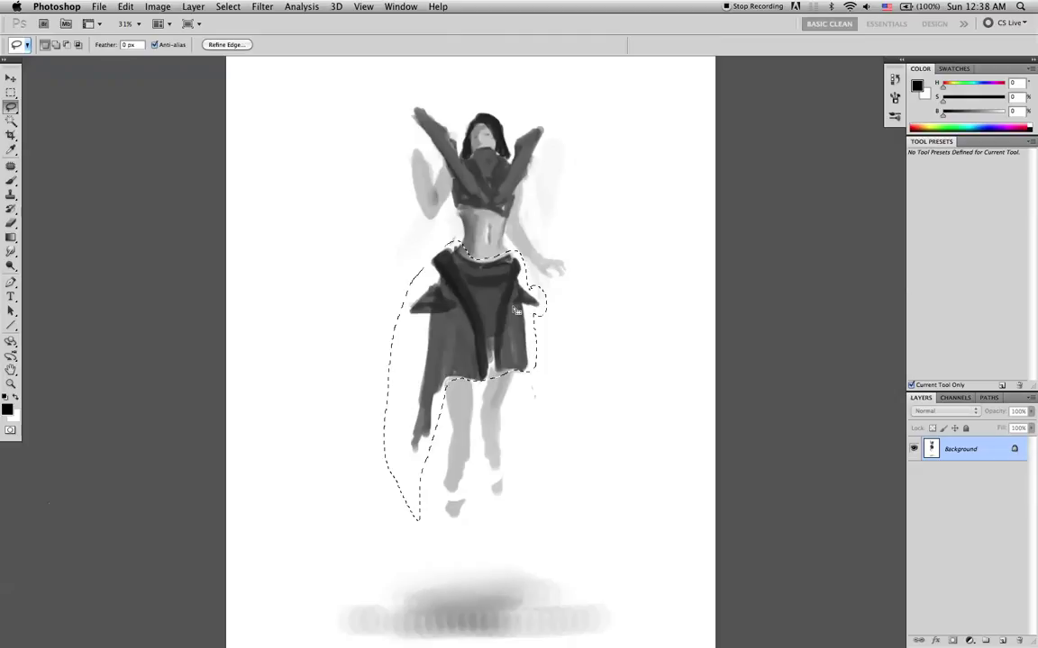
{"action": "key", "text": "ctrl+t"}
{"action": "right_click", "coordinate": [511, 314]}
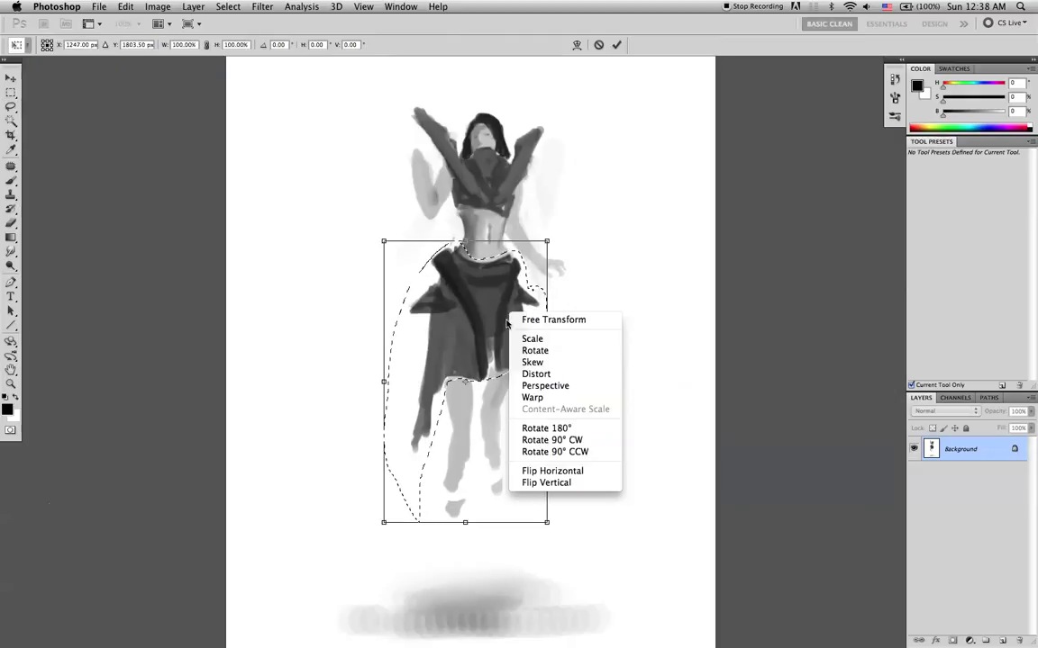
{"action": "left_click", "coordinate": [536, 374]}
{"action": "mouse_move", "coordinate": [547, 242]}
{"action": "left_mouse_down"}
{"action": "mouse_move", "coordinate": [554, 261]}
{"action": "mouse_move", "coordinate": [554, 248]}
{"action": "left_mouse_up"}
{"action": "mouse_move", "coordinate": [383, 241]}
{"action": "left_mouse_down"}
{"action": "mouse_move", "coordinate": [342, 248]}
{"action": "mouse_move", "coordinate": [406, 249]}
{"action": "mouse_move", "coordinate": [384, 256]}
{"action": "left_mouse_up"}
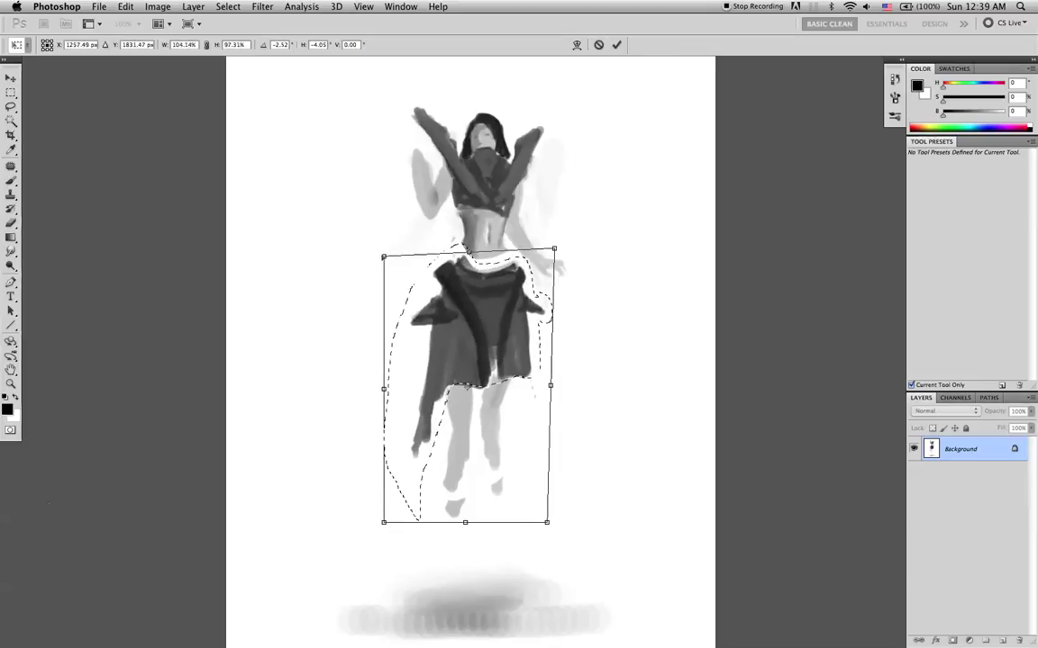
{"action": "left_click_drag", "start_coordinate": [554, 248], "coordinate": [563, 259]}
{"action": "left_click_drag", "start_coordinate": [521, 328], "coordinate": [507, 307]}
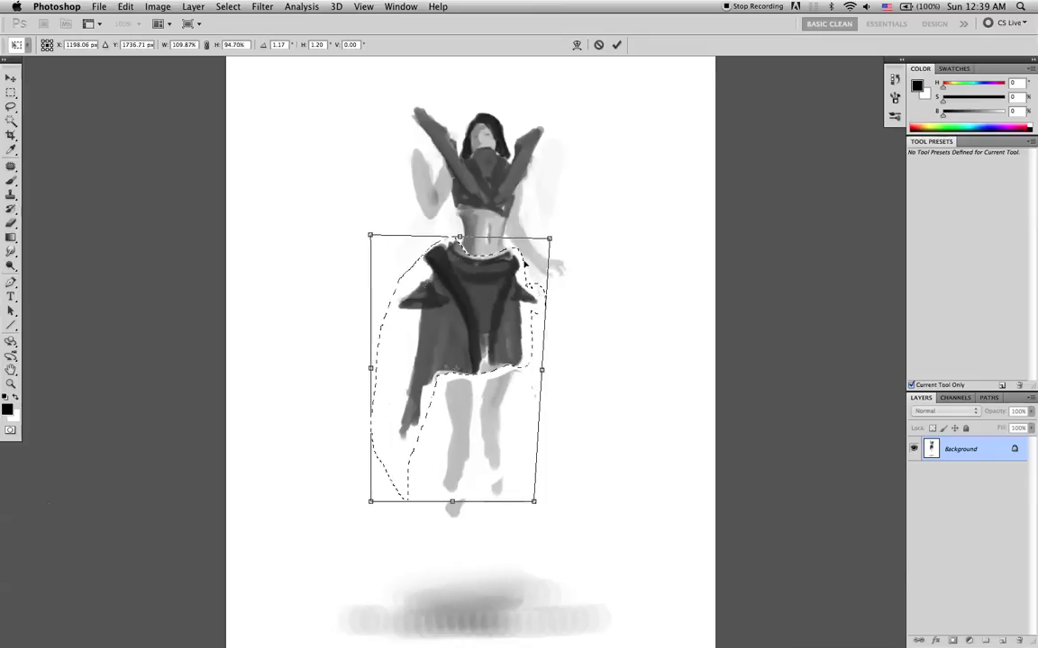
{"action": "key", "text": "Escape"}
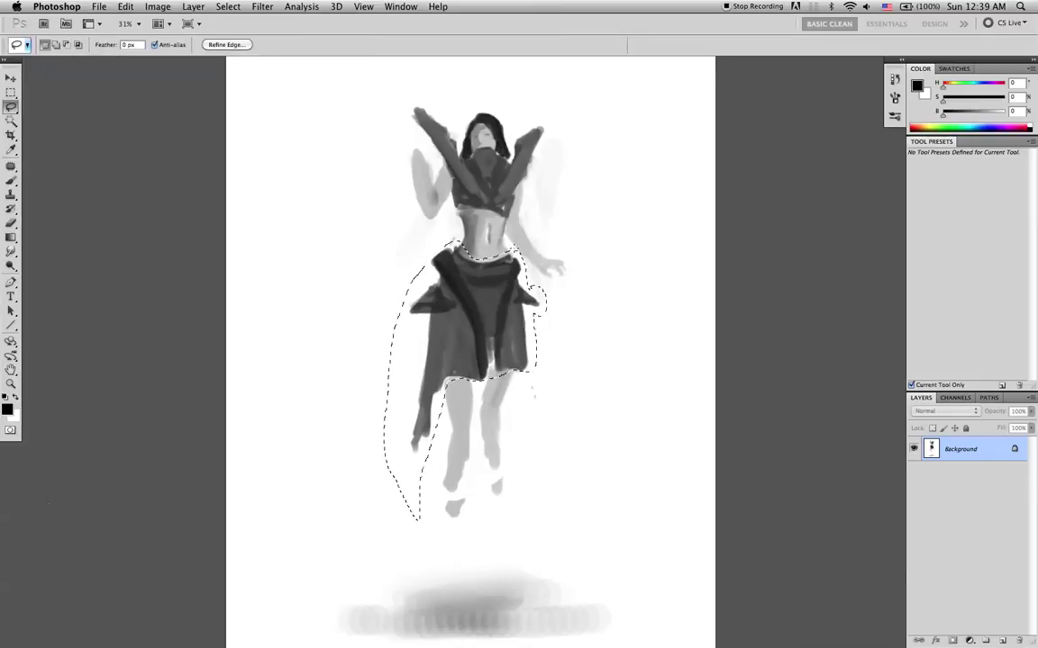
{"action": "key", "text": "super+d"}
- Refine the midriff shading around the centre line with sampled 77% and 49% greys at 20 to 30 px
{"action": "key", "text": "b"}
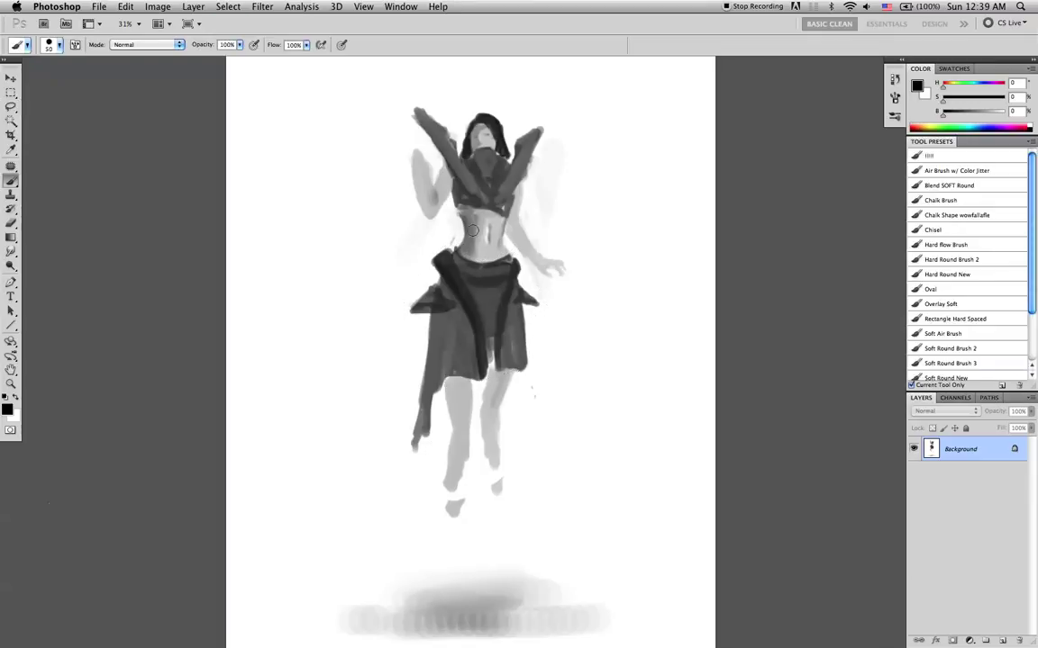
{"action": "left_click", "coordinate": [468, 225], "text": "alt"}
{"action": "key", "text": "["}
{"action": "key", "text": "["}
{"action": "key", "text": "["}
{"action": "left_click", "coordinate": [469, 255], "text": "alt"}
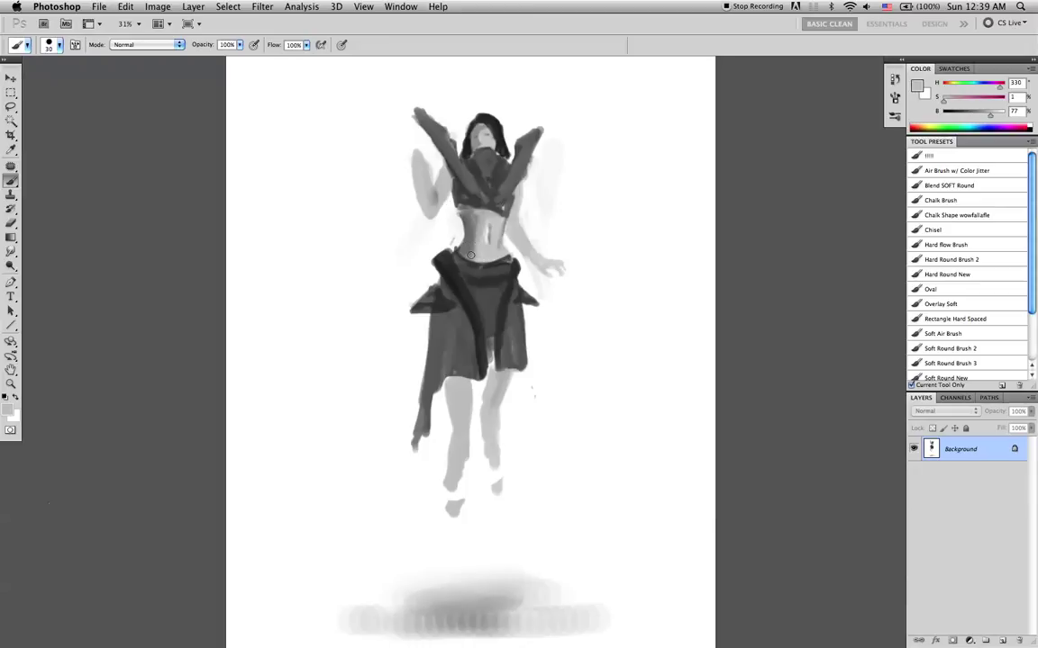
{"action": "left_click", "coordinate": [476, 243], "text": "alt"}
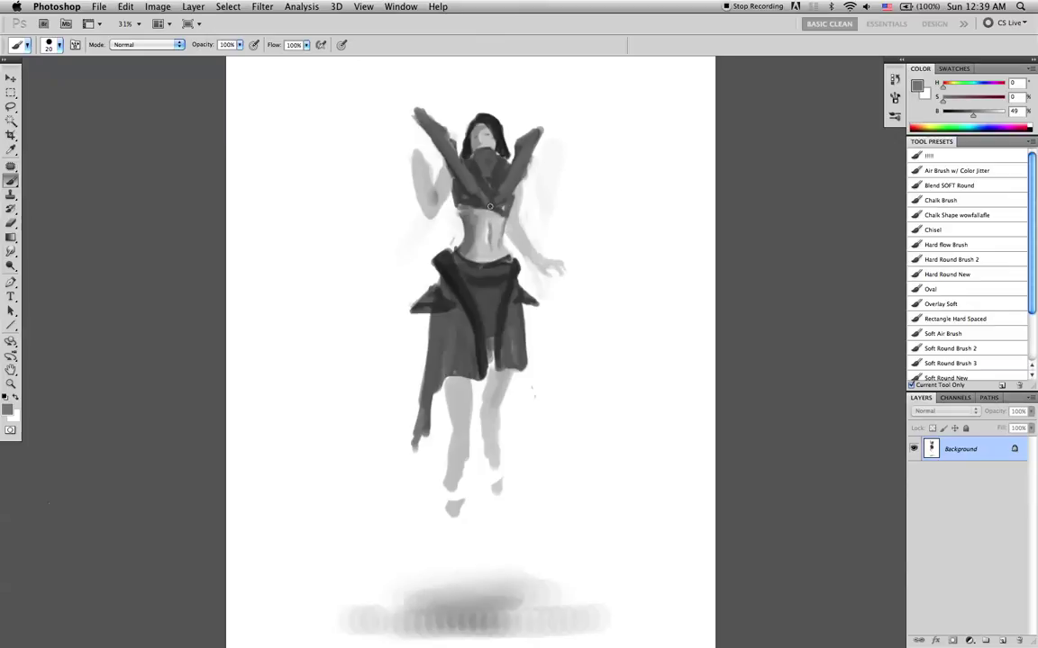
- Smudge the highlight down the centre of the midriff at 40% strength to soften it
{"action": "key", "text": "r"}
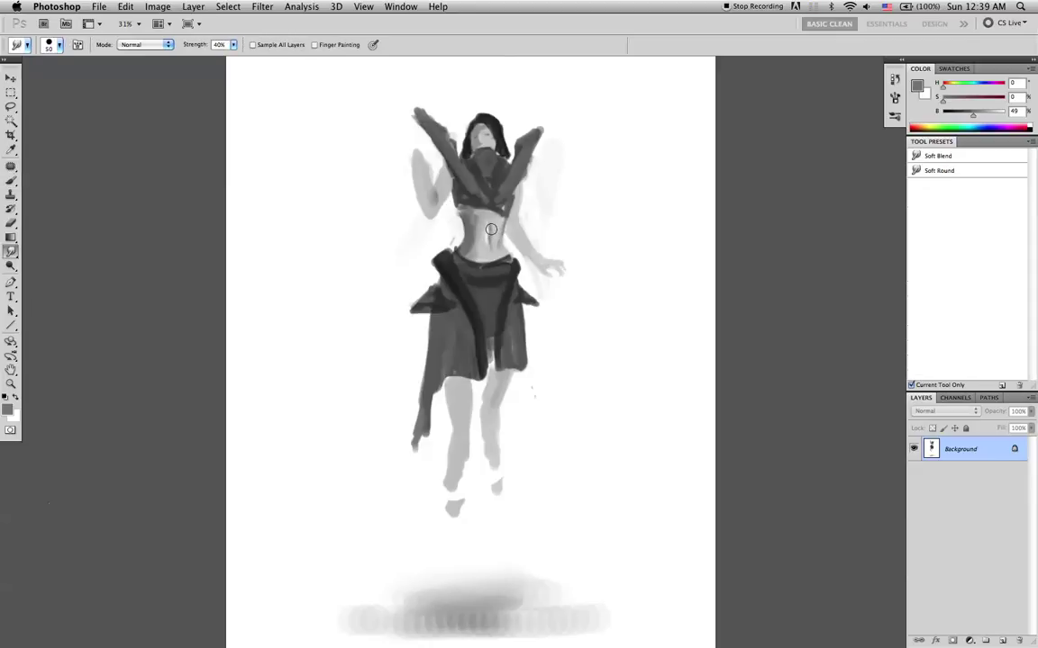
{"action": "left_click_drag", "start_coordinate": [489, 229], "coordinate": [489, 237]}
{"action": "key", "text": "bracketright"}
{"action": "key", "text": "b"}
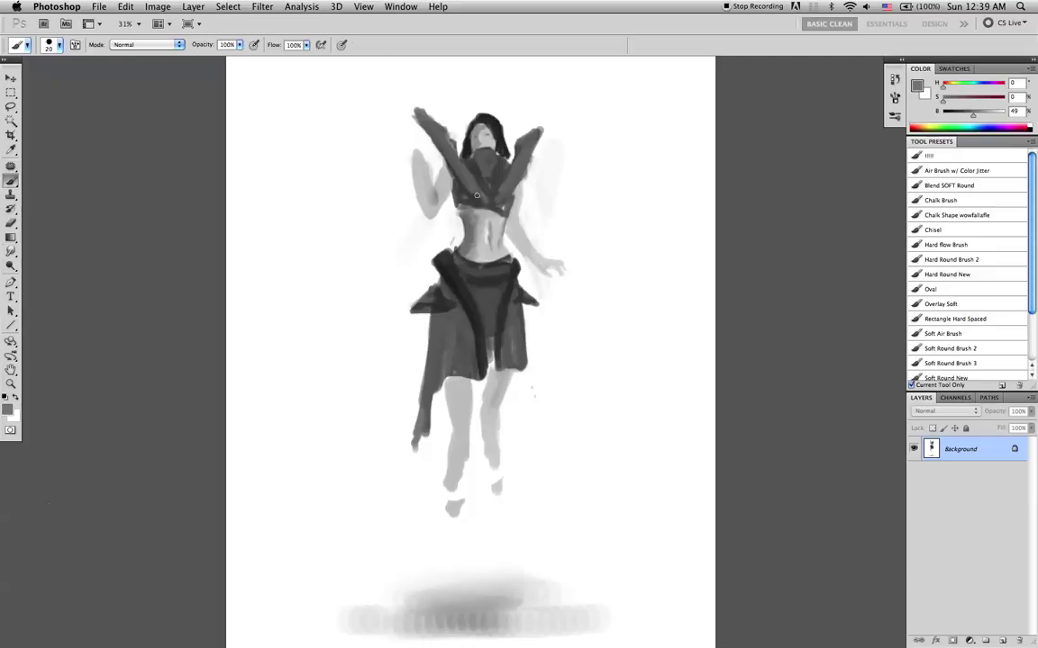
- Flip the canvas horizontally and duplicate the painting onto a new layer, with a black 7 px brush ready
{"action": "key", "text": "super+f"}
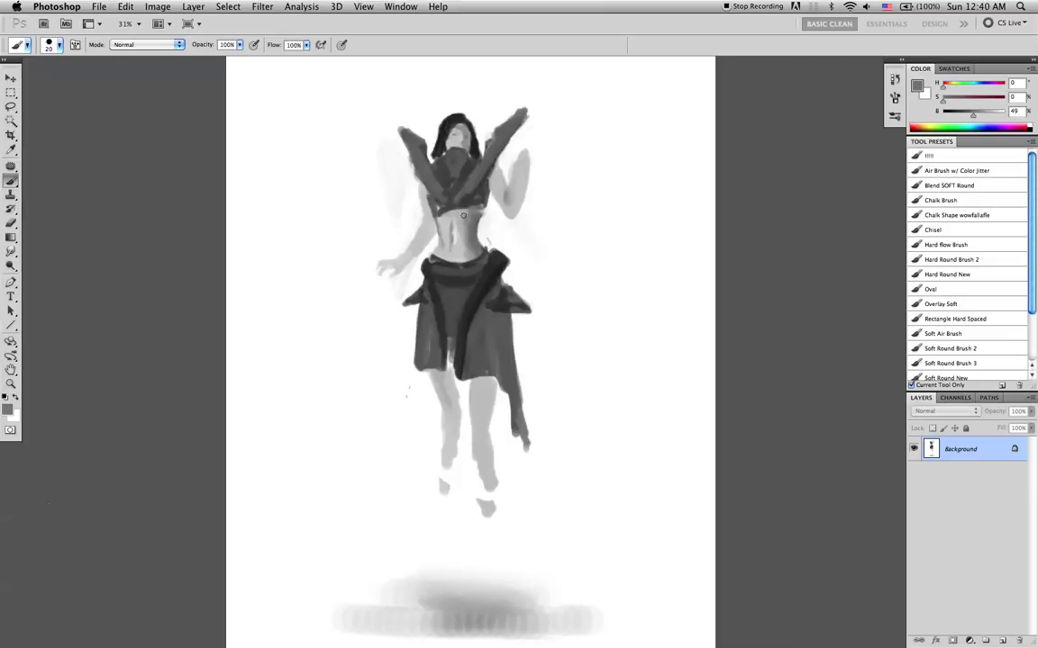
{"action": "key", "text": "d"}
{"action": "key", "text": "bracketleft"}
{"action": "key", "text": "bracketleft"}
{"action": "key", "text": "bracketleft"}
{"action": "key", "text": "bracketleft"}
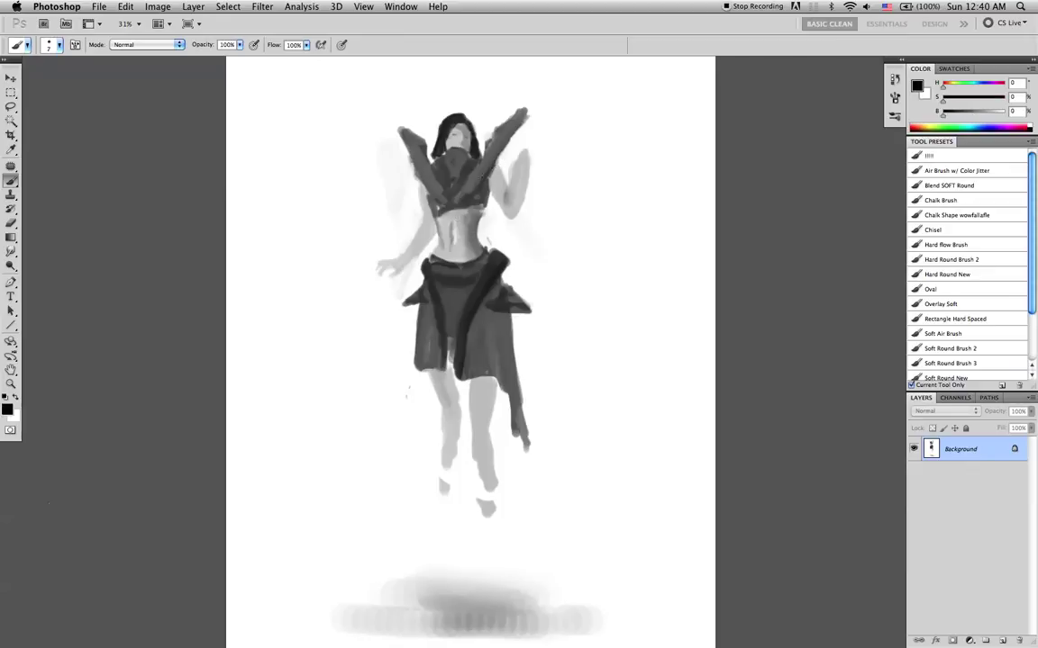
{"action": "key", "text": "ctrl+shift+alt+n"}
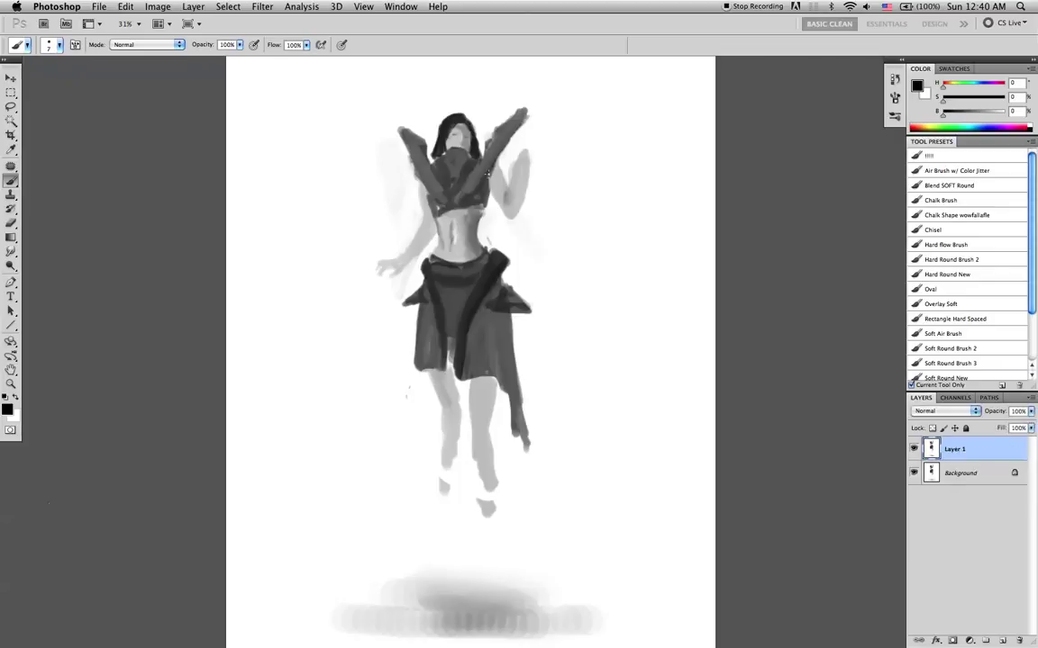
- Shade the midriff from its outer side toward the lower centre with a large brush in a grey sampled from the waist
{"action": "key", "text": "bracketright"}
{"action": "key", "text": "bracketright"}
{"action": "key", "text": "bracketright"}
{"action": "key", "text": "bracketright"}
{"action": "mouse_move", "coordinate": [478, 188]}
{"action": "left_mouse_down"}
{"action": "mouse_move", "coordinate": [507, 193]}
{"action": "mouse_move", "coordinate": [505, 259]}
{"action": "left_mouse_up"}
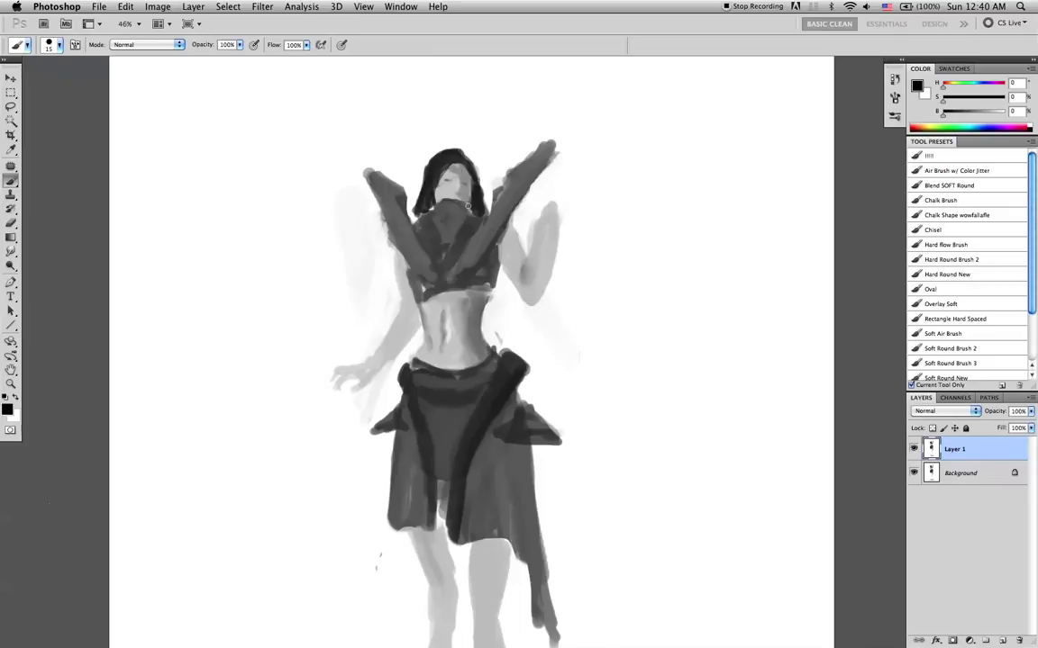
{"action": "left_click", "coordinate": [474, 329], "text": "alt"}
{"action": "key", "text": "bracketright"}
{"action": "key", "text": "bracketright"}
{"action": "key", "text": "bracketright"}
{"action": "key", "text": "bracketright"}
{"action": "key", "text": "bracketright"}
{"action": "key", "text": "bracketright"}
{"action": "mouse_move", "coordinate": [427, 333]}
{"action": "left_mouse_down"}
{"action": "mouse_move", "coordinate": [425, 354]}
{"action": "mouse_move", "coordinate": [440, 329]}
{"action": "mouse_move", "coordinate": [452, 359]}
{"action": "left_mouse_up"}
- Paint narrow vertical strokes down the centre and shadowed side of the midriff with a smaller brush in a sampled grey
{"action": "left_click", "coordinate": [454, 307], "text": "alt"}
{"action": "key", "text": "bracketleft"}
{"action": "key", "text": "bracketleft"}
{"action": "key", "text": "bracketleft"}
{"action": "left_click_drag", "start_coordinate": [461, 331], "coordinate": [461, 351]}
{"action": "left_click_drag", "start_coordinate": [463, 299], "coordinate": [466, 352]}
{"action": "left_click_drag", "start_coordinate": [470, 306], "coordinate": [479, 344]}
- Touch up the midriff's lighter bands with 79% grey sampled from the face at 15 px and smudge at 40% strength
{"action": "left_click", "coordinate": [461, 187], "text": "alt"}
{"action": "key", "text": "bracketleft"}
{"action": "key", "text": "bracketleft"}
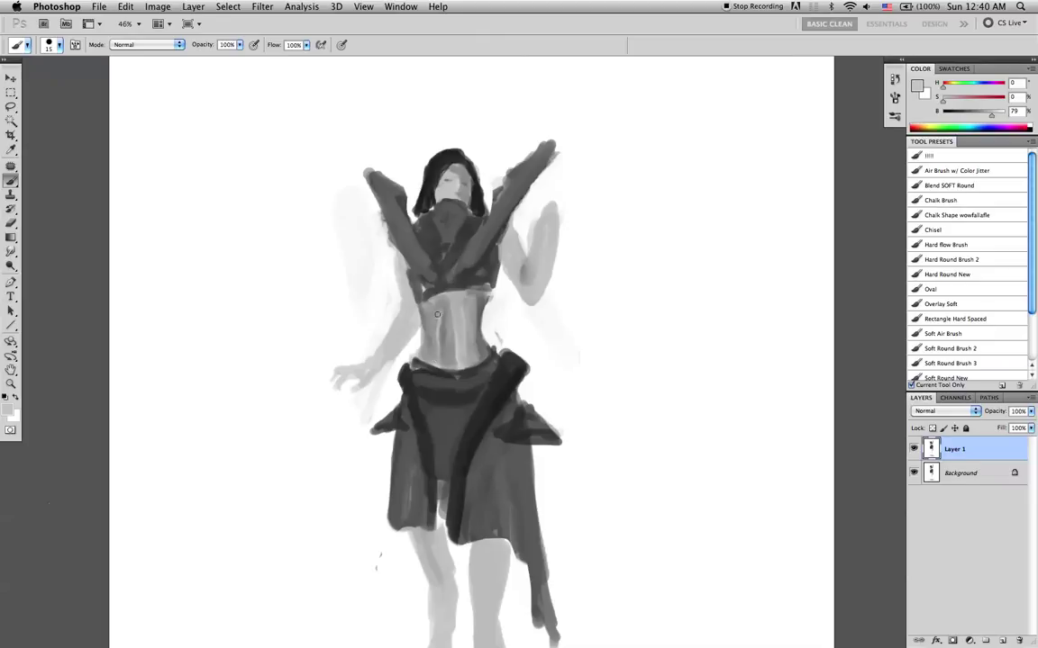
{"action": "key", "text": "r"}
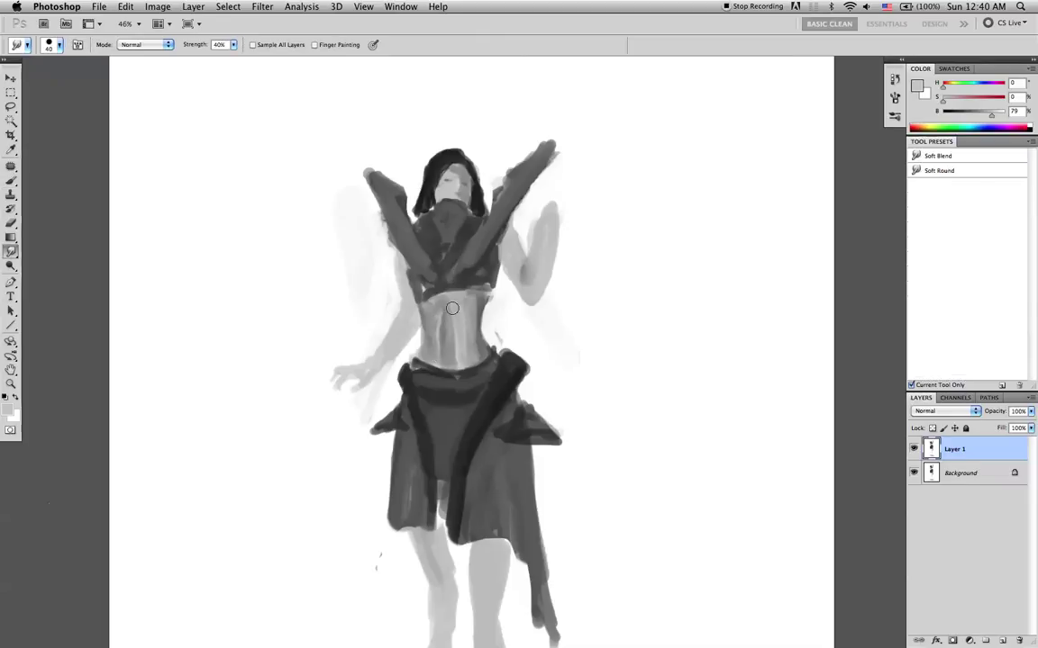
{"action": "key", "text": "b"}
- Merge the painted layer down and stamp the image onto a new layer, with a sampled 62% grey brush at 25 px
{"action": "left_click", "coordinate": [447, 310], "text": "alt"}
{"action": "key", "text": "super+e"}
{"action": "key", "text": "super+shift+alt+n"}
{"action": "key", "text": "bracketright"}
{"action": "key", "text": "bracketright"}
{"action": "key", "text": "super+shift+alt+e"}
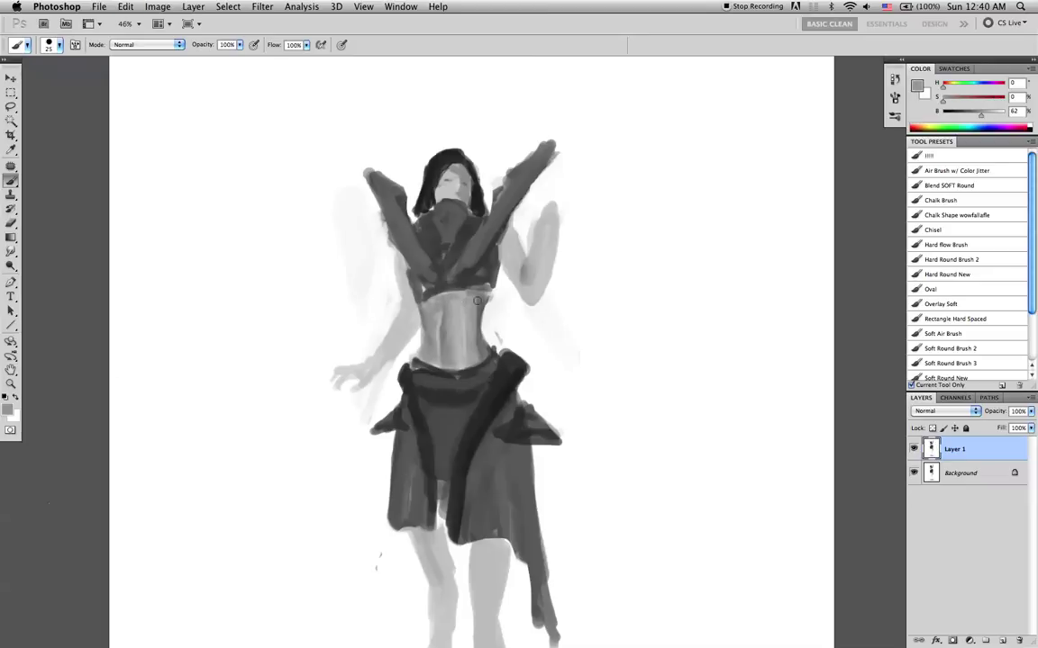
- Darken the shadowed side of the midriff just below the top with a sampled 43% grey at 40 px
{"action": "left_click", "coordinate": [480, 306], "text": "alt"}
{"action": "key", "text": "bracketright"}
{"action": "key", "text": "bracketright"}
{"action": "key", "text": "bracketright"}
{"action": "left_click_drag", "start_coordinate": [480, 303], "coordinate": [475, 325]}
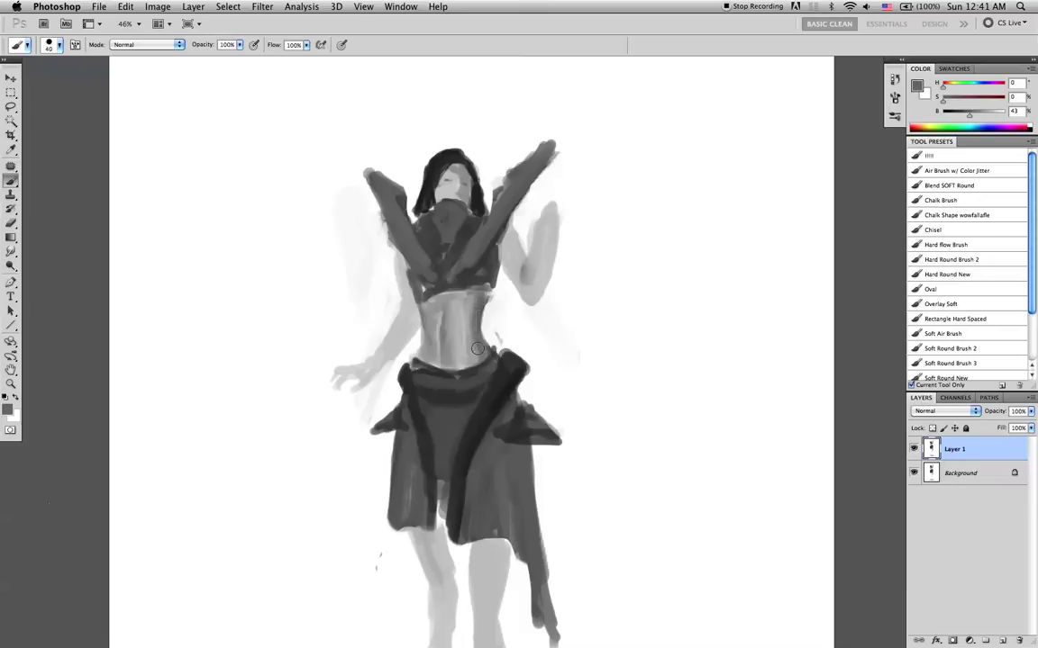
{"action": "key", "text": "bracketleft"}
- Paint white over the skirt's outer panel beneath the smaller hip flap at 50 px, then sample the top's 14% grey
{"action": "key", "text": "l"}
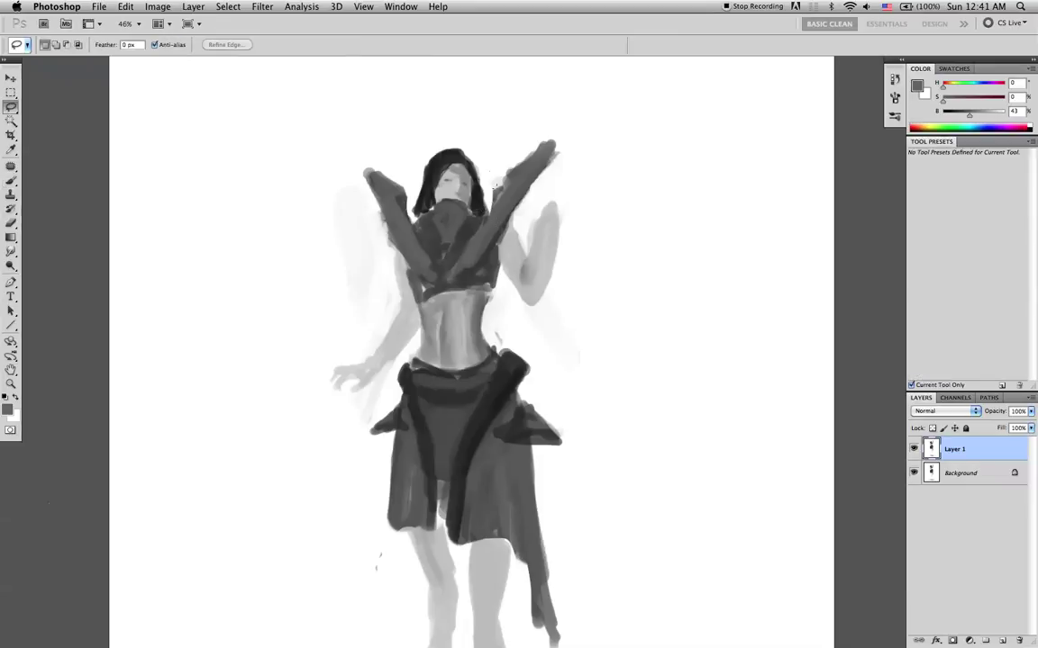
{"action": "key", "text": "b"}
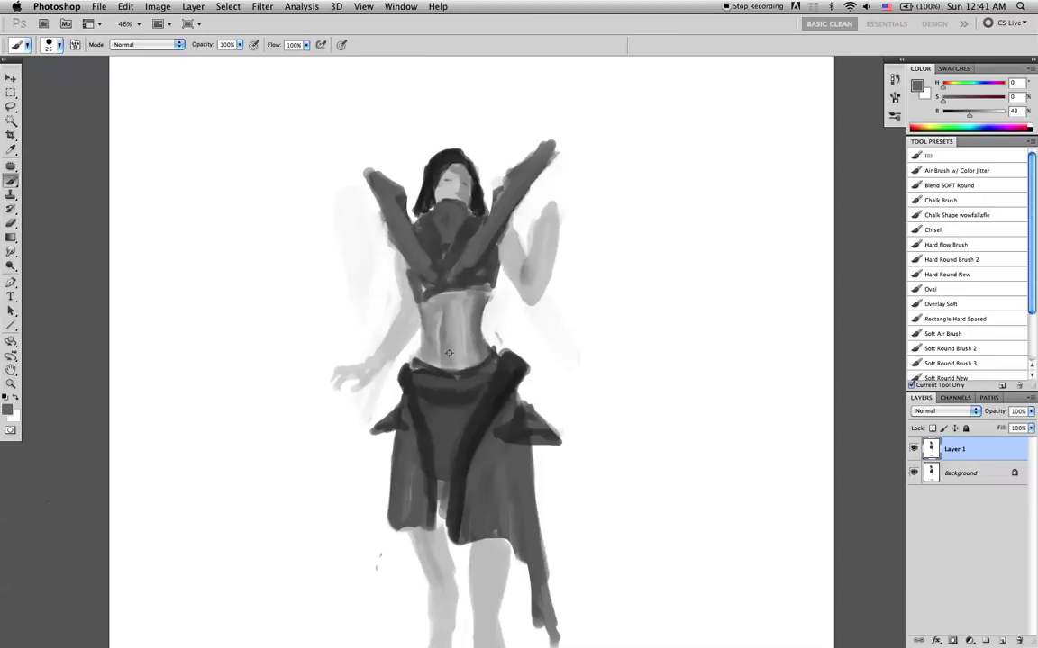
{"action": "key", "text": "x"}
{"action": "key", "text": "bracketright"}
{"action": "key", "text": "bracketright"}
{"action": "key", "text": "bracketright"}
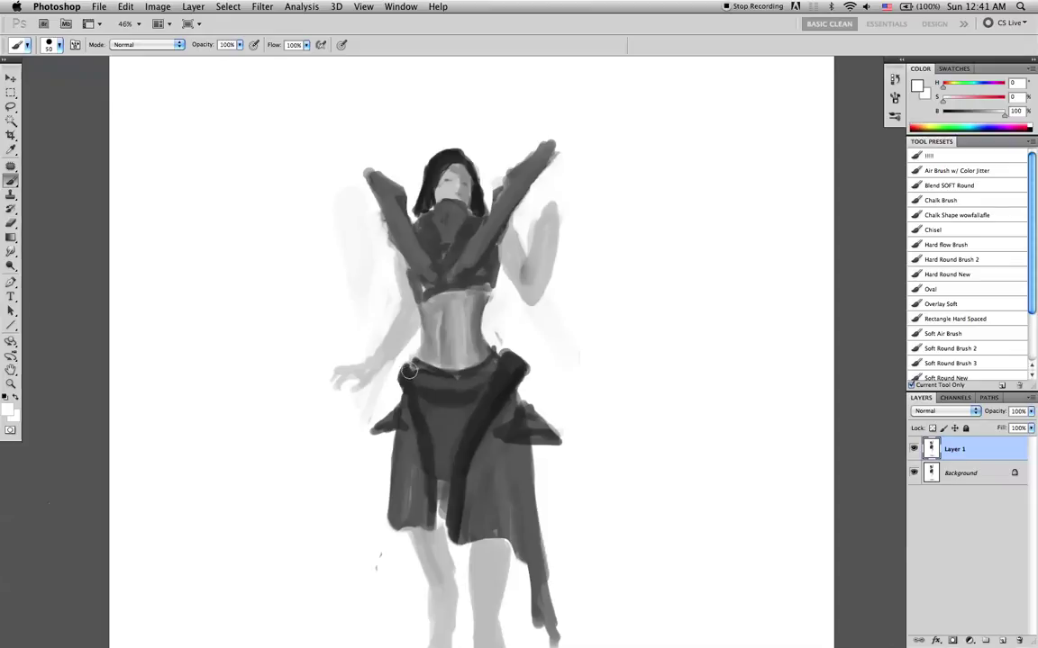
{"action": "left_click_drag", "start_coordinate": [393, 373], "coordinate": [402, 526]}
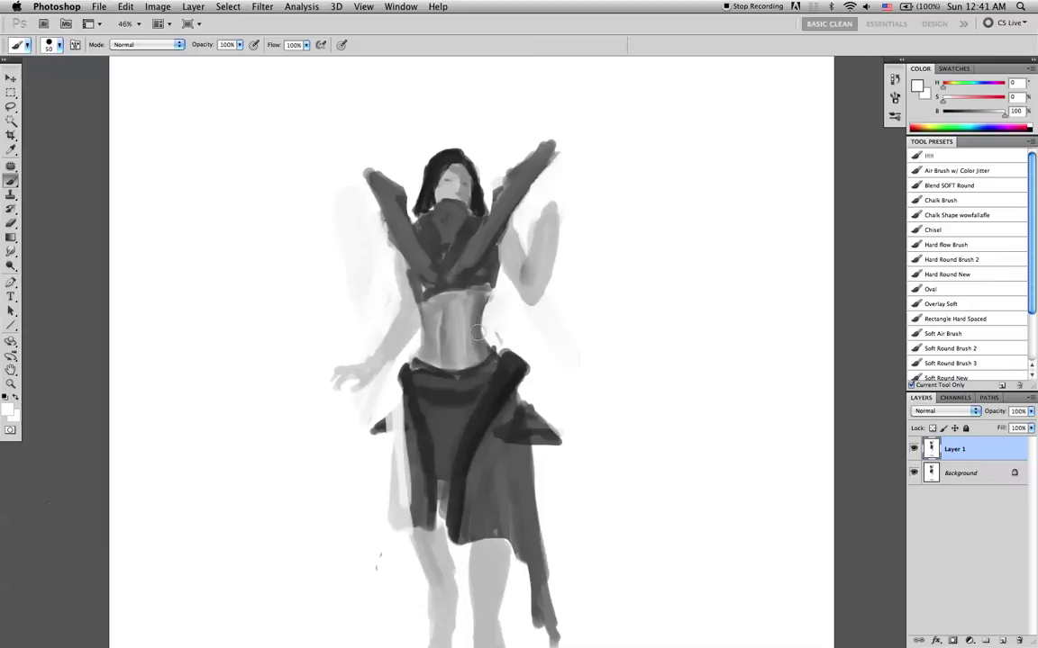
{"action": "left_click", "coordinate": [460, 235], "text": "alt"}
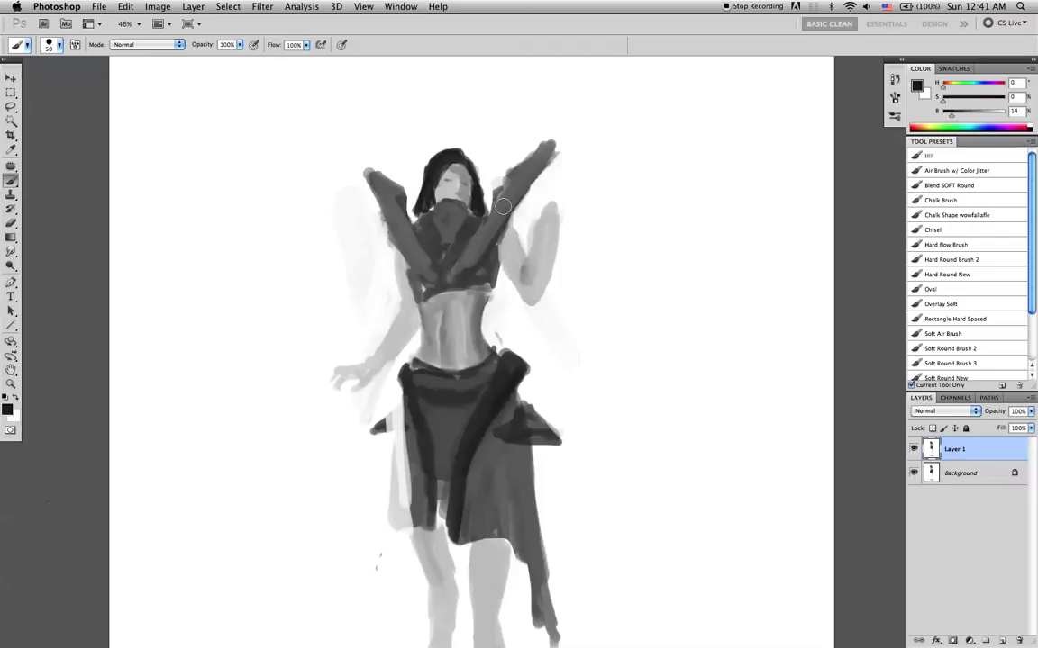
- Mirror the canvas horizontally and touch up the top's lapels and side edge with a sampled 30% grey at 25 px
{"action": "key", "text": "bracketleft"}
{"action": "key", "text": "bracketleft"}
{"action": "key", "text": "bracketleft"}
{"action": "key", "text": "bracketleft"}
{"action": "key", "text": "bracketleft"}
{"action": "left_click", "coordinate": [417, 222], "text": "alt"}
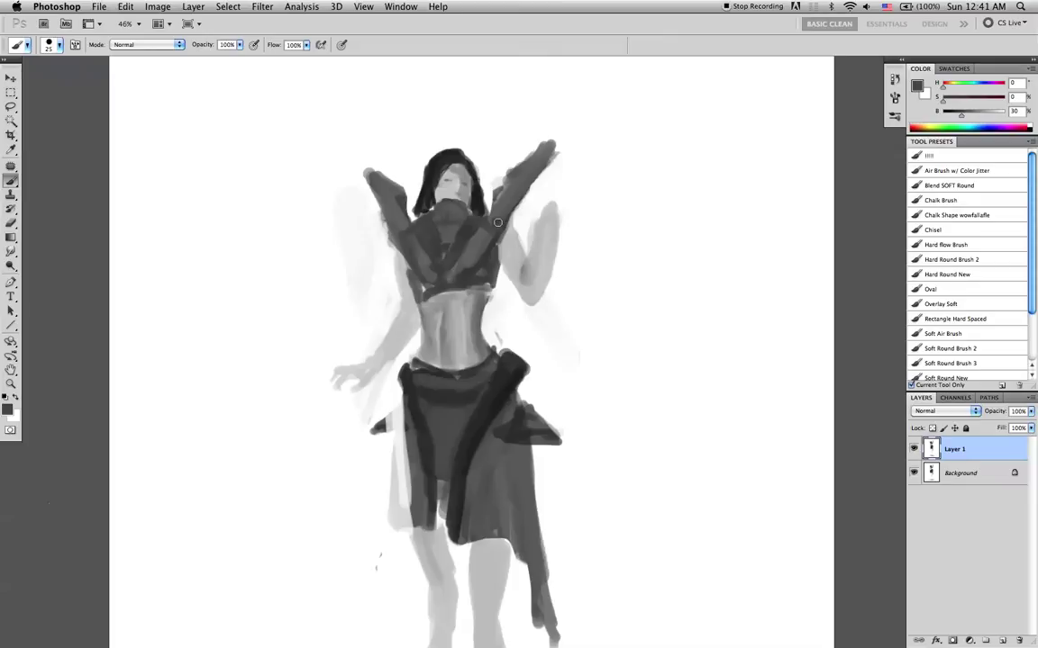
{"action": "key", "text": "ctrl+shift+h"}
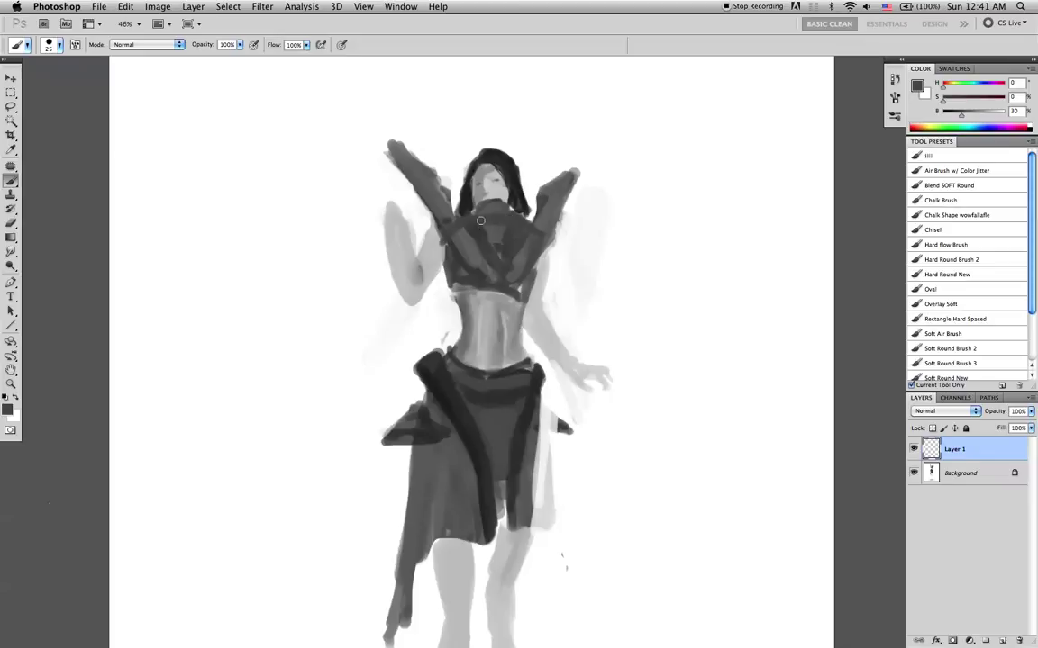
{"action": "left_click_drag", "start_coordinate": [535, 245], "coordinate": [527, 292]}
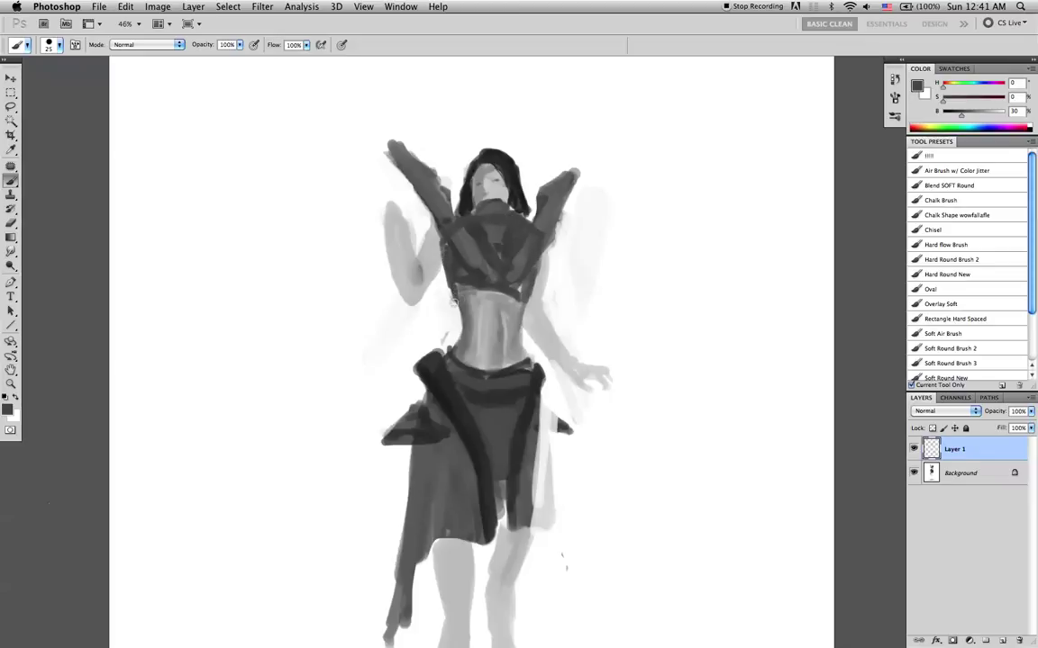
- Try a 30% grey band across the midriff just below the top's hem, and undo it
{"action": "left_click_drag", "start_coordinate": [461, 296], "coordinate": [525, 309]}
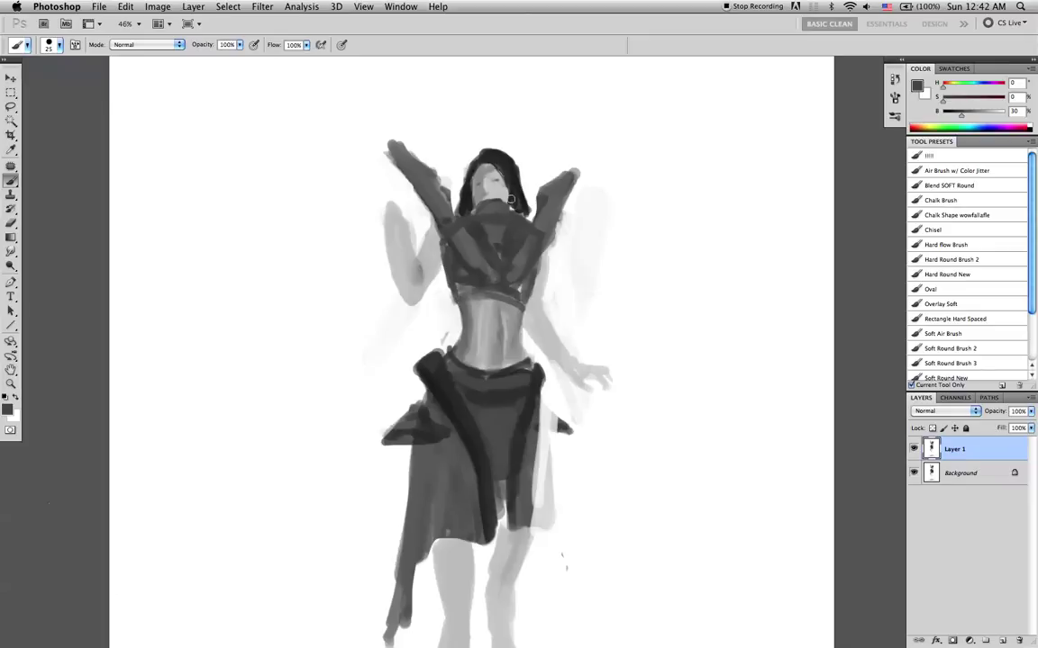
{"action": "key", "text": "alt+super+z"}
{"action": "key", "text": "alt+super+z"}
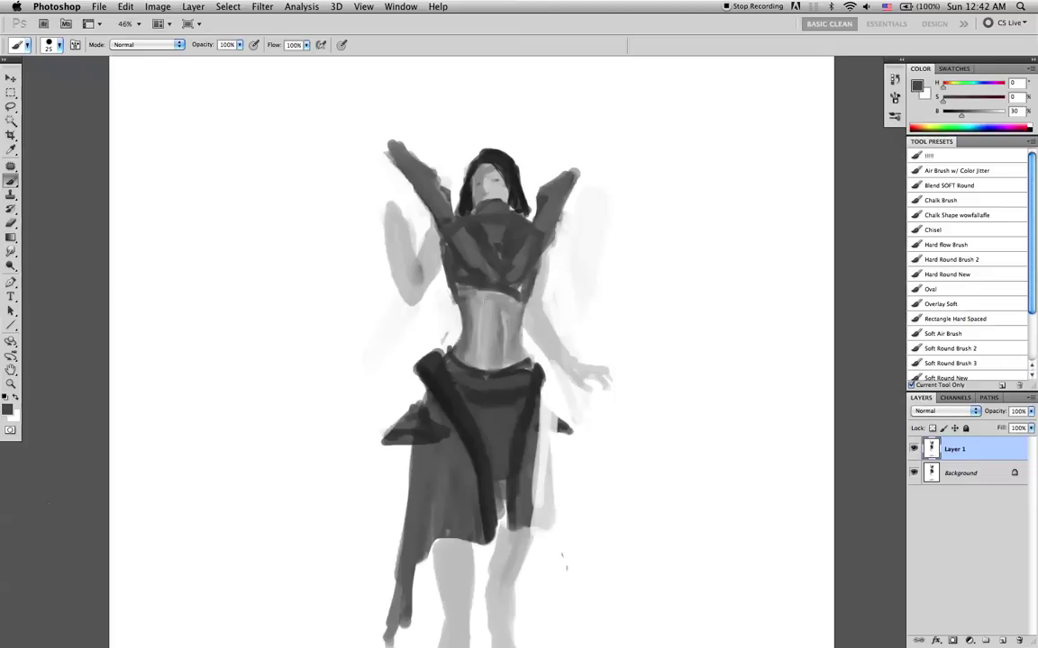
- Trim the waist's outer edge above the skirt with sampled 99% white at 25 px, and sample the midriff's grey with a larger brush
{"action": "left_click", "coordinate": [529, 347], "text": "alt"}
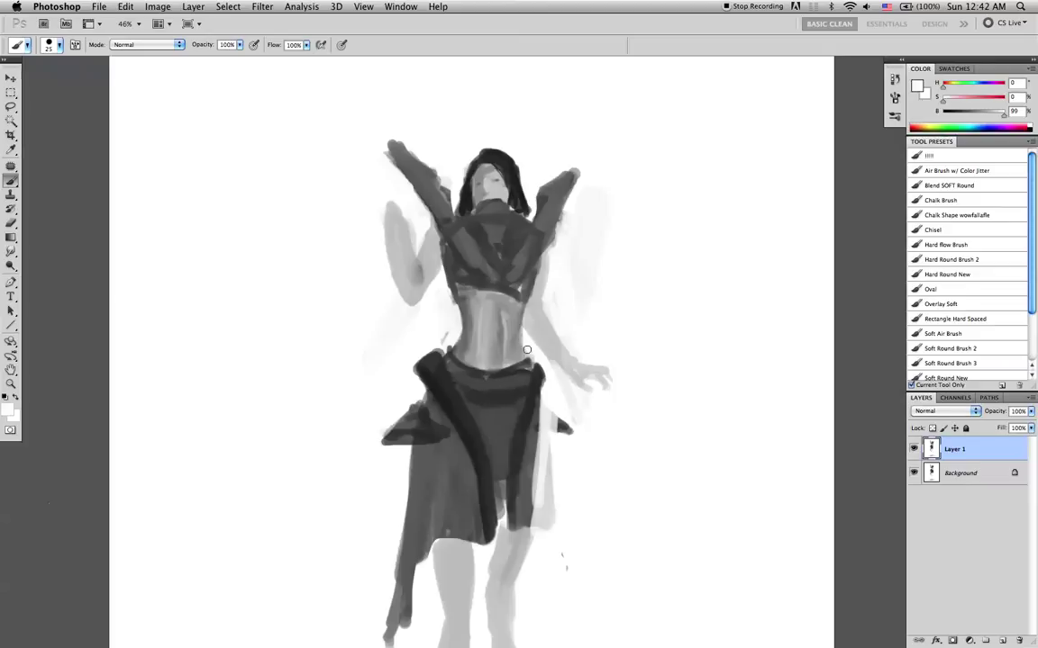
{"action": "left_click_drag", "start_coordinate": [524, 346], "coordinate": [526, 363]}
{"action": "left_click", "coordinate": [513, 321], "text": "alt"}
{"action": "key", "text": "bracketright"}
{"action": "key", "text": "bracketright"}
{"action": "key", "text": "bracketright"}
{"action": "key", "text": "bracketright"}
- Refine the midriff's side below the top with a sampled 37% grey and a 30 px smudge at 40% strength
{"action": "left_click", "coordinate": [524, 310], "text": "alt"}
{"action": "key", "text": "bracketleft"}
{"action": "key", "text": "bracketleft"}
{"action": "key", "text": "bracketleft"}
{"action": "left_click", "coordinate": [527, 353], "text": "alt"}
{"action": "key", "text": "r"}
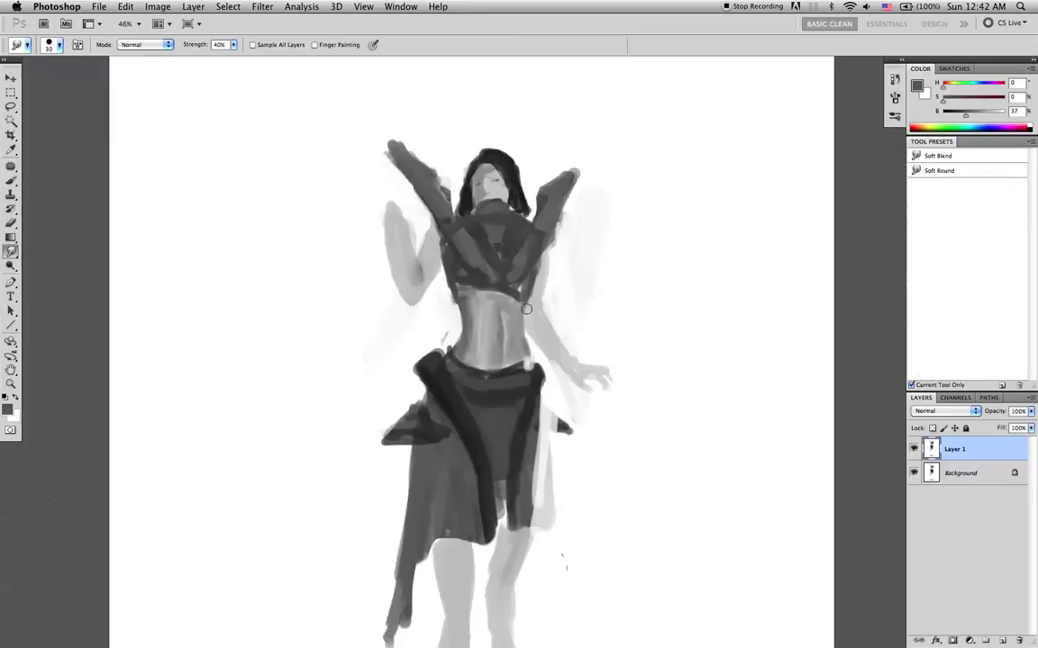
- Paint the top's curved lower hem with 31% grey at 20 px and darken it with a sampled 16% grey at 25 px
{"action": "key", "text": "b"}
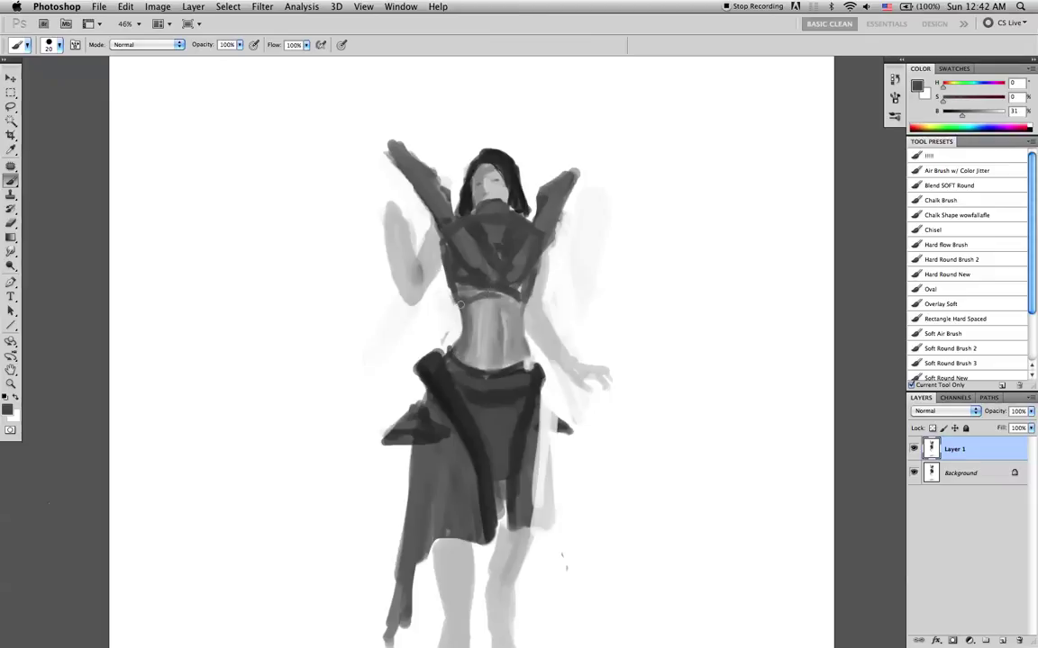
{"action": "left_click", "coordinate": [436, 387], "text": "alt"}
{"action": "key", "text": "bracketright"}
{"action": "left_click_drag", "start_coordinate": [460, 293], "coordinate": [463, 302]}
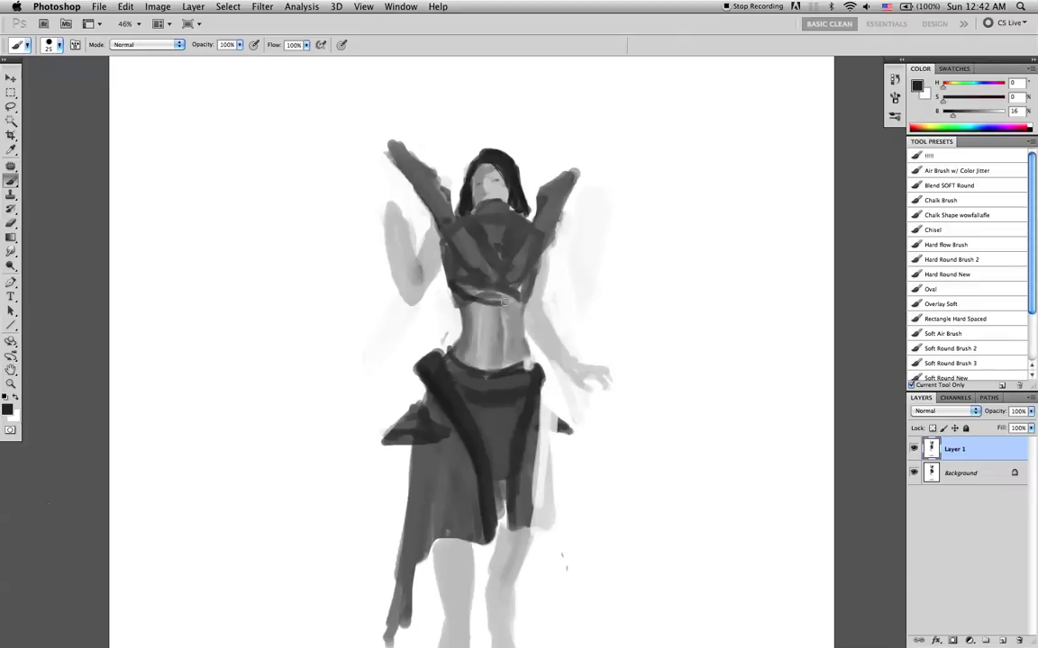
{"action": "left_click_drag", "start_coordinate": [463, 292], "coordinate": [483, 300]}
{"action": "left_click_drag", "start_coordinate": [457, 289], "coordinate": [487, 304]}
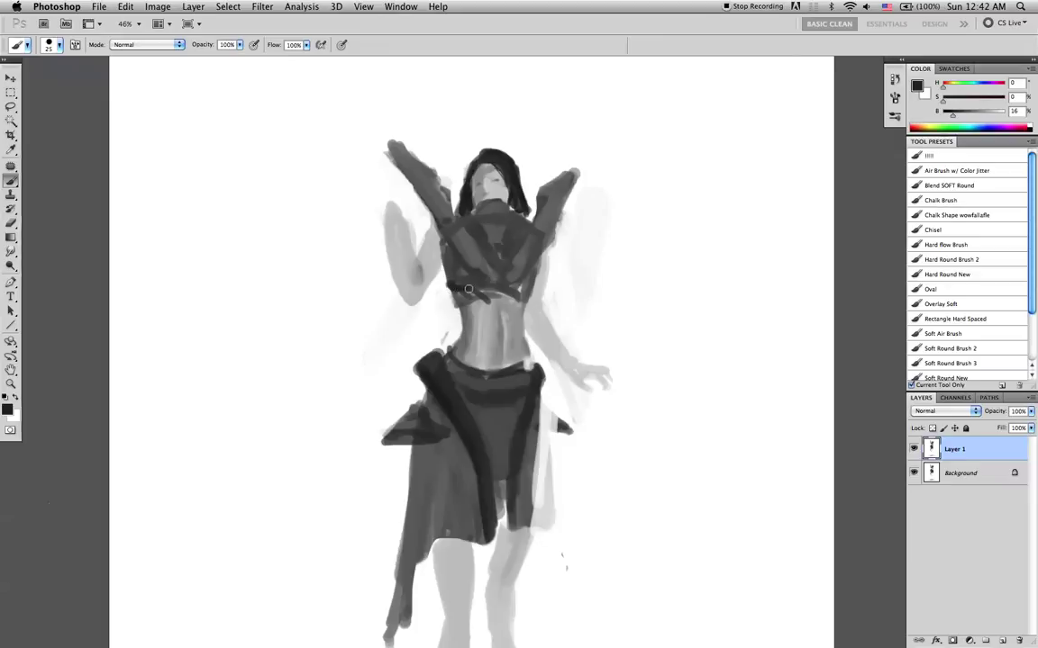
{"action": "left_click_drag", "start_coordinate": [478, 291], "coordinate": [506, 304]}
{"action": "left_click_drag", "start_coordinate": [529, 291], "coordinate": [516, 302]}
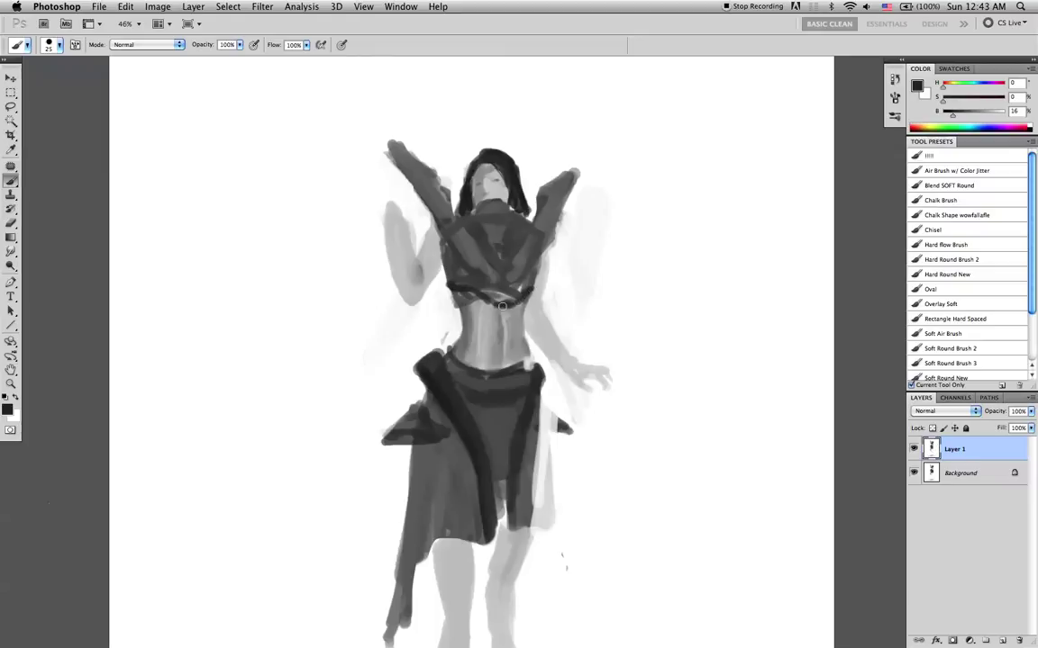
- Fill the top's chest over the crossed lapels with a sampled 27% grey, enlarging the brush from 40 to 60 px
{"action": "key", "text": "bracketright"}
{"action": "key", "text": "bracketright"}
{"action": "key", "text": "bracketright"}
{"action": "left_click", "coordinate": [466, 273], "text": "alt"}
{"action": "left_click", "coordinate": [472, 274], "text": "alt"}
{"action": "mouse_move", "coordinate": [455, 262]}
{"action": "left_mouse_down"}
{"action": "mouse_move", "coordinate": [454, 273]}
{"action": "mouse_move", "coordinate": [453, 246]}
{"action": "left_mouse_up"}
{"action": "left_click_drag", "start_coordinate": [488, 292], "coordinate": [526, 293]}
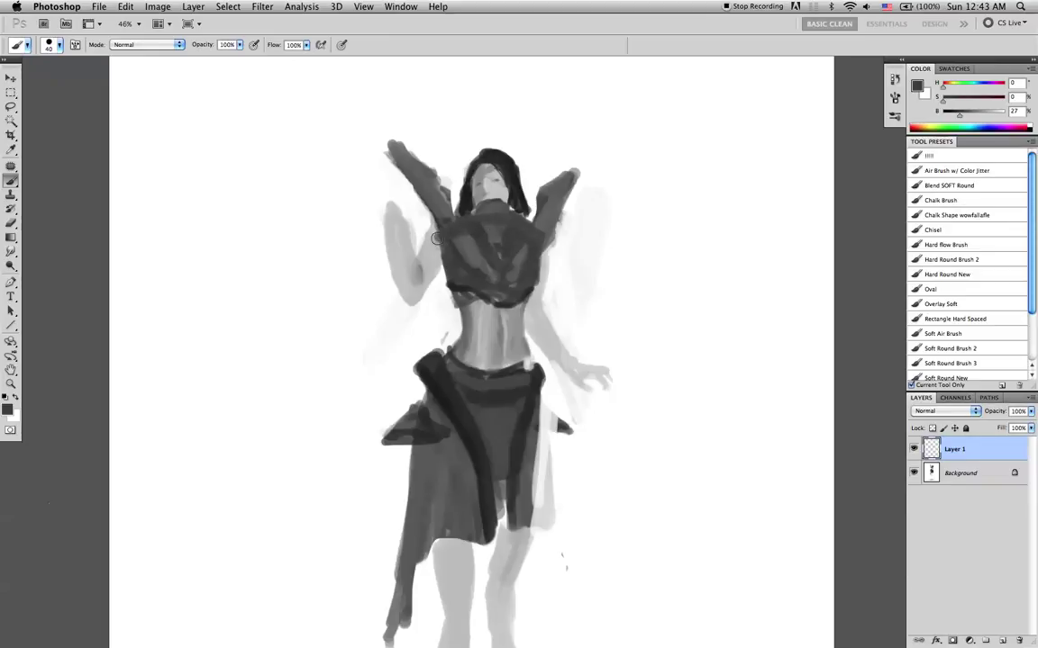
{"action": "key", "text": "]"}
{"action": "mouse_move", "coordinate": [461, 241]}
{"action": "left_mouse_down"}
{"action": "mouse_move", "coordinate": [475, 281]}
{"action": "mouse_move", "coordinate": [487, 276]}
{"action": "mouse_move", "coordinate": [479, 238]}
{"action": "mouse_move", "coordinate": [515, 282]}
{"action": "mouse_move", "coordinate": [511, 236]}
{"action": "mouse_move", "coordinate": [494, 225]}
{"action": "mouse_move", "coordinate": [516, 228]}
{"action": "mouse_move", "coordinate": [526, 256]}
{"action": "mouse_move", "coordinate": [466, 261]}
{"action": "left_mouse_up"}
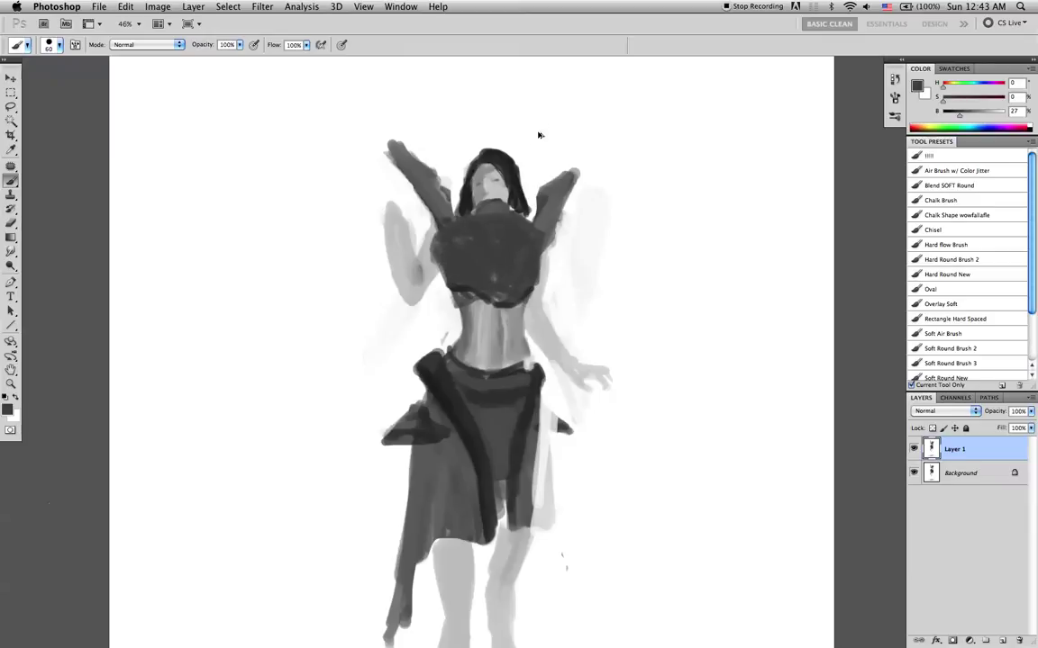
- Mirror the canvas back, sample the skirt's 14% grey, and ready a 45 px smudge at 40% strength for the top's shoulder
{"action": "key", "text": "super+shift+h"}
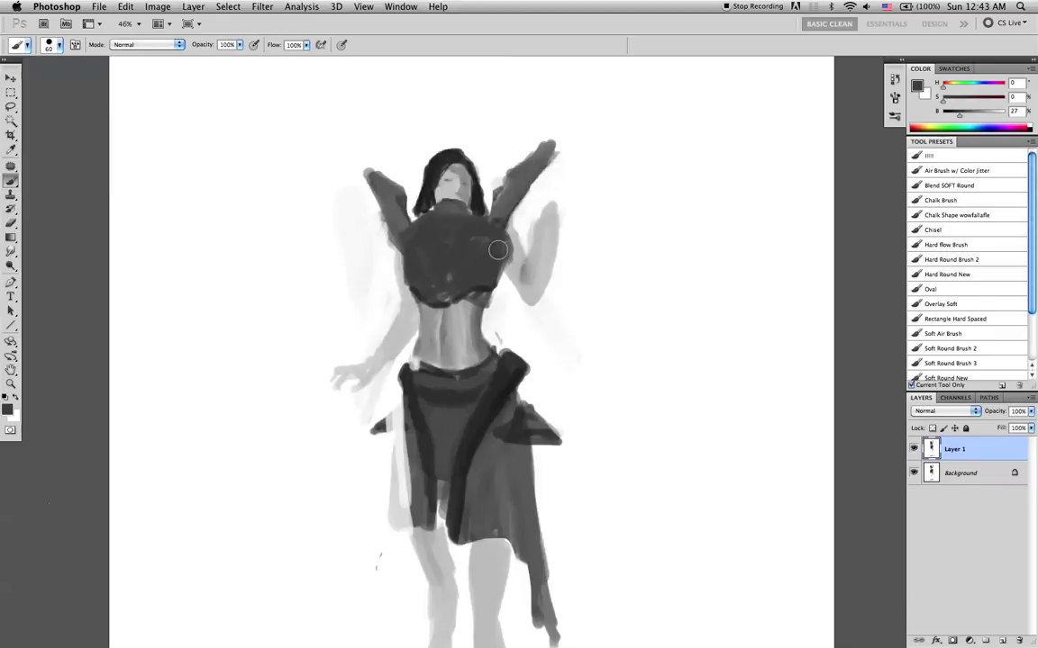
{"action": "left_click", "coordinate": [450, 277], "text": "alt"}
{"action": "left_click", "coordinate": [448, 280], "text": "alt"}
{"action": "left_click", "coordinate": [461, 334], "text": "alt"}
{"action": "left_click", "coordinate": [460, 222], "text": "alt"}
{"action": "left_click", "coordinate": [497, 400], "text": "alt"}
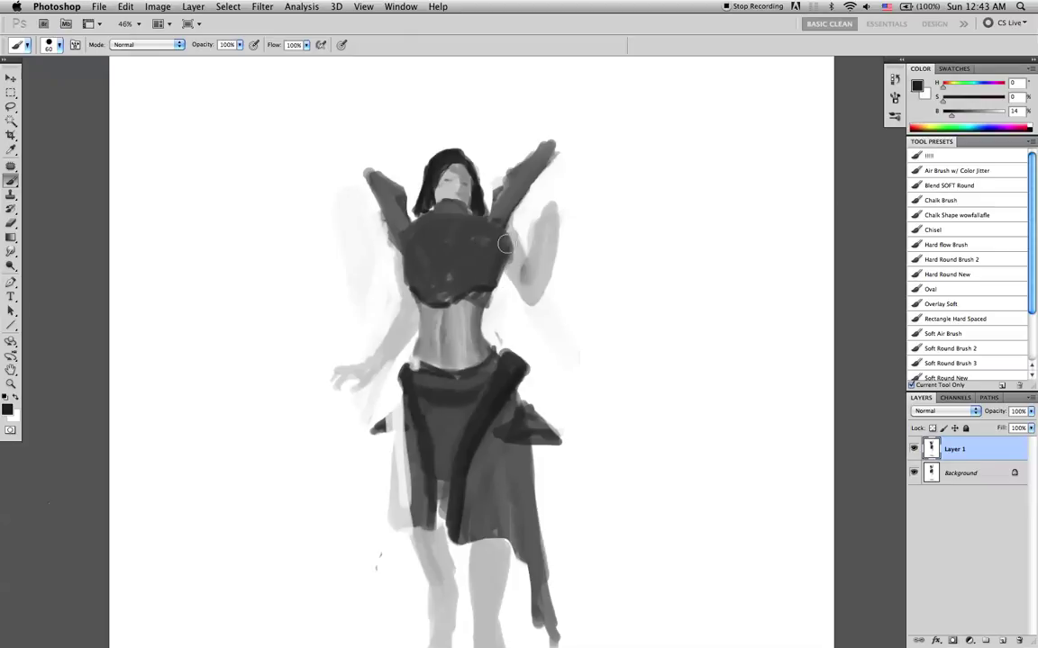
{"action": "key", "text": "r"}
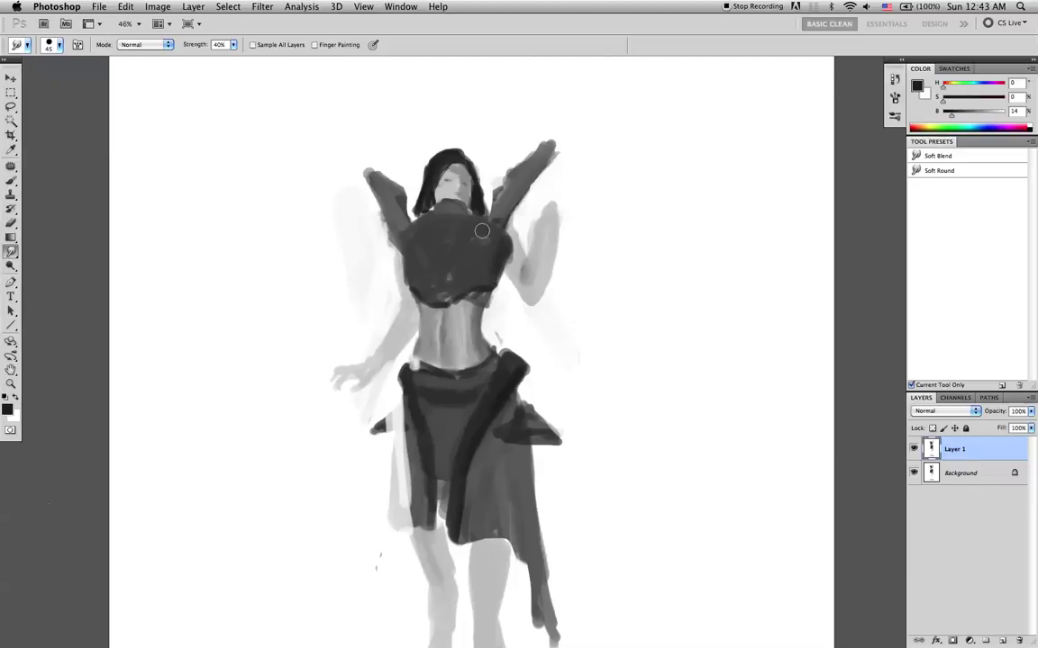
- Try darkening the top's narrow-lapel side with 14% grey at 60 px, and undo the strokes
{"action": "key", "text": "b"}
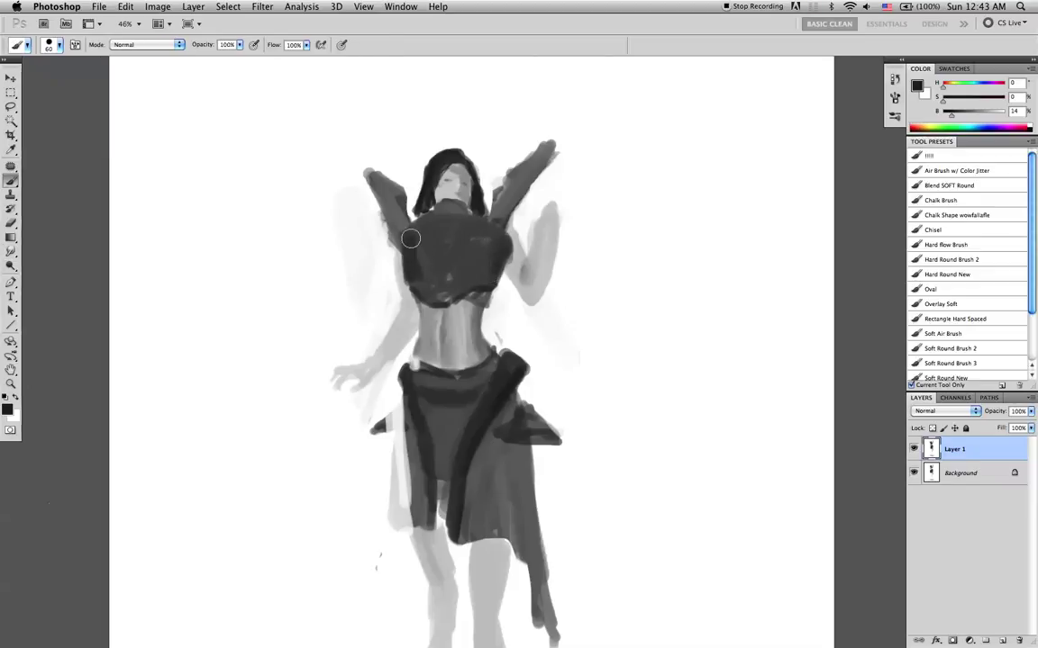
{"action": "mouse_move", "coordinate": [410, 235]}
{"action": "left_mouse_down"}
{"action": "mouse_move", "coordinate": [412, 278]}
{"action": "mouse_move", "coordinate": [408, 224]}
{"action": "mouse_move", "coordinate": [420, 291]}
{"action": "left_mouse_up"}
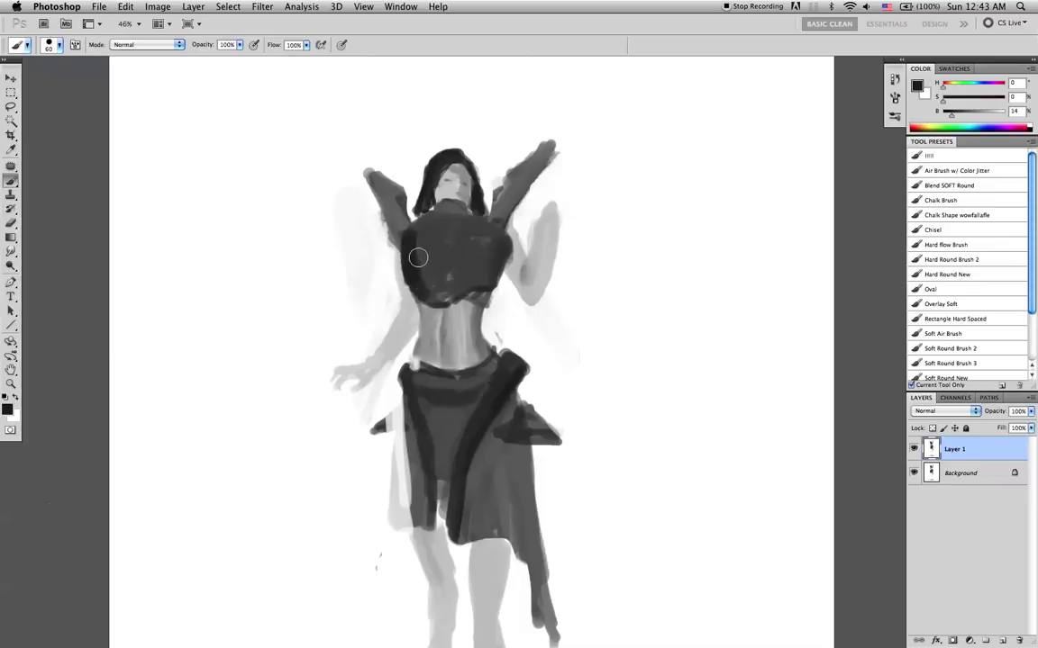
{"action": "key", "text": "super+alt+z"}
{"action": "key", "text": "super+alt+z"}
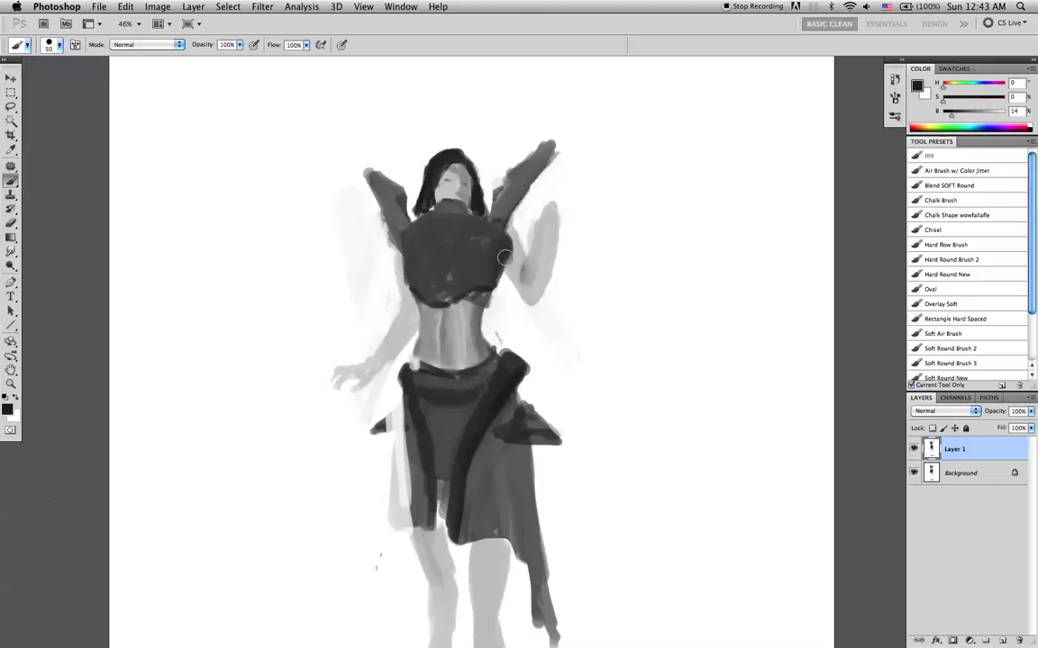
- Lighten the skirt's waistband with a sampled 38% grey at 25 px
{"action": "key", "text": "bracketleft"}
{"action": "key", "text": "bracketleft"}
{"action": "left_click", "coordinate": [488, 366], "text": "alt"}
{"action": "left_click_drag", "start_coordinate": [464, 374], "coordinate": [427, 382]}
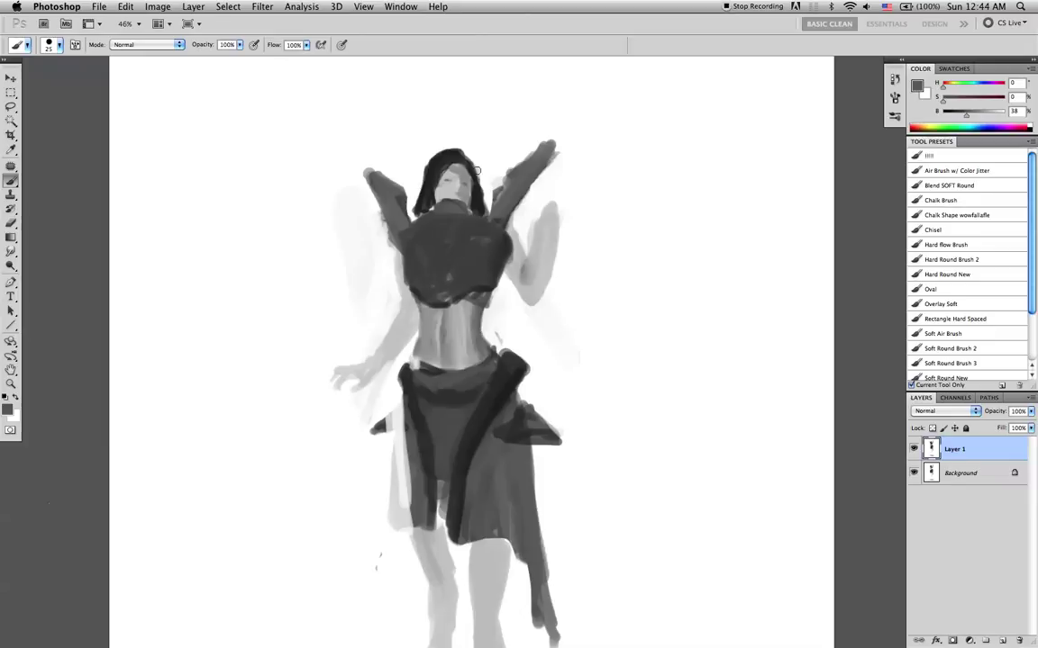
- Paint over the facial features with sampled 79% grey at 25 px, and define the scarf with 14% grey at 9 px and 35% at 15 px
{"action": "left_click", "coordinate": [455, 172], "text": "alt"}
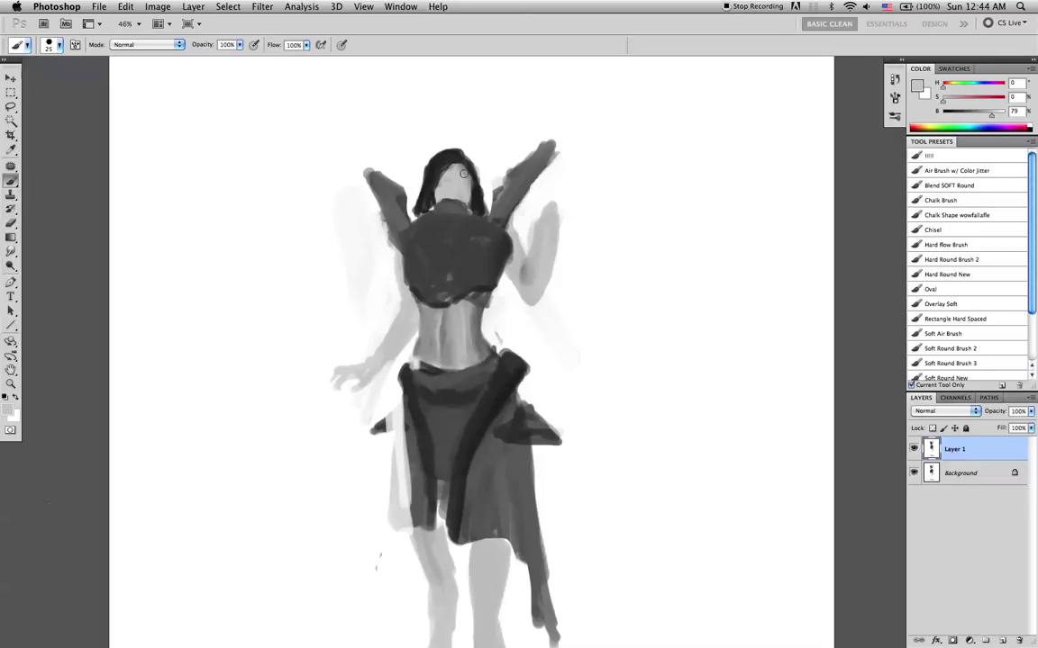
{"action": "left_click", "coordinate": [461, 172], "text": "alt"}
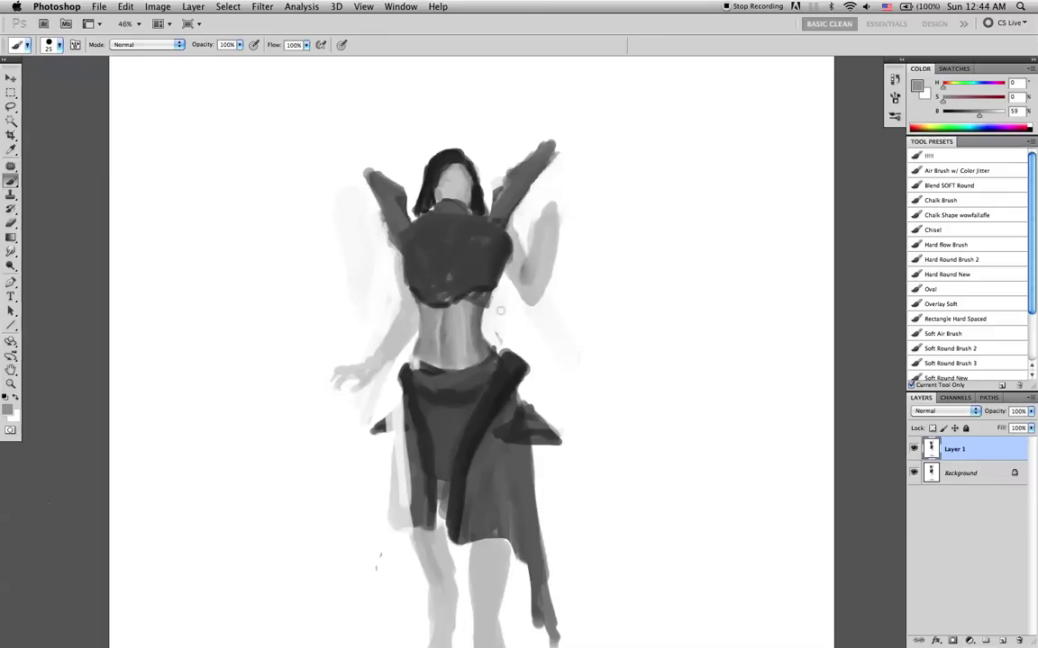
{"action": "left_click", "coordinate": [502, 372], "text": "alt"}
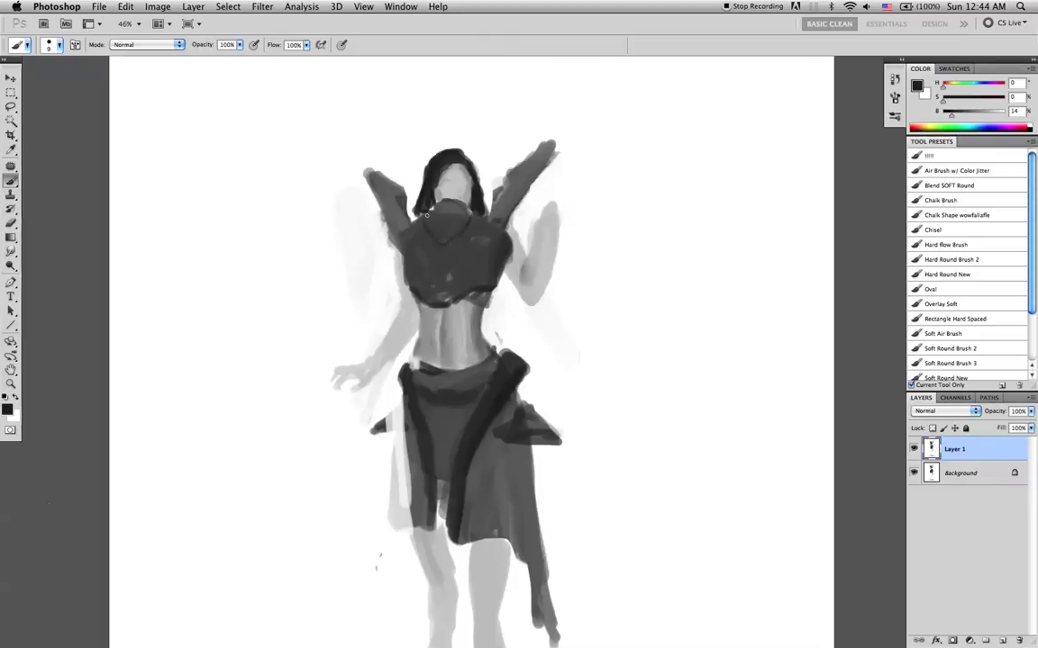
{"action": "left_click", "coordinate": [425, 216], "text": "alt"}
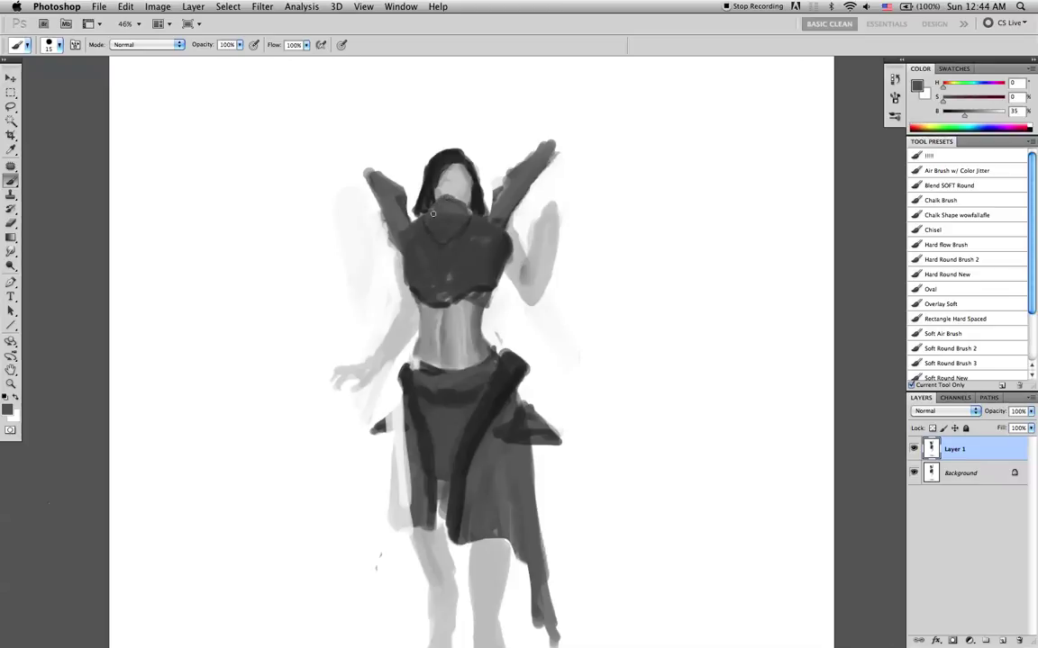
{"action": "mouse_move", "coordinate": [432, 228]}
{"action": "left_mouse_down"}
{"action": "mouse_move", "coordinate": [447, 209]}
{"action": "mouse_move", "coordinate": [464, 214]}
{"action": "mouse_move", "coordinate": [453, 231]}
{"action": "left_mouse_up"}
- Paint a dark shoulder cap at the base of the larger raised lapel with a sampled 14% grey at 25 px
{"action": "left_click", "coordinate": [475, 288], "text": "alt"}
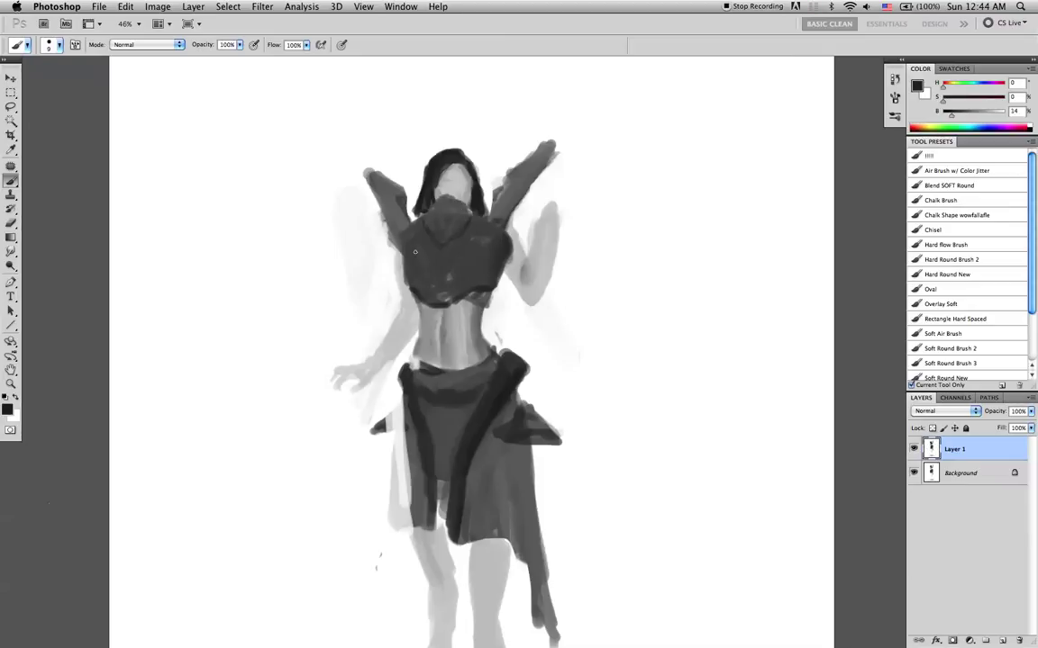
{"action": "mouse_move", "coordinate": [496, 227]}
{"action": "left_mouse_down"}
{"action": "mouse_move", "coordinate": [511, 234]}
{"action": "mouse_move", "coordinate": [505, 225]}
{"action": "left_mouse_up"}
{"action": "key", "text": "super+z"}
{"action": "key", "text": "bracketright"}
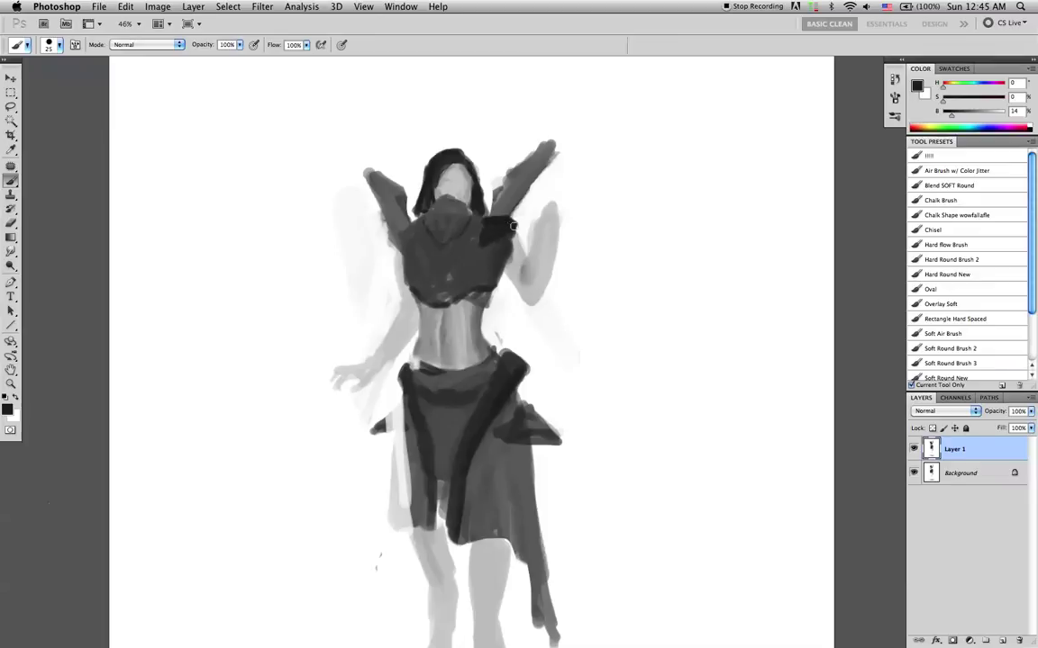
- Paint out the larger raised lapel with 99% white at 25 px, and sample the shoulder cap's 16% grey at 10 px
{"action": "key", "text": "x"}
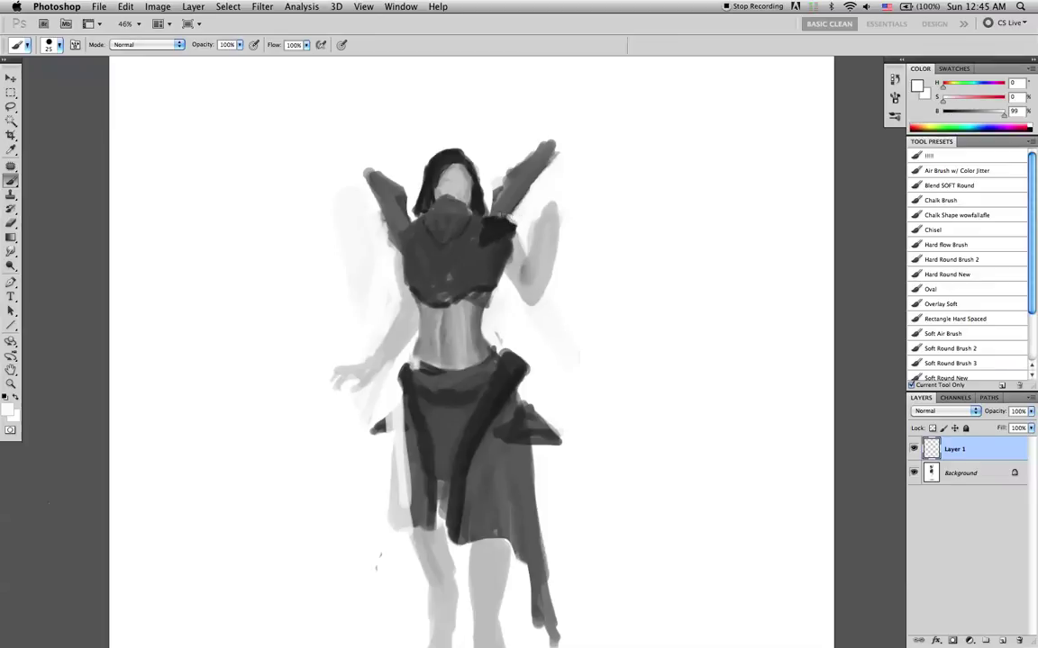
{"action": "mouse_move", "coordinate": [501, 214]}
{"action": "left_mouse_down"}
{"action": "mouse_move", "coordinate": [511, 170]}
{"action": "mouse_move", "coordinate": [540, 148]}
{"action": "mouse_move", "coordinate": [536, 166]}
{"action": "mouse_move", "coordinate": [548, 144]}
{"action": "mouse_move", "coordinate": [502, 185]}
{"action": "mouse_move", "coordinate": [512, 214]}
{"action": "mouse_move", "coordinate": [516, 206]}
{"action": "left_mouse_up"}
{"action": "left_click", "coordinate": [494, 229], "text": "alt"}
{"action": "key", "text": "bracketleft"}
{"action": "key", "text": "bracketleft"}
{"action": "key", "text": "bracketleft"}
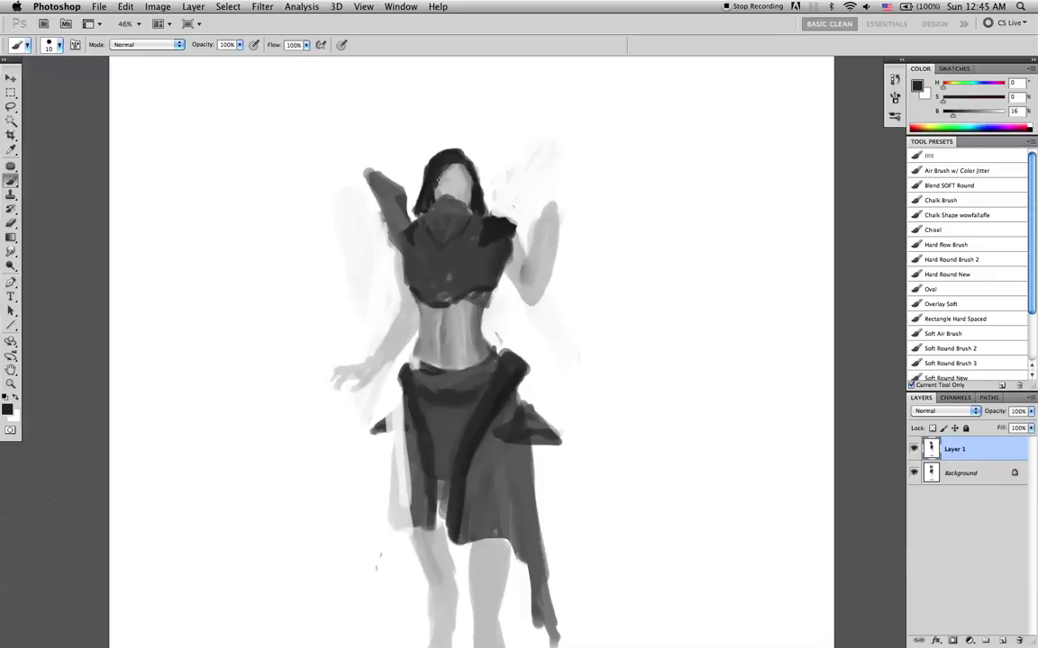
- Paint out the smaller raised lapel with white at 30 px, and sample black beside the scarf
{"action": "left_click", "coordinate": [498, 403], "text": "alt"}
{"action": "key", "text": "x"}
{"action": "mouse_move", "coordinate": [387, 229]}
{"action": "left_mouse_down"}
{"action": "mouse_move", "coordinate": [407, 214]}
{"action": "mouse_move", "coordinate": [356, 184]}
{"action": "mouse_move", "coordinate": [361, 207]}
{"action": "mouse_move", "coordinate": [378, 170]}
{"action": "left_mouse_up"}
{"action": "left_click", "coordinate": [462, 200], "text": "alt"}
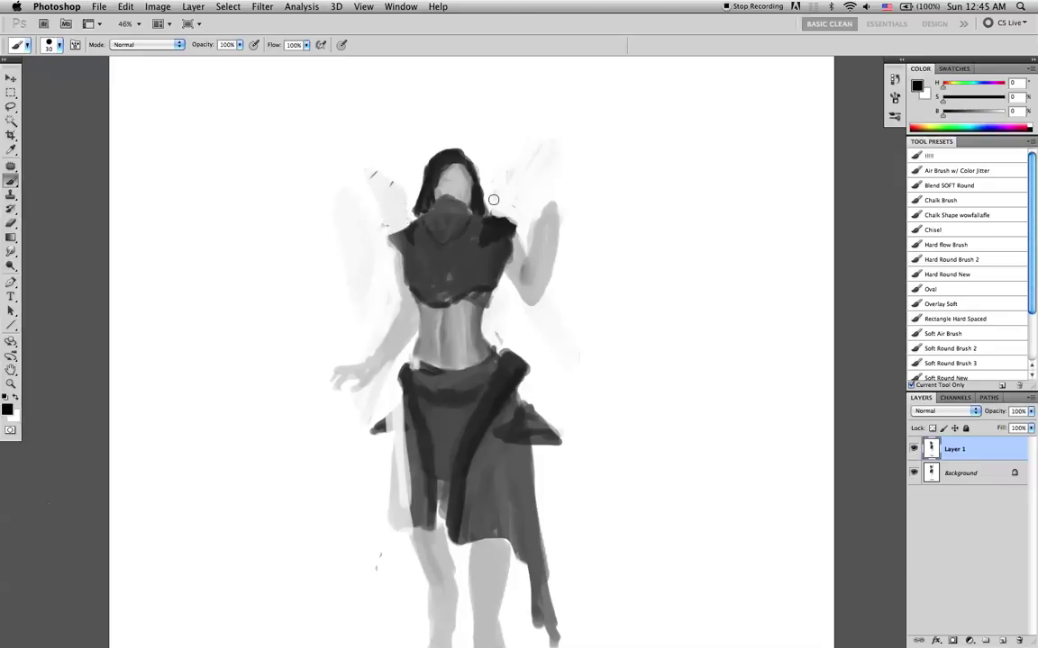
- Tidy the dark shoulder cap's inner edge with a sampled 27% grey at 9 px
{"action": "left_click", "coordinate": [501, 225], "text": "alt"}
{"action": "left_click", "coordinate": [481, 228], "text": "alt"}
{"action": "key", "text": "bracketleft"}
{"action": "key", "text": "bracketleft"}
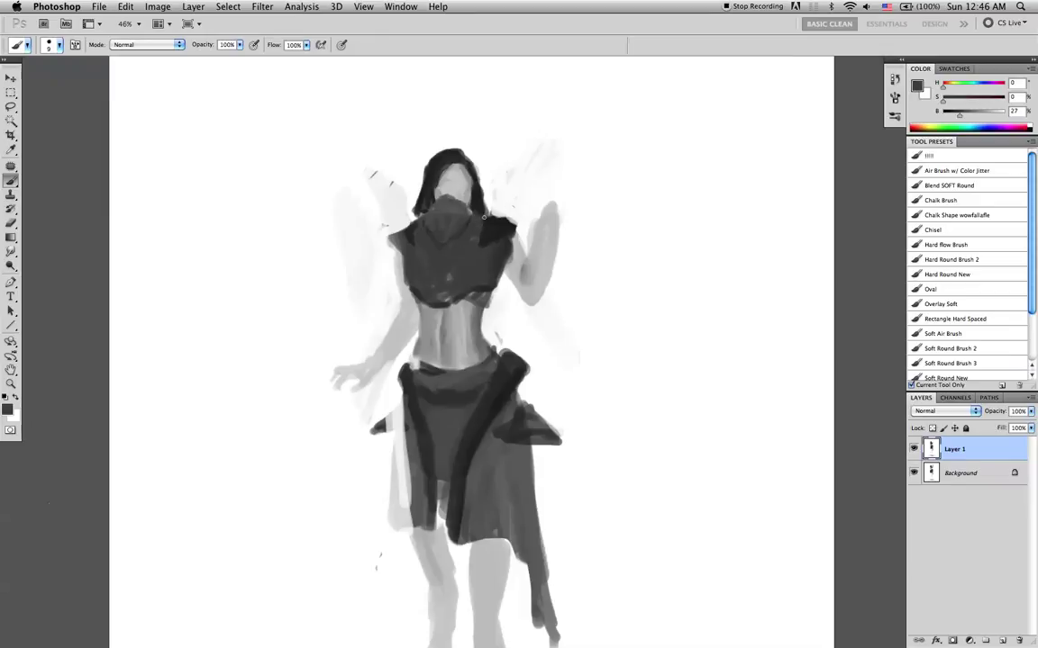
- Paint vertical strokes down the chest beside the dark shoulder cap with a sampled grey at 35 px
{"action": "left_click", "coordinate": [478, 256], "text": "alt"}
{"action": "key", "text": "bracketright"}
{"action": "key", "text": "bracketright"}
{"action": "key", "text": "bracketright"}
{"action": "left_click_drag", "start_coordinate": [473, 245], "coordinate": [474, 273]}
{"action": "left_click_drag", "start_coordinate": [475, 226], "coordinate": [473, 272]}
- Lighten the chest panel between the scarf and shoulder cap with sampled 38% and 40% greys at 35 px
{"action": "left_click", "coordinate": [442, 240], "text": "alt"}
{"action": "left_click", "coordinate": [450, 269], "text": "alt"}
{"action": "left_click", "coordinate": [452, 274], "text": "alt"}
{"action": "left_click", "coordinate": [451, 276], "text": "alt"}
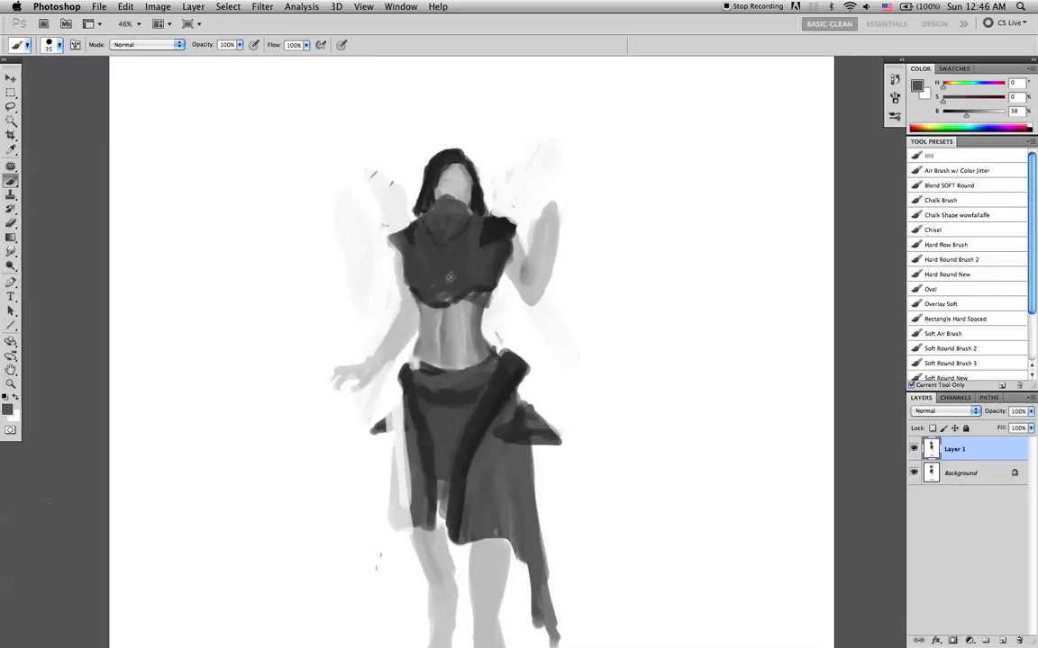
{"action": "left_click", "coordinate": [495, 264], "text": "alt"}
{"action": "left_click", "coordinate": [453, 275], "text": "alt"}
{"action": "left_click", "coordinate": [475, 274], "text": "alt"}
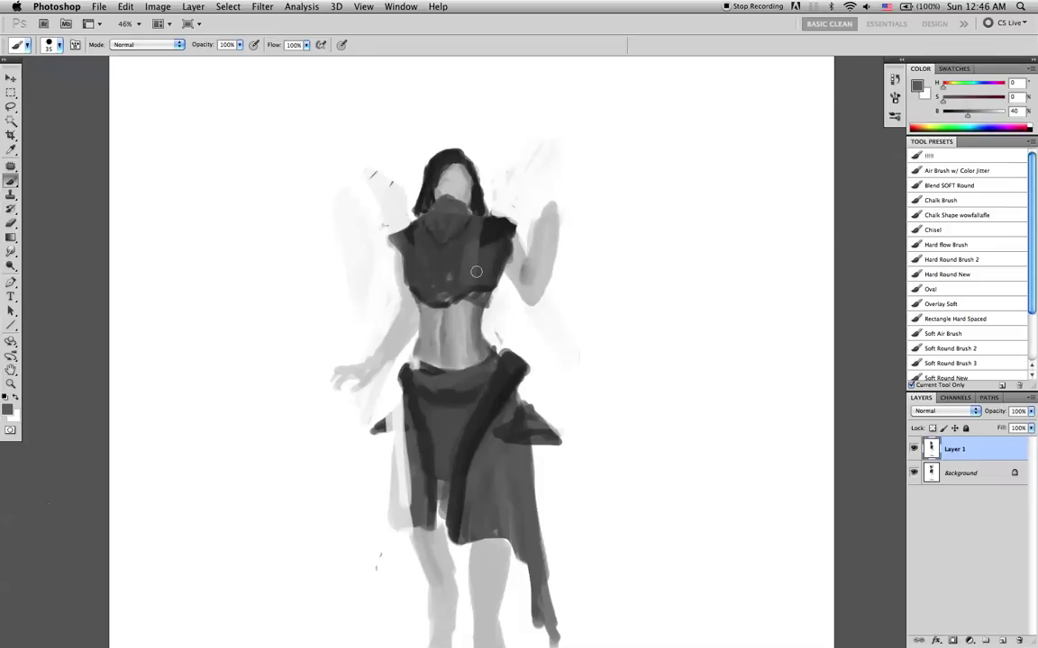
- Lighten the centre of the top broadly with 40% grey at 70 px
{"action": "key", "text": "bracketright"}
{"action": "key", "text": "bracketright"}
{"action": "key", "text": "bracketright"}
{"action": "key", "text": "bracketright"}
{"action": "key", "text": "bracketright"}
{"action": "left_click_drag", "start_coordinate": [461, 256], "coordinate": [443, 289]}
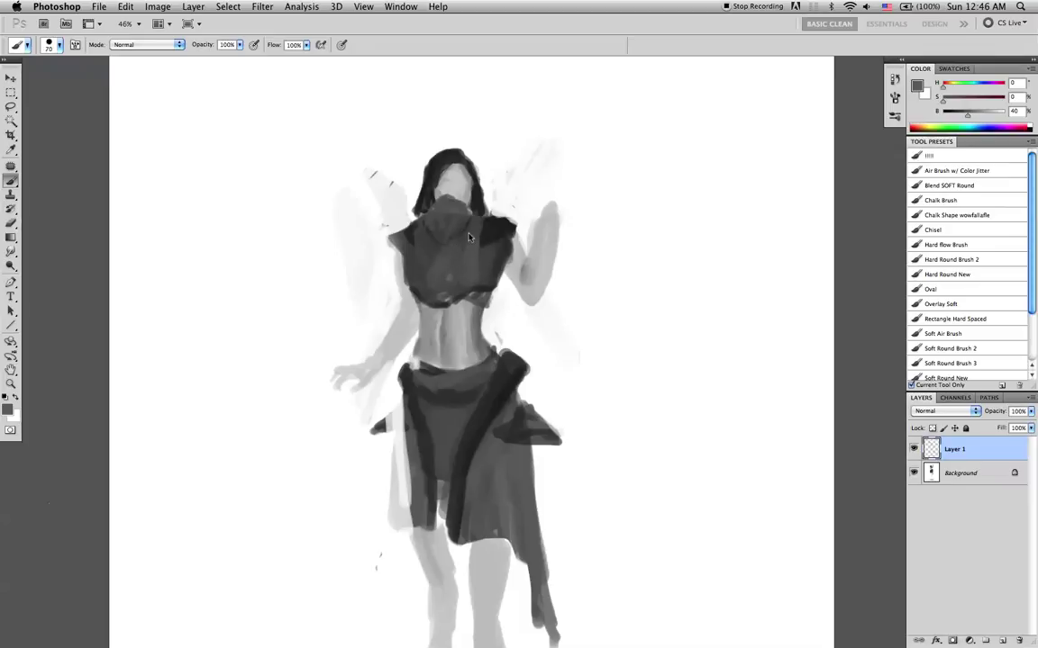
- Even out the chest tones with sampled greys including 29% at 70 px, and sample the top's shadowed side at 20% brightness
{"action": "left_click", "coordinate": [424, 262], "text": "alt"}
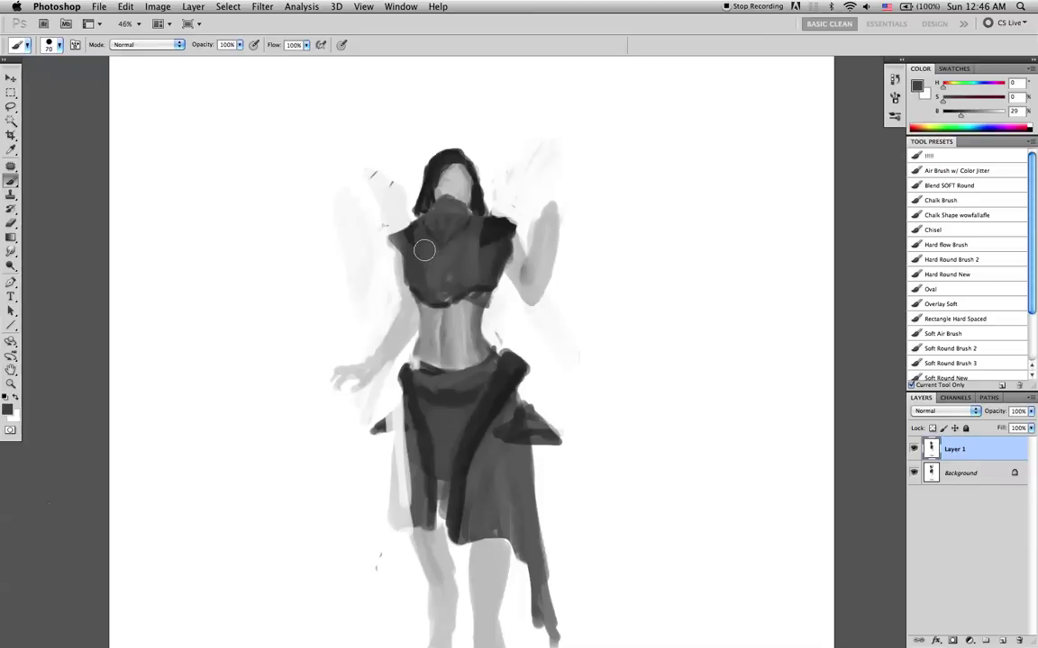
{"action": "left_click", "coordinate": [458, 274], "text": "alt"}
{"action": "left_click_drag", "start_coordinate": [471, 246], "coordinate": [463, 254]}
{"action": "left_click", "coordinate": [498, 262], "text": "alt"}
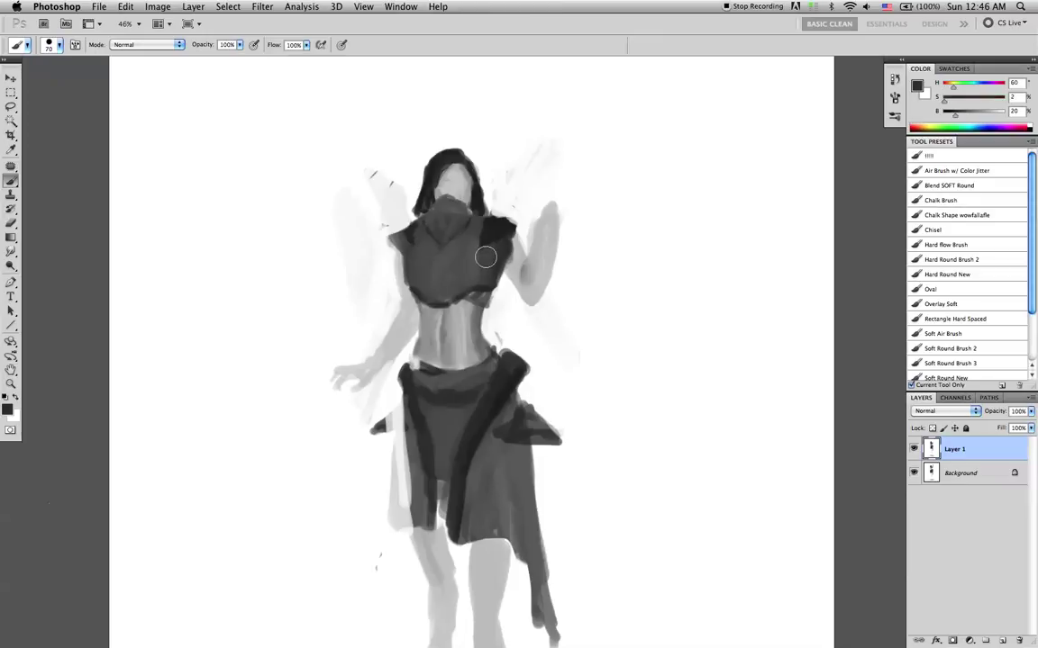
- Blend the chest beside the top's shadowed side with a sampled 37% grey at 45 px
{"action": "key", "text": "bracketleft"}
{"action": "key", "text": "bracketleft"}
{"action": "key", "text": "bracketleft"}
{"action": "left_click", "coordinate": [477, 260], "text": "alt"}
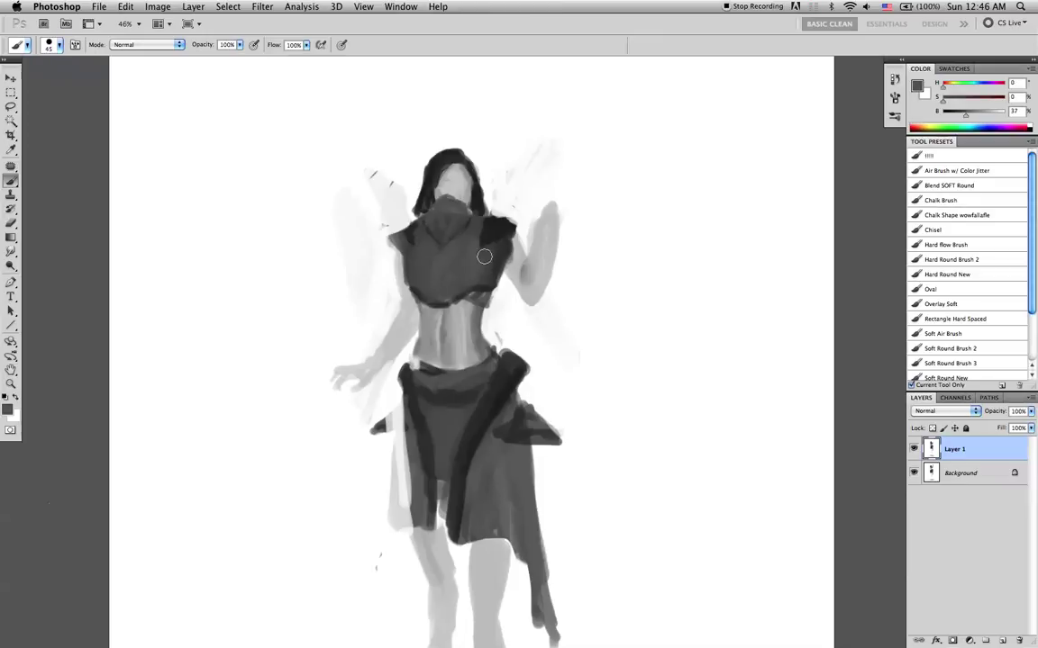
- Merge the painting down, stamp it onto a fresh layer, and touch up the top's shadowed edge with sampled 20% grey at 30 px
{"action": "key", "text": "super+e"}
{"action": "key", "text": "alt+shift+super+n"}
{"action": "key", "text": "alt+shift+super+e"}
{"action": "left_click", "coordinate": [511, 257], "text": "alt"}
{"action": "key", "text": "bracketleft"}
{"action": "key", "text": "bracketleft"}
{"action": "key", "text": "bracketleft"}
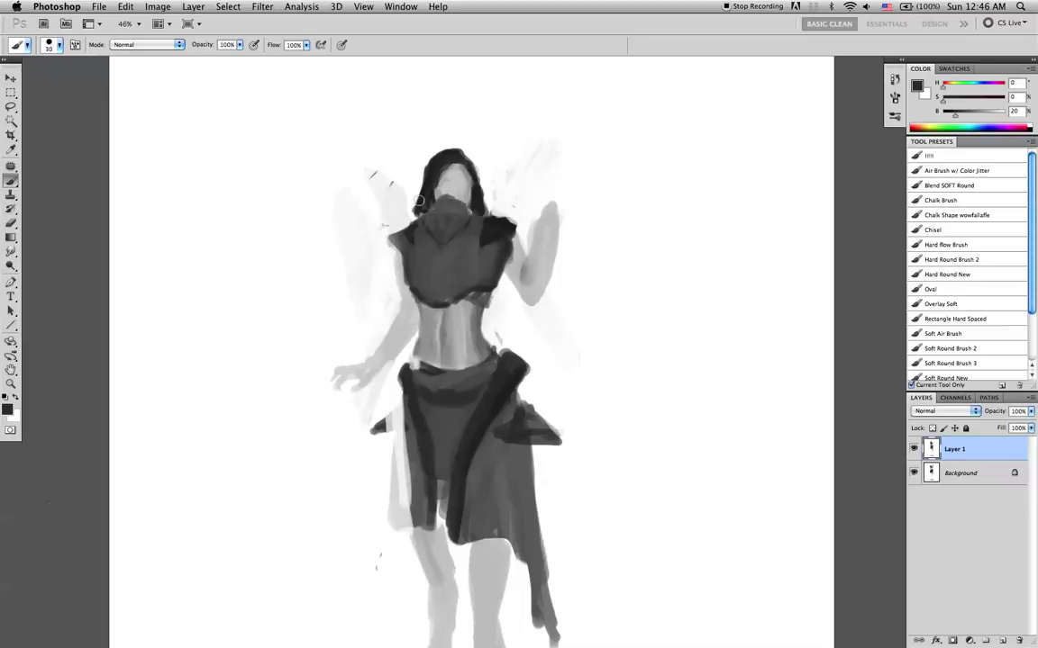
- Flip the canvas horizontally and paint out the stray marks on both sides of the head with white
{"action": "key", "text": "super+shift+h"}
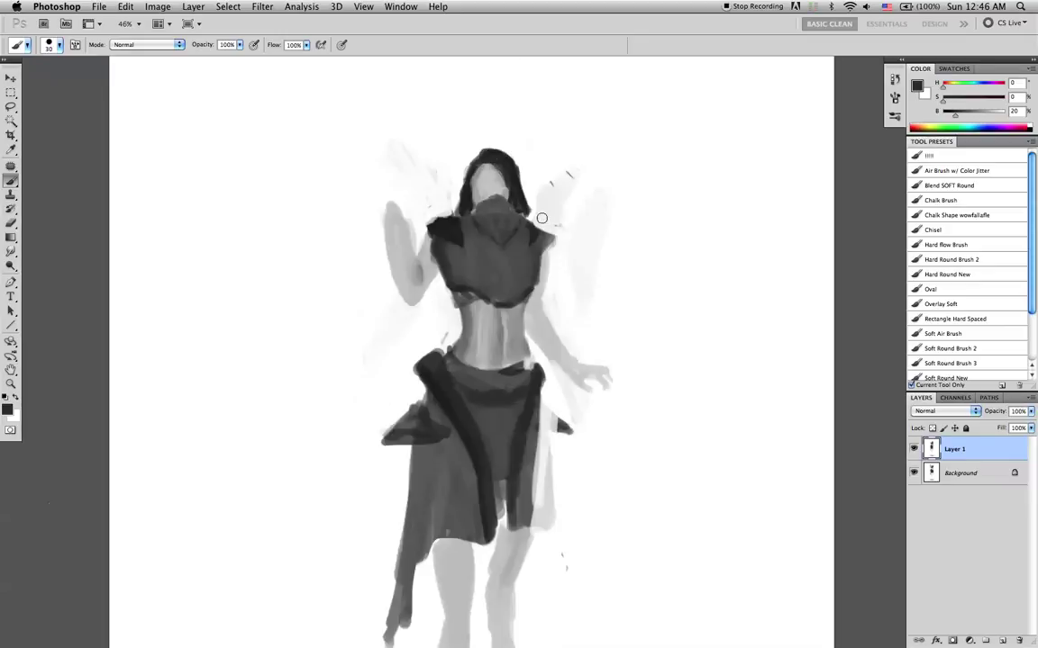
{"action": "key", "text": "x"}
{"action": "key", "text": "bracketright"}
{"action": "key", "text": "bracketright"}
{"action": "key", "text": "bracketright"}
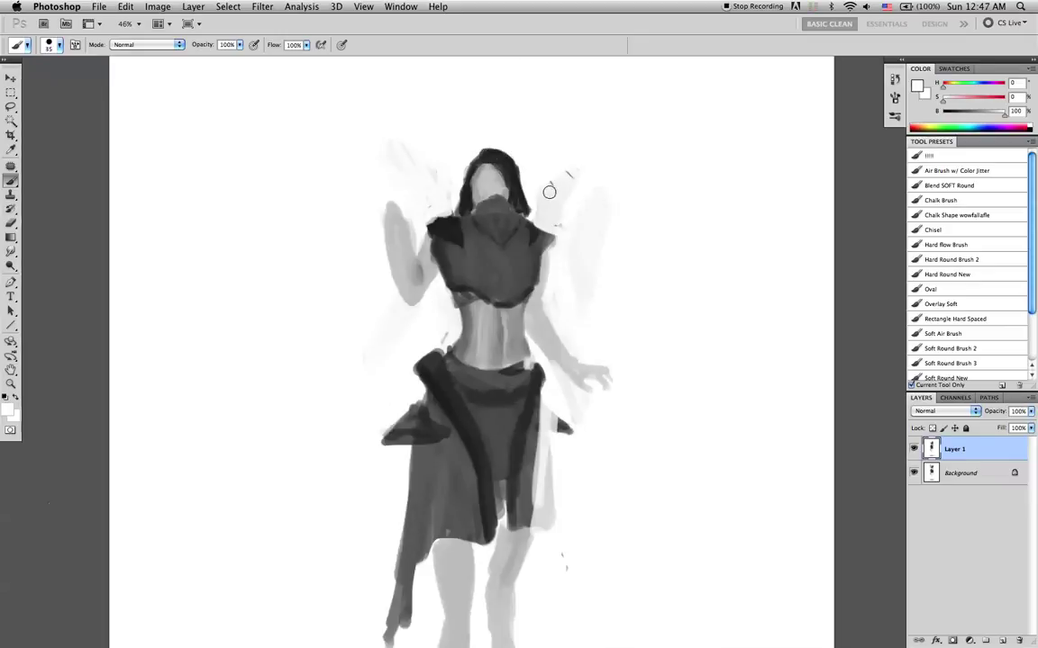
{"action": "mouse_move", "coordinate": [545, 164]}
{"action": "left_mouse_down"}
{"action": "mouse_move", "coordinate": [588, 213]}
{"action": "mouse_move", "coordinate": [539, 176]}
{"action": "left_mouse_up"}
{"action": "mouse_move", "coordinate": [444, 155]}
{"action": "left_mouse_down"}
{"action": "mouse_move", "coordinate": [445, 192]}
{"action": "mouse_move", "coordinate": [419, 149]}
{"action": "left_mouse_up"}
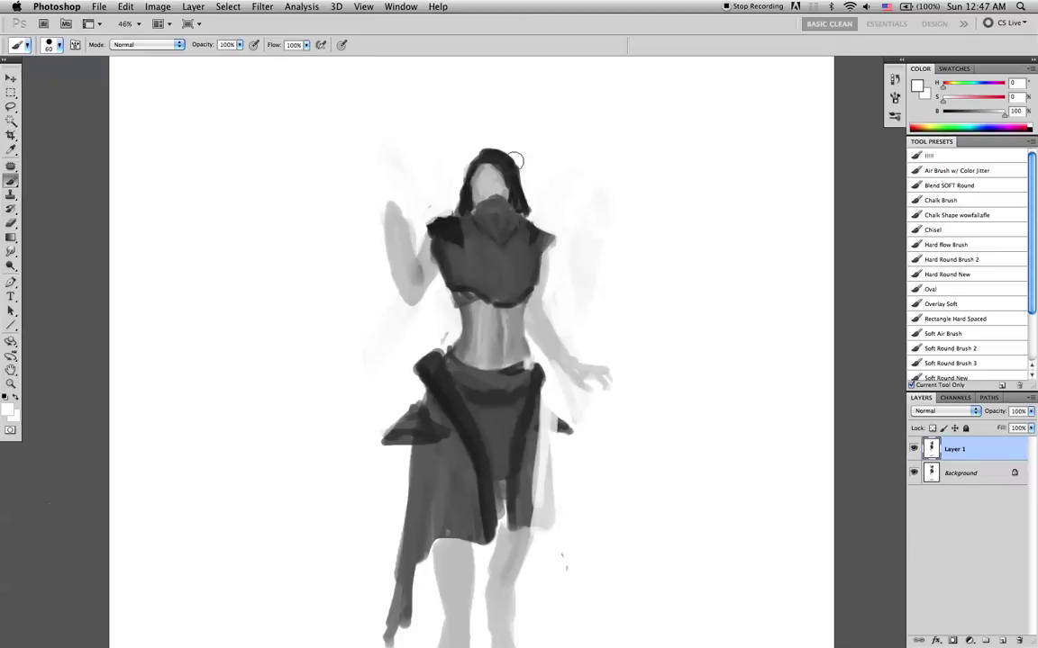
- Darken the hem corner of the cropped top below the shoulder cap with a sampled 16% grey and a small brush
{"action": "key", "text": "d"}
{"action": "left_click", "coordinate": [457, 227], "text": "alt"}
{"action": "key", "text": "bracketleft"}
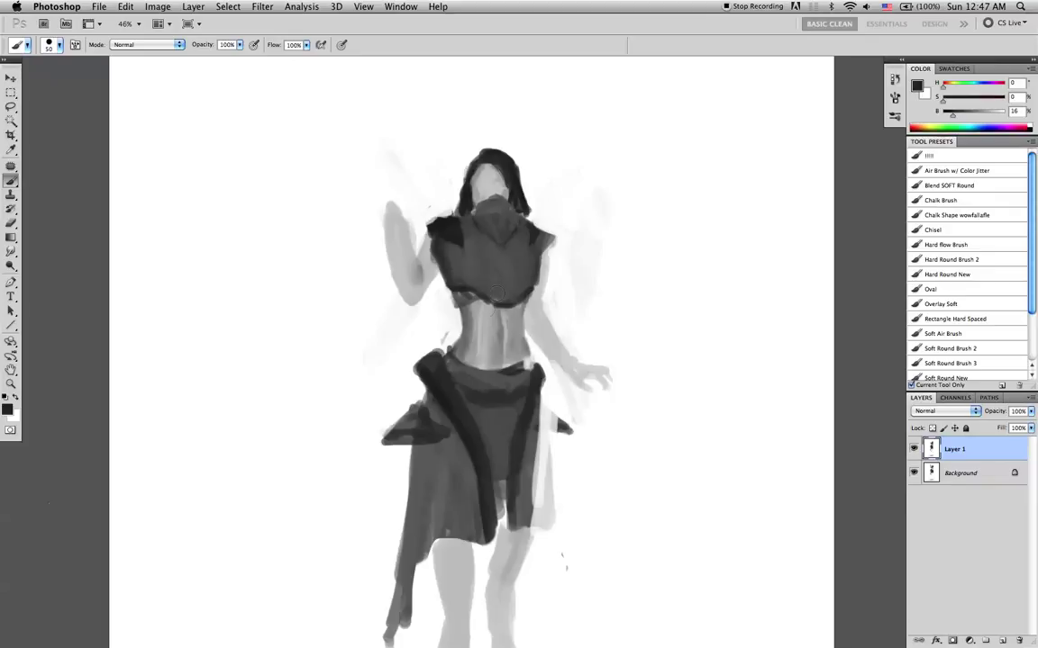
{"action": "key", "text": "bracketleft"}
{"action": "key", "text": "bracketleft"}
{"action": "key", "text": "bracketleft"}
{"action": "key", "text": "bracketleft"}
{"action": "key", "text": "bracketleft"}
{"action": "mouse_move", "coordinate": [466, 302]}
{"action": "left_mouse_down"}
{"action": "mouse_move", "coordinate": [458, 298]}
{"action": "mouse_move", "coordinate": [468, 299]}
{"action": "left_mouse_up"}
- Draw thin curved seam lines down the chest from scarf to hem with sampled 16% grey at 9 px
{"action": "left_click", "coordinate": [481, 279], "text": "alt"}
{"action": "left_click", "coordinate": [464, 235], "text": "alt"}
{"action": "key", "text": "bracketleft"}
{"action": "key", "text": "bracketleft"}
{"action": "left_click_drag", "start_coordinate": [474, 240], "coordinate": [483, 294]}
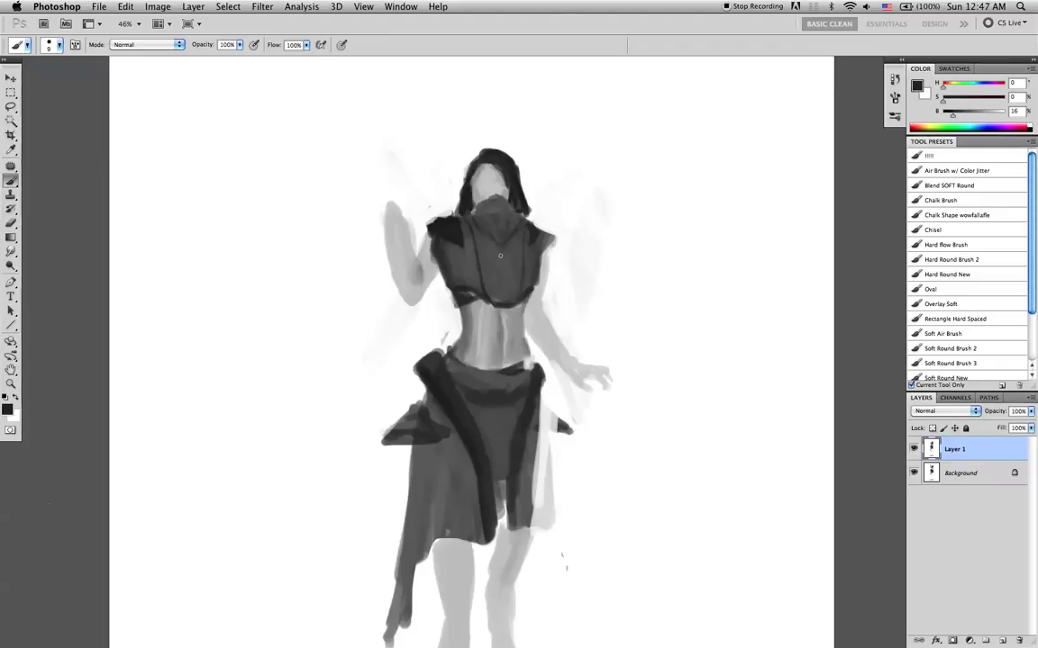
- Refine the scarf edge and both shoulders with sampled greys including 19% at 20 px, and deepen the shoulder cap with black at 9 px
{"action": "left_click", "coordinate": [508, 229], "text": "alt"}
{"action": "left_click", "coordinate": [503, 233], "text": "alt"}
{"action": "left_click", "coordinate": [535, 232], "text": "alt"}
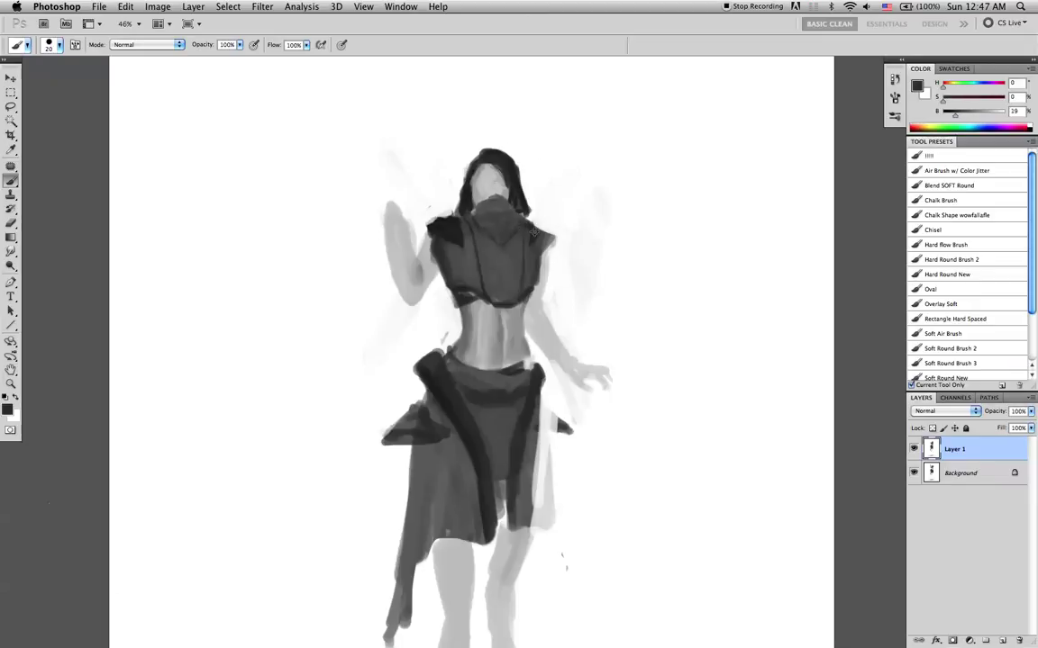
{"action": "left_click", "coordinate": [458, 228], "text": "alt"}
{"action": "key", "text": "bracketleft"}
{"action": "key", "text": "bracketleft"}
{"action": "left_click", "coordinate": [454, 227], "text": "alt"}
{"action": "key", "text": "d"}
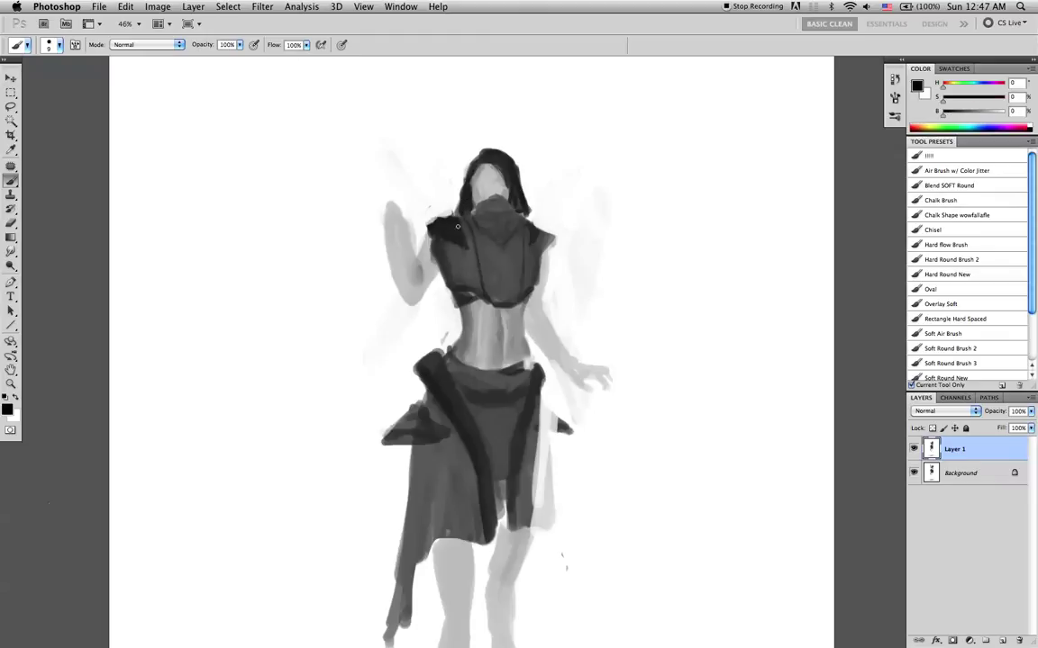
- Flip the canvas back and darken the top's hem corner under the bust with black and a larger brush
{"action": "key", "text": "ctrl+shift+h"}
{"action": "left_click_drag", "start_coordinate": [619, 257], "coordinate": [645, 197]}
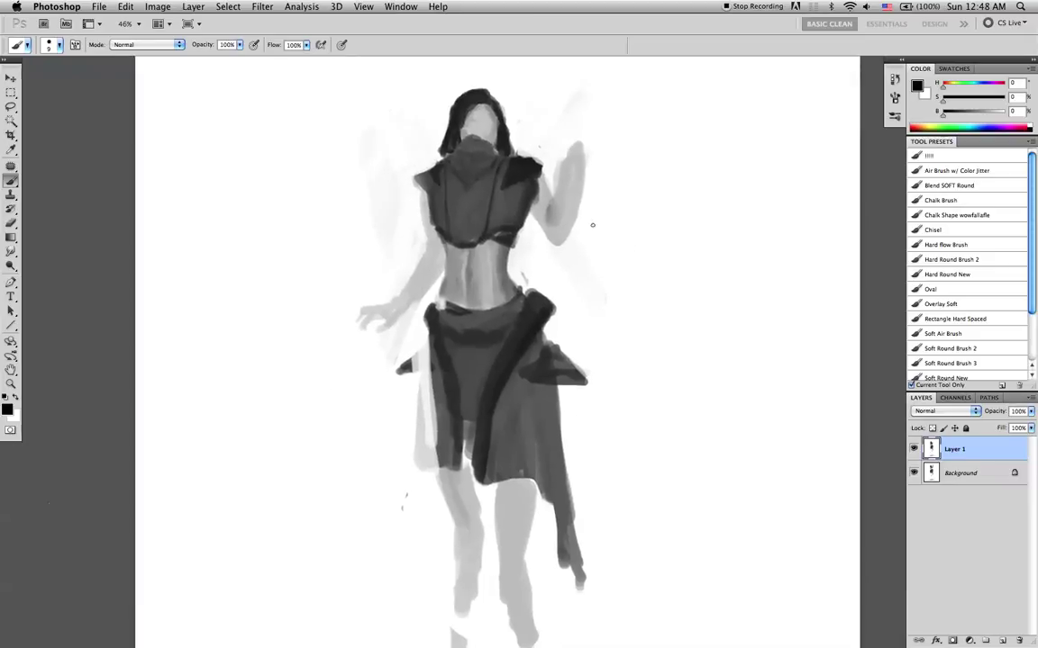
{"action": "left_click", "coordinate": [511, 236], "text": "alt"}
{"action": "key", "text": "d"}
{"action": "key", "text": "]"}
{"action": "key", "text": "]"}
{"action": "key", "text": "]"}
{"action": "key", "text": "]"}
{"action": "left_click_drag", "start_coordinate": [506, 240], "coordinate": [490, 238]}
- Sharpen the top's hem corner with sampled 15% grey at 15 px, and sample the chest's 35% grey
{"action": "key", "text": "bracketleft"}
{"action": "left_click", "coordinate": [510, 239], "text": "alt"}
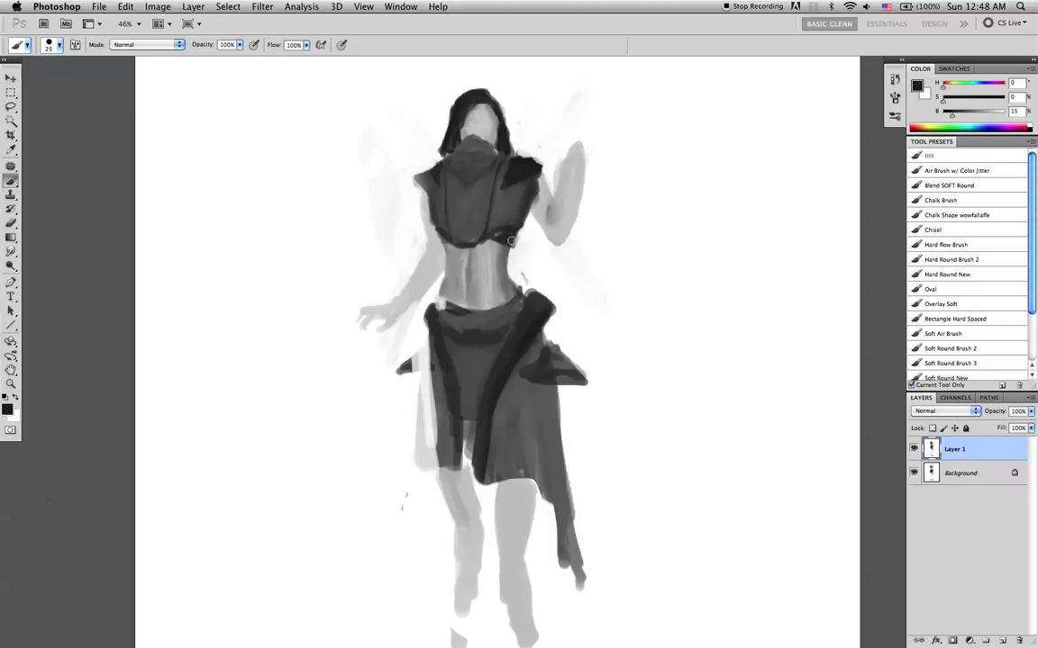
{"action": "key", "text": "bracketleft"}
{"action": "mouse_move", "coordinate": [493, 239]}
{"action": "left_mouse_down"}
{"action": "mouse_move", "coordinate": [510, 245]}
{"action": "mouse_move", "coordinate": [508, 231]}
{"action": "left_mouse_up"}
{"action": "left_click", "coordinate": [470, 223], "text": "alt"}
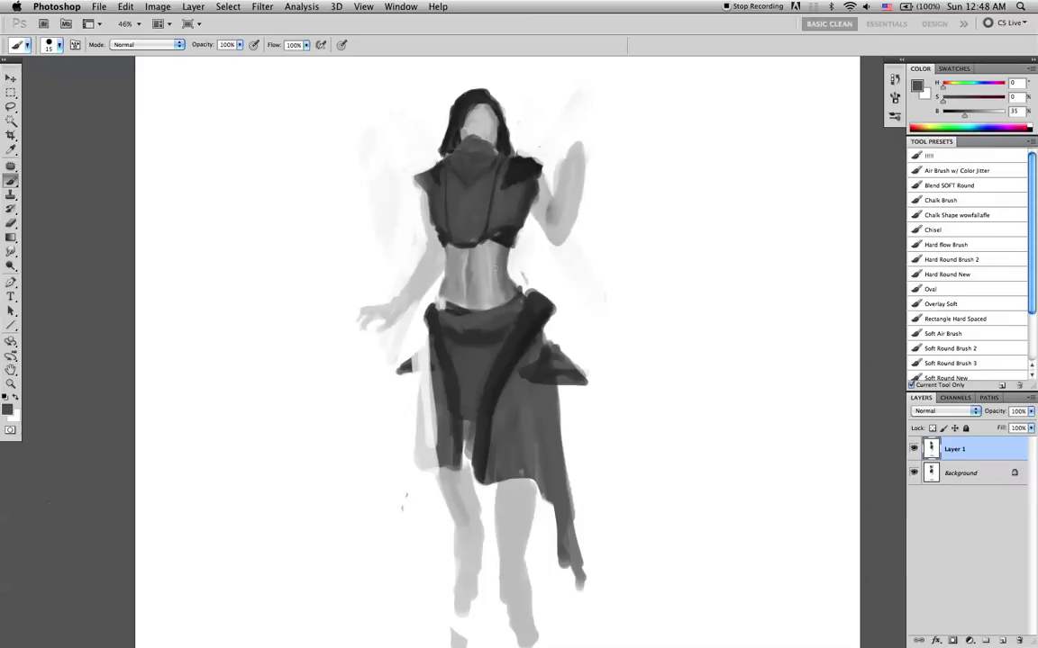
- Merge down to a fresh stamped layer and paint the skirt's waistline from hip to hip with sampled 22% grey at 45 px
{"action": "key", "text": "bracketright"}
{"action": "key", "text": "bracketright"}
{"action": "key", "text": "bracketright"}
{"action": "left_click", "coordinate": [441, 306], "text": "alt"}
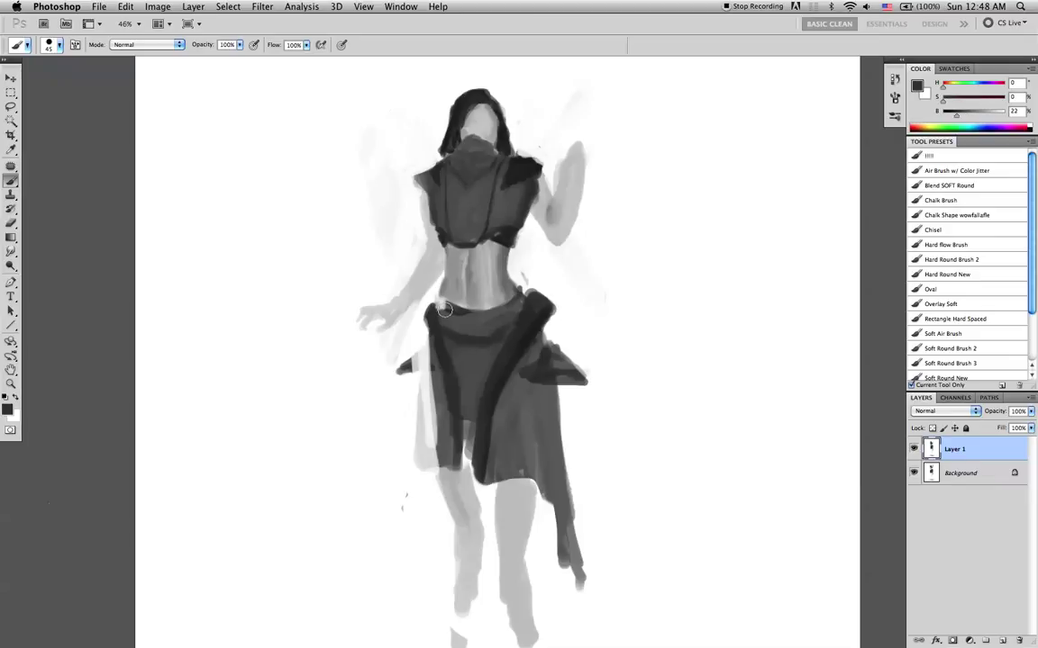
{"action": "key", "text": "super+e"}
{"action": "key", "text": "super+shift+alt+n"}
{"action": "mouse_move", "coordinate": [516, 301]}
{"action": "left_mouse_down"}
{"action": "mouse_move", "coordinate": [470, 313]}
{"action": "mouse_move", "coordinate": [440, 304]}
{"action": "left_mouse_up"}
{"action": "key", "text": "super+shift+alt+e"}
- Even out the waistband below the midriff with a sampled 35% grey at 35 px
{"action": "left_click", "coordinate": [443, 315], "text": "alt"}
{"action": "key", "text": "bracketleft"}
{"action": "key", "text": "bracketleft"}
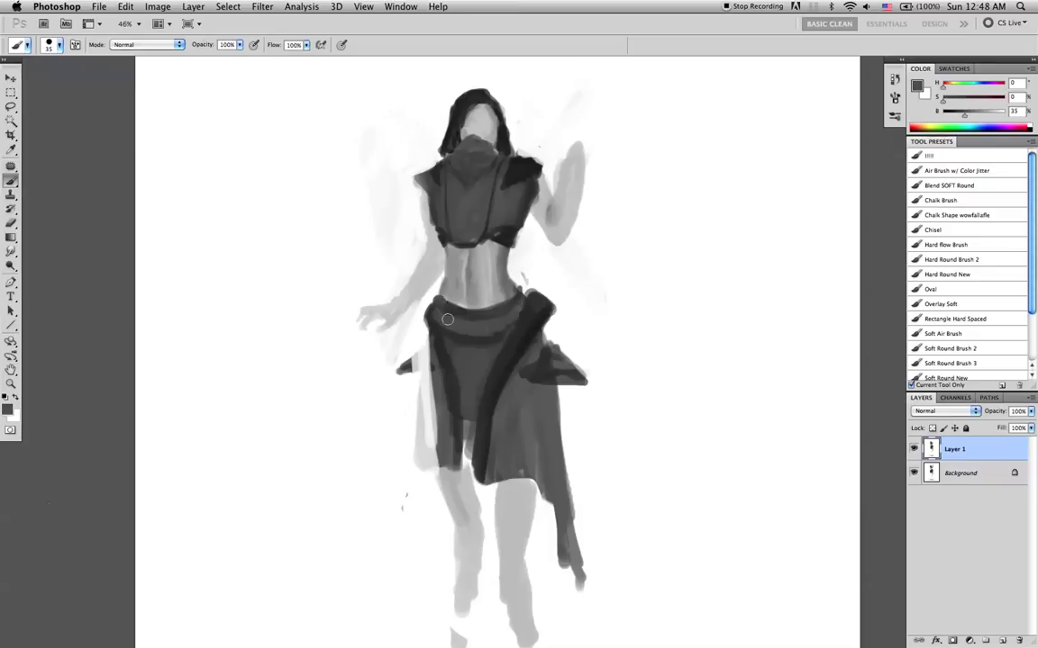
- Paint dark angled straps forming a V below the waistband with sampled 16% grey at 15 px, on a fresh merged layer
{"action": "left_click", "coordinate": [503, 239], "text": "alt"}
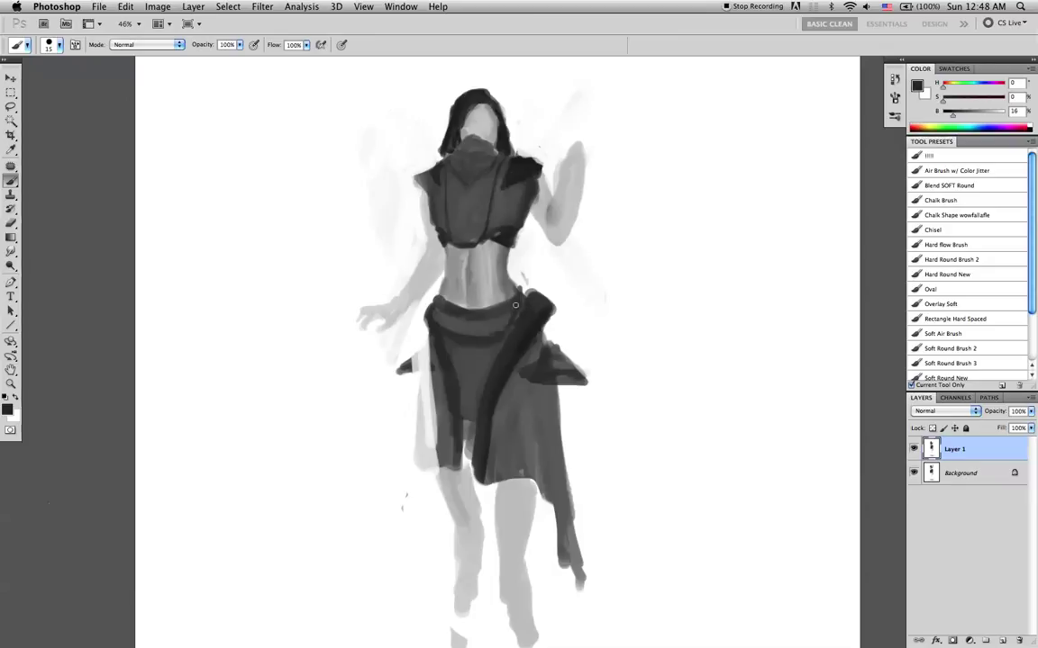
{"action": "key", "text": "super+e"}
{"action": "key", "text": "super+shift+alt+n"}
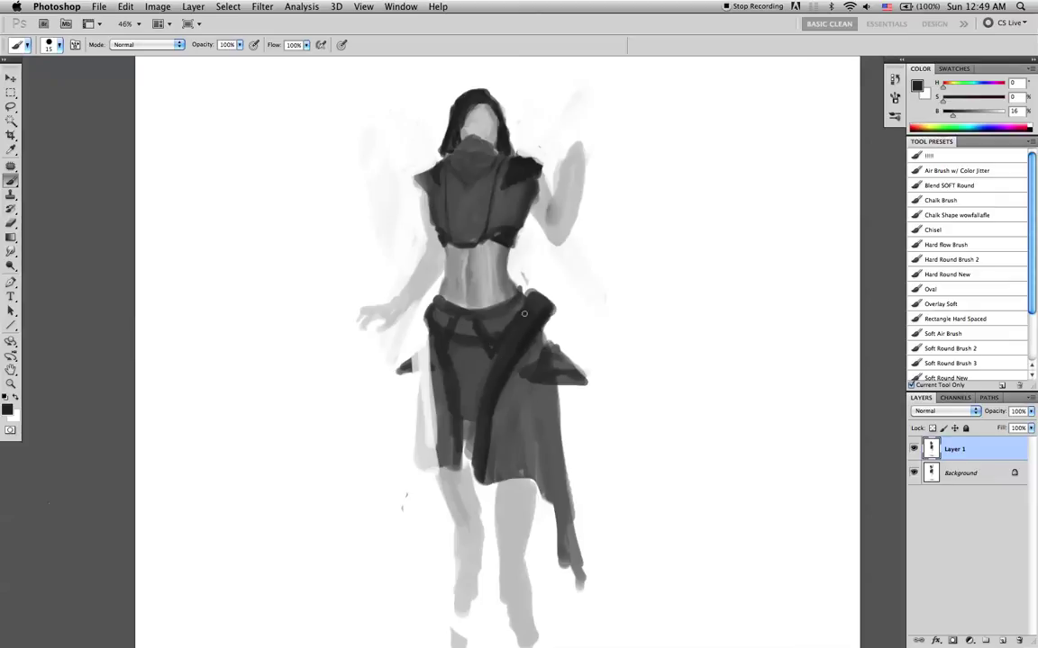
- Deepen the shadow beneath the hip end of the sash with black at 20 px and refine its edge with sampled 37% and 19% greys
{"action": "left_click", "coordinate": [432, 307], "text": "alt"}
{"action": "left_click", "coordinate": [534, 328], "text": "alt"}
{"action": "key", "text": "bracketright"}
{"action": "key", "text": "d"}
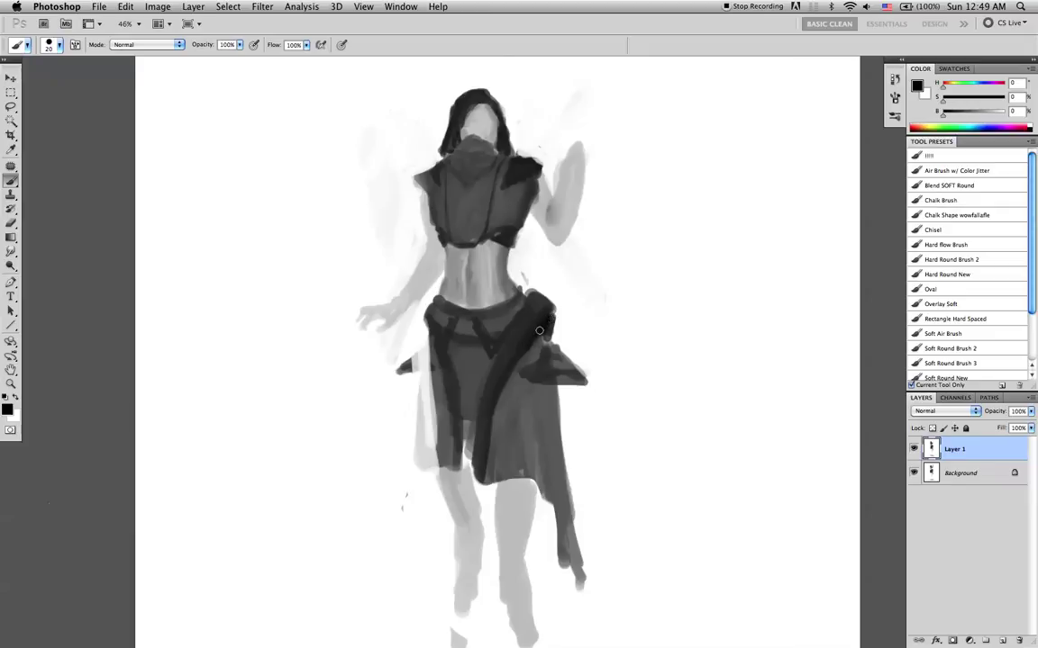
{"action": "left_click_drag", "start_coordinate": [551, 317], "coordinate": [523, 359]}
{"action": "left_click", "coordinate": [541, 345], "text": "alt"}
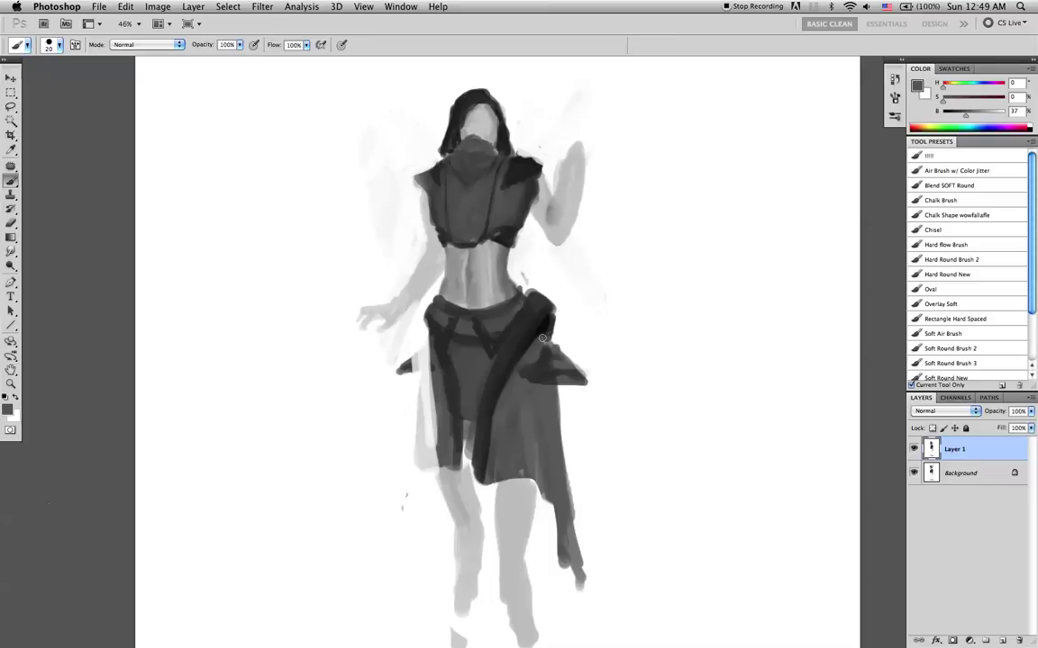
{"action": "left_click", "coordinate": [553, 314], "text": "alt"}
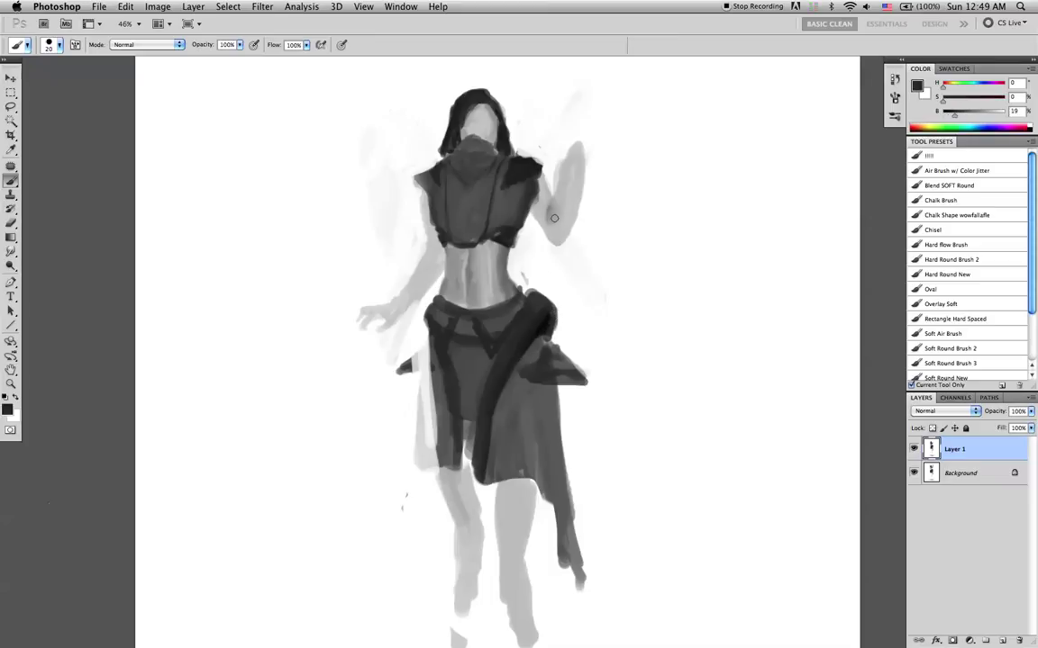
- Flip the canvas horizontally and paint out the small dark triangle and pale strip beside the skirt with white
{"action": "key", "text": "super+f"}
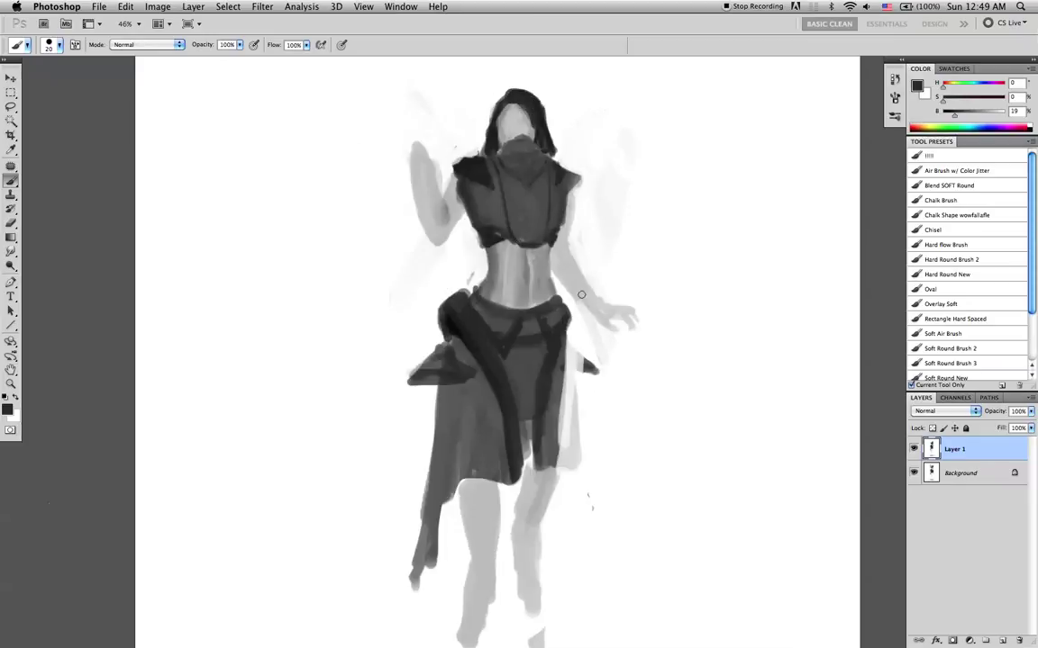
{"action": "key", "text": "x"}
{"action": "key", "text": "bracketright"}
{"action": "key", "text": "bracketright"}
{"action": "key", "text": "bracketright"}
{"action": "key", "text": "bracketright"}
{"action": "key", "text": "bracketright"}
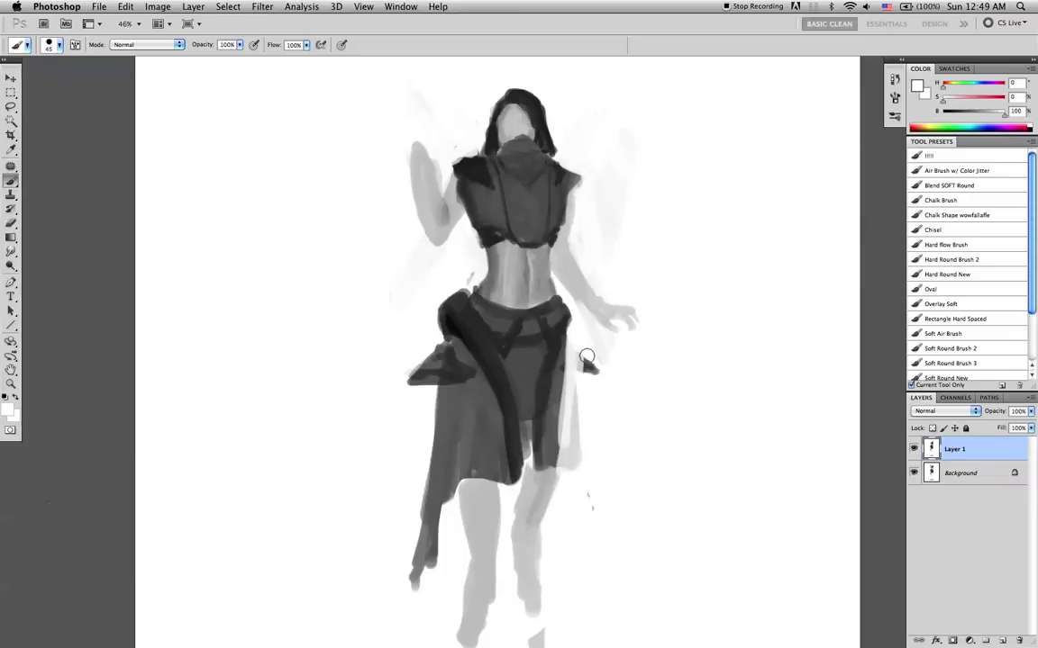
{"action": "left_click_drag", "start_coordinate": [585, 361], "coordinate": [581, 461]}
{"action": "left_click_drag", "start_coordinate": [584, 397], "coordinate": [582, 477]}
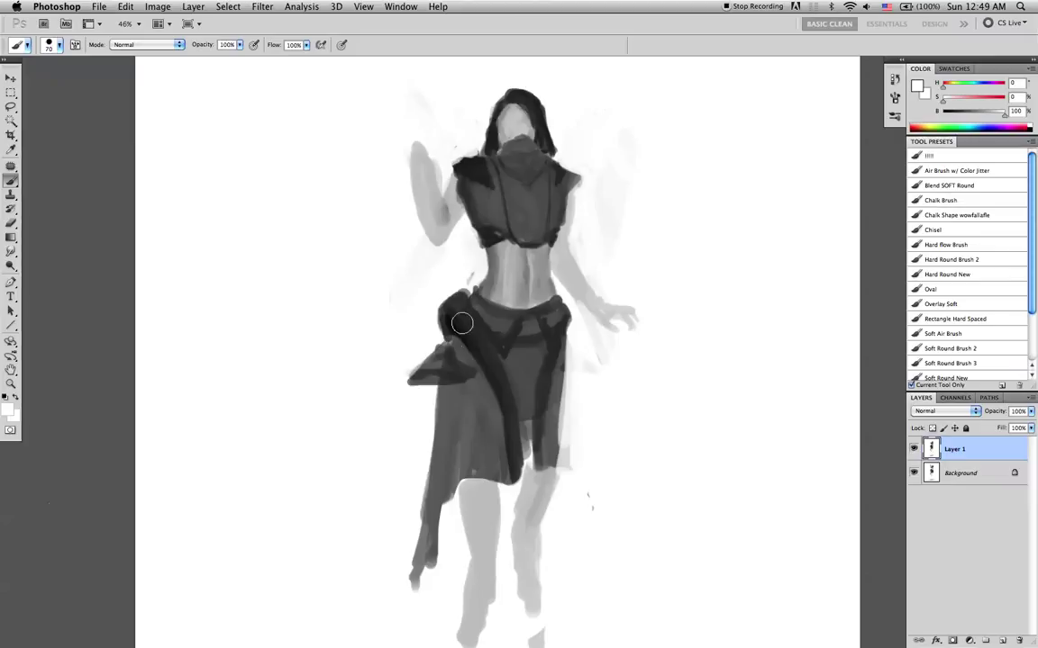
- Rework the pointed hip flap below the sash with a sampled 29% grey at 20 px
{"action": "left_click", "coordinate": [441, 362], "text": "alt"}
{"action": "key", "text": "bracketleft"}
{"action": "key", "text": "bracketleft"}
{"action": "key", "text": "bracketleft"}
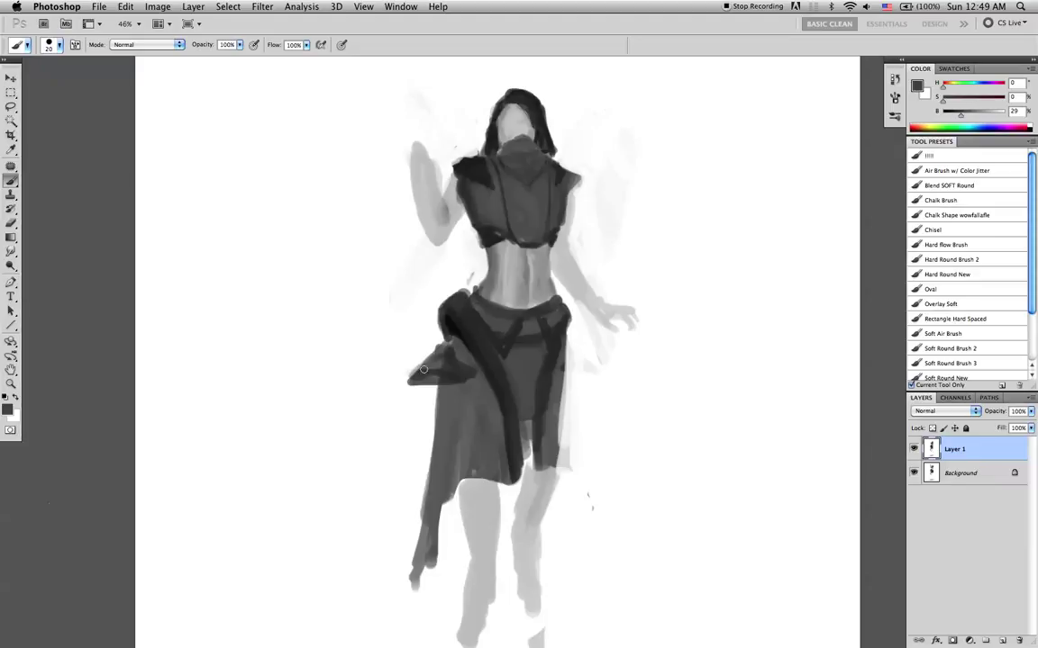
{"action": "left_click_drag", "start_coordinate": [444, 332], "coordinate": [450, 377]}
{"action": "mouse_move", "coordinate": [453, 350]}
{"action": "left_mouse_down"}
{"action": "mouse_move", "coordinate": [450, 405]}
{"action": "mouse_move", "coordinate": [466, 373]}
{"action": "mouse_move", "coordinate": [470, 380]}
{"action": "mouse_move", "coordinate": [442, 359]}
{"action": "left_mouse_up"}
- Try to widen the hip flap over the sash and past its tip with sampled 35% grey at 45 px, and undo the strokes
{"action": "left_click", "coordinate": [462, 309], "text": "alt"}
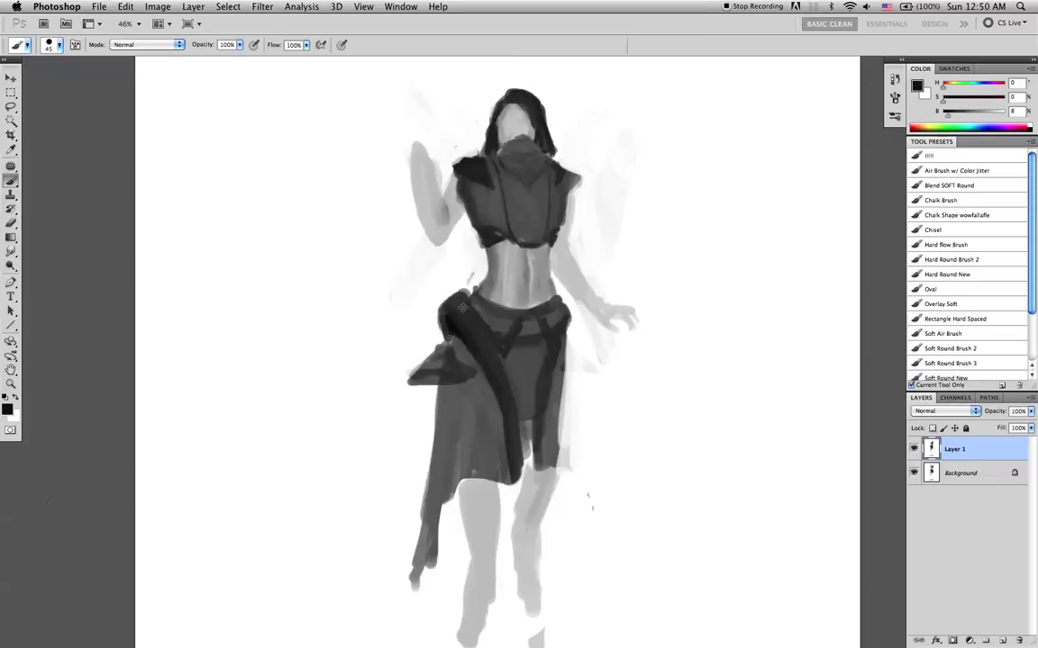
{"action": "left_click", "coordinate": [442, 360], "text": "alt"}
{"action": "left_click", "coordinate": [487, 202], "text": "alt"}
{"action": "left_click_drag", "start_coordinate": [476, 336], "coordinate": [415, 355]}
{"action": "left_click_drag", "start_coordinate": [442, 313], "coordinate": [404, 348]}
{"action": "key", "text": "super+z"}
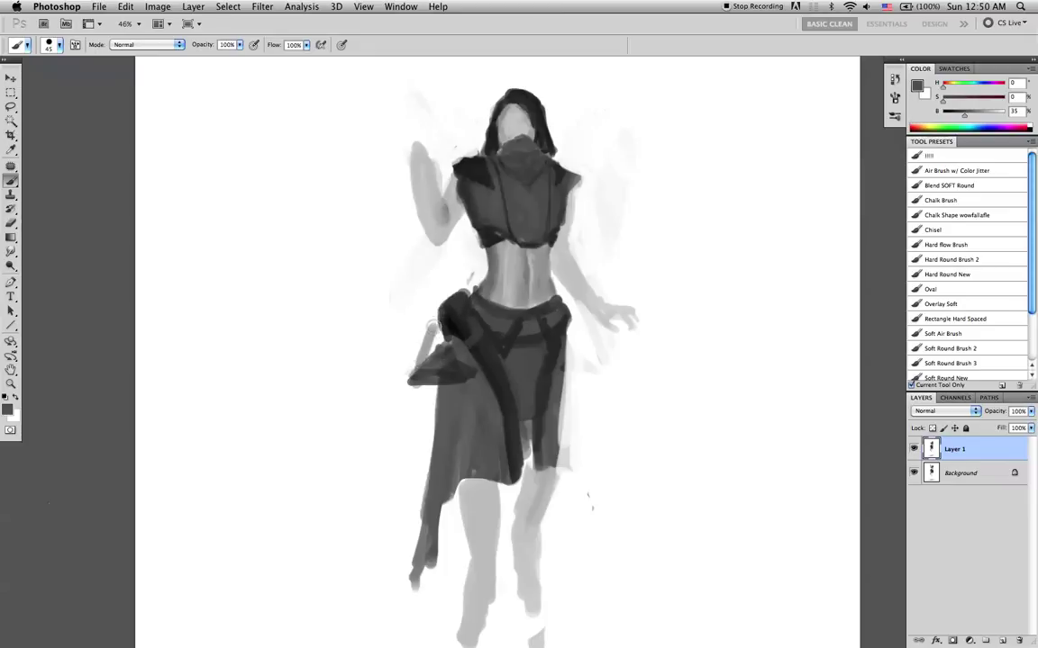
{"action": "mouse_move", "coordinate": [467, 320]}
{"action": "left_mouse_down"}
{"action": "mouse_move", "coordinate": [480, 343]}
{"action": "mouse_move", "coordinate": [436, 352]}
{"action": "mouse_move", "coordinate": [417, 378]}
{"action": "left_mouse_up"}
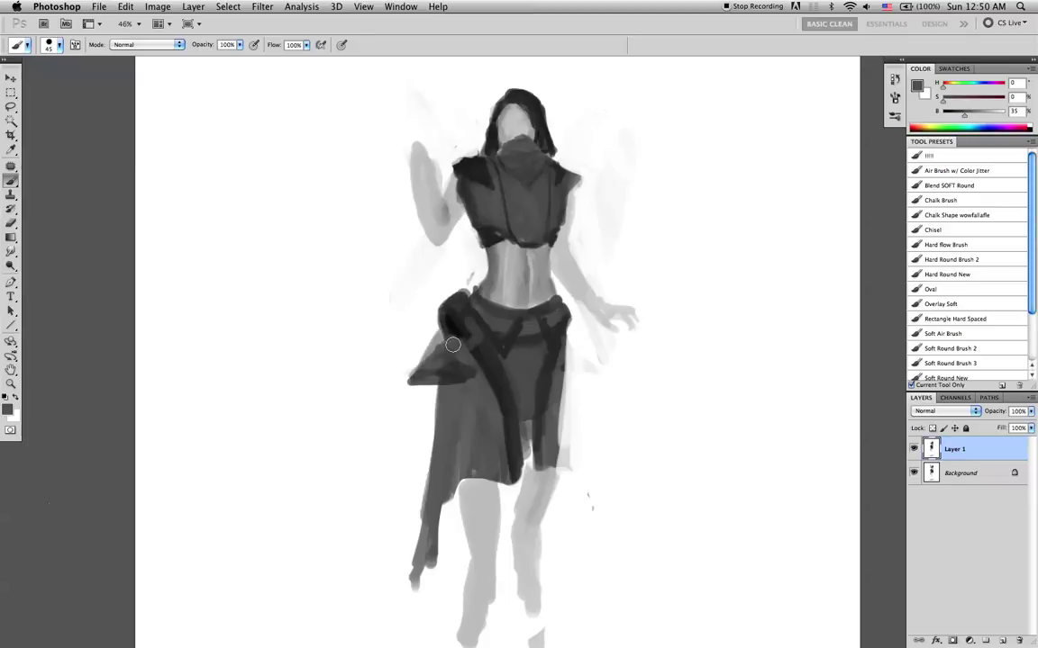
{"action": "left_click_drag", "start_coordinate": [457, 340], "coordinate": [468, 327]}
{"action": "left_click_drag", "start_coordinate": [424, 357], "coordinate": [408, 392]}
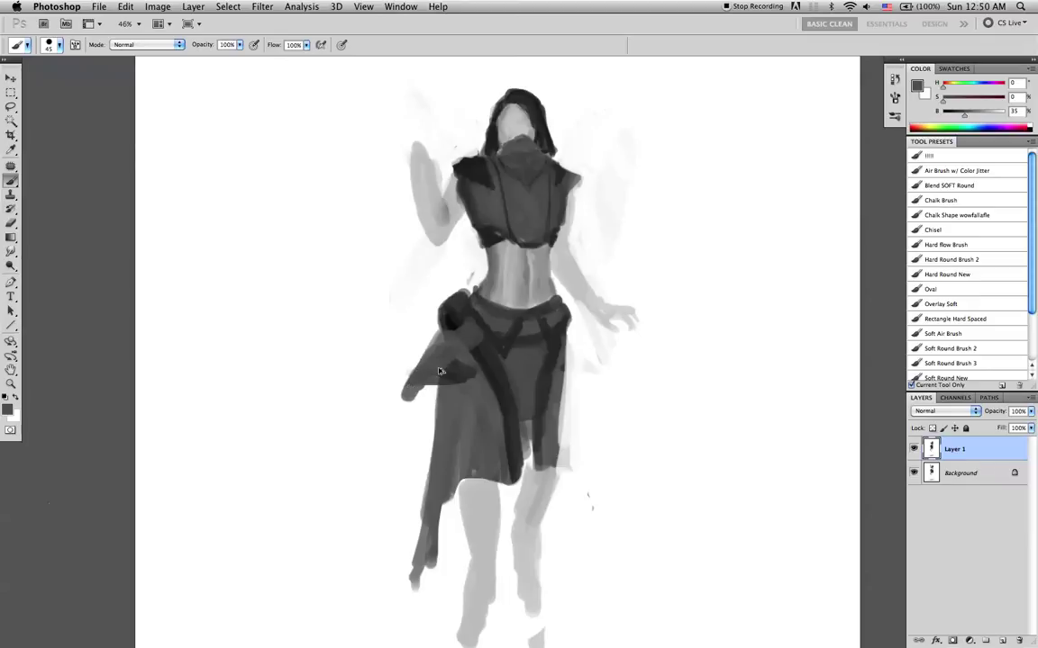
{"action": "key", "text": "super+shift+h"}
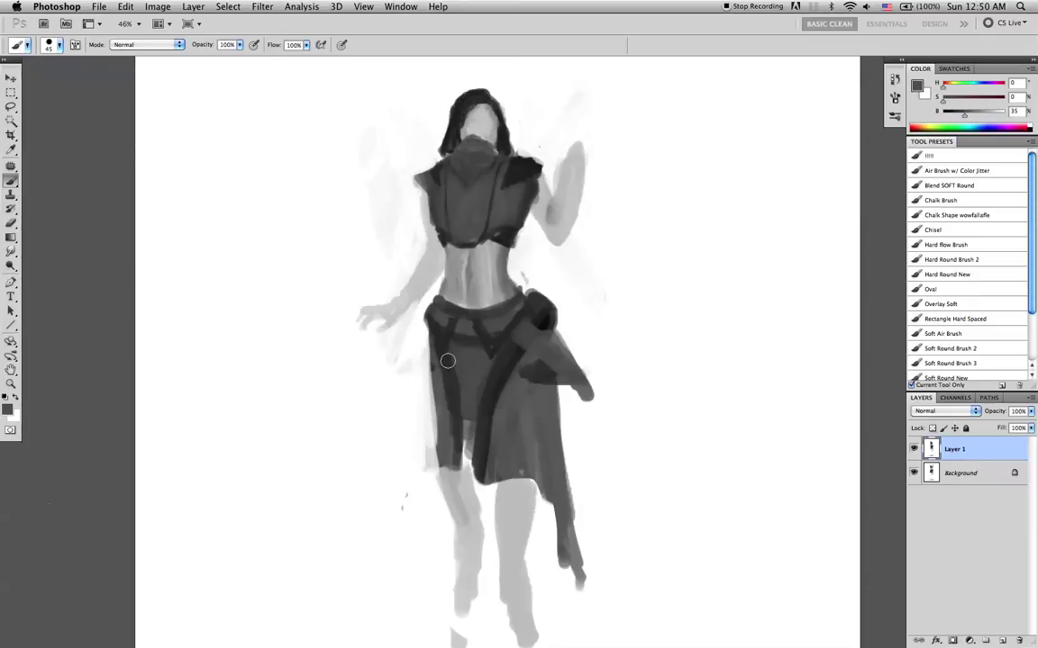
{"action": "key", "text": "ctrl+shift+h"}
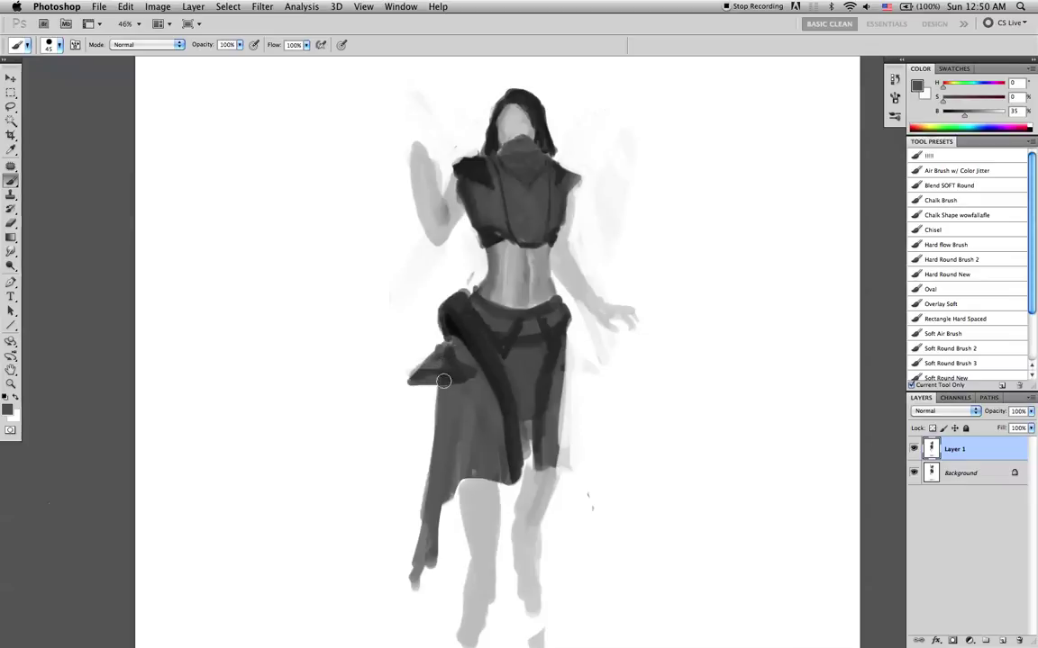
- Extend the hip flap into a long hanging panel with sampled 20% grey at 45 px, and trim its pointed outer corner with white
{"action": "left_click", "coordinate": [452, 365], "text": "alt"}
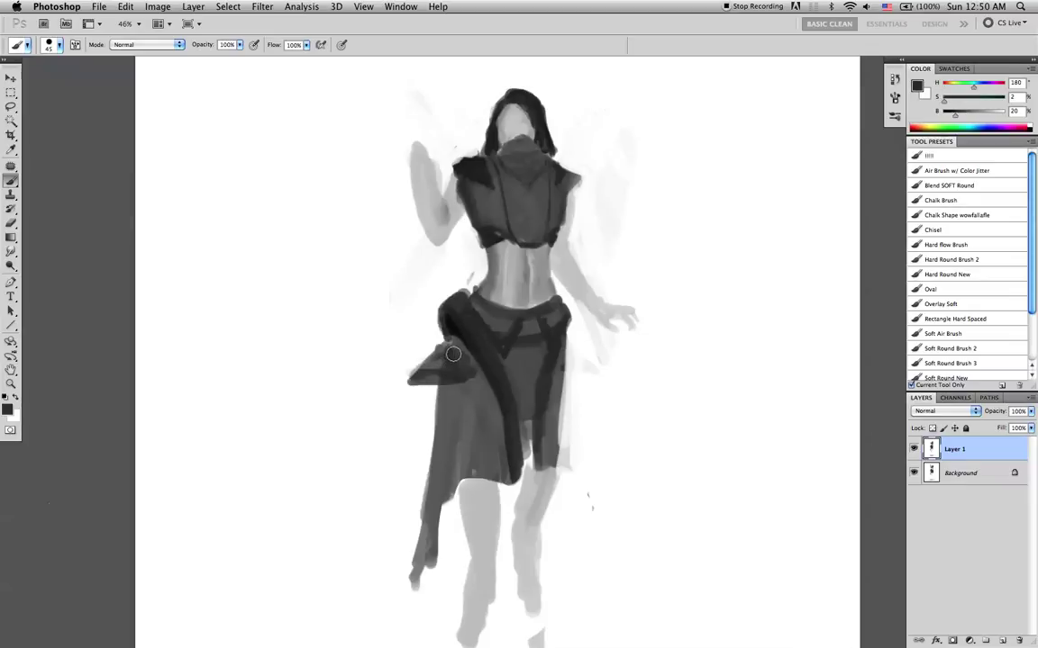
{"action": "mouse_move", "coordinate": [459, 382]}
{"action": "left_mouse_down"}
{"action": "mouse_move", "coordinate": [441, 412]}
{"action": "mouse_move", "coordinate": [456, 375]}
{"action": "mouse_move", "coordinate": [416, 481]}
{"action": "mouse_move", "coordinate": [418, 381]}
{"action": "mouse_move", "coordinate": [414, 416]}
{"action": "mouse_move", "coordinate": [441, 362]}
{"action": "mouse_move", "coordinate": [423, 431]}
{"action": "mouse_move", "coordinate": [441, 378]}
{"action": "mouse_move", "coordinate": [468, 365]}
{"action": "mouse_move", "coordinate": [430, 498]}
{"action": "mouse_move", "coordinate": [415, 465]}
{"action": "mouse_move", "coordinate": [418, 502]}
{"action": "mouse_move", "coordinate": [431, 476]}
{"action": "mouse_move", "coordinate": [419, 502]}
{"action": "mouse_move", "coordinate": [430, 372]}
{"action": "mouse_move", "coordinate": [422, 457]}
{"action": "mouse_move", "coordinate": [424, 389]}
{"action": "mouse_move", "coordinate": [448, 348]}
{"action": "left_mouse_up"}
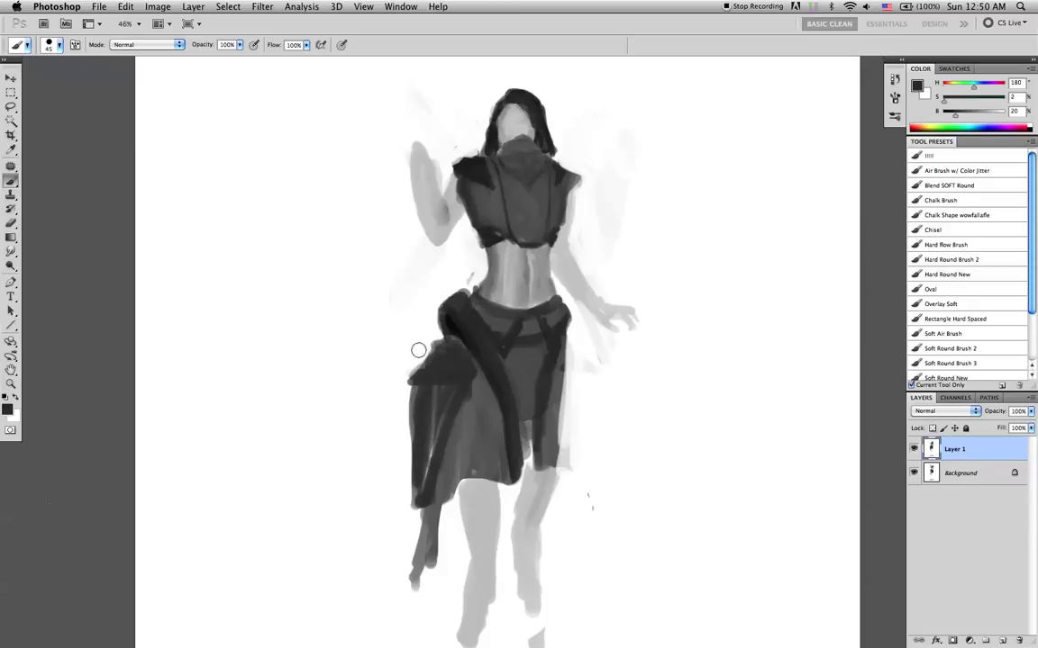
{"action": "key", "text": "x"}
{"action": "mouse_move", "coordinate": [412, 388]}
{"action": "left_mouse_down"}
{"action": "mouse_move", "coordinate": [417, 360]}
{"action": "mouse_move", "coordinate": [406, 453]}
{"action": "mouse_move", "coordinate": [421, 355]}
{"action": "mouse_move", "coordinate": [406, 482]}
{"action": "mouse_move", "coordinate": [445, 357]}
{"action": "left_mouse_up"}
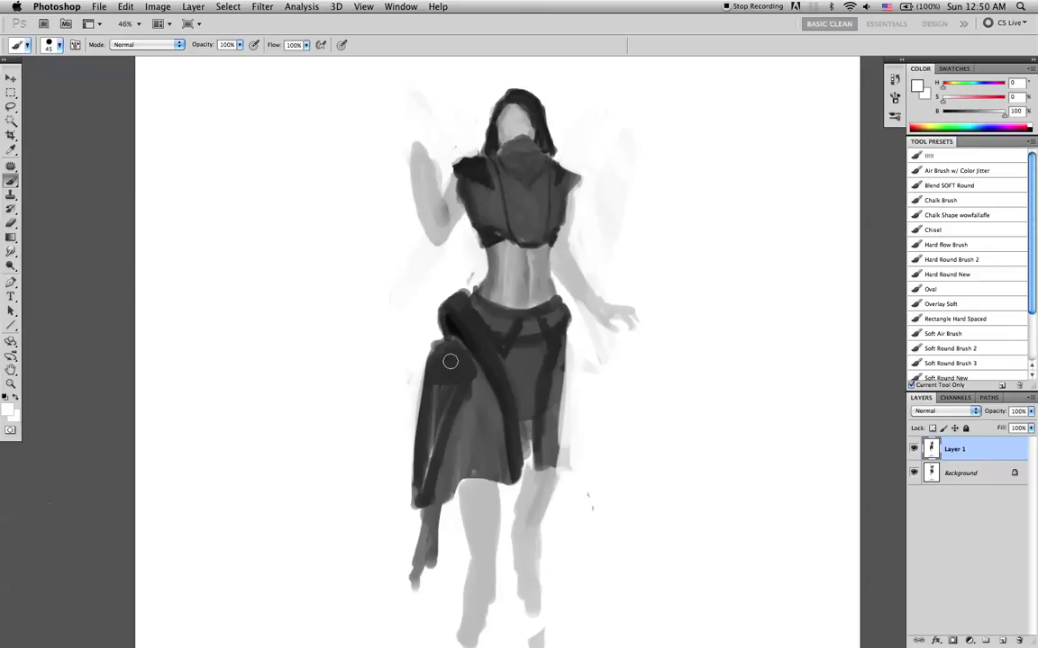
- Strengthen the hanging panel's outer edge and lower tip with sampled 22% grey at 25 px, and paint sampled 38% grey beside the sash
{"action": "left_click", "coordinate": [434, 373], "text": "alt"}
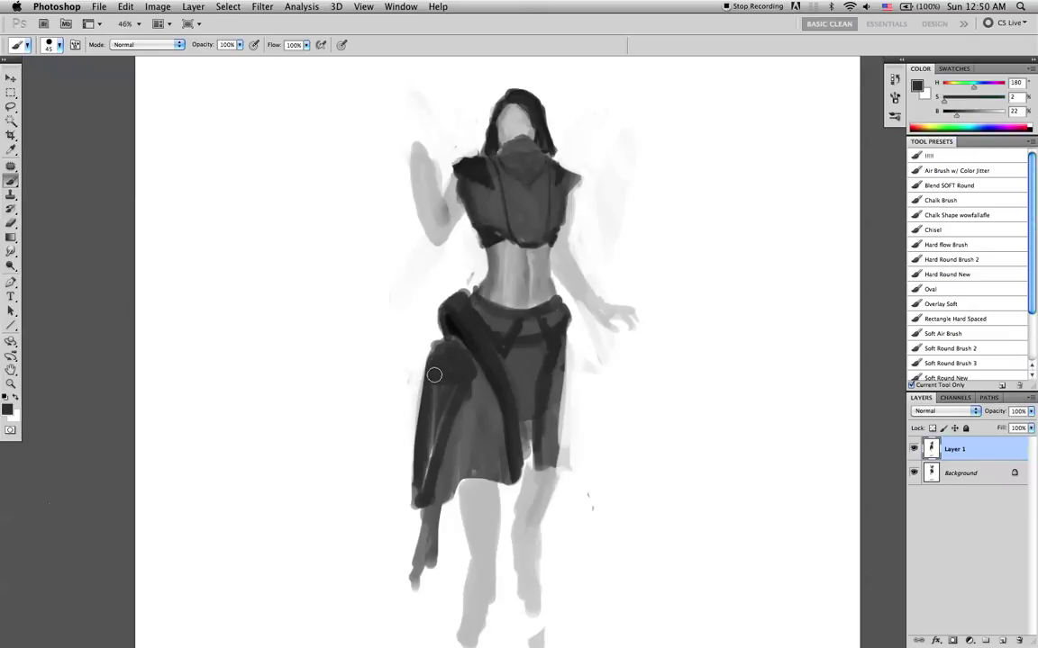
{"action": "key", "text": "bracketleft"}
{"action": "left_click_drag", "start_coordinate": [421, 373], "coordinate": [417, 503]}
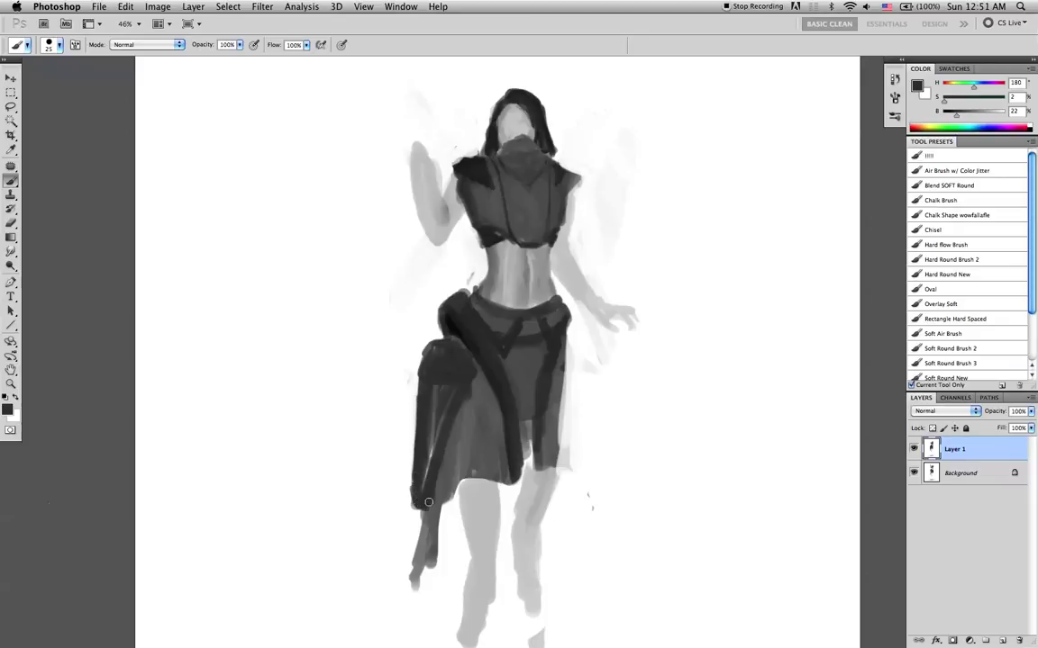
{"action": "mouse_move", "coordinate": [426, 502]}
{"action": "left_mouse_down"}
{"action": "mouse_move", "coordinate": [435, 466]}
{"action": "mouse_move", "coordinate": [430, 511]}
{"action": "left_mouse_up"}
{"action": "left_click", "coordinate": [477, 389], "text": "alt"}
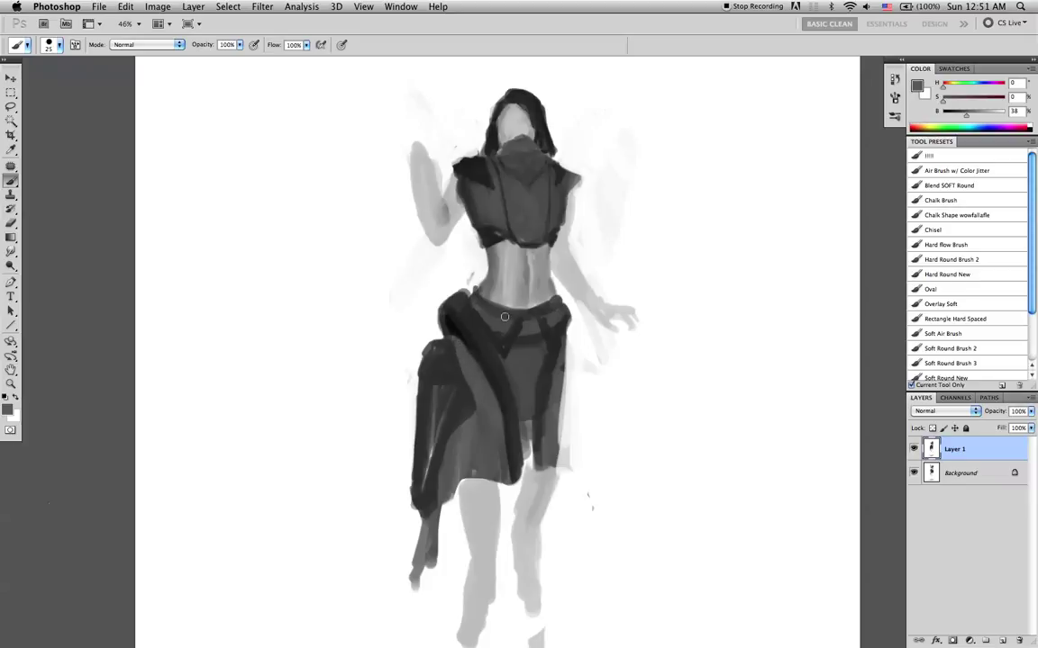
- Flip the canvas horizontally and darken the top of the hanging hip panel beside the sash with sampled 20% grey at 25 px
{"action": "left_click", "coordinate": [455, 362], "text": "alt"}
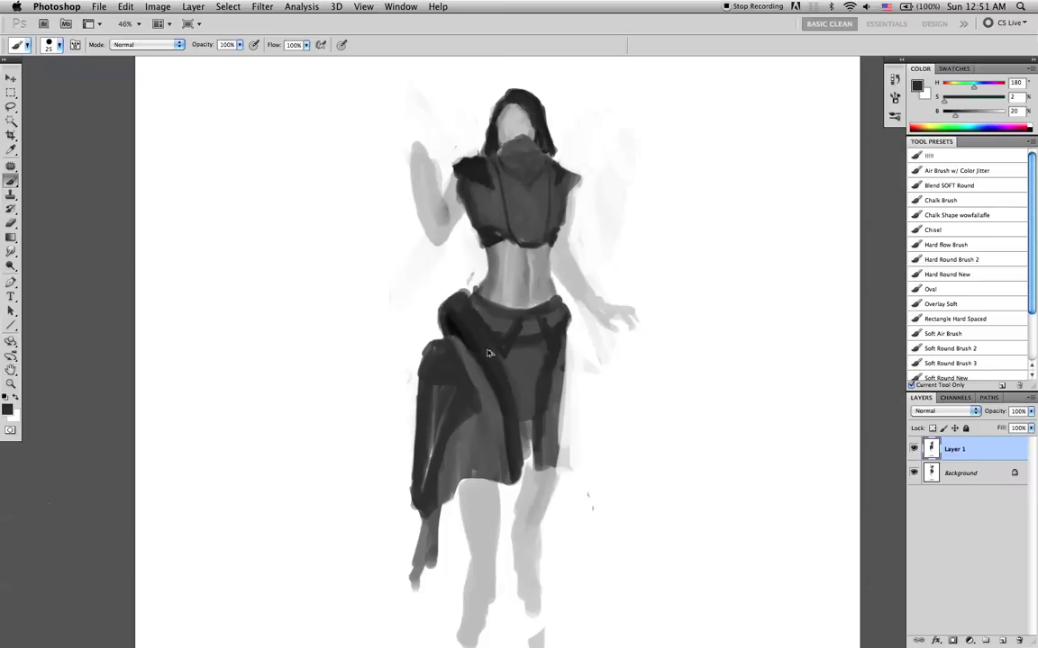
{"action": "key", "text": "super+shift+h"}
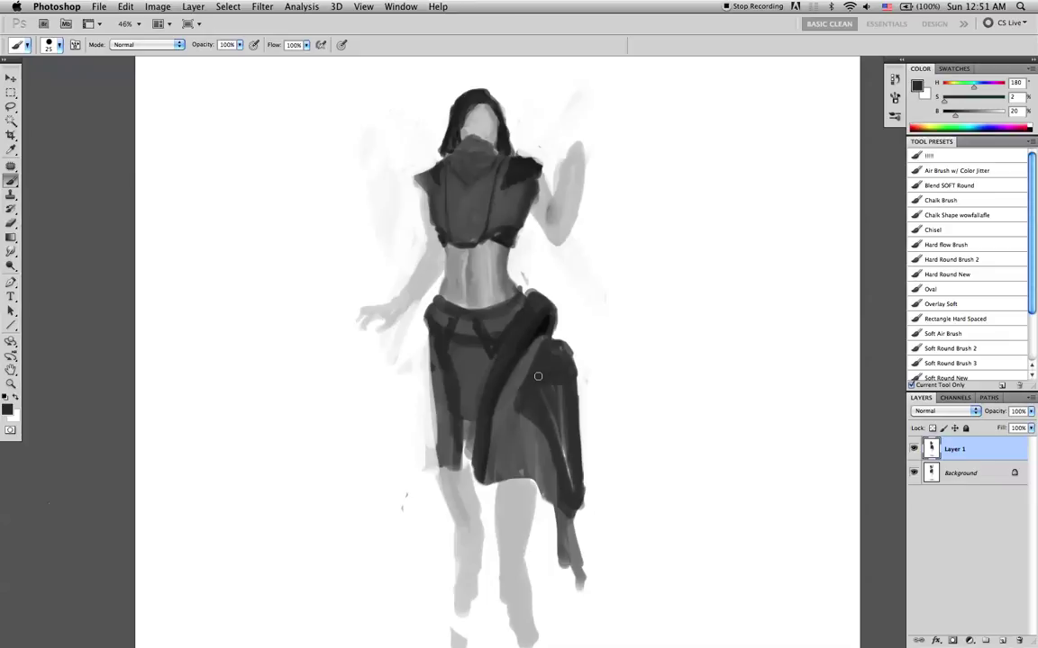
{"action": "left_click_drag", "start_coordinate": [540, 342], "coordinate": [525, 375]}
- Trim the hip panel's bulging outer edge and paint out its dangling tail with white at 50 px
{"action": "key", "text": "bracketright"}
{"action": "key", "text": "bracketright"}
{"action": "key", "text": "x"}
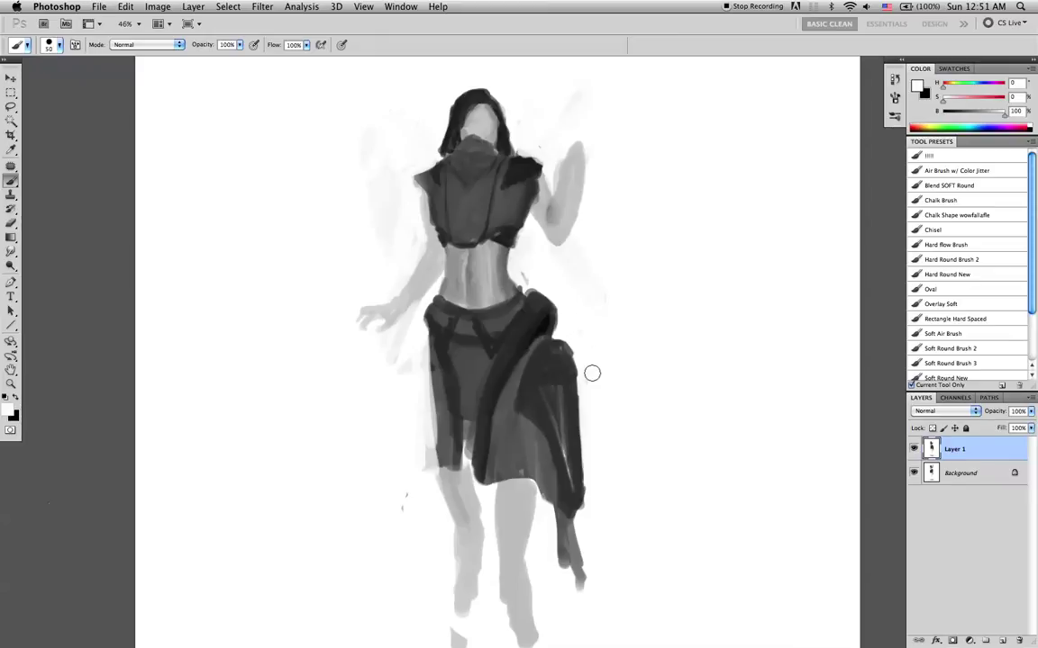
{"action": "mouse_move", "coordinate": [564, 337]}
{"action": "left_mouse_down"}
{"action": "mouse_move", "coordinate": [581, 367]}
{"action": "mouse_move", "coordinate": [566, 342]}
{"action": "mouse_move", "coordinate": [593, 441]}
{"action": "left_mouse_up"}
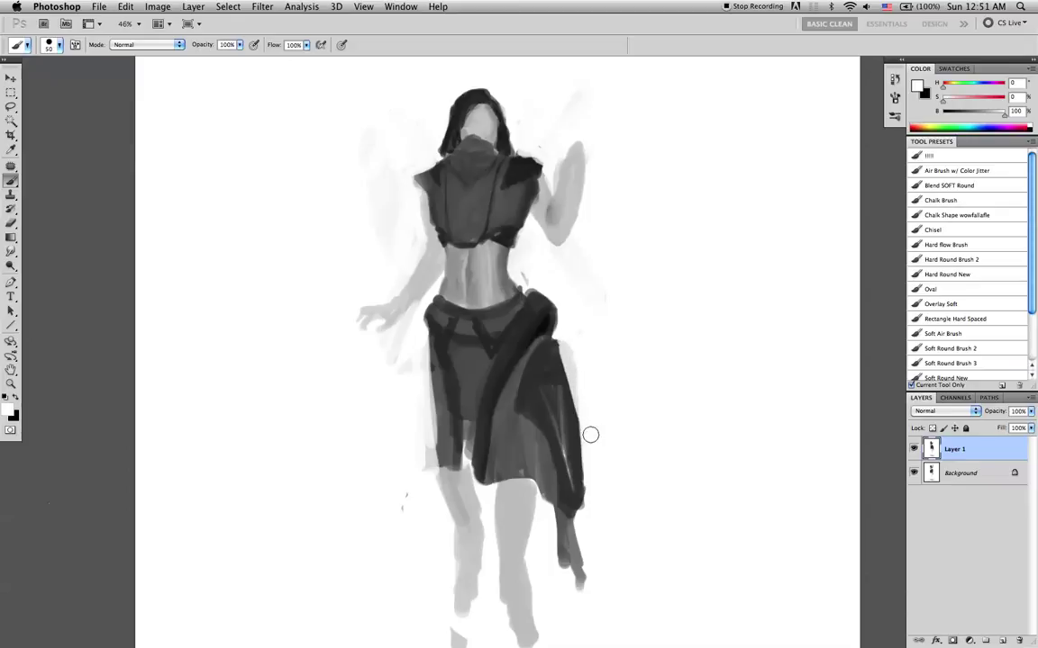
{"action": "mouse_move", "coordinate": [565, 522]}
{"action": "left_mouse_down"}
{"action": "mouse_move", "coordinate": [579, 585]}
{"action": "mouse_move", "coordinate": [549, 486]}
{"action": "mouse_move", "coordinate": [556, 514]}
{"action": "mouse_move", "coordinate": [552, 482]}
{"action": "mouse_move", "coordinate": [589, 403]}
{"action": "mouse_move", "coordinate": [583, 485]}
{"action": "left_mouse_up"}
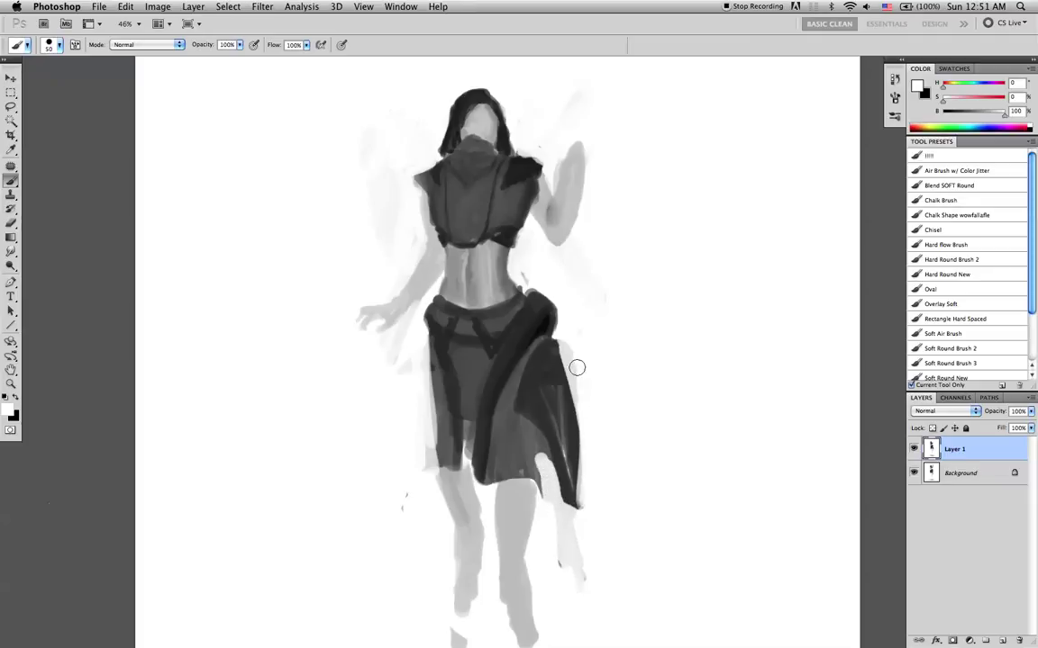
- Cut the hip panel's outer side back to a near-vertical edge with white at 100 px, and flip the canvas back
{"action": "key", "text": "bracketright"}
{"action": "key", "text": "bracketright"}
{"action": "key", "text": "bracketright"}
{"action": "key", "text": "bracketright"}
{"action": "key", "text": "bracketright"}
{"action": "mouse_move", "coordinate": [579, 361]}
{"action": "left_mouse_down"}
{"action": "mouse_move", "coordinate": [579, 482]}
{"action": "mouse_move", "coordinate": [571, 360]}
{"action": "mouse_move", "coordinate": [589, 472]}
{"action": "mouse_move", "coordinate": [554, 313]}
{"action": "mouse_move", "coordinate": [567, 394]}
{"action": "mouse_move", "coordinate": [561, 369]}
{"action": "left_mouse_up"}
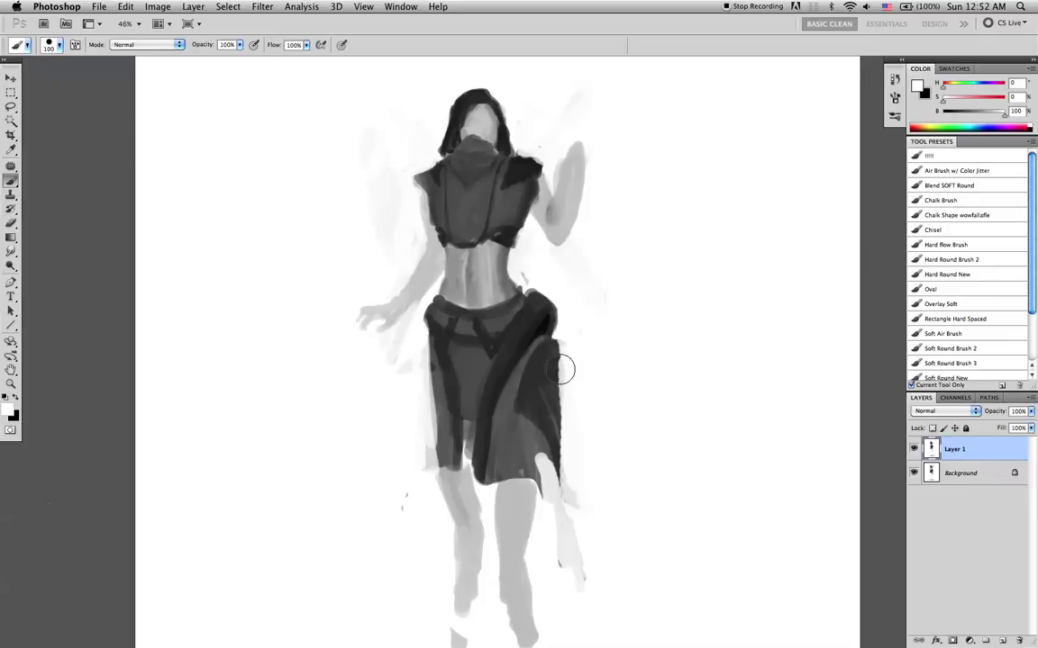
{"action": "key", "text": "super+f"}
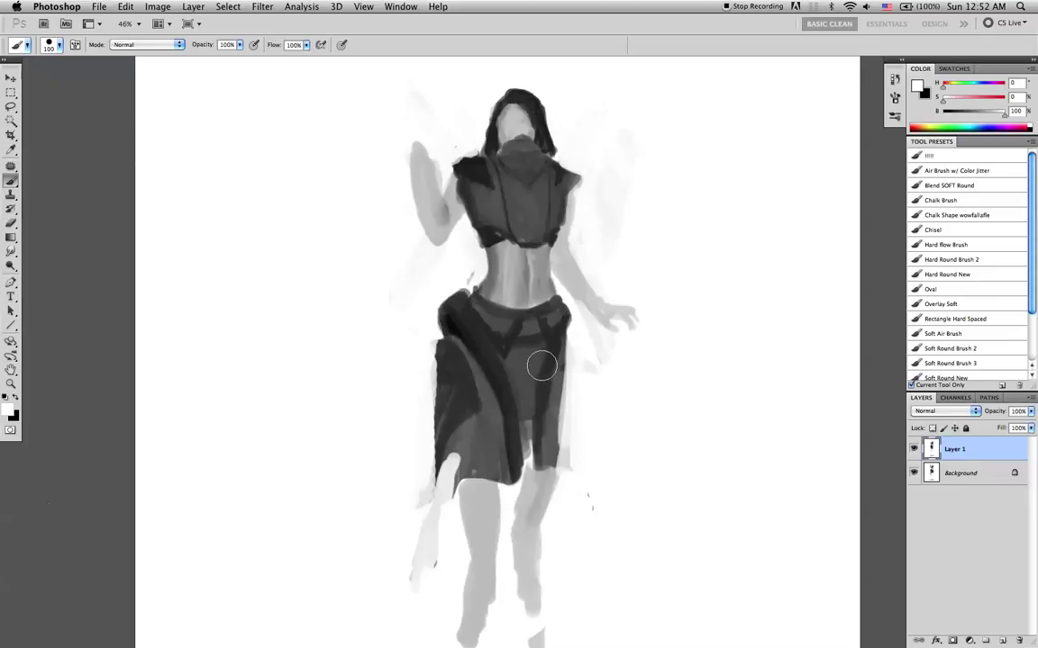
- Reshape the hip panel's outer edge into a smooth curve with sampled 20% grey, reducing the brush from 60 to 35 px
{"action": "left_click", "coordinate": [440, 347], "text": "alt"}
{"action": "key", "text": "bracketleft"}
{"action": "key", "text": "bracketleft"}
{"action": "key", "text": "bracketleft"}
{"action": "key", "text": "bracketleft"}
{"action": "key", "text": "bracketleft"}
{"action": "key", "text": "bracketleft"}
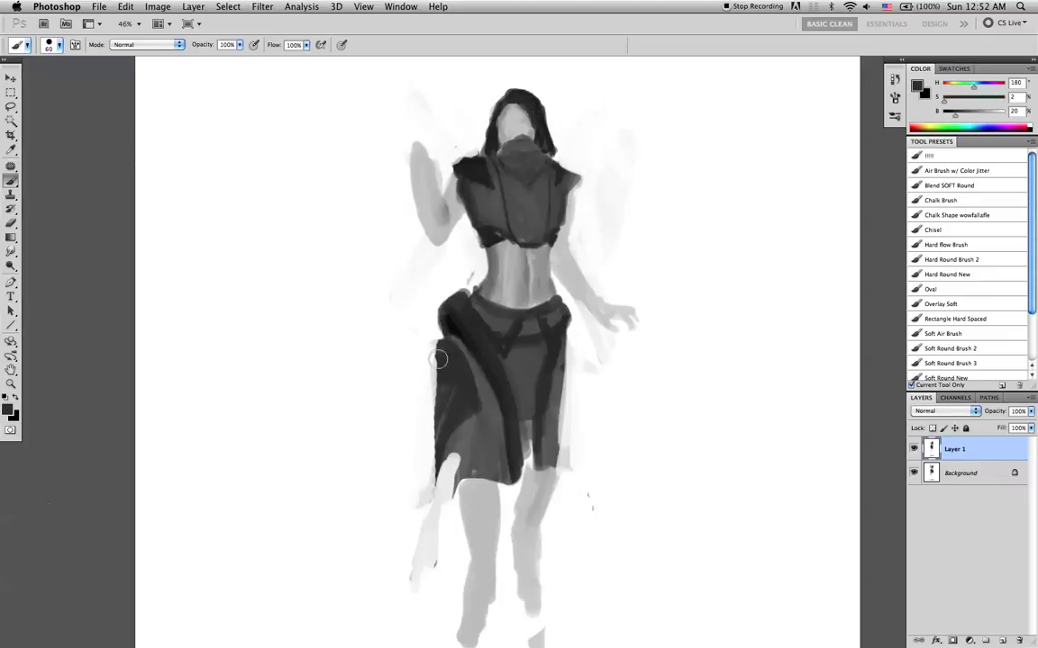
{"action": "left_click_drag", "start_coordinate": [434, 377], "coordinate": [435, 455]}
{"action": "left_click_drag", "start_coordinate": [435, 399], "coordinate": [436, 451]}
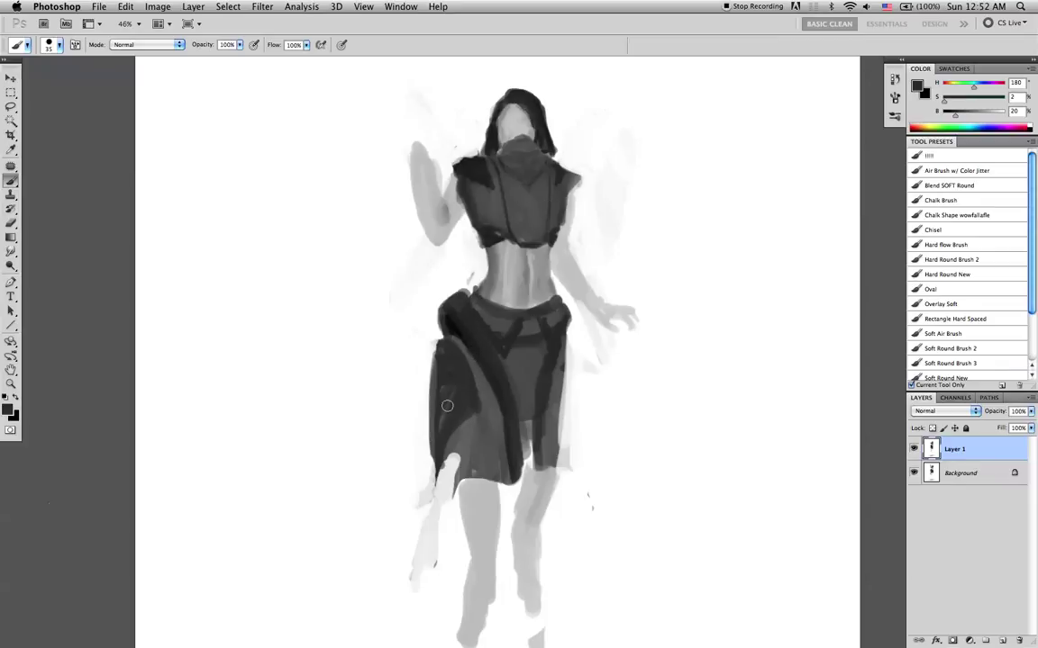
- Shorten the skirt's hem across both panels with sampled white, starting at 35 px and going over it with a larger brush
{"action": "left_click", "coordinate": [405, 358], "text": "alt"}
{"action": "mouse_move", "coordinate": [428, 506]}
{"action": "left_mouse_down"}
{"action": "mouse_move", "coordinate": [419, 463]}
{"action": "mouse_move", "coordinate": [432, 483]}
{"action": "mouse_move", "coordinate": [472, 470]}
{"action": "mouse_move", "coordinate": [458, 469]}
{"action": "left_mouse_up"}
{"action": "mouse_move", "coordinate": [478, 478]}
{"action": "left_mouse_down"}
{"action": "mouse_move", "coordinate": [508, 480]}
{"action": "mouse_move", "coordinate": [512, 471]}
{"action": "mouse_move", "coordinate": [457, 462]}
{"action": "mouse_move", "coordinate": [514, 479]}
{"action": "mouse_move", "coordinate": [572, 447]}
{"action": "mouse_move", "coordinate": [539, 473]}
{"action": "left_mouse_up"}
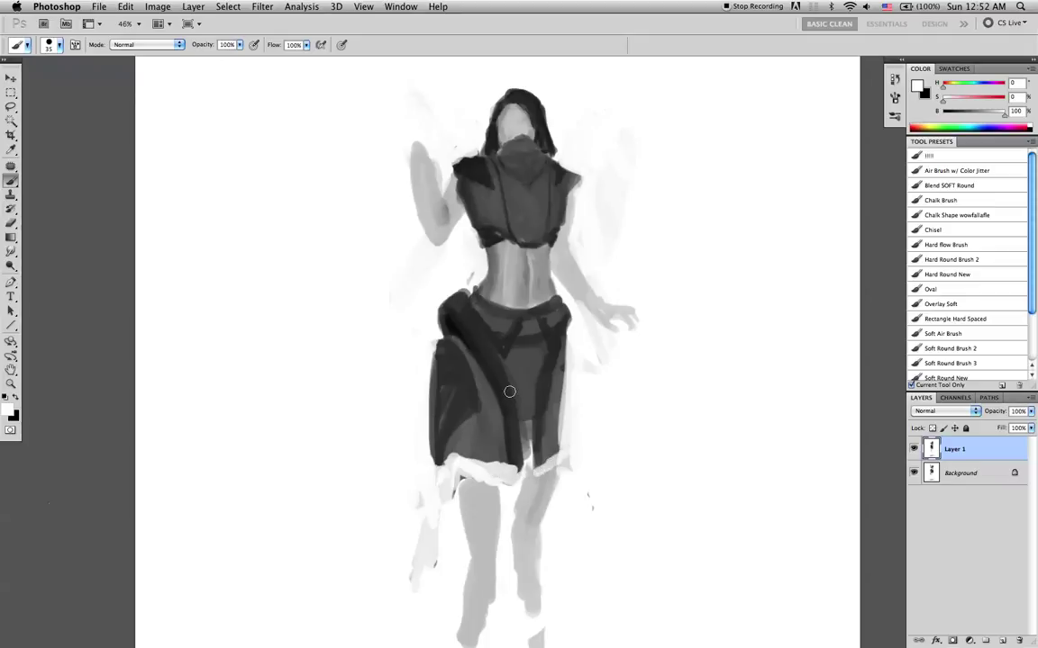
{"action": "key", "text": "bracketright"}
{"action": "key", "text": "bracketright"}
{"action": "key", "text": "bracketright"}
{"action": "mouse_move", "coordinate": [492, 472]}
{"action": "left_mouse_down"}
{"action": "mouse_move", "coordinate": [461, 476]}
{"action": "mouse_move", "coordinate": [557, 456]}
{"action": "mouse_move", "coordinate": [543, 468]}
{"action": "left_mouse_up"}
- Flare the skirt's narrower side outward with sampled 32% grey at about 30 px, and flip the canvas horizontally
{"action": "left_click", "coordinate": [568, 356], "text": "alt"}
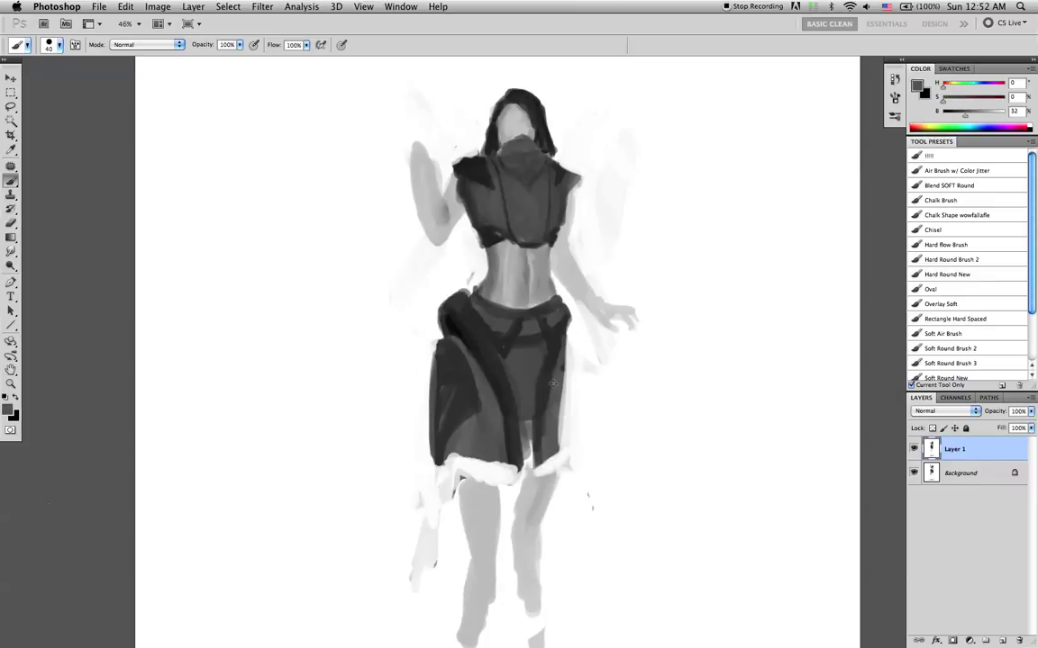
{"action": "key", "text": "bracketleft"}
{"action": "key", "text": "bracketleft"}
{"action": "mouse_move", "coordinate": [564, 368]}
{"action": "left_mouse_down"}
{"action": "mouse_move", "coordinate": [569, 444]}
{"action": "mouse_move", "coordinate": [564, 403]}
{"action": "mouse_move", "coordinate": [567, 439]}
{"action": "left_mouse_up"}
{"action": "key", "text": "bracketright"}
{"action": "key", "text": "h"}
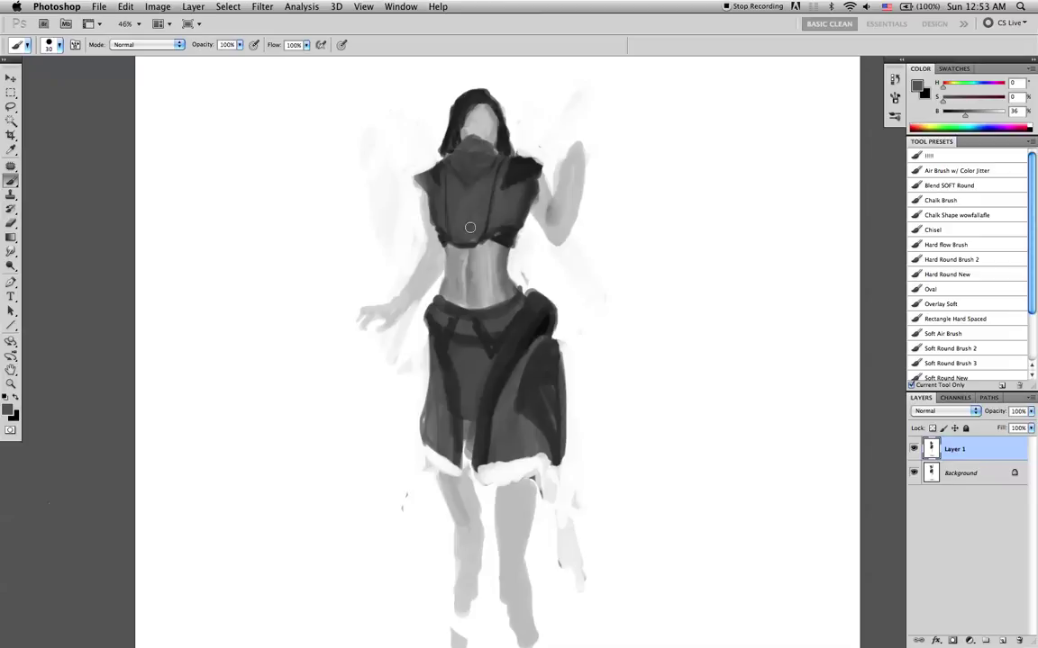
- Try to enlarge the hair into a taller, longer shape around the face with black at 15 px
{"action": "left_click", "coordinate": [459, 199], "text": "alt"}
{"action": "key", "text": "d"}
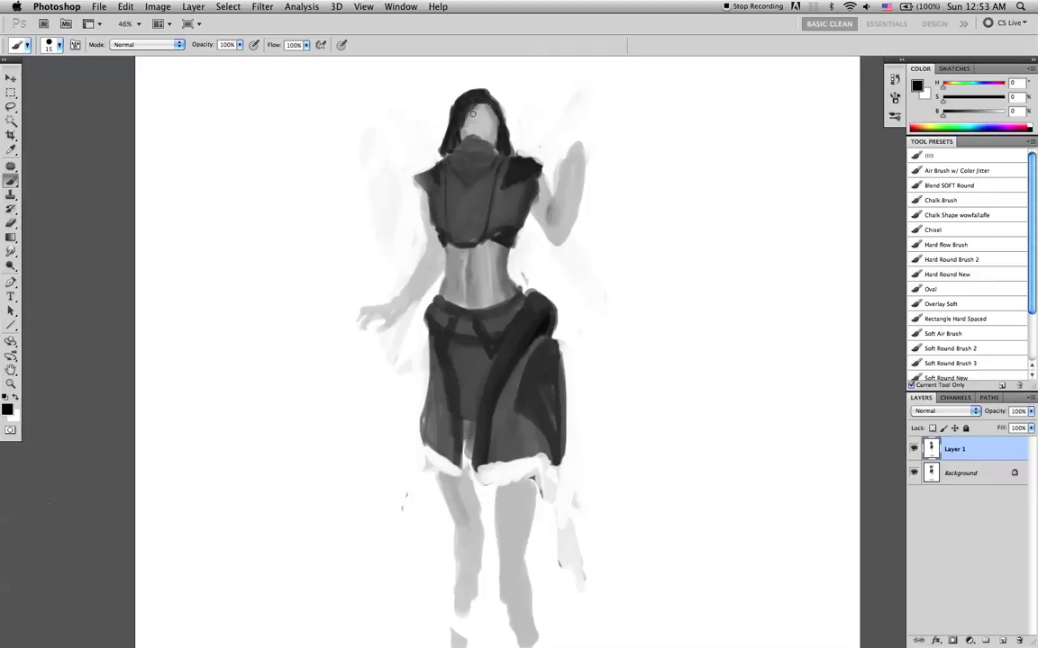
{"action": "left_click_drag", "start_coordinate": [469, 115], "coordinate": [493, 115]}
{"action": "key", "text": "ctrl+z"}
{"action": "left_click_drag", "start_coordinate": [440, 155], "coordinate": [445, 132]}
{"action": "mouse_move", "coordinate": [457, 100]}
{"action": "left_mouse_down"}
{"action": "mouse_move", "coordinate": [444, 142]}
{"action": "mouse_move", "coordinate": [457, 99]}
{"action": "left_mouse_up"}
{"action": "left_click_drag", "start_coordinate": [447, 144], "coordinate": [440, 159]}
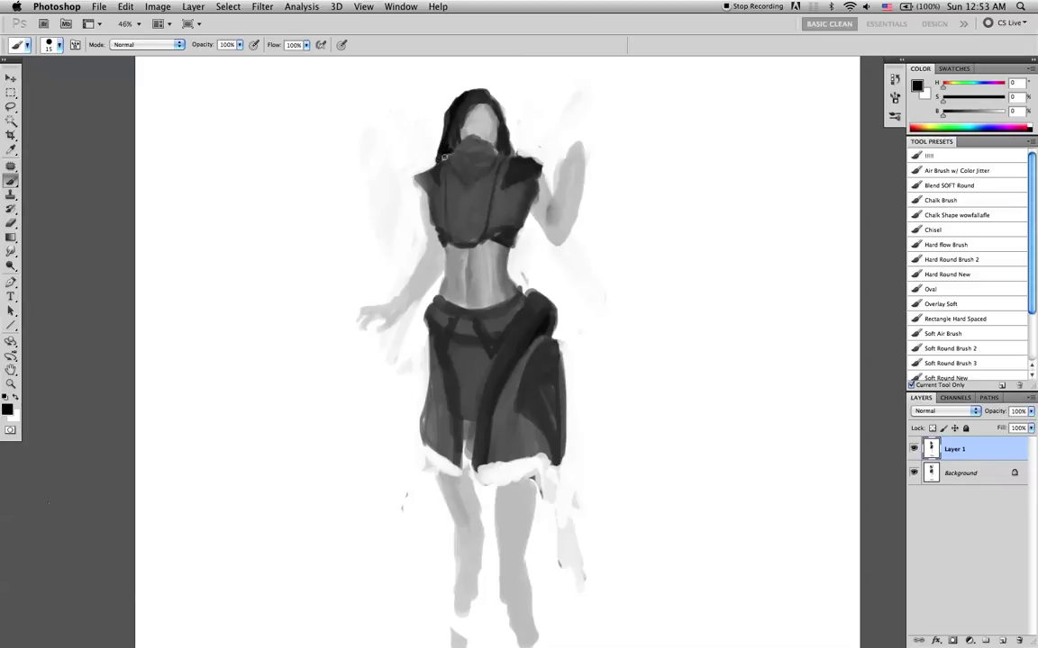
{"action": "mouse_move", "coordinate": [455, 137]}
{"action": "left_mouse_down"}
{"action": "mouse_move", "coordinate": [478, 93]}
{"action": "mouse_move", "coordinate": [489, 103]}
{"action": "mouse_move", "coordinate": [457, 96]}
{"action": "left_mouse_up"}
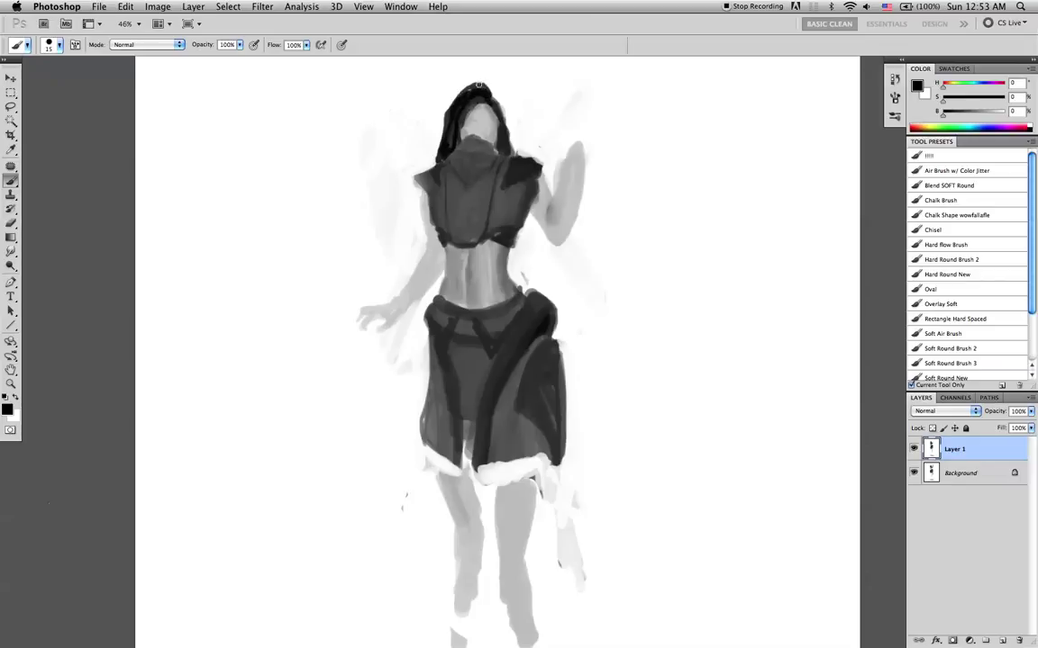
{"action": "mouse_move", "coordinate": [479, 85]}
{"action": "left_mouse_down"}
{"action": "mouse_move", "coordinate": [495, 87]}
{"action": "mouse_move", "coordinate": [507, 119]}
{"action": "mouse_move", "coordinate": [461, 134]}
{"action": "mouse_move", "coordinate": [467, 141]}
{"action": "left_mouse_up"}
{"action": "left_click_drag", "start_coordinate": [500, 96], "coordinate": [519, 153]}
{"action": "left_click_drag", "start_coordinate": [502, 104], "coordinate": [520, 144]}
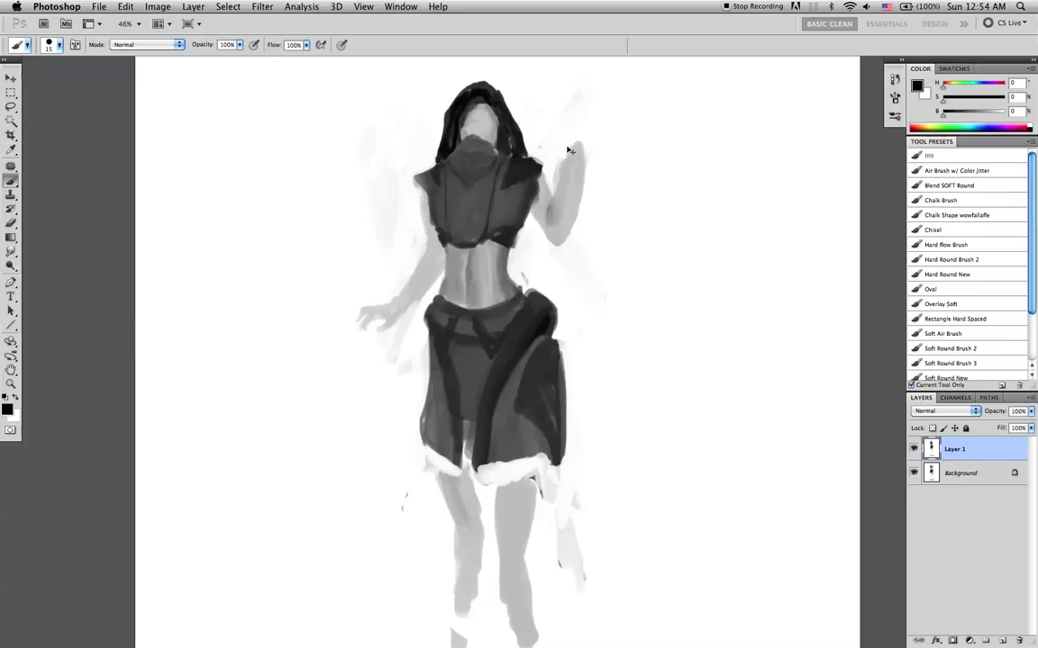
- Undo the black hair strokes and a trial stroke beside the raised forearm
{"action": "key", "text": "super+z"}
{"action": "key", "text": "bracketright"}
{"action": "key", "text": "bracketright"}
{"action": "mouse_move", "coordinate": [585, 176]}
{"action": "left_mouse_down"}
{"action": "mouse_move", "coordinate": [567, 218]}
{"action": "mouse_move", "coordinate": [576, 183]}
{"action": "mouse_move", "coordinate": [559, 230]}
{"action": "mouse_move", "coordinate": [555, 209]}
{"action": "mouse_move", "coordinate": [558, 228]}
{"action": "mouse_move", "coordinate": [580, 189]}
{"action": "left_mouse_up"}
{"action": "key", "text": "super+z"}
{"action": "key", "text": "super+z"}
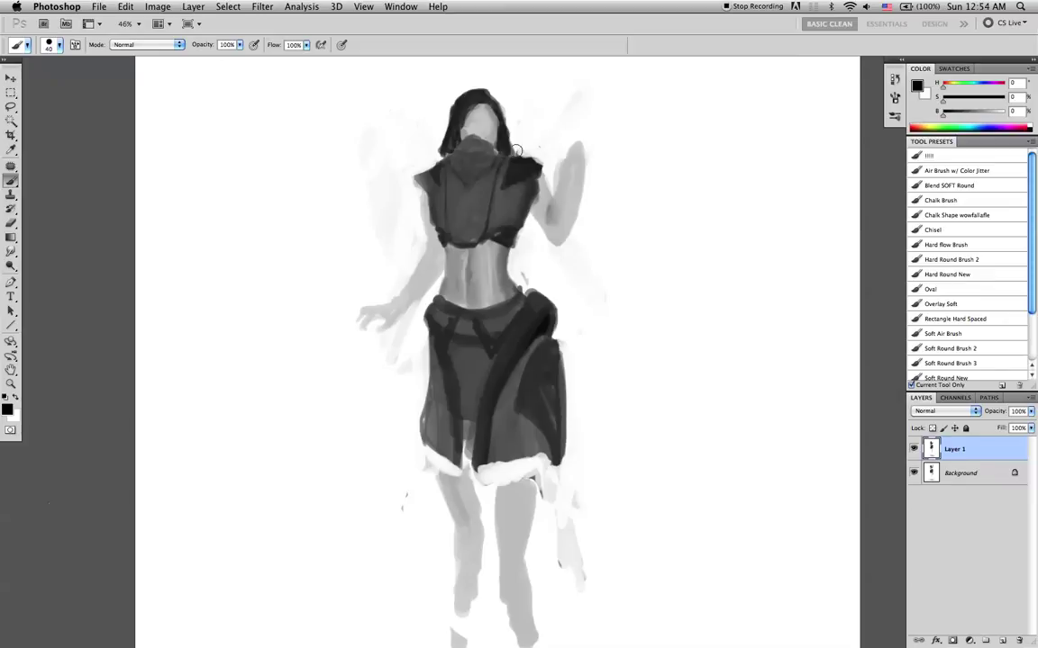
- Darken and extend both shoulder caps of the top with sampled 14% grey, starting at 20 px
{"action": "left_click", "coordinate": [472, 179], "text": "alt"}
{"action": "key", "text": "["}
{"action": "key", "text": "["}
{"action": "key", "text": "["}
{"action": "key", "text": "bracketleft"}
{"action": "left_click", "coordinate": [516, 151], "text": "alt"}
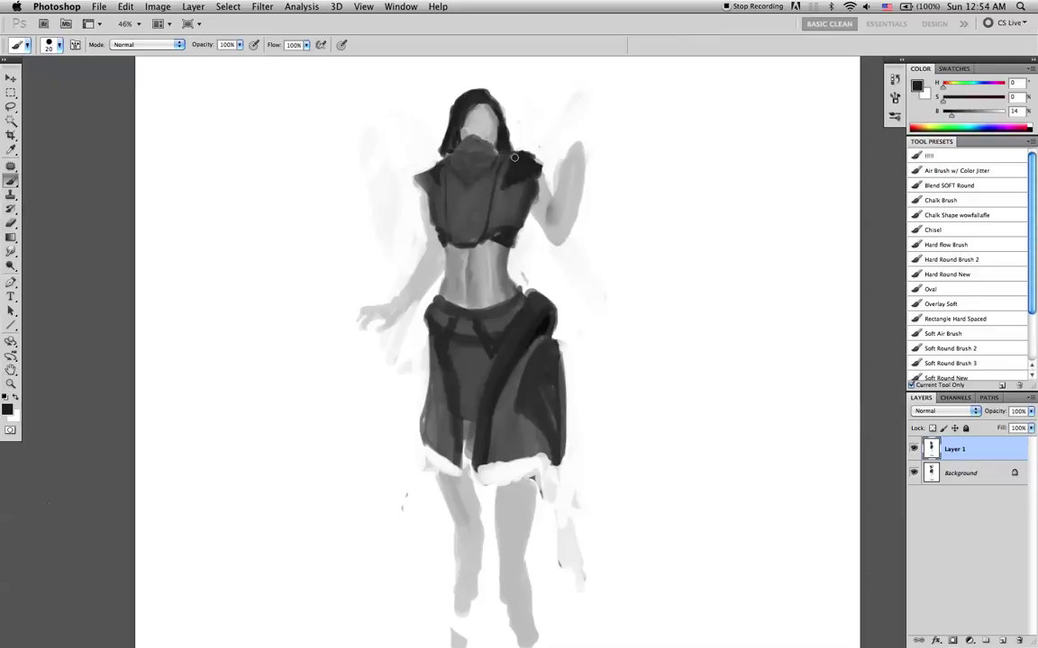
{"action": "left_click_drag", "start_coordinate": [532, 157], "coordinate": [557, 156]}
{"action": "key", "text": "super+z"}
{"action": "left_click_drag", "start_coordinate": [539, 164], "coordinate": [517, 178]}
{"action": "key", "text": "bracketleft"}
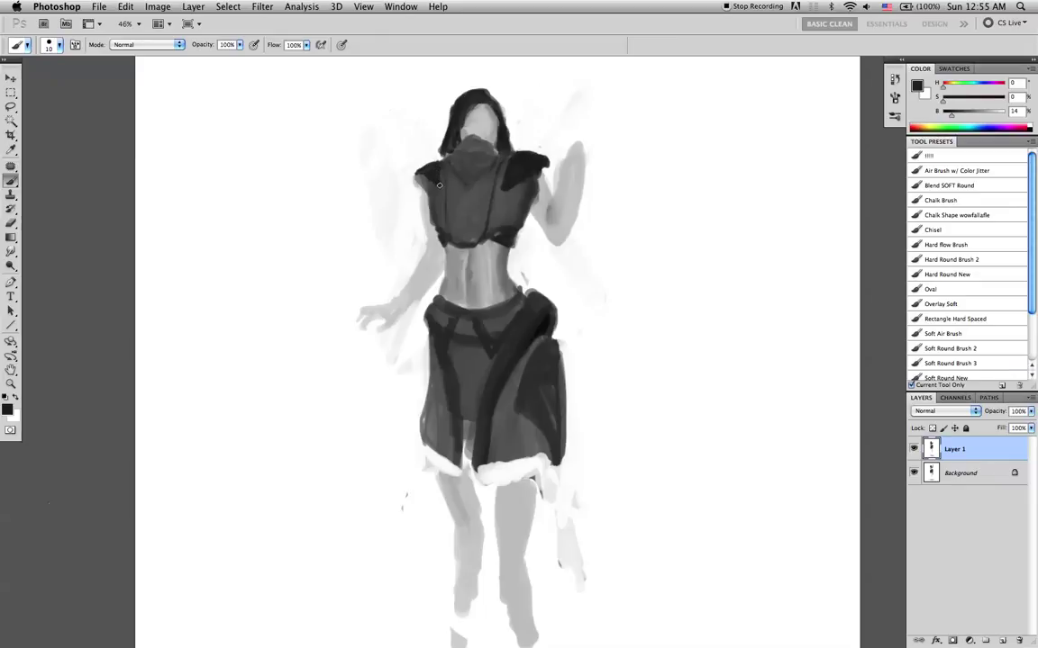
- Refine the lower edges of the shoulder caps with sampled 31% and 20% greys at 25 px
{"action": "left_click_drag", "start_coordinate": [413, 173], "coordinate": [434, 182]}
{"action": "key", "text": "super+z"}
{"action": "left_click", "coordinate": [433, 188], "text": "alt"}
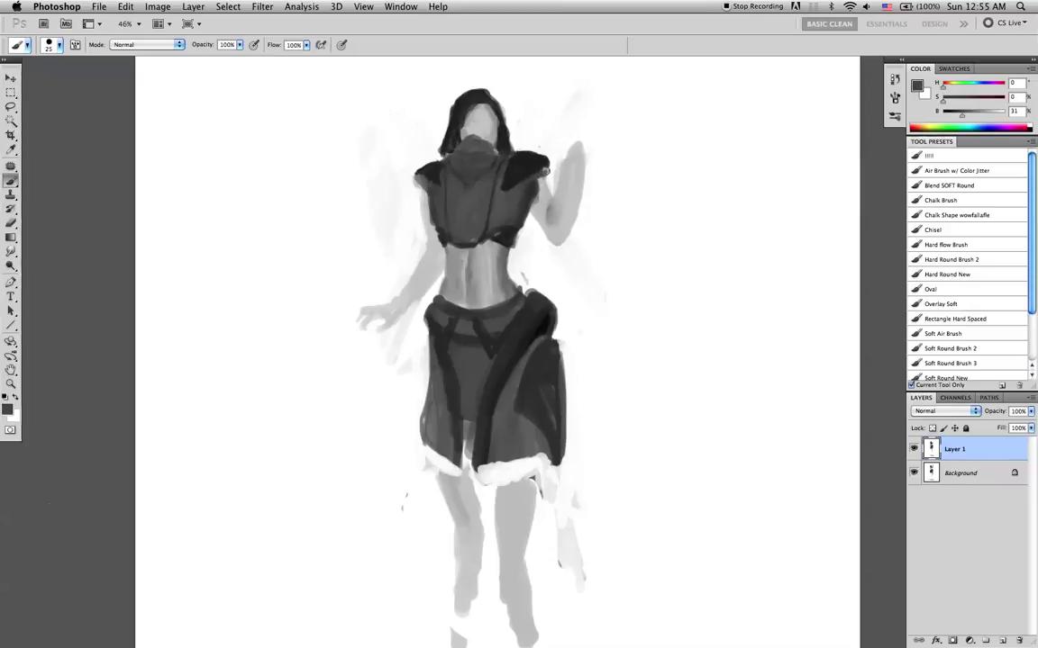
{"action": "left_click", "coordinate": [538, 184], "text": "alt"}
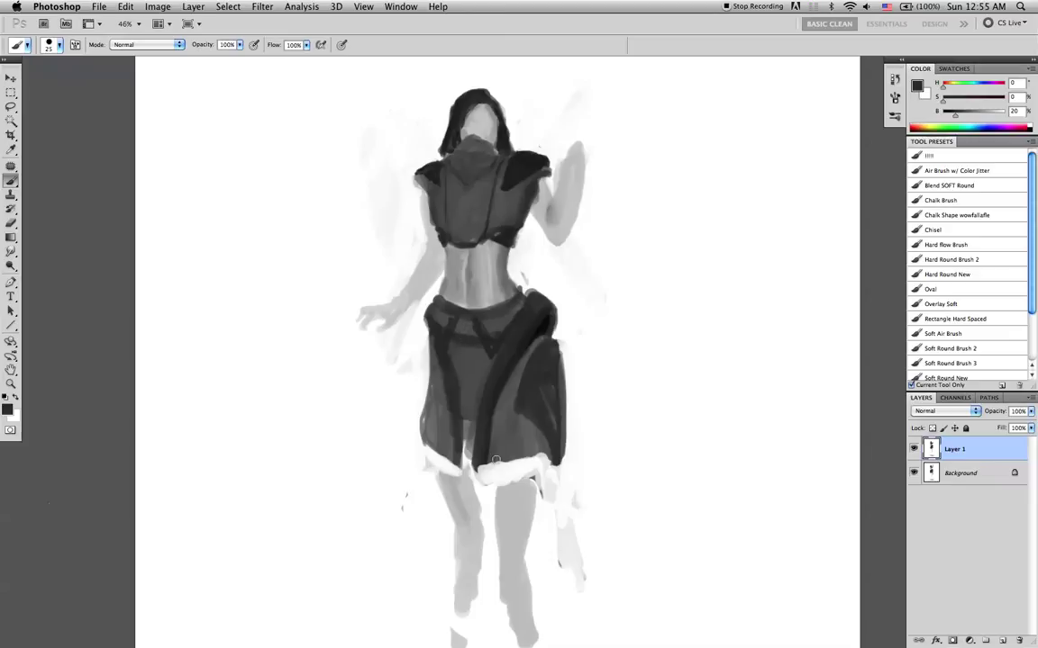
- Repaint the legs up to the hem with sampled 76% grey at 35 px, and fill the skirt's front slit with sampled dark grey
{"action": "left_click", "coordinate": [505, 480], "text": "alt"}
{"action": "key", "text": "bracketright"}
{"action": "key", "text": "bracketright"}
{"action": "mouse_move", "coordinate": [501, 472]}
{"action": "left_mouse_down"}
{"action": "mouse_move", "coordinate": [530, 465]}
{"action": "mouse_move", "coordinate": [503, 486]}
{"action": "mouse_move", "coordinate": [462, 477]}
{"action": "left_mouse_up"}
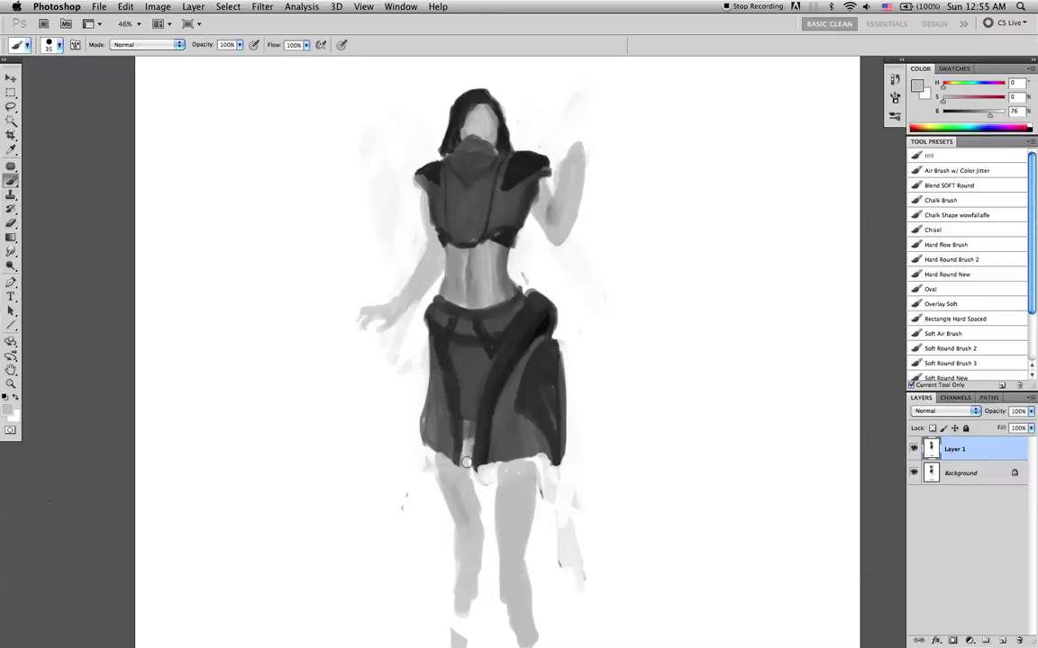
{"action": "left_click", "coordinate": [487, 299], "text": "alt"}
{"action": "mouse_move", "coordinate": [464, 437]}
{"action": "left_mouse_down"}
{"action": "mouse_move", "coordinate": [468, 458]}
{"action": "mouse_move", "coordinate": [468, 449]}
{"action": "left_mouse_up"}
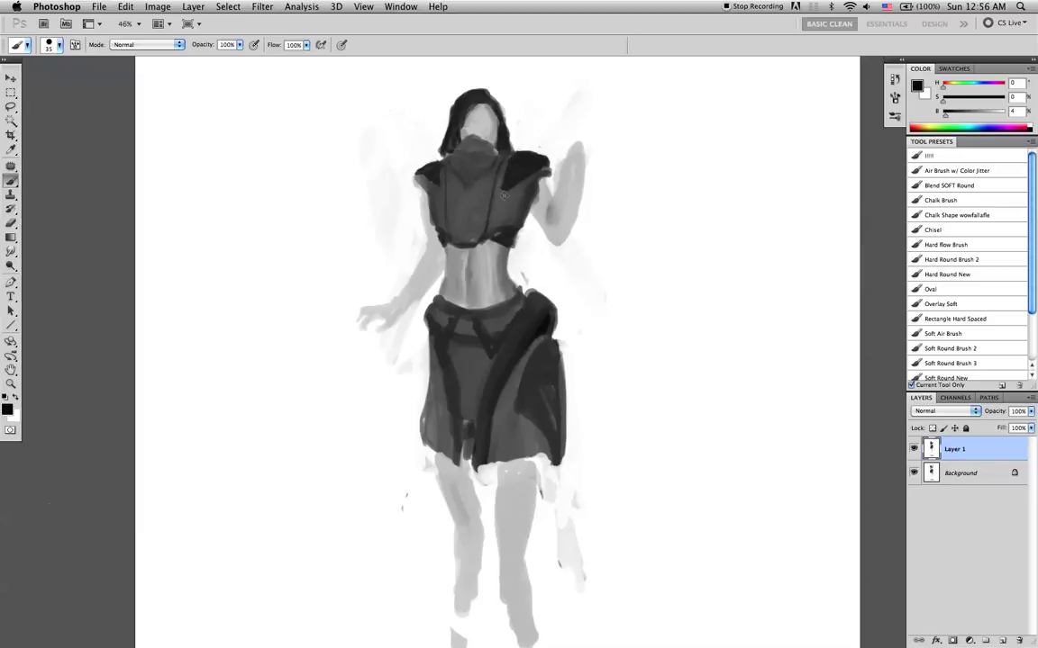
- Try a broad black stroke beside the waist with an enlarged brush, and undo it
{"action": "key", "text": "d"}
{"action": "key", "text": "bracketright"}
{"action": "key", "text": "bracketright"}
{"action": "key", "text": "bracketright"}
{"action": "key", "text": "bracketright"}
{"action": "key", "text": "bracketright"}
{"action": "mouse_move", "coordinate": [521, 261]}
{"action": "left_mouse_down"}
{"action": "mouse_move", "coordinate": [530, 216]}
{"action": "mouse_move", "coordinate": [537, 255]}
{"action": "mouse_move", "coordinate": [523, 266]}
{"action": "mouse_move", "coordinate": [531, 249]}
{"action": "mouse_move", "coordinate": [525, 266]}
{"action": "mouse_move", "coordinate": [557, 270]}
{"action": "left_mouse_up"}
{"action": "key", "text": "super+z"}
- Paint a closed hand on the raised forearm with sampled light greys of about 79% to 82% at 20 px
{"action": "left_click", "coordinate": [573, 165], "text": "alt"}
{"action": "key", "text": "bracketleft"}
{"action": "key", "text": "bracketleft"}
{"action": "key", "text": "bracketleft"}
{"action": "key", "text": "bracketleft"}
{"action": "key", "text": "bracketleft"}
{"action": "key", "text": "bracketleft"}
{"action": "key", "text": "bracketleft"}
{"action": "mouse_move", "coordinate": [560, 130]}
{"action": "left_mouse_down"}
{"action": "mouse_move", "coordinate": [576, 147]}
{"action": "mouse_move", "coordinate": [576, 120]}
{"action": "left_mouse_up"}
{"action": "left_click", "coordinate": [578, 145], "text": "alt"}
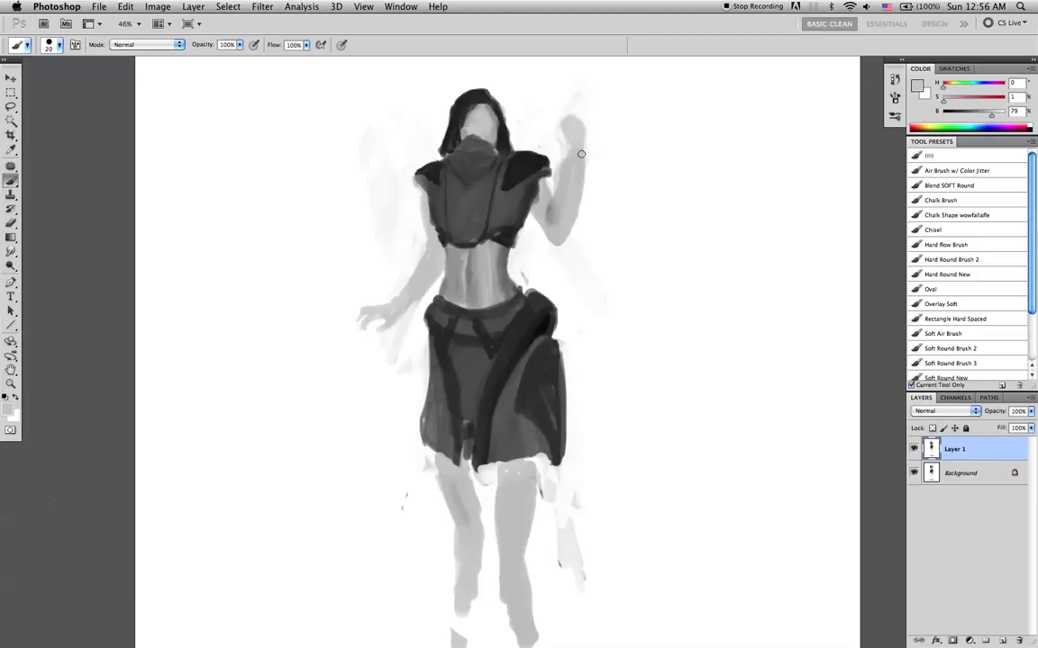
{"action": "left_click", "coordinate": [547, 208], "text": "alt"}
{"action": "left_click", "coordinate": [559, 145], "text": "alt"}
{"action": "left_click", "coordinate": [566, 126], "text": "alt"}
- Paint out both detached feet below the legs with white at 70 to 100 px, and hide and reshow Layer 1 to compare
{"action": "scroll", "coordinate": [607, 249], "scroll_direction": "down", "scroll_amount": 5}
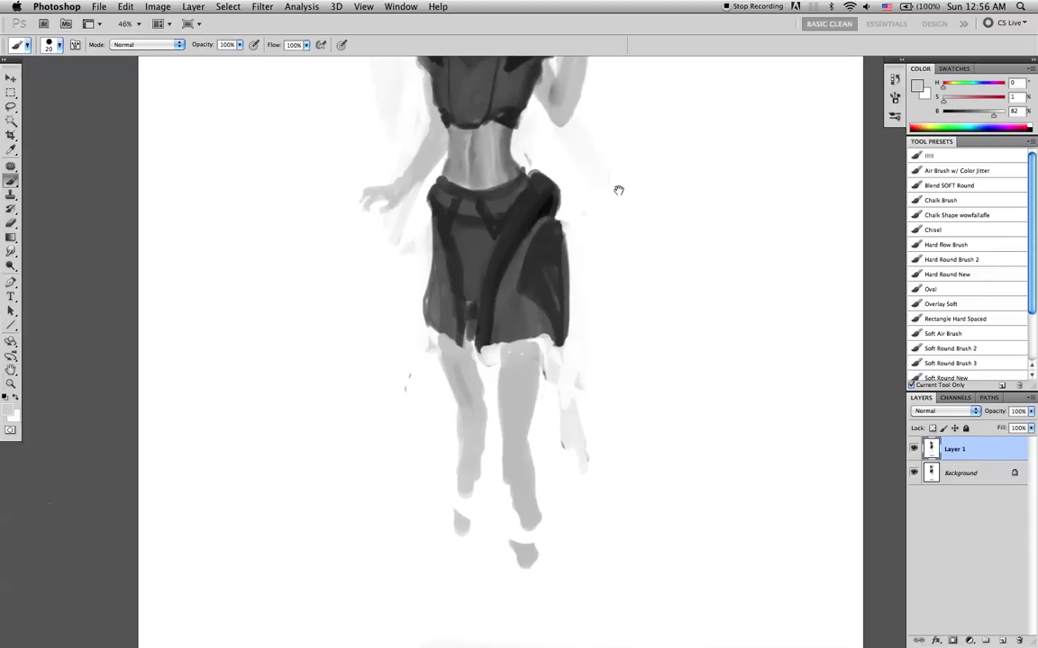
{"action": "scroll", "coordinate": [595, 227], "scroll_direction": "down", "scroll_amount": 3}
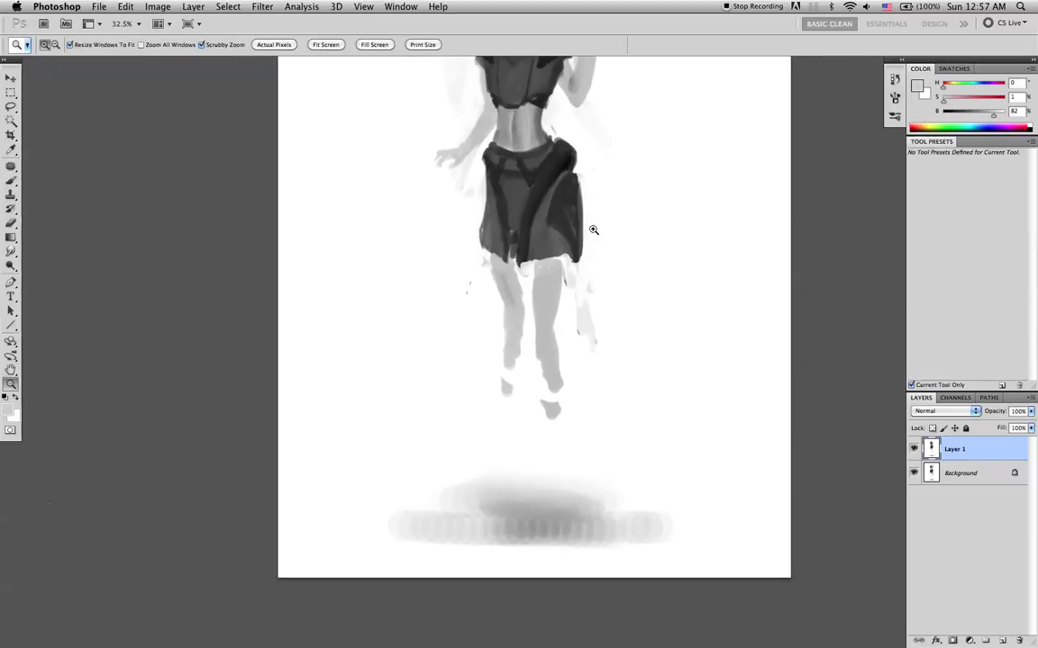
{"action": "left_click_drag", "start_coordinate": [595, 227], "coordinate": [563, 301]}
{"action": "key", "text": "d"}
{"action": "key", "text": "x"}
{"action": "key", "text": "bracketright"}
{"action": "key", "text": "bracketright"}
{"action": "key", "text": "bracketright"}
{"action": "key", "text": "bracketright"}
{"action": "key", "text": "bracketright"}
{"action": "key", "text": "bracketright"}
{"action": "key", "text": "bracketright"}
{"action": "key", "text": "bracketright"}
{"action": "key", "text": "bracketright"}
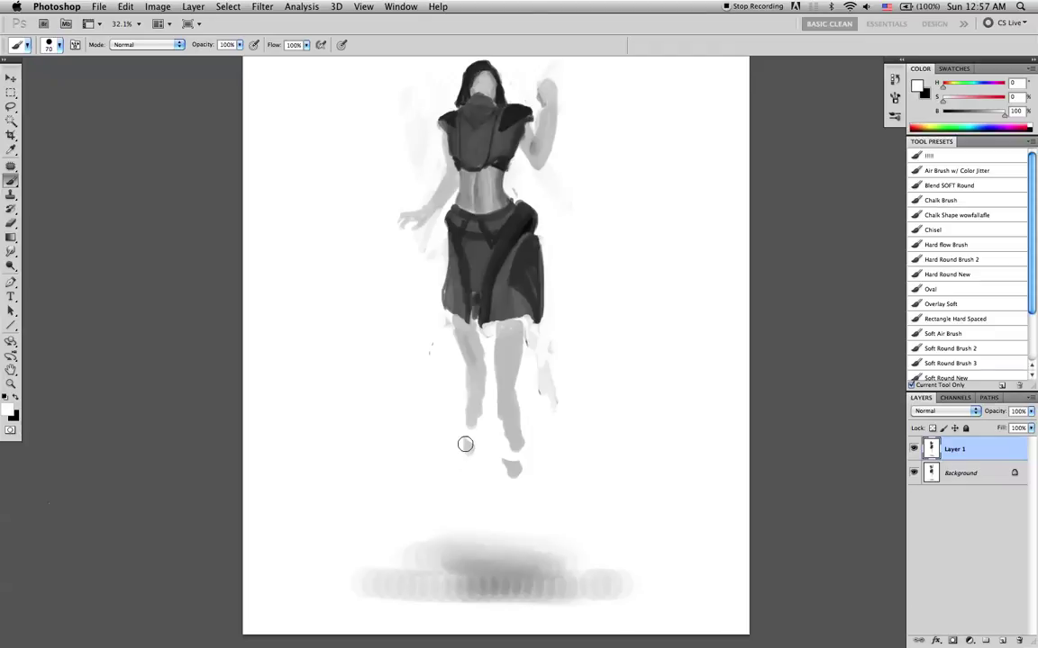
{"action": "left_click", "coordinate": [915, 449]}
{"action": "left_click", "coordinate": [914, 450]}
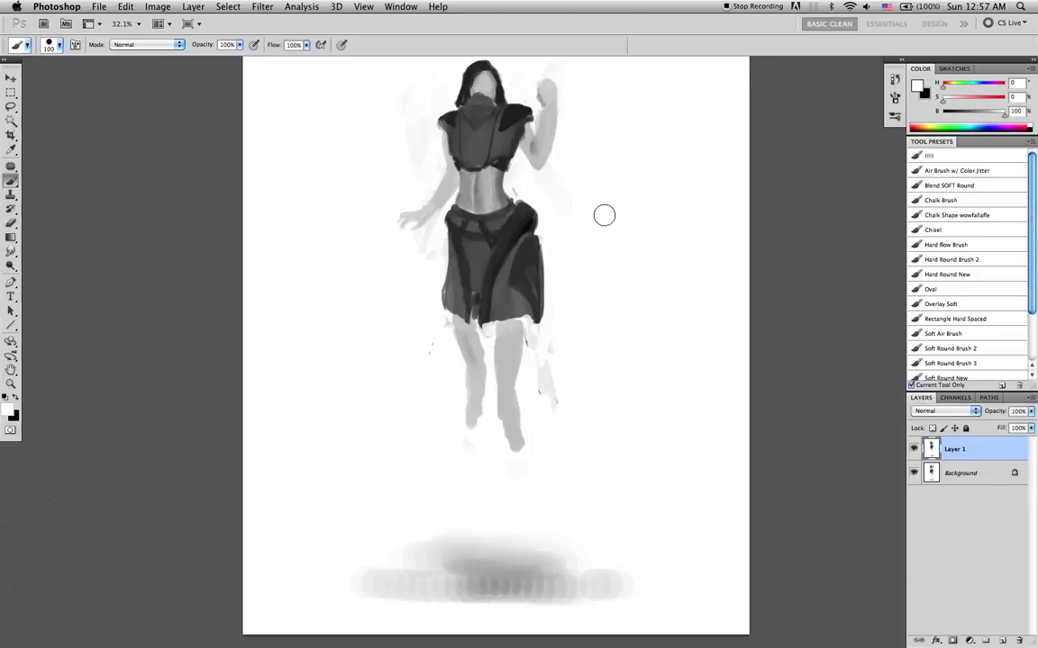
- Build out the skirt's outer hip at the waistband, on the lowered-arm side, with sampled 19% grey at 30 px
{"action": "left_click_drag", "start_coordinate": [603, 215], "coordinate": [604, 279]}
{"action": "key", "text": "x"}
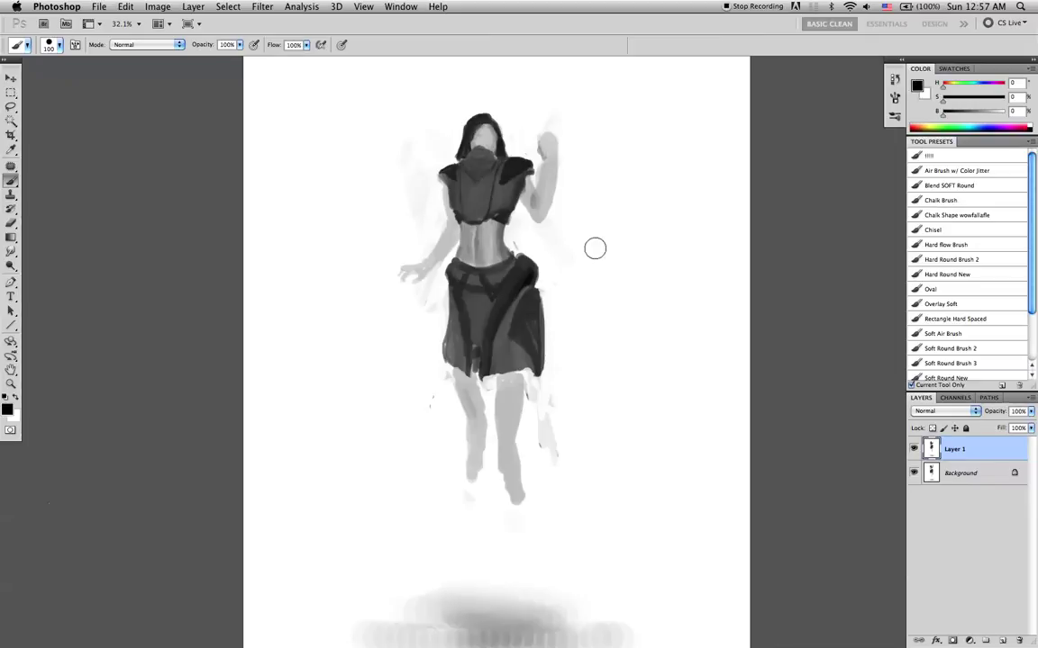
{"action": "key", "text": "bracketleft"}
{"action": "key", "text": "bracketleft"}
{"action": "key", "text": "bracketleft"}
{"action": "key", "text": "bracketleft"}
{"action": "key", "text": "bracketleft"}
{"action": "key", "text": "bracketleft"}
{"action": "left_click", "coordinate": [443, 264], "text": "alt"}
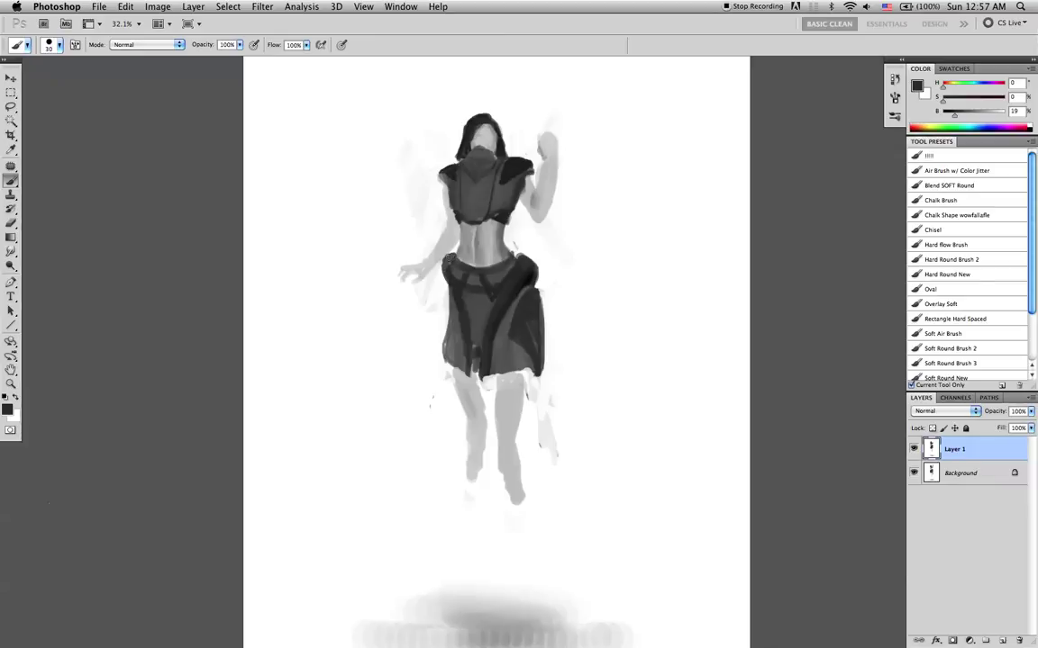
- Paint a dark vertical strap below the waistband's centre with sampled 8% grey at 35 px, and refine its edge with sampled 33% grey
{"action": "left_click", "coordinate": [475, 273], "text": "alt"}
{"action": "left_click_drag", "start_coordinate": [468, 295], "coordinate": [474, 310]}
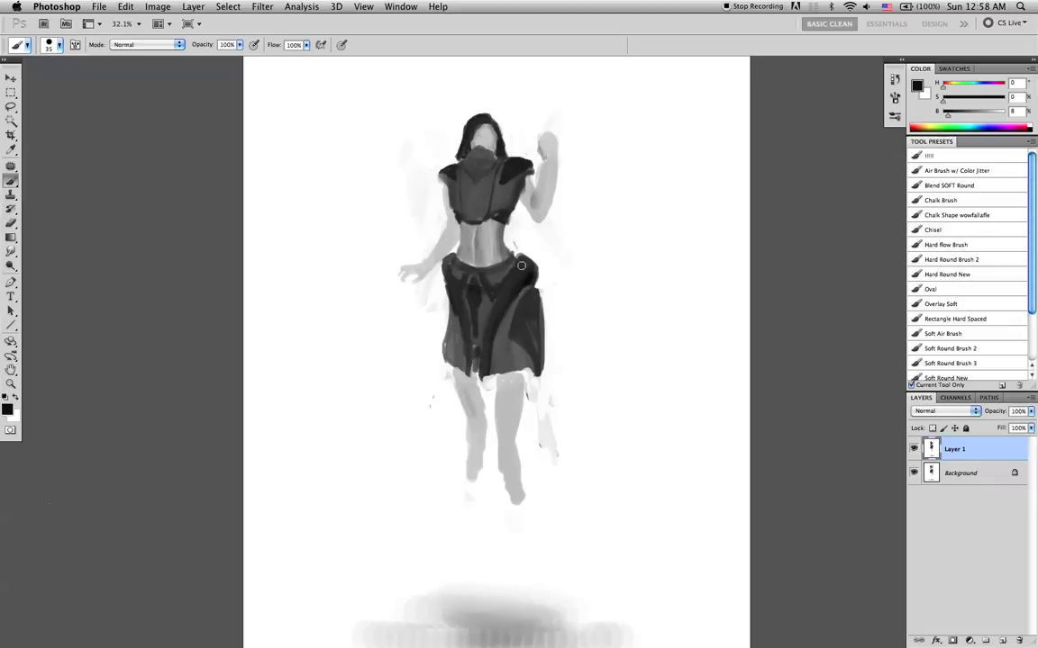
{"action": "left_click_drag", "start_coordinate": [480, 282], "coordinate": [474, 304]}
{"action": "left_click", "coordinate": [484, 305], "text": "alt"}
{"action": "left_click_drag", "start_coordinate": [479, 311], "coordinate": [476, 335]}
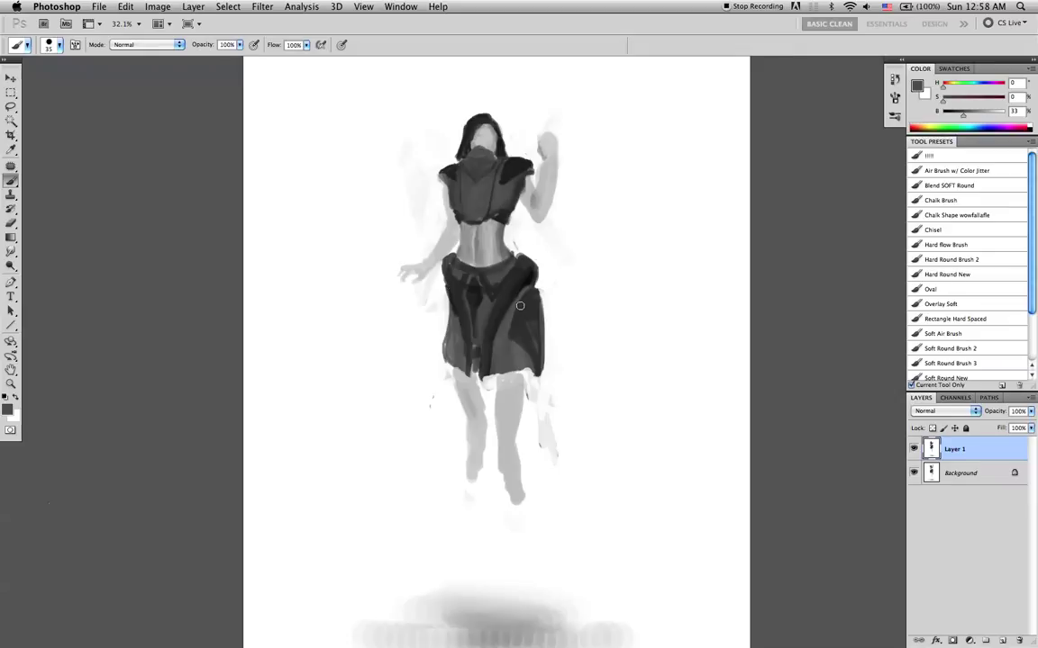
- Block in ankle boots over both lower legs with sampled dark grey at about 40 px
{"action": "left_click", "coordinate": [467, 327], "text": "alt"}
{"action": "key", "text": "bracketright"}
{"action": "key", "text": "bracketright"}
{"action": "key", "text": "bracketright"}
{"action": "mouse_move", "coordinate": [510, 485]}
{"action": "left_mouse_down"}
{"action": "mouse_move", "coordinate": [517, 491]}
{"action": "mouse_move", "coordinate": [503, 466]}
{"action": "mouse_move", "coordinate": [518, 483]}
{"action": "mouse_move", "coordinate": [516, 462]}
{"action": "mouse_move", "coordinate": [518, 483]}
{"action": "left_mouse_up"}
{"action": "left_click_drag", "start_coordinate": [475, 463], "coordinate": [469, 450]}
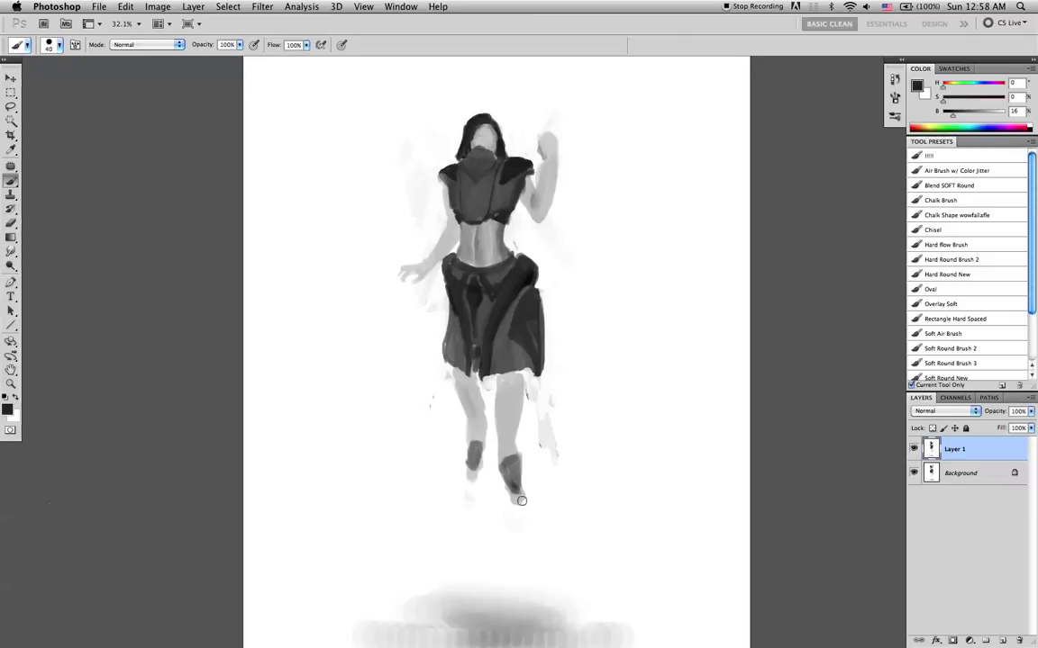
- Darken the boots' cuffs and toes with 16% grey, clean their outline with white at 30 px, and sample a 46% boot grey
{"action": "mouse_move", "coordinate": [512, 498]}
{"action": "left_mouse_down"}
{"action": "mouse_move", "coordinate": [523, 491]}
{"action": "mouse_move", "coordinate": [509, 487]}
{"action": "left_mouse_up"}
{"action": "key", "text": "super+e"}
{"action": "key", "text": "super+alt+shift+n"}
{"action": "left_click", "coordinate": [532, 492], "text": "alt"}
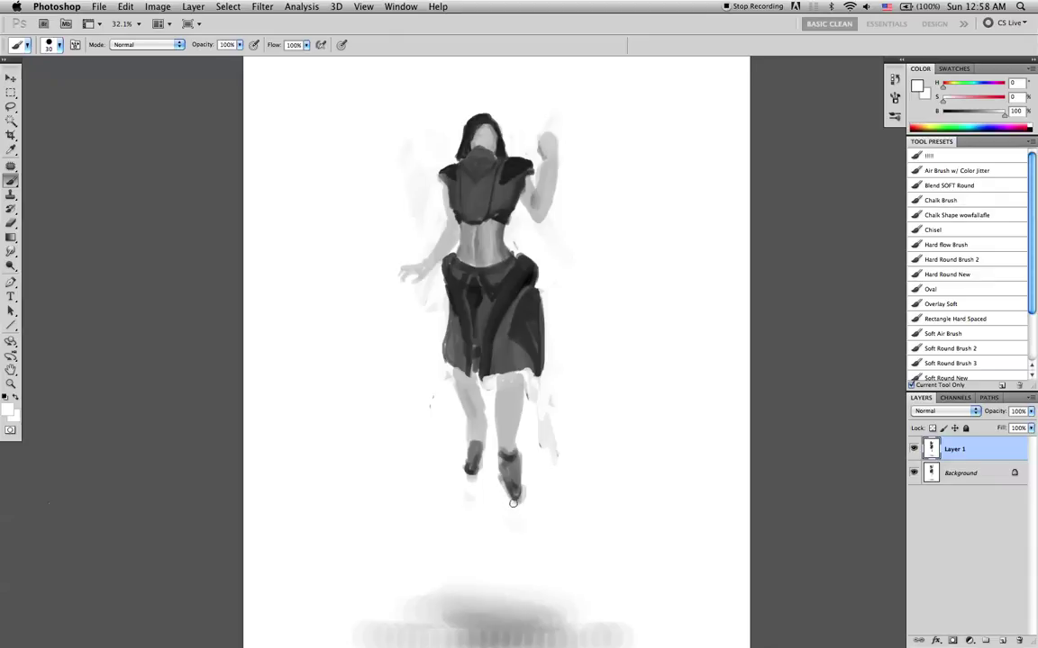
{"action": "left_click", "coordinate": [513, 471], "text": "alt"}
{"action": "mouse_move", "coordinate": [559, 399]}
{"action": "left_mouse_down"}
{"action": "mouse_move", "coordinate": [530, 214]}
{"action": "mouse_move", "coordinate": [547, 403]}
{"action": "left_mouse_up"}
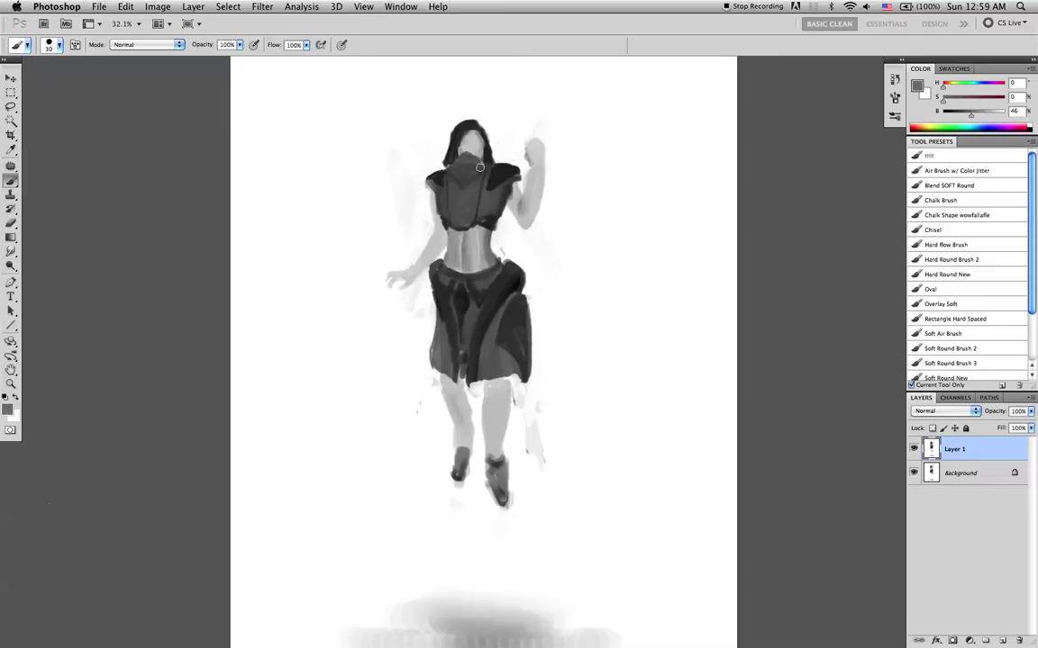
- Try a curved blade along the raised forearm in black at 30 px
{"action": "key", "text": "d"}
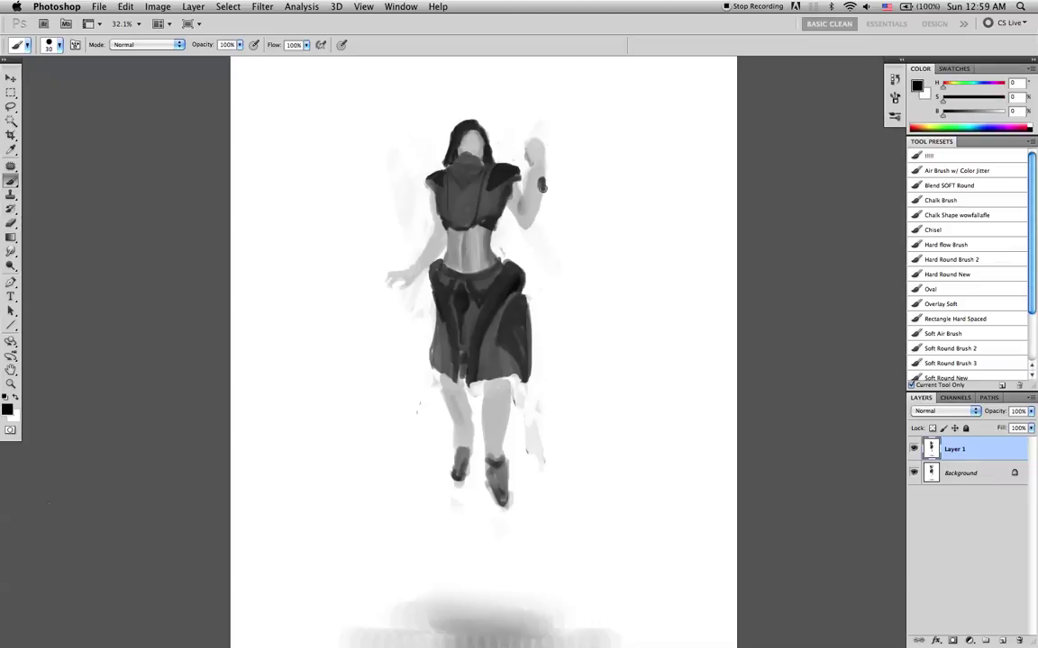
{"action": "left_click_drag", "start_coordinate": [541, 183], "coordinate": [546, 106]}
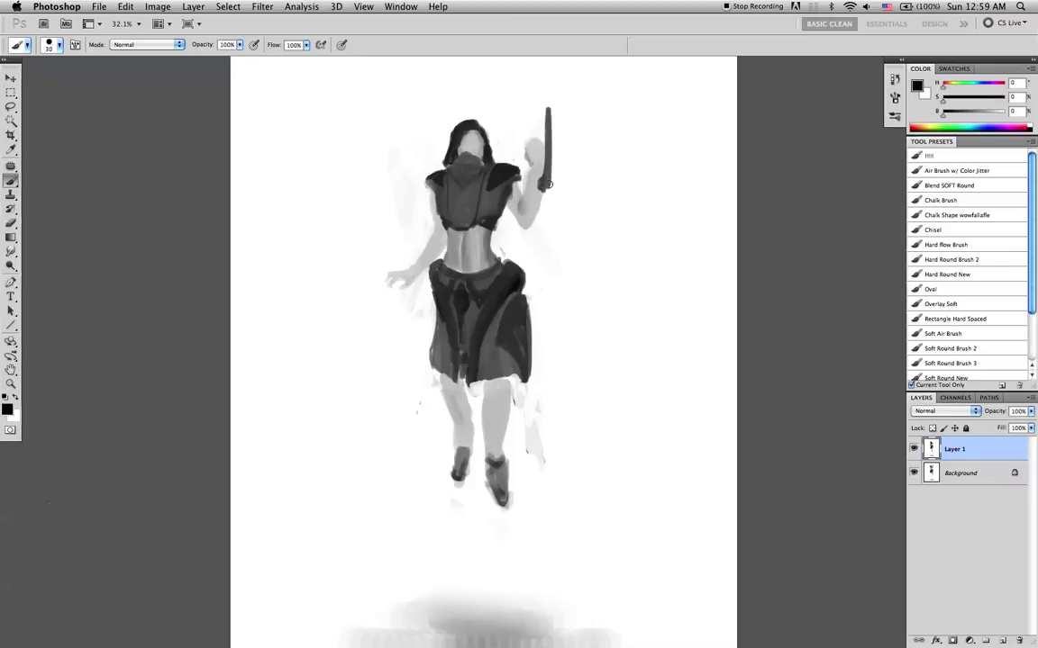
{"action": "key", "text": "super+z"}
{"action": "mouse_move", "coordinate": [546, 171]}
{"action": "left_mouse_down"}
{"action": "mouse_move", "coordinate": [543, 113]}
{"action": "mouse_move", "coordinate": [549, 169]}
{"action": "left_mouse_up"}
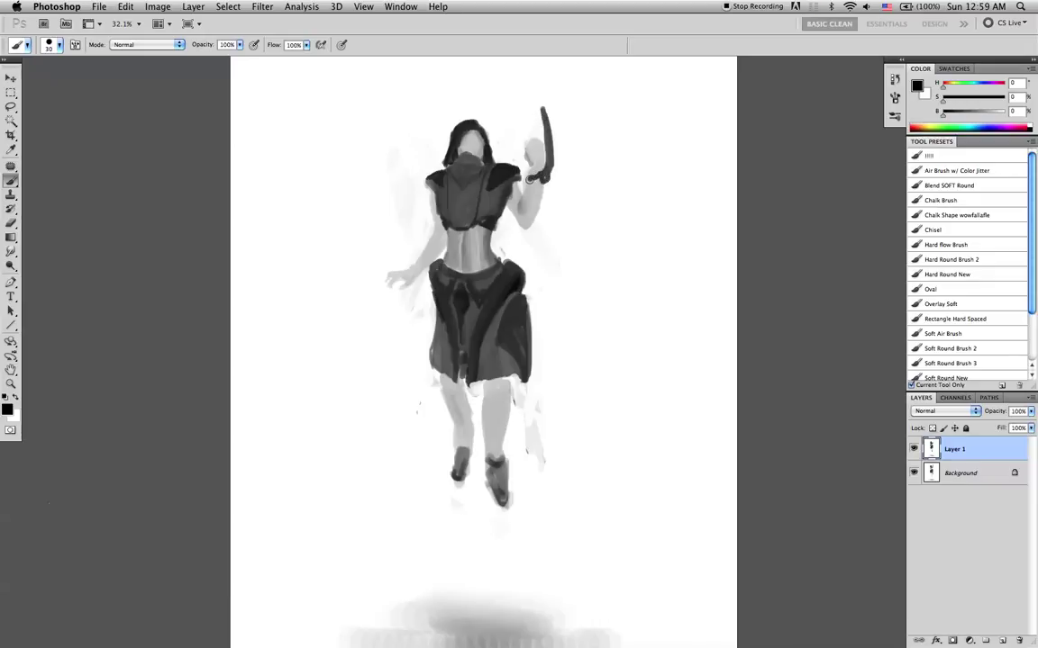
{"action": "left_click_drag", "start_coordinate": [528, 186], "coordinate": [522, 194]}
{"action": "mouse_move", "coordinate": [538, 178]}
{"action": "left_mouse_down"}
{"action": "mouse_move", "coordinate": [524, 191]}
{"action": "mouse_move", "coordinate": [544, 206]}
{"action": "left_mouse_up"}
{"action": "key", "text": "super+z"}
- Paint a slender tapering blade extending from the lowered hand in black, thinned to 8 px, and shade it with sampled 52% grey
{"action": "mouse_move", "coordinate": [406, 280]}
{"action": "left_mouse_down"}
{"action": "mouse_move", "coordinate": [325, 309]}
{"action": "mouse_move", "coordinate": [386, 284]}
{"action": "left_mouse_up"}
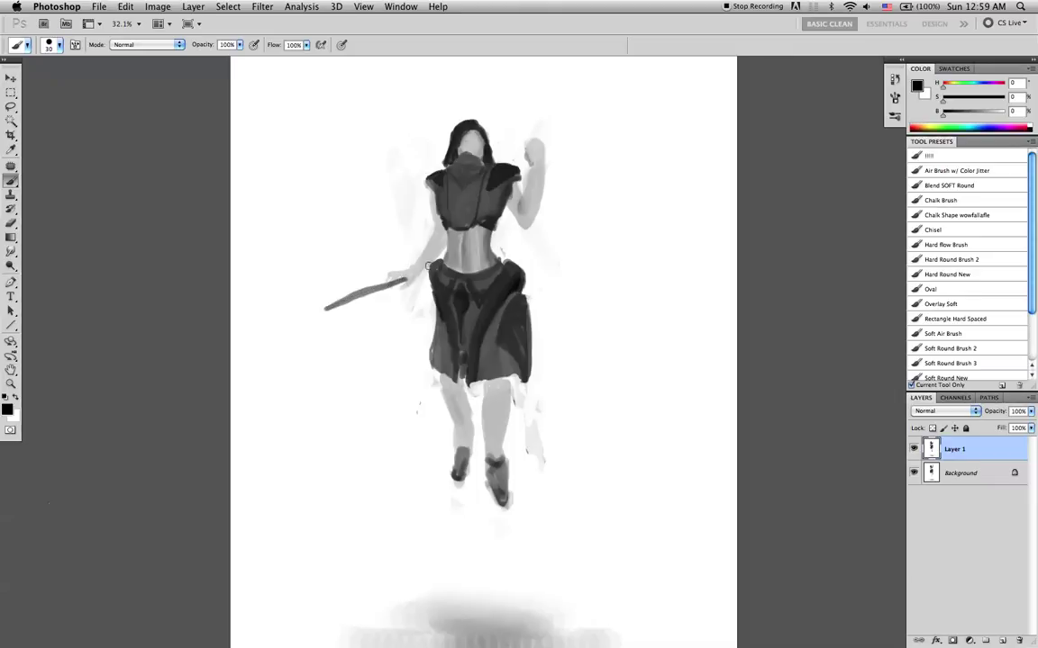
{"action": "key", "text": "super+alt+z"}
{"action": "key", "text": "super+alt+z"}
{"action": "mouse_move", "coordinate": [379, 287]}
{"action": "left_mouse_down"}
{"action": "mouse_move", "coordinate": [402, 283]}
{"action": "mouse_move", "coordinate": [340, 304]}
{"action": "left_mouse_up"}
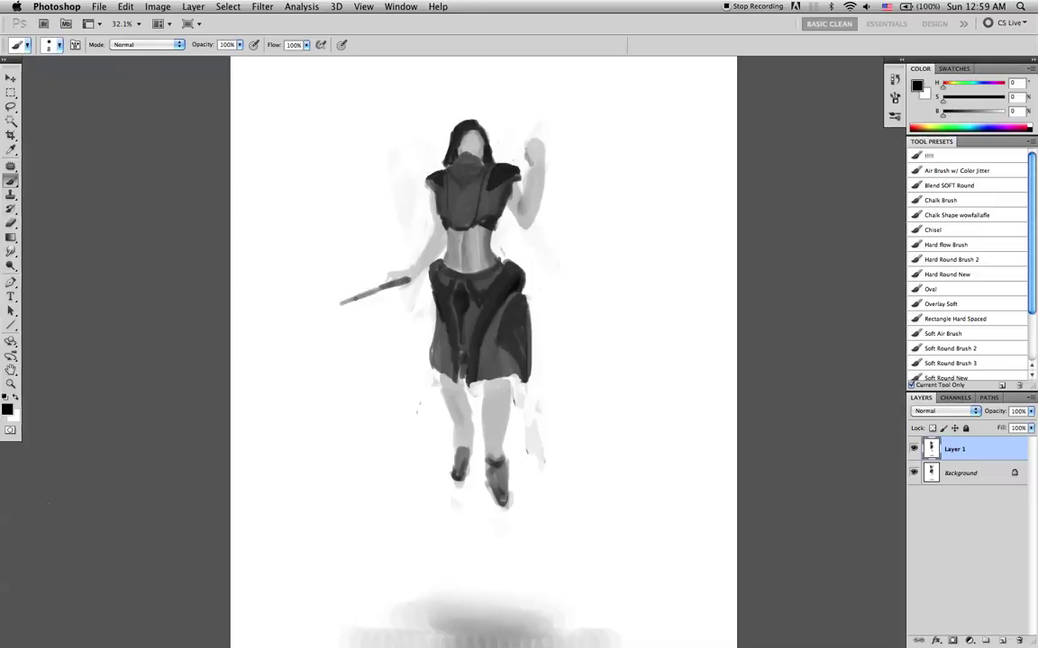
{"action": "left_click_drag", "start_coordinate": [330, 310], "coordinate": [357, 298]}
{"action": "key", "text": "super+z"}
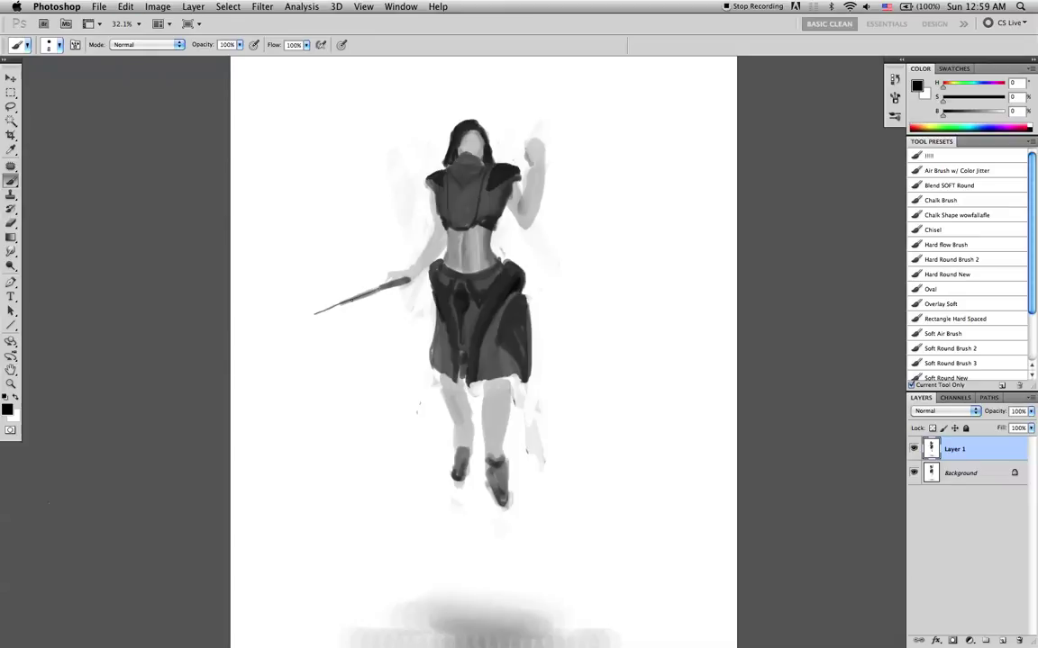
{"action": "left_click", "coordinate": [366, 294], "text": "alt"}
{"action": "left_click_drag", "start_coordinate": [377, 289], "coordinate": [330, 309]}
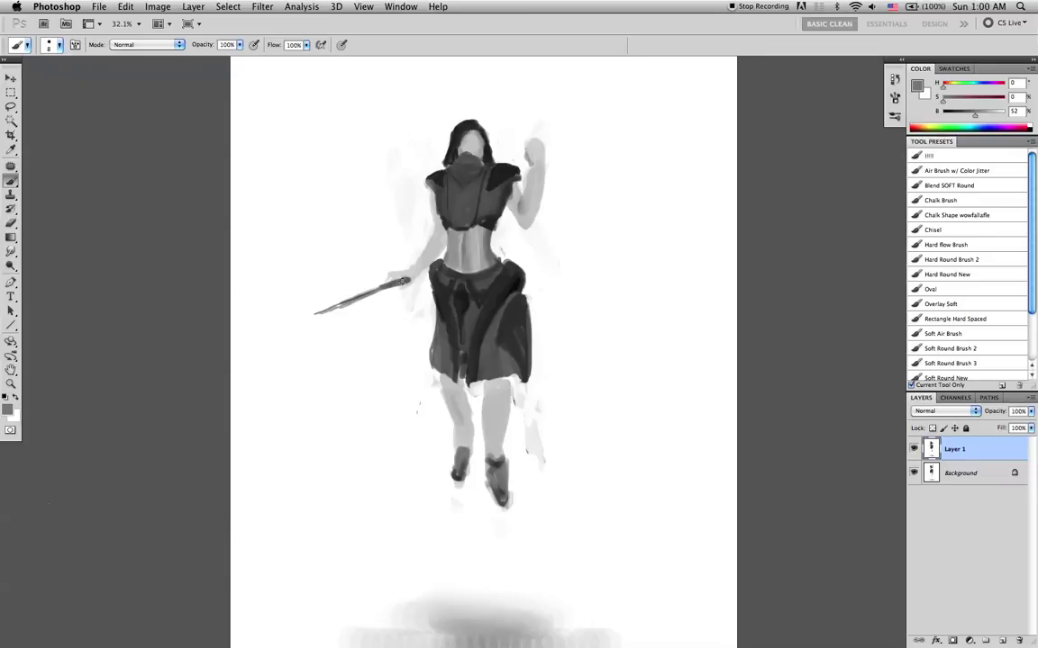
{"action": "left_click", "coordinate": [415, 279], "text": "alt"}
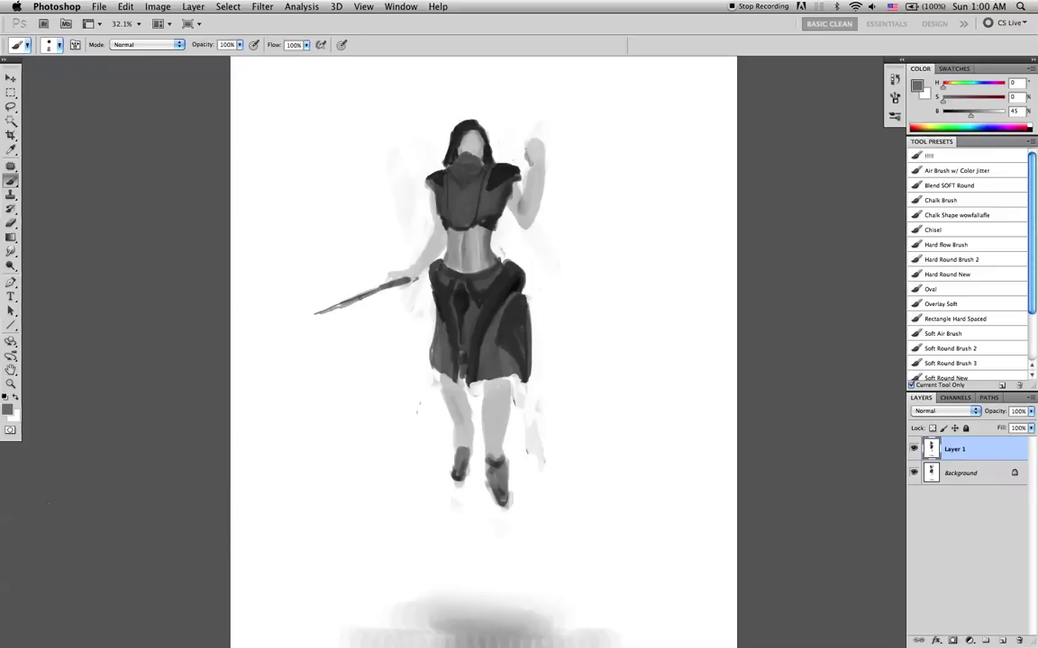
{"action": "key", "text": "d"}
{"action": "key", "text": "x"}
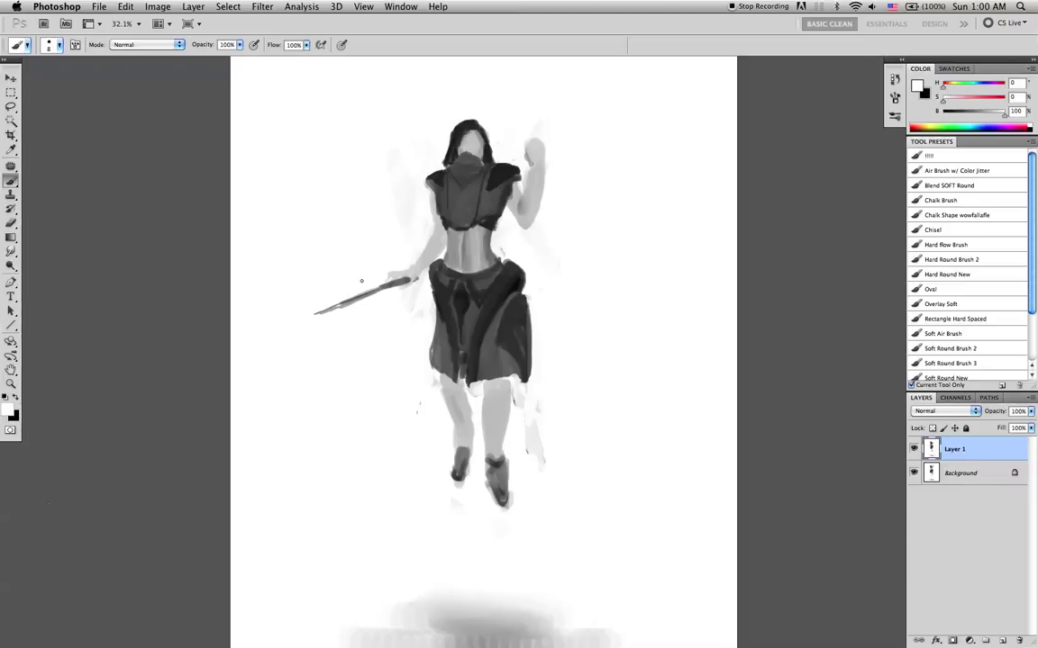
- Try a pale wing-like shape above the blade with sampled 78% grey at 40 to 45 px, checking it with the canvas flipped
{"action": "left_click", "coordinate": [442, 394], "text": "alt"}
{"action": "mouse_move", "coordinate": [359, 264]}
{"action": "left_mouse_down"}
{"action": "mouse_move", "coordinate": [369, 271]}
{"action": "mouse_move", "coordinate": [348, 227]}
{"action": "mouse_move", "coordinate": [321, 275]}
{"action": "left_mouse_up"}
{"action": "key", "text": "super+alt+z"}
{"action": "key", "text": "super+alt+z"}
{"action": "mouse_move", "coordinate": [384, 276]}
{"action": "left_mouse_down"}
{"action": "mouse_move", "coordinate": [350, 261]}
{"action": "mouse_move", "coordinate": [265, 305]}
{"action": "left_mouse_up"}
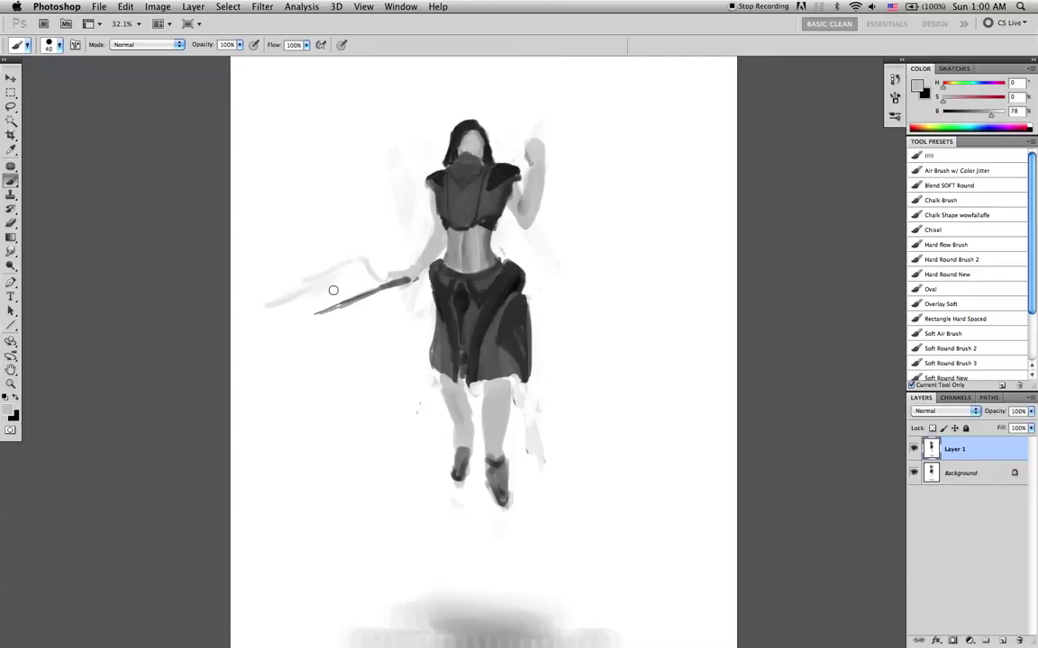
{"action": "left_click_drag", "start_coordinate": [356, 263], "coordinate": [374, 280]}
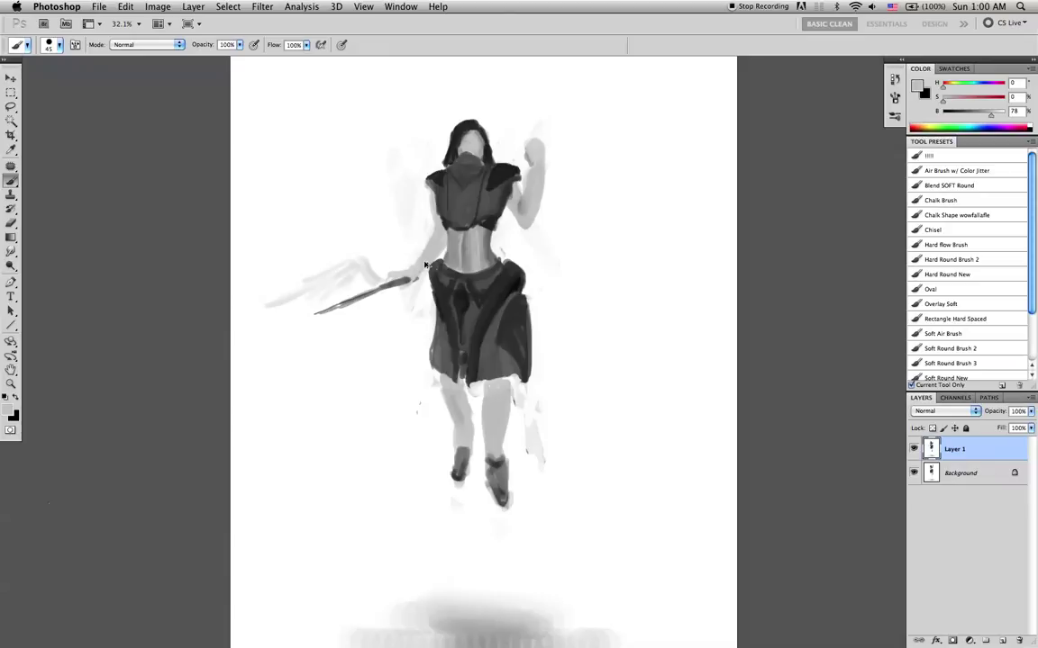
{"action": "key", "text": "super+shift+h"}
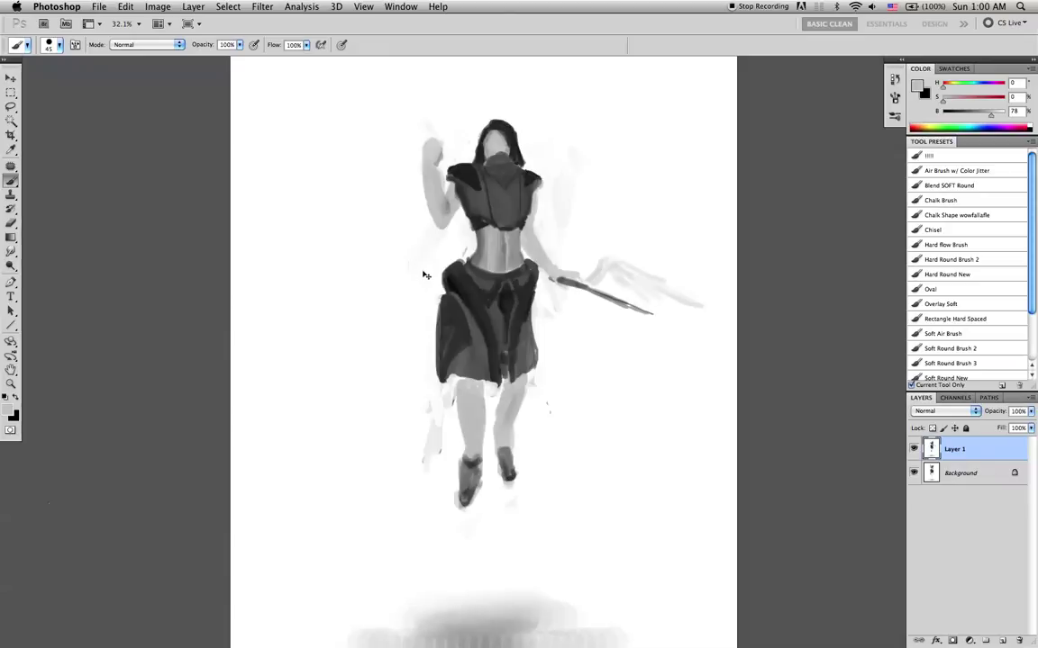
{"action": "key", "text": "ctrl+shift+h"}
{"action": "key", "text": "alt+super+z"}
{"action": "key", "text": "alt+super+z"}
{"action": "key", "text": "alt+super+z"}
{"action": "key", "text": "alt+super+z"}
{"action": "key", "text": "alt+super+z"}
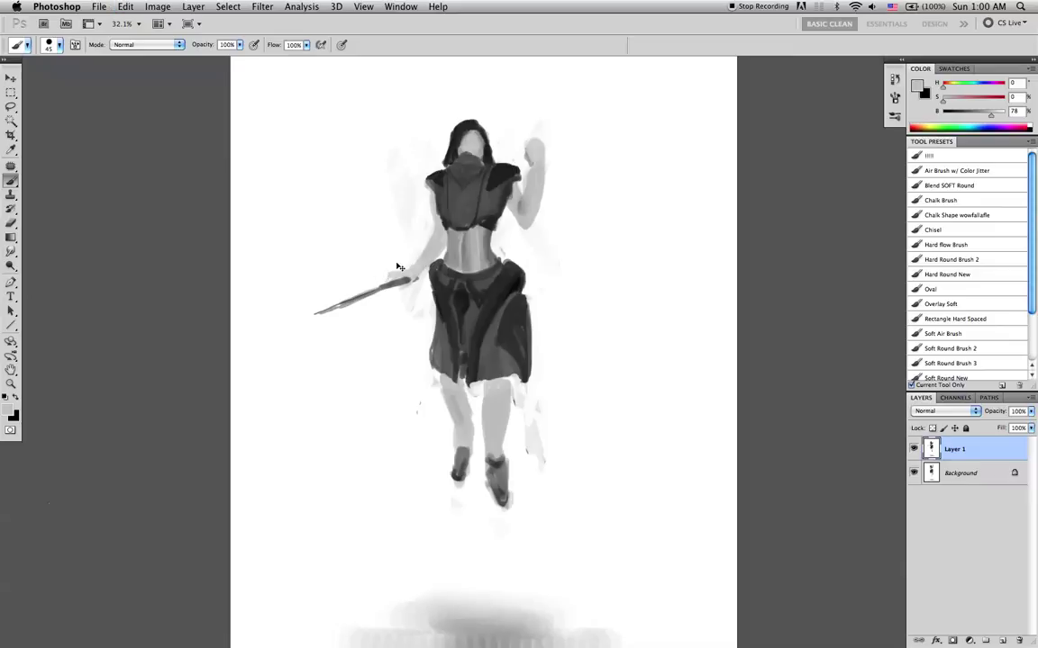
- Try a pale crescent shape arching across the blade with 78% grey at 45 px
{"action": "mouse_move", "coordinate": [390, 272]}
{"action": "left_mouse_down"}
{"action": "mouse_move", "coordinate": [367, 235]}
{"action": "mouse_move", "coordinate": [366, 281]}
{"action": "mouse_move", "coordinate": [360, 248]}
{"action": "mouse_move", "coordinate": [341, 293]}
{"action": "mouse_move", "coordinate": [359, 238]}
{"action": "mouse_move", "coordinate": [343, 257]}
{"action": "mouse_move", "coordinate": [325, 357]}
{"action": "mouse_move", "coordinate": [352, 262]}
{"action": "mouse_move", "coordinate": [333, 312]}
{"action": "mouse_move", "coordinate": [361, 271]}
{"action": "mouse_move", "coordinate": [382, 276]}
{"action": "mouse_move", "coordinate": [350, 287]}
{"action": "mouse_move", "coordinate": [368, 280]}
{"action": "mouse_move", "coordinate": [365, 243]}
{"action": "mouse_move", "coordinate": [380, 279]}
{"action": "left_mouse_up"}
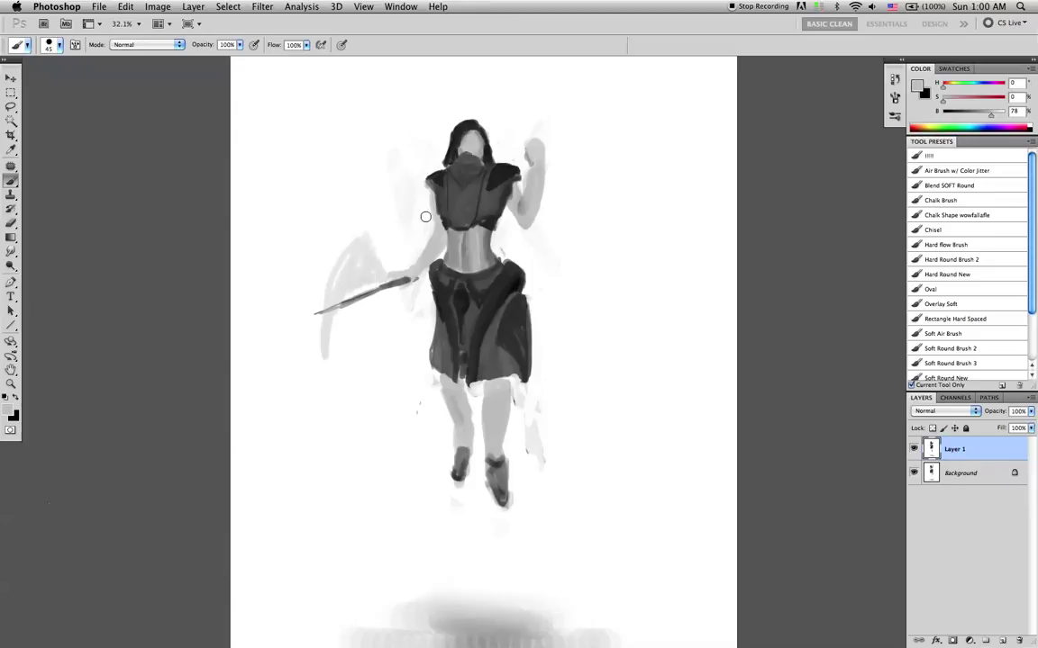
{"action": "key", "text": "super+alt+z"}
{"action": "key", "text": "super+alt+z"}
{"action": "key", "text": "super+alt+z"}
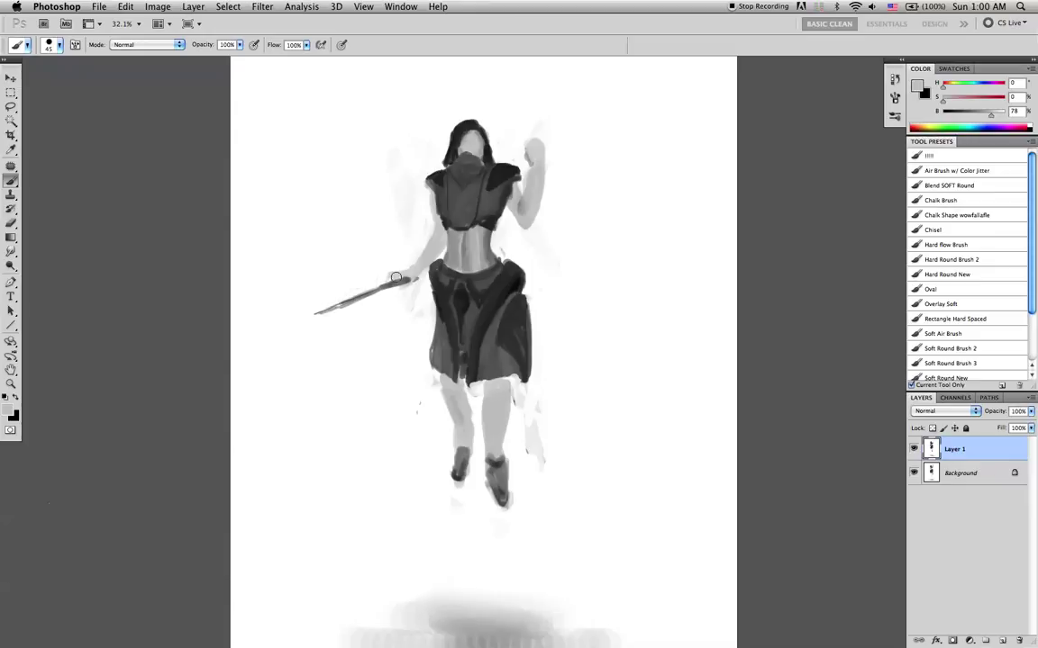
- Try a pale shape beside the outer hip panel with 78% grey at 45 px
{"action": "mouse_move", "coordinate": [544, 283]}
{"action": "left_mouse_down"}
{"action": "mouse_move", "coordinate": [560, 320]}
{"action": "mouse_move", "coordinate": [542, 298]}
{"action": "mouse_move", "coordinate": [556, 296]}
{"action": "mouse_move", "coordinate": [548, 332]}
{"action": "mouse_move", "coordinate": [539, 285]}
{"action": "mouse_move", "coordinate": [548, 310]}
{"action": "mouse_move", "coordinate": [552, 281]}
{"action": "mouse_move", "coordinate": [541, 281]}
{"action": "mouse_move", "coordinate": [569, 273]}
{"action": "mouse_move", "coordinate": [551, 321]}
{"action": "left_mouse_up"}
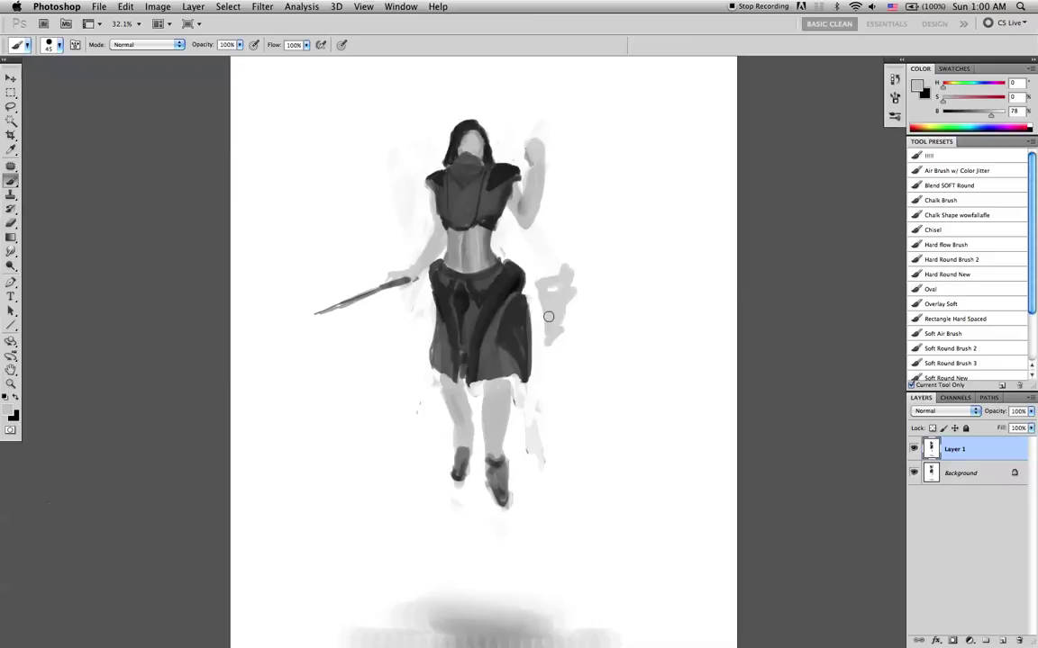
{"action": "mouse_move", "coordinate": [537, 315]}
{"action": "left_mouse_down"}
{"action": "mouse_move", "coordinate": [568, 260]}
{"action": "mouse_move", "coordinate": [572, 296]}
{"action": "mouse_move", "coordinate": [574, 284]}
{"action": "mouse_move", "coordinate": [552, 354]}
{"action": "mouse_move", "coordinate": [545, 332]}
{"action": "mouse_move", "coordinate": [549, 349]}
{"action": "mouse_move", "coordinate": [560, 336]}
{"action": "mouse_move", "coordinate": [551, 350]}
{"action": "mouse_move", "coordinate": [550, 290]}
{"action": "left_mouse_up"}
{"action": "key", "text": "alt+super+z"}
{"action": "key", "text": "alt+super+z"}
{"action": "key", "text": "alt+super+z"}
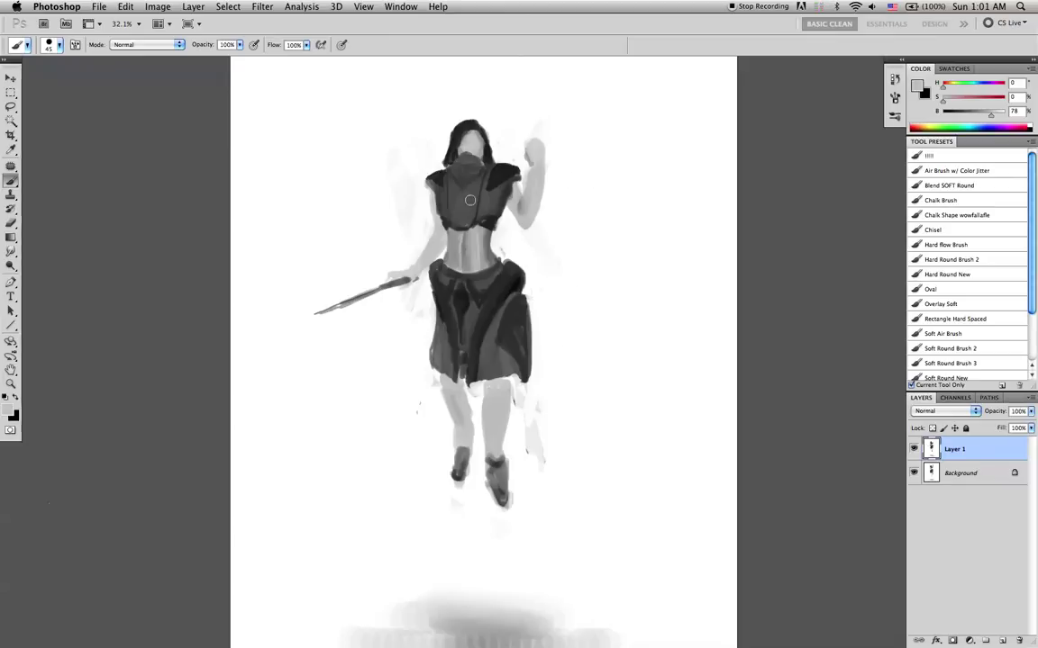
- Try a raised peak and a fuller side on the head covering with sampled 16% grey at 30 and 40 px
{"action": "left_click", "coordinate": [493, 162], "text": "alt"}
{"action": "left_click_drag", "start_coordinate": [470, 118], "coordinate": [469, 106]}
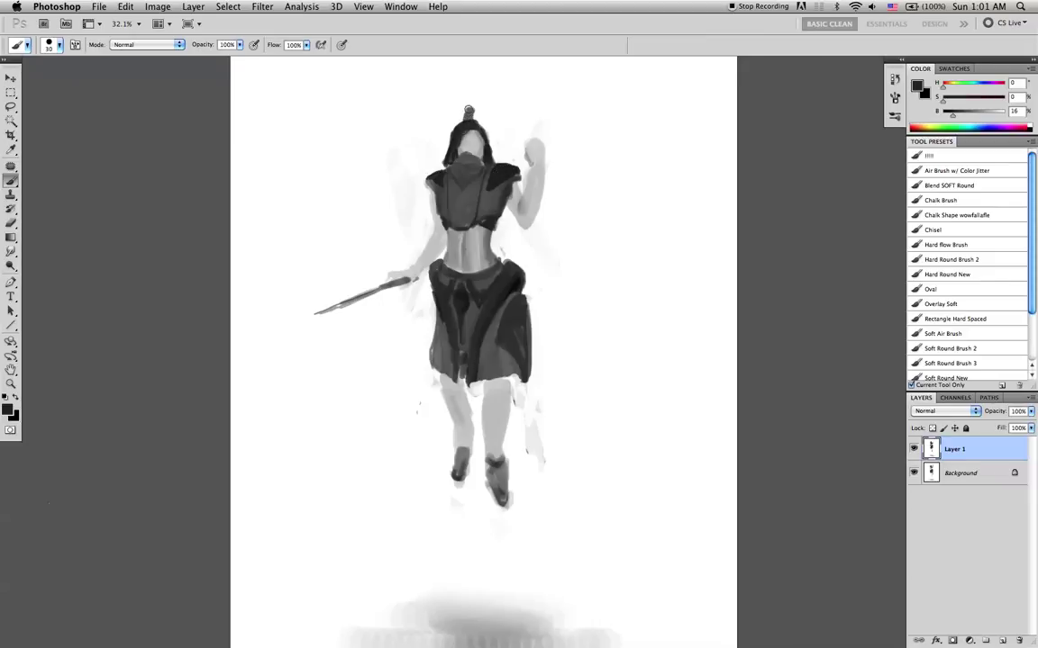
{"action": "key", "text": "ctrl+z"}
{"action": "key", "text": "["}
{"action": "key", "text": "["}
{"action": "key", "text": "["}
{"action": "key", "text": "bracketright"}
{"action": "key", "text": "bracketright"}
{"action": "left_click_drag", "start_coordinate": [462, 109], "coordinate": [447, 155]}
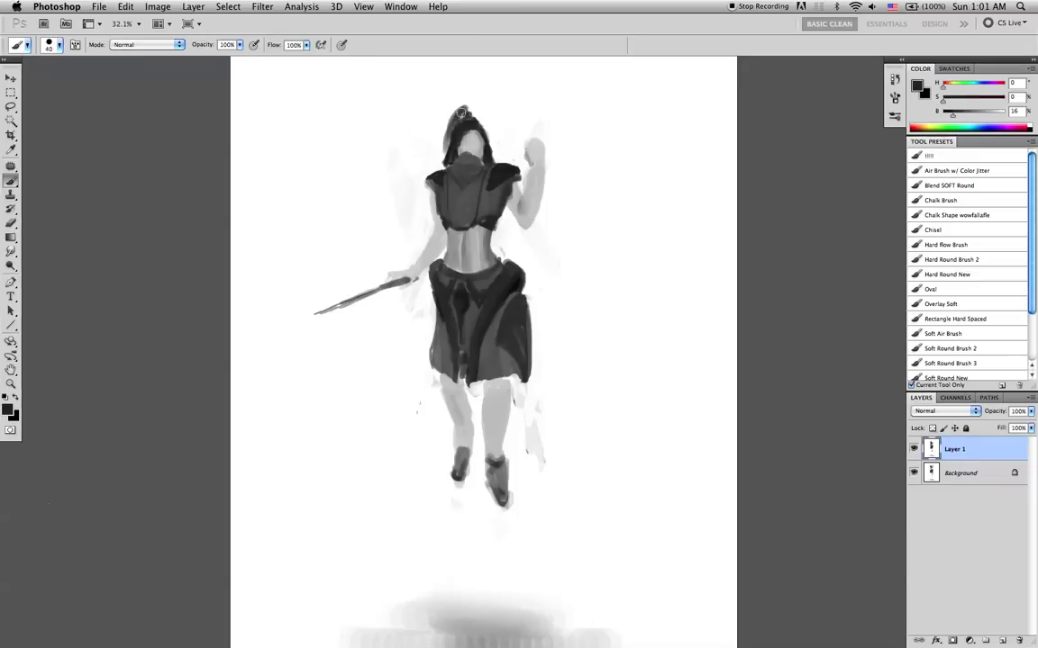
{"action": "left_click_drag", "start_coordinate": [463, 109], "coordinate": [487, 139]}
{"action": "key", "text": "super+z"}
{"action": "key", "text": "alt+super+z"}
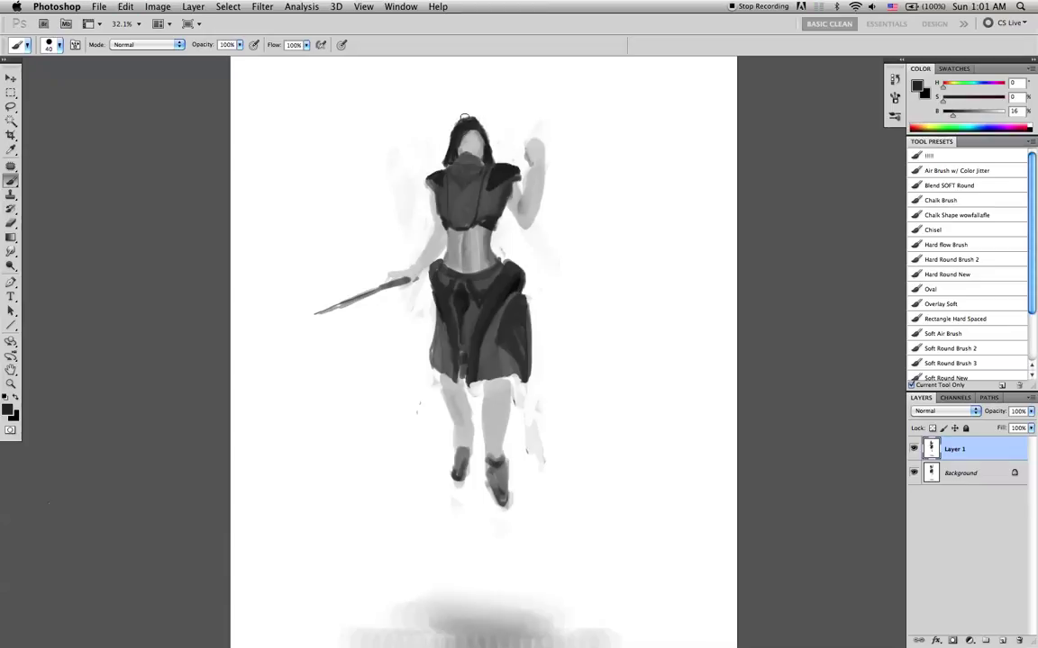
- Raise the crown of the head covering slightly with 16% grey at 35 px, and undo the extra strokes that bulk out its side
{"action": "key", "text": "bracketleft"}
{"action": "key", "text": "bracketleft"}
{"action": "mouse_move", "coordinate": [458, 142]}
{"action": "left_mouse_down"}
{"action": "mouse_move", "coordinate": [476, 116]}
{"action": "mouse_move", "coordinate": [452, 138]}
{"action": "left_mouse_up"}
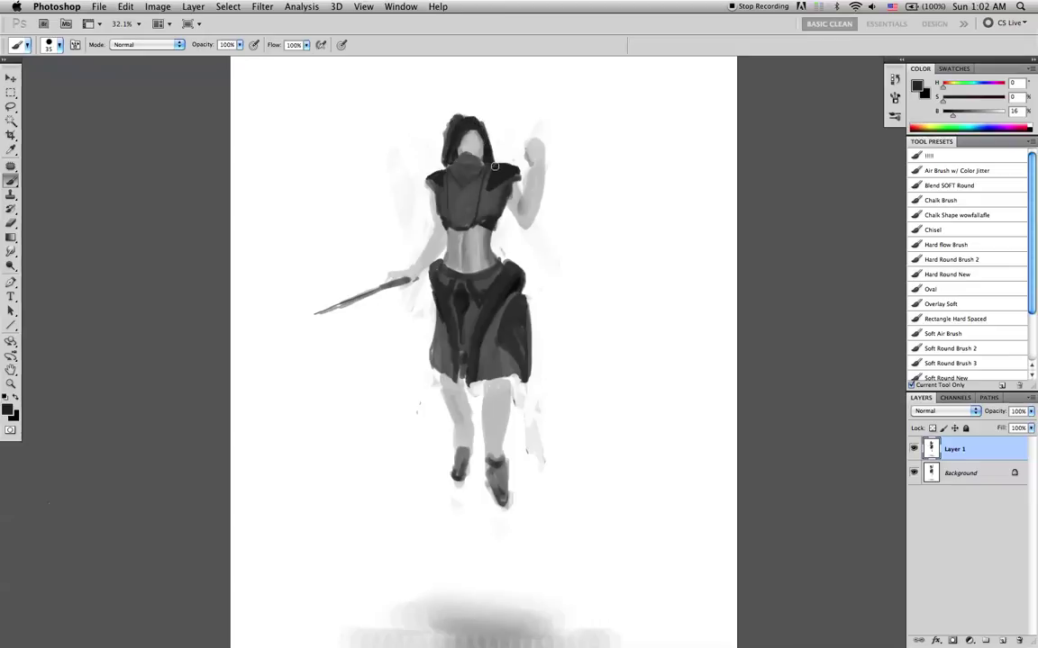
{"action": "key", "text": "alt+super+z"}
{"action": "key", "text": "alt+super+z"}
{"action": "key", "text": "alt+super+z"}
{"action": "key", "text": "alt+super+z"}
{"action": "key", "text": "alt+super+z"}
{"action": "key", "text": "alt+super+z"}
{"action": "key", "text": "alt+super+z"}
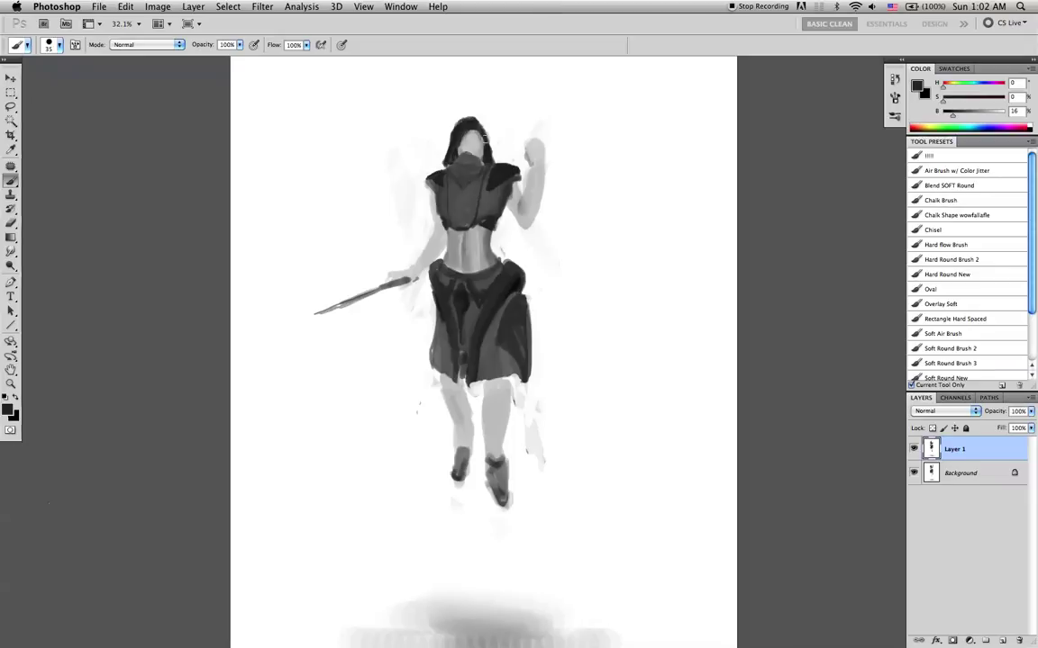
- Extend the skirt panel on the lowered-arm side down towards the ankle with sampled 37% grey, enlarging the brush to 100 px
{"action": "left_click", "coordinate": [468, 280], "text": "alt"}
{"action": "left_click", "coordinate": [444, 362], "text": "alt"}
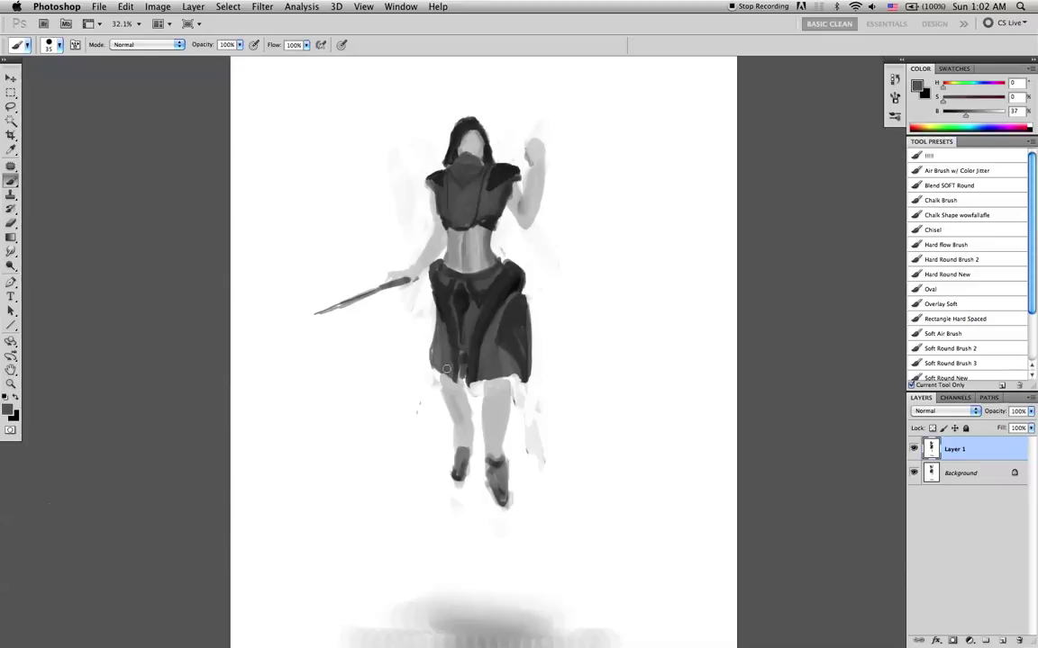
{"action": "mouse_move", "coordinate": [444, 378]}
{"action": "left_mouse_down"}
{"action": "mouse_move", "coordinate": [423, 409]}
{"action": "mouse_move", "coordinate": [435, 349]}
{"action": "mouse_move", "coordinate": [413, 421]}
{"action": "left_mouse_up"}
{"action": "left_click_drag", "start_coordinate": [431, 353], "coordinate": [403, 450]}
{"action": "mouse_move", "coordinate": [404, 448]}
{"action": "left_mouse_down"}
{"action": "mouse_move", "coordinate": [444, 380]}
{"action": "mouse_move", "coordinate": [443, 415]}
{"action": "mouse_move", "coordinate": [429, 445]}
{"action": "left_mouse_up"}
{"action": "key", "text": "bracketright"}
{"action": "key", "text": "bracketright"}
{"action": "key", "text": "bracketright"}
{"action": "key", "text": "bracketright"}
{"action": "key", "text": "bracketright"}
{"action": "mouse_move", "coordinate": [448, 375]}
{"action": "left_mouse_down"}
{"action": "mouse_move", "coordinate": [425, 432]}
{"action": "mouse_move", "coordinate": [436, 365]}
{"action": "mouse_move", "coordinate": [411, 457]}
{"action": "mouse_move", "coordinate": [438, 403]}
{"action": "mouse_move", "coordinate": [405, 463]}
{"action": "left_mouse_up"}
{"action": "mouse_move", "coordinate": [438, 398]}
{"action": "left_mouse_down"}
{"action": "mouse_move", "coordinate": [431, 442]}
{"action": "mouse_move", "coordinate": [409, 458]}
{"action": "left_mouse_up"}
- Lengthen the skirt panel on the raised-arm side over the thigh and knee with 37% grey at 100 px
{"action": "mouse_move", "coordinate": [450, 384]}
{"action": "left_mouse_down"}
{"action": "mouse_move", "coordinate": [446, 410]}
{"action": "mouse_move", "coordinate": [447, 388]}
{"action": "mouse_move", "coordinate": [463, 411]}
{"action": "mouse_move", "coordinate": [486, 378]}
{"action": "mouse_move", "coordinate": [491, 409]}
{"action": "mouse_move", "coordinate": [492, 385]}
{"action": "mouse_move", "coordinate": [499, 412]}
{"action": "left_mouse_up"}
{"action": "mouse_move", "coordinate": [508, 386]}
{"action": "left_mouse_down"}
{"action": "mouse_move", "coordinate": [533, 425]}
{"action": "mouse_move", "coordinate": [526, 431]}
{"action": "left_mouse_up"}
{"action": "mouse_move", "coordinate": [508, 400]}
{"action": "left_mouse_down"}
{"action": "mouse_move", "coordinate": [512, 433]}
{"action": "mouse_move", "coordinate": [496, 412]}
{"action": "mouse_move", "coordinate": [536, 443]}
{"action": "left_mouse_up"}
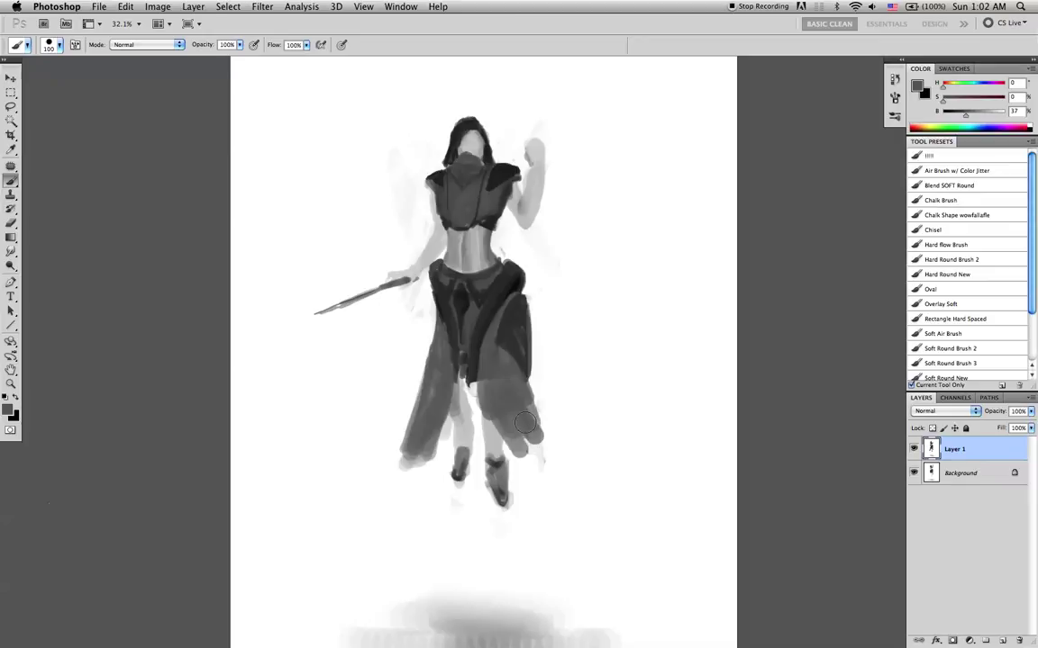
{"action": "left_click_drag", "start_coordinate": [527, 392], "coordinate": [549, 439]}
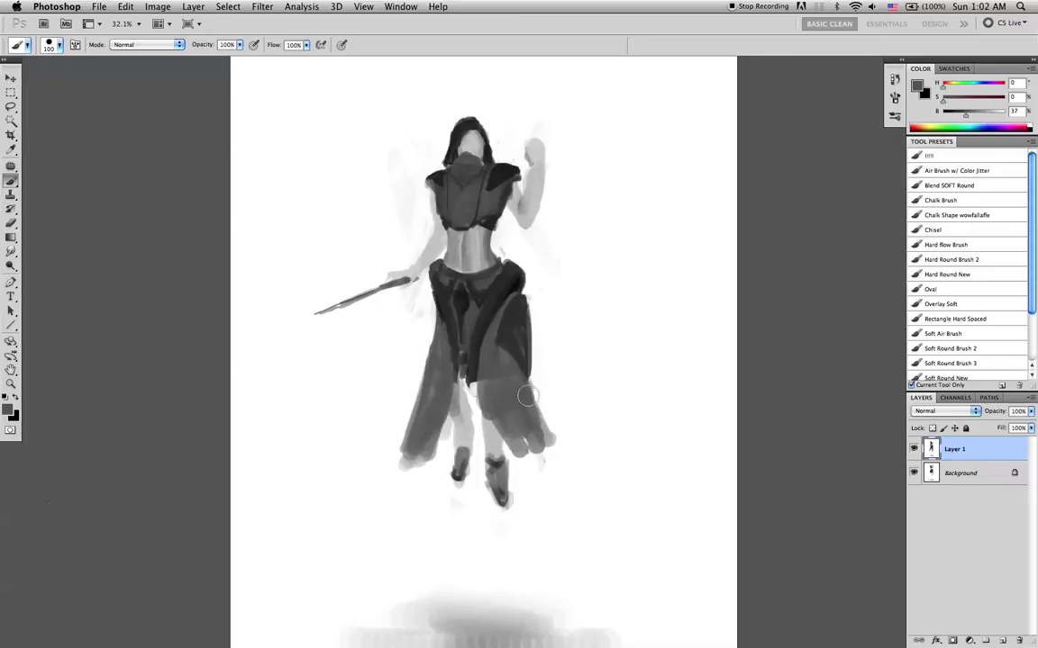
- Sweep the raised-arm side's skirt panel outward into a trailing, windblown tail with 37% grey at 100 px, and refine its upper edge
{"action": "left_click_drag", "start_coordinate": [476, 356], "coordinate": [593, 456]}
{"action": "mouse_move", "coordinate": [505, 389]}
{"action": "left_mouse_down"}
{"action": "mouse_move", "coordinate": [612, 483]}
{"action": "mouse_move", "coordinate": [604, 495]}
{"action": "left_mouse_up"}
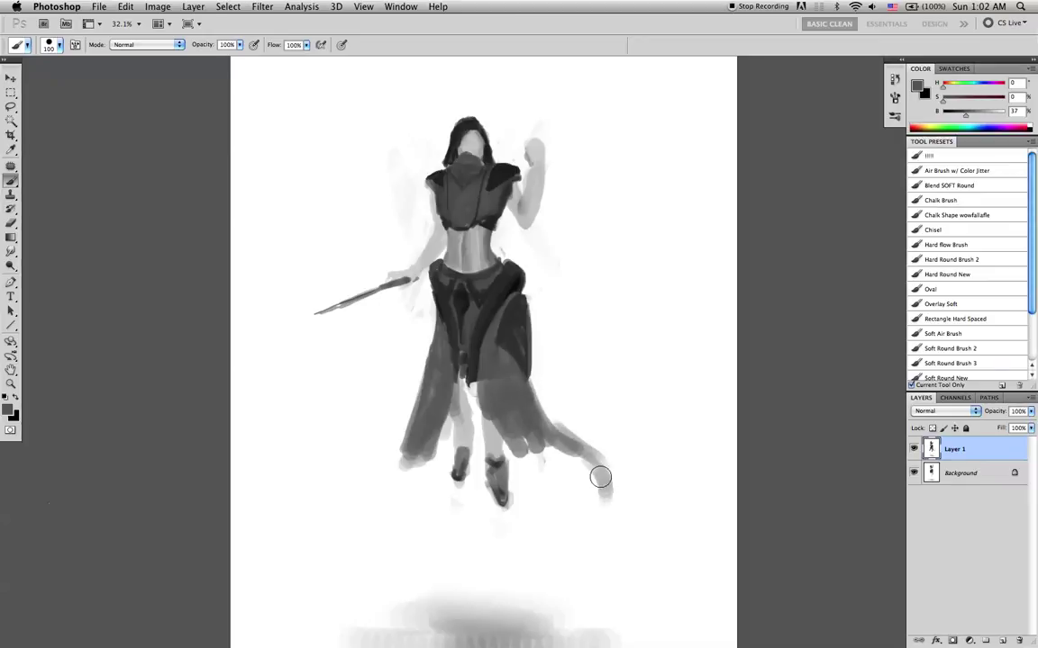
{"action": "left_click_drag", "start_coordinate": [538, 443], "coordinate": [595, 483]}
{"action": "key", "text": "super+e"}
{"action": "key", "text": "super+shift+alt+n"}
{"action": "mouse_move", "coordinate": [539, 397]}
{"action": "left_mouse_down"}
{"action": "mouse_move", "coordinate": [583, 443]}
{"action": "mouse_move", "coordinate": [595, 441]}
{"action": "left_mouse_up"}
{"action": "key", "text": "super+shift+alt+e"}
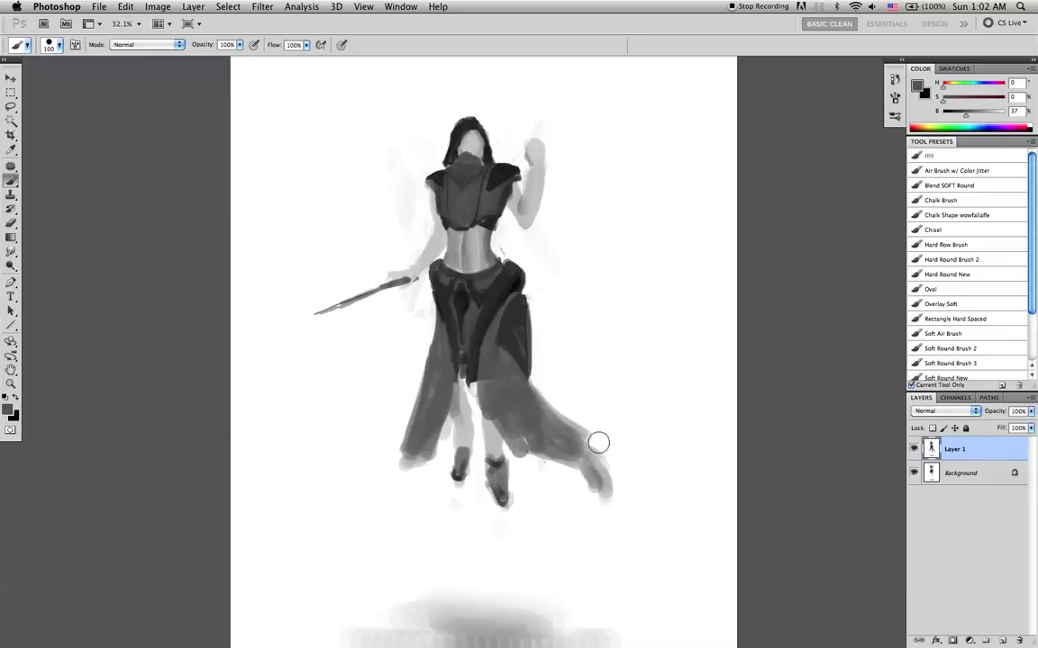
{"action": "left_click", "coordinate": [570, 396], "text": "alt"}
{"action": "left_click_drag", "start_coordinate": [560, 401], "coordinate": [591, 425]}
- Widen and lengthen the skirt panel on the lowered-arm side into a flowing train past the feet with sampled 41% grey from 100 px upward
{"action": "left_click", "coordinate": [437, 396], "text": "alt"}
{"action": "left_click_drag", "start_coordinate": [433, 405], "coordinate": [407, 485]}
{"action": "mouse_move", "coordinate": [427, 436]}
{"action": "left_mouse_down"}
{"action": "mouse_move", "coordinate": [402, 462]}
{"action": "mouse_move", "coordinate": [397, 539]}
{"action": "mouse_move", "coordinate": [402, 498]}
{"action": "left_mouse_up"}
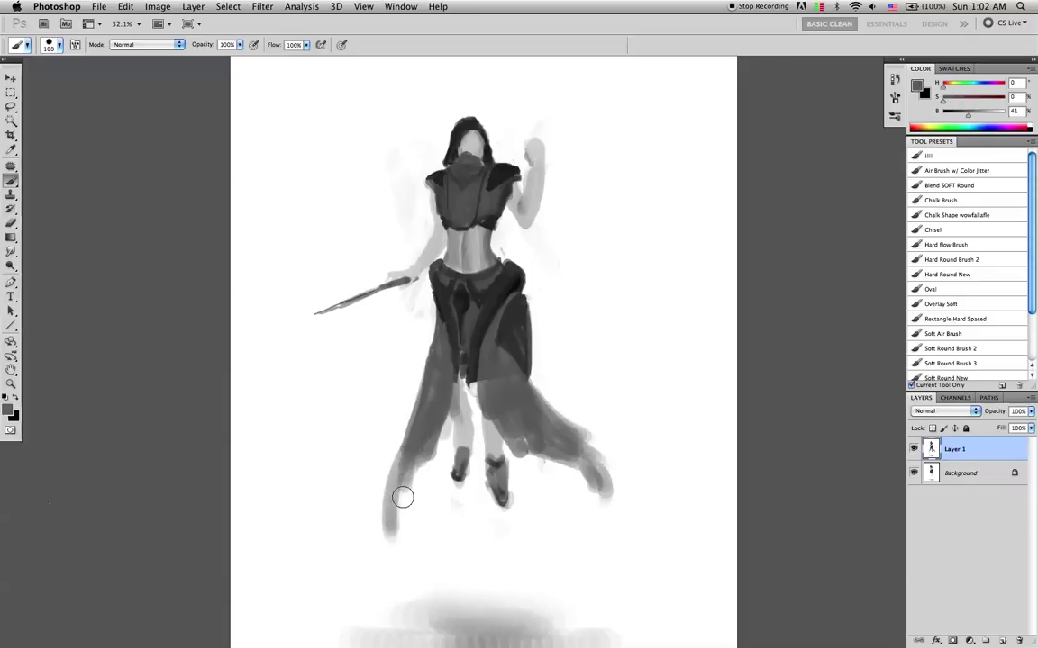
{"action": "left_click_drag", "start_coordinate": [432, 369], "coordinate": [380, 466]}
{"action": "left_click_drag", "start_coordinate": [418, 400], "coordinate": [385, 435]}
{"action": "mouse_move", "coordinate": [421, 364]}
{"action": "left_mouse_down"}
{"action": "mouse_move", "coordinate": [401, 418]}
{"action": "mouse_move", "coordinate": [404, 405]}
{"action": "left_mouse_up"}
{"action": "left_click_drag", "start_coordinate": [427, 362], "coordinate": [415, 382]}
{"action": "left_click_drag", "start_coordinate": [429, 343], "coordinate": [388, 440]}
{"action": "left_click_drag", "start_coordinate": [420, 387], "coordinate": [372, 456]}
{"action": "left_click_drag", "start_coordinate": [418, 408], "coordinate": [375, 484]}
{"action": "key", "text": "]"}
{"action": "key", "text": "]"}
{"action": "key", "text": "]"}
{"action": "left_click_drag", "start_coordinate": [415, 424], "coordinate": [369, 547]}
- Extend the opposite skirt train outward and down to a narrow tip with 41% grey at 70 px, and sample a 61% grey from it
{"action": "mouse_move", "coordinate": [415, 441]}
{"action": "left_mouse_down"}
{"action": "mouse_move", "coordinate": [390, 547]}
{"action": "mouse_move", "coordinate": [434, 492]}
{"action": "mouse_move", "coordinate": [525, 422]}
{"action": "mouse_move", "coordinate": [507, 400]}
{"action": "mouse_move", "coordinate": [560, 469]}
{"action": "mouse_move", "coordinate": [517, 430]}
{"action": "mouse_move", "coordinate": [593, 489]}
{"action": "mouse_move", "coordinate": [539, 450]}
{"action": "mouse_move", "coordinate": [632, 488]}
{"action": "mouse_move", "coordinate": [603, 481]}
{"action": "mouse_move", "coordinate": [642, 513]}
{"action": "mouse_move", "coordinate": [649, 540]}
{"action": "mouse_move", "coordinate": [614, 490]}
{"action": "mouse_move", "coordinate": [638, 536]}
{"action": "mouse_move", "coordinate": [590, 484]}
{"action": "mouse_move", "coordinate": [620, 528]}
{"action": "left_mouse_up"}
{"action": "key", "text": "bracketleft"}
{"action": "key", "text": "bracketleft"}
{"action": "key", "text": "bracketleft"}
{"action": "key", "text": "bracketleft"}
{"action": "key", "text": "bracketleft"}
{"action": "key", "text": "bracketleft"}
{"action": "mouse_move", "coordinate": [554, 461]}
{"action": "left_mouse_down"}
{"action": "mouse_move", "coordinate": [554, 477]}
{"action": "mouse_move", "coordinate": [503, 423]}
{"action": "mouse_move", "coordinate": [624, 561]}
{"action": "mouse_move", "coordinate": [621, 590]}
{"action": "left_mouse_up"}
{"action": "left_click_drag", "start_coordinate": [635, 507], "coordinate": [589, 450]}
{"action": "left_click_drag", "start_coordinate": [626, 532], "coordinate": [576, 477]}
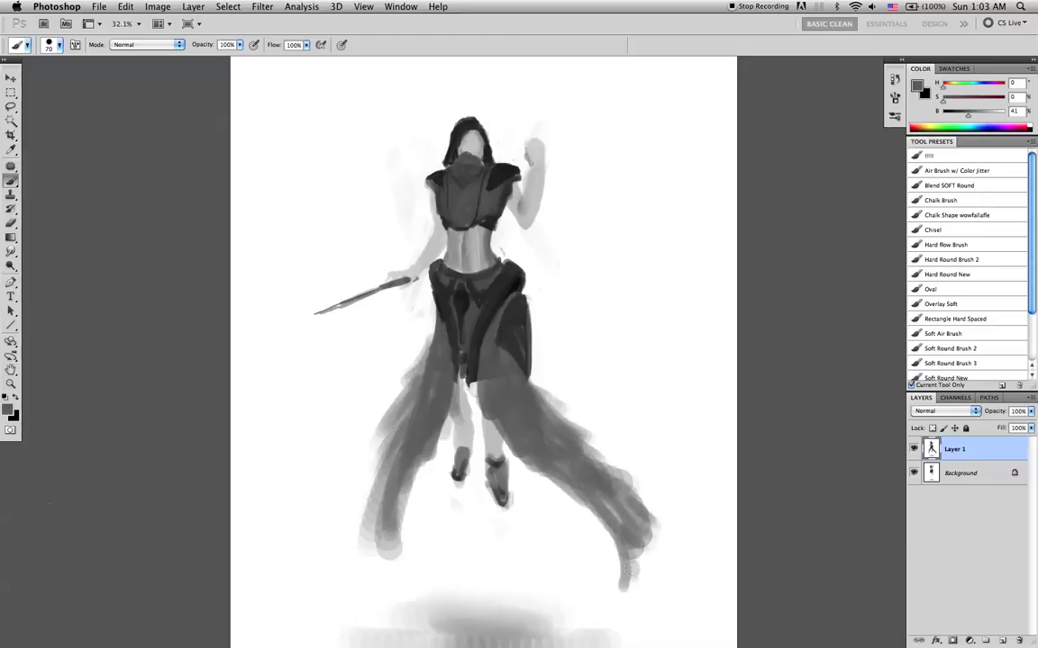
{"action": "left_click", "coordinate": [626, 509], "text": "alt"}
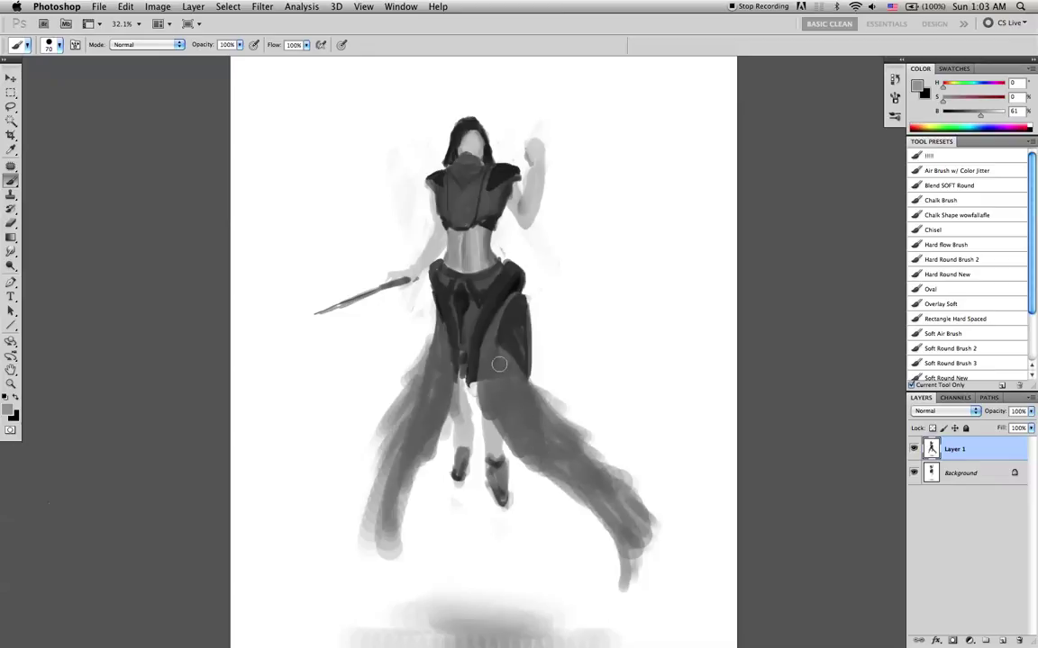
- Flip the canvas horizontally and reset the painting colours to the default black and white
{"action": "key", "text": "super+shift+h"}
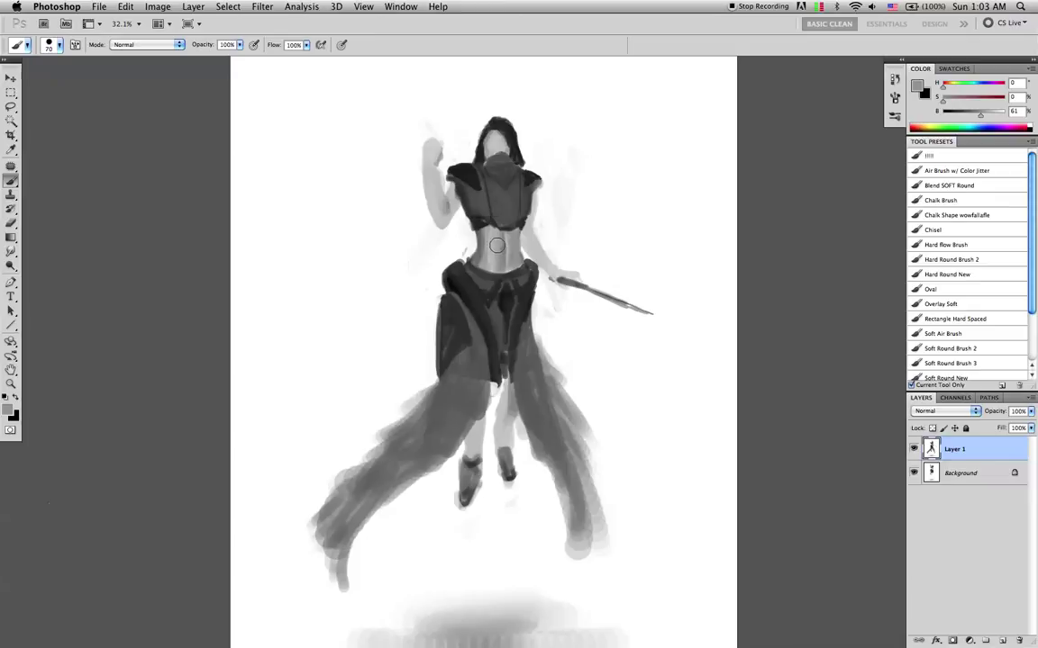
{"action": "key", "text": "d"}
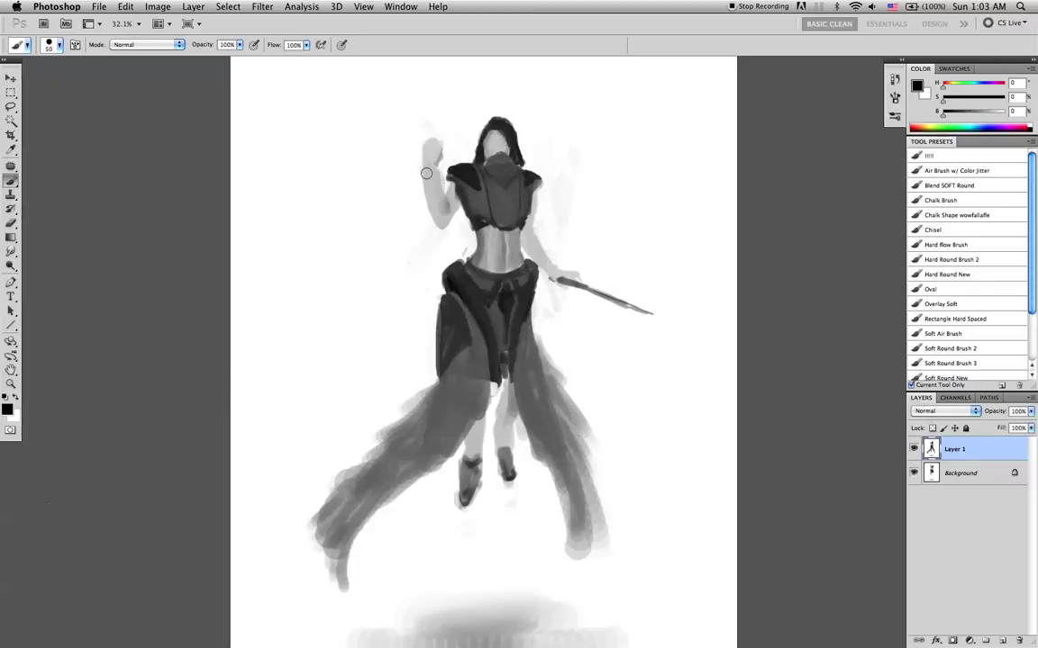
{"action": "left_click_drag", "start_coordinate": [419, 172], "coordinate": [420, 113]}
{"action": "mouse_move", "coordinate": [414, 197]}
{"action": "left_mouse_down"}
{"action": "mouse_move", "coordinate": [409, 124]}
{"action": "mouse_move", "coordinate": [423, 107]}
{"action": "mouse_move", "coordinate": [423, 153]}
{"action": "mouse_move", "coordinate": [421, 121]}
{"action": "mouse_move", "coordinate": [440, 190]}
{"action": "mouse_move", "coordinate": [413, 175]}
{"action": "left_mouse_up"}
{"action": "mouse_move", "coordinate": [407, 113]}
{"action": "left_mouse_down"}
{"action": "mouse_move", "coordinate": [399, 214]}
{"action": "mouse_move", "coordinate": [425, 221]}
{"action": "mouse_move", "coordinate": [445, 192]}
{"action": "mouse_move", "coordinate": [445, 213]}
{"action": "mouse_move", "coordinate": [397, 226]}
{"action": "mouse_move", "coordinate": [393, 150]}
{"action": "mouse_move", "coordinate": [380, 194]}
{"action": "mouse_move", "coordinate": [405, 220]}
{"action": "left_mouse_up"}
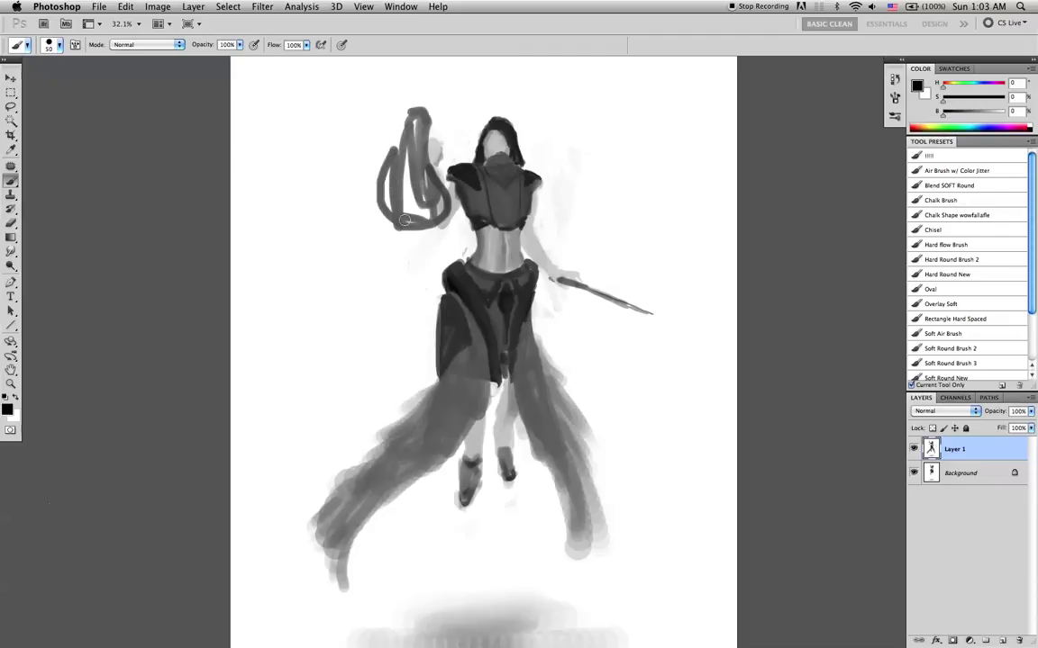
{"action": "key", "text": "super+z"}
{"action": "mouse_move", "coordinate": [399, 132]}
{"action": "left_mouse_down"}
{"action": "mouse_move", "coordinate": [406, 135]}
{"action": "mouse_move", "coordinate": [406, 164]}
{"action": "mouse_move", "coordinate": [399, 142]}
{"action": "mouse_move", "coordinate": [402, 189]}
{"action": "mouse_move", "coordinate": [411, 169]}
{"action": "mouse_move", "coordinate": [431, 185]}
{"action": "mouse_move", "coordinate": [425, 164]}
{"action": "mouse_move", "coordinate": [435, 218]}
{"action": "mouse_move", "coordinate": [412, 226]}
{"action": "mouse_move", "coordinate": [406, 133]}
{"action": "mouse_move", "coordinate": [389, 223]}
{"action": "mouse_move", "coordinate": [397, 237]}
{"action": "mouse_move", "coordinate": [419, 240]}
{"action": "mouse_move", "coordinate": [389, 230]}
{"action": "mouse_move", "coordinate": [416, 241]}
{"action": "mouse_move", "coordinate": [391, 189]}
{"action": "mouse_move", "coordinate": [399, 132]}
{"action": "mouse_move", "coordinate": [381, 184]}
{"action": "mouse_move", "coordinate": [415, 232]}
{"action": "mouse_move", "coordinate": [417, 142]}
{"action": "mouse_move", "coordinate": [445, 228]}
{"action": "mouse_move", "coordinate": [400, 238]}
{"action": "mouse_move", "coordinate": [437, 243]}
{"action": "mouse_move", "coordinate": [414, 250]}
{"action": "mouse_move", "coordinate": [371, 226]}
{"action": "left_mouse_up"}
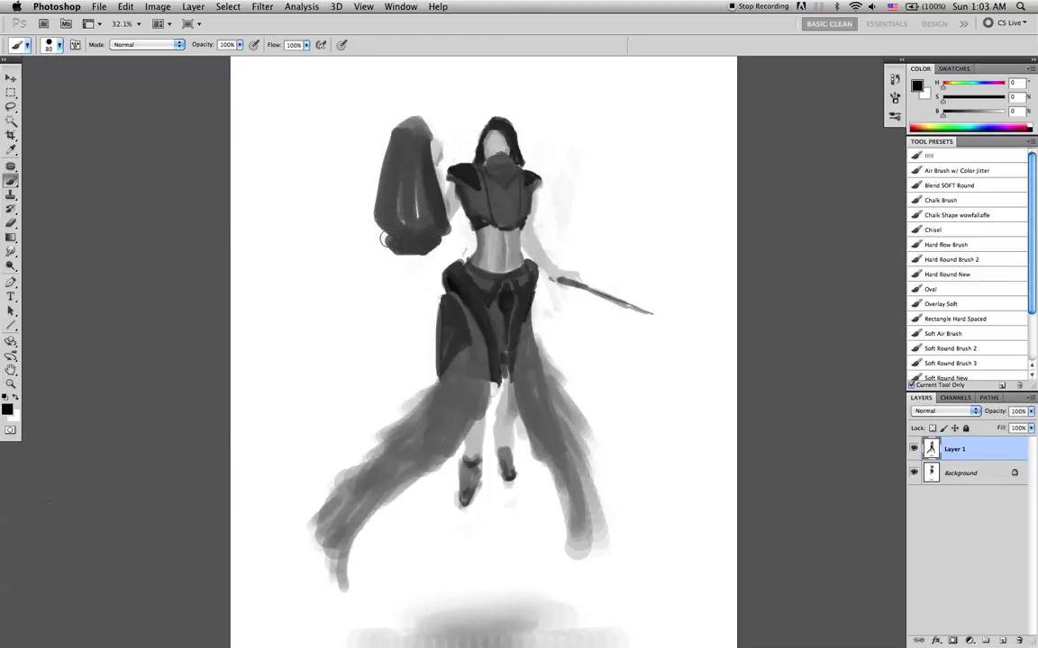
{"action": "mouse_move", "coordinate": [377, 162]}
{"action": "left_mouse_down"}
{"action": "mouse_move", "coordinate": [386, 253]}
{"action": "mouse_move", "coordinate": [398, 269]}
{"action": "mouse_move", "coordinate": [422, 260]}
{"action": "mouse_move", "coordinate": [404, 272]}
{"action": "mouse_move", "coordinate": [425, 272]}
{"action": "left_mouse_up"}
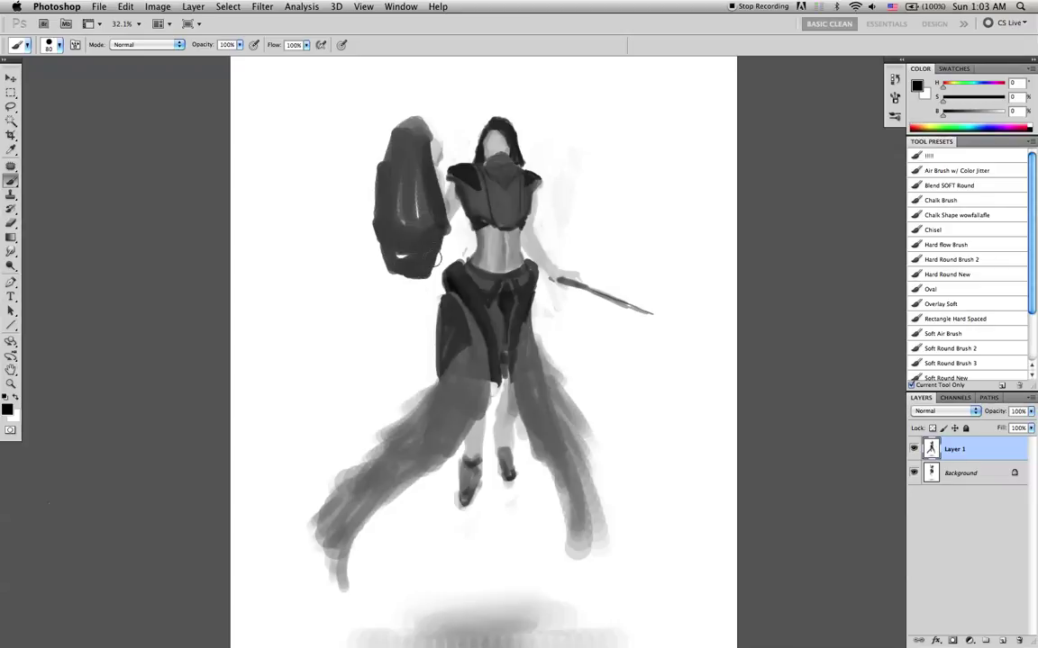
{"action": "key", "text": "super+alt+z"}
{"action": "key", "text": "super+alt+z"}
{"action": "key", "text": "super+alt+z"}
{"action": "key", "text": "super+alt+z"}
{"action": "key", "text": "super+alt+z"}
{"action": "key", "text": "super+alt+z"}
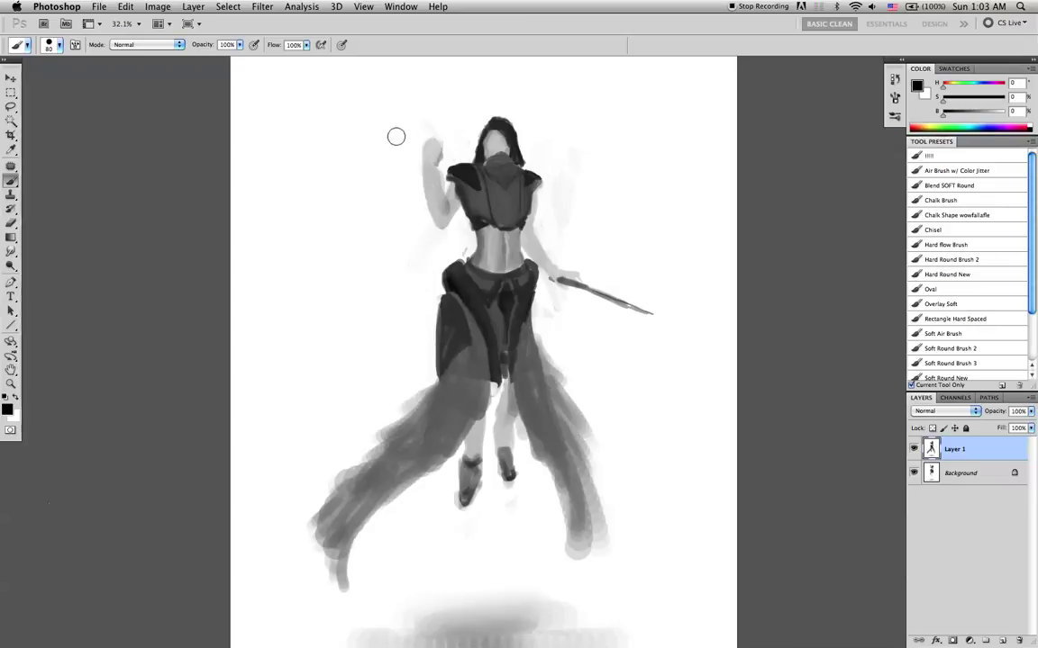
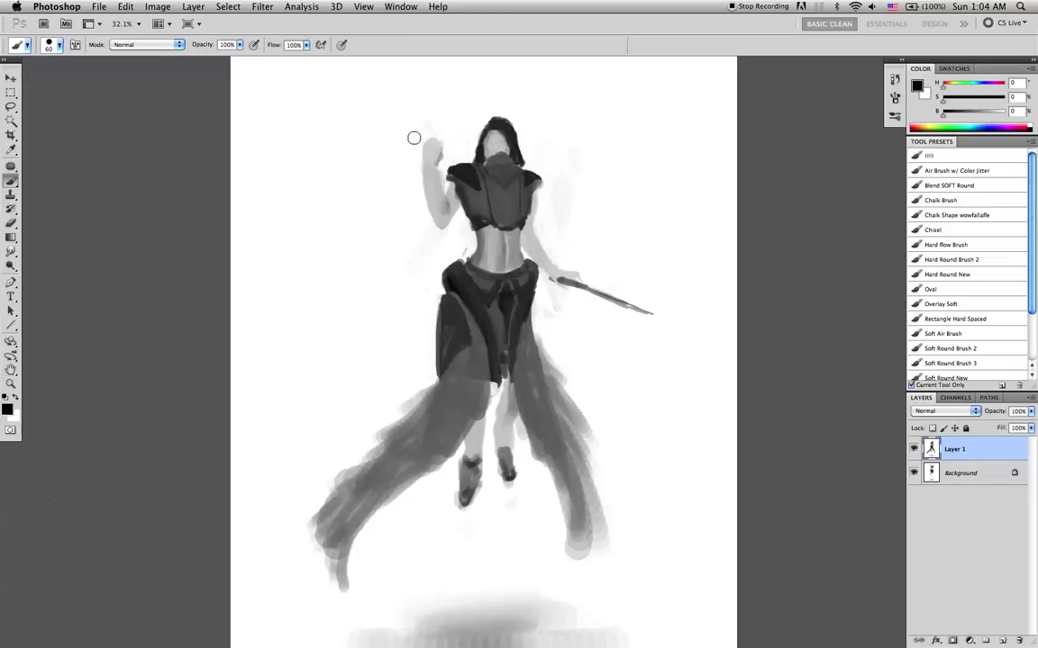
- Block in a tall, narrow shield over the raised forearm in black at 60 px, and widen its lower half with sampled 33% grey
{"action": "mouse_move", "coordinate": [413, 144]}
{"action": "left_mouse_down"}
{"action": "mouse_move", "coordinate": [413, 219]}
{"action": "mouse_move", "coordinate": [414, 137]}
{"action": "mouse_move", "coordinate": [412, 155]}
{"action": "mouse_move", "coordinate": [418, 130]}
{"action": "mouse_move", "coordinate": [429, 135]}
{"action": "mouse_move", "coordinate": [434, 232]}
{"action": "mouse_move", "coordinate": [416, 212]}
{"action": "mouse_move", "coordinate": [412, 229]}
{"action": "mouse_move", "coordinate": [417, 194]}
{"action": "mouse_move", "coordinate": [410, 239]}
{"action": "left_mouse_up"}
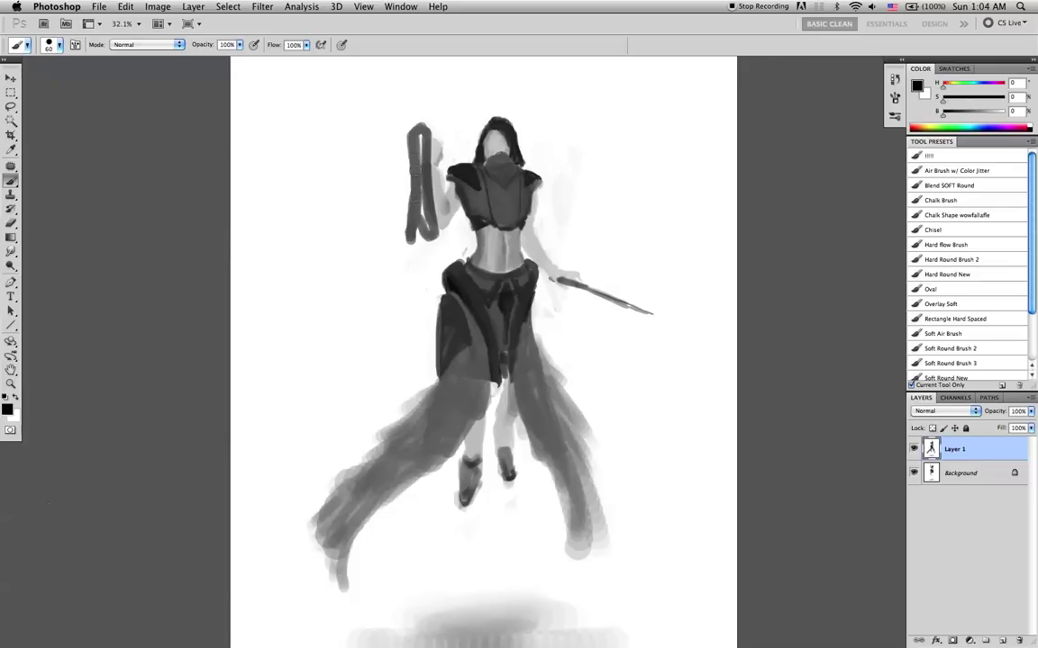
{"action": "left_click_drag", "start_coordinate": [415, 136], "coordinate": [426, 210]}
{"action": "left_click_drag", "start_coordinate": [421, 136], "coordinate": [422, 159]}
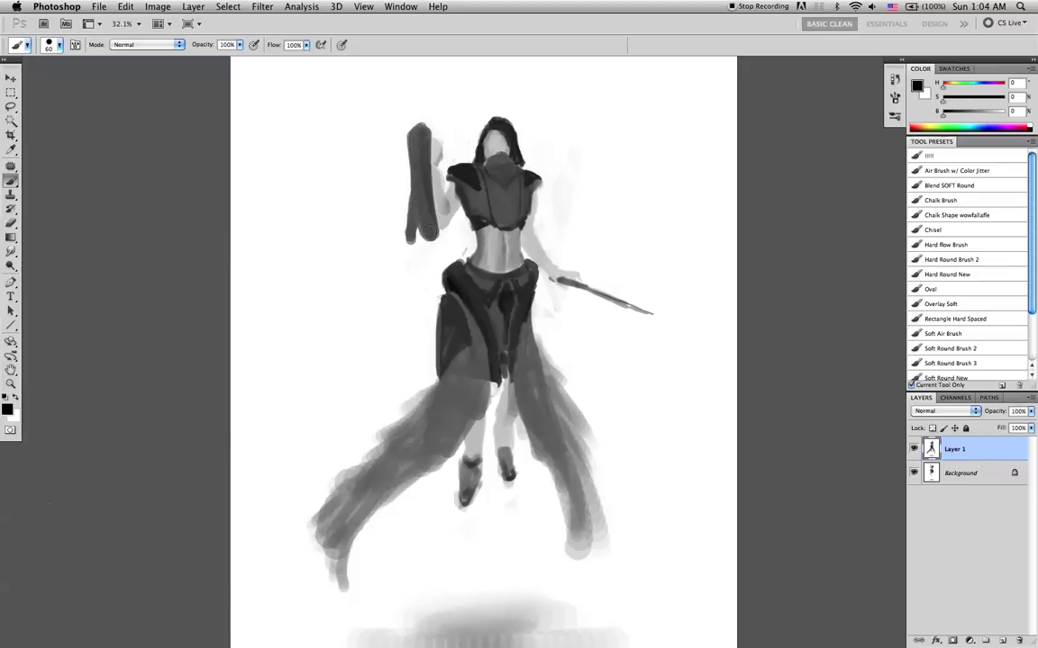
{"action": "left_click", "coordinate": [419, 184], "text": "alt"}
{"action": "mouse_move", "coordinate": [426, 204]}
{"action": "left_mouse_down"}
{"action": "mouse_move", "coordinate": [433, 243]}
{"action": "mouse_move", "coordinate": [418, 216]}
{"action": "left_mouse_up"}
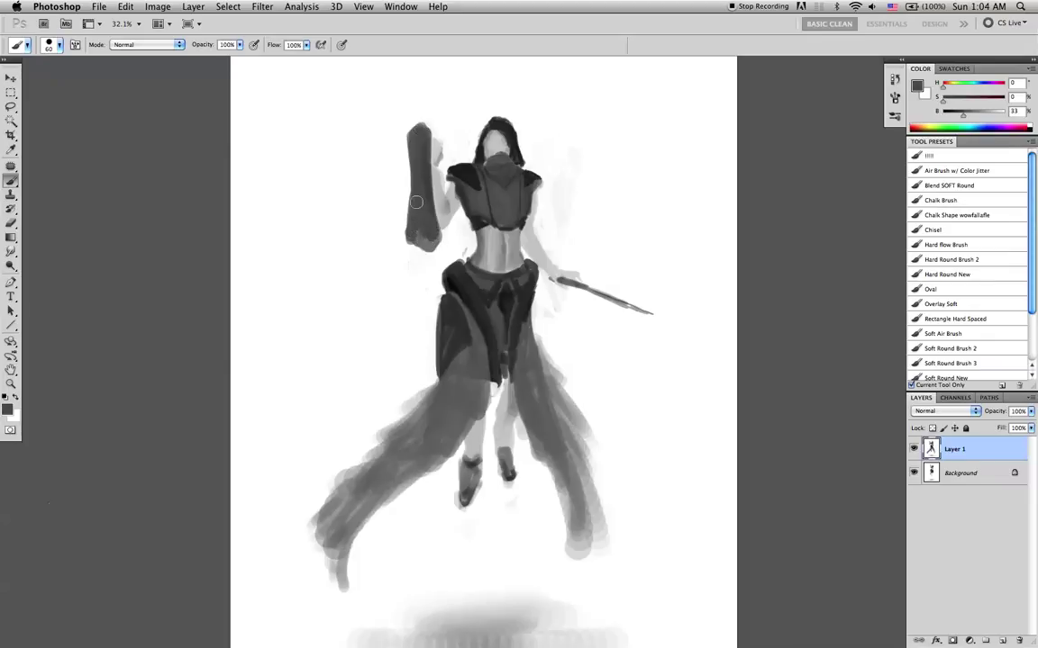
{"action": "left_click_drag", "start_coordinate": [419, 159], "coordinate": [414, 226]}
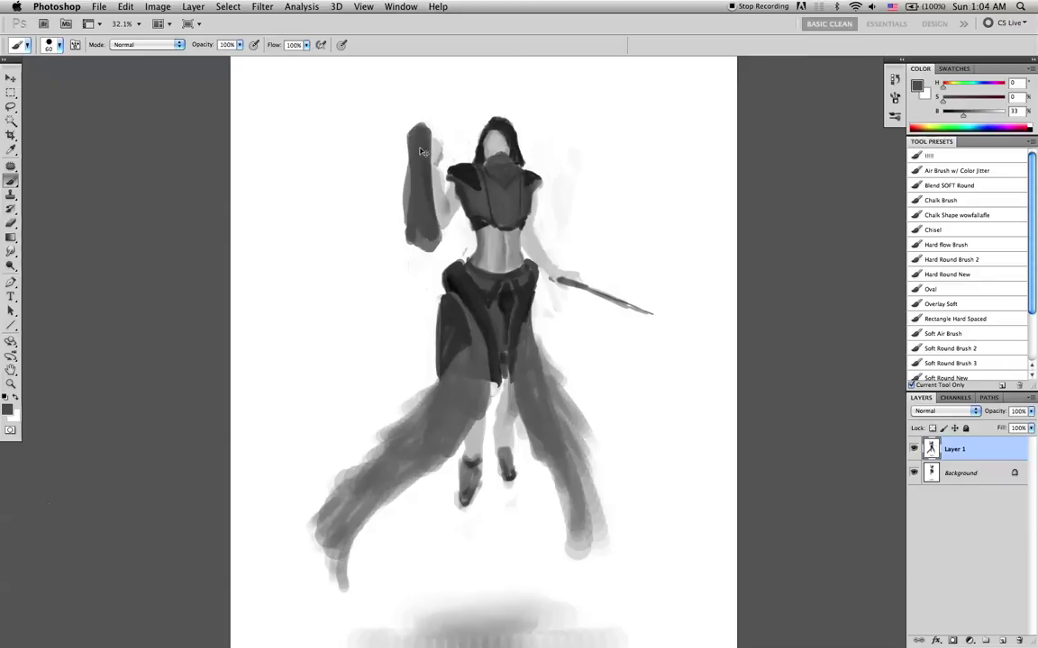
- Reshape the shield's lower end into a rounded flare with 33% grey at down to 35 px, and flip the canvas horizontally
{"action": "key", "text": "super+alt+z"}
{"action": "key", "text": "super+alt+z"}
{"action": "key", "text": "super+alt+z"}
{"action": "left_click_drag", "start_coordinate": [417, 164], "coordinate": [411, 235]}
{"action": "mouse_move", "coordinate": [413, 163]}
{"action": "left_mouse_down"}
{"action": "mouse_move", "coordinate": [407, 237]}
{"action": "mouse_move", "coordinate": [421, 249]}
{"action": "mouse_move", "coordinate": [414, 239]}
{"action": "left_mouse_up"}
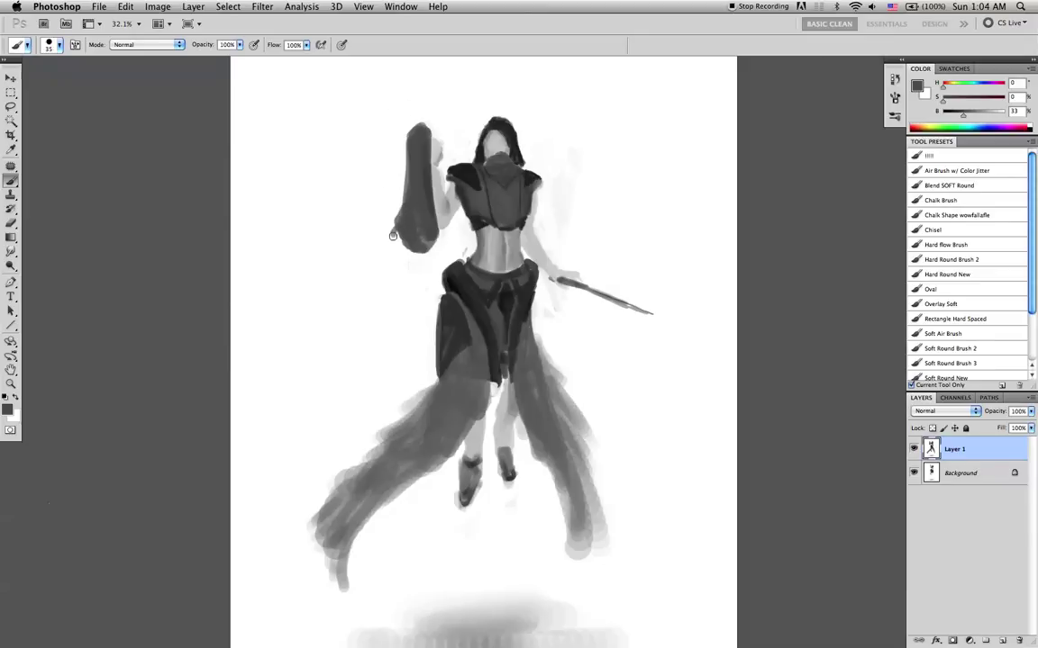
{"action": "key", "text": "super+z"}
{"action": "left_click_drag", "start_coordinate": [431, 194], "coordinate": [441, 218]}
{"action": "left_click_drag", "start_coordinate": [403, 215], "coordinate": [412, 173]}
{"action": "key", "text": "super+f"}
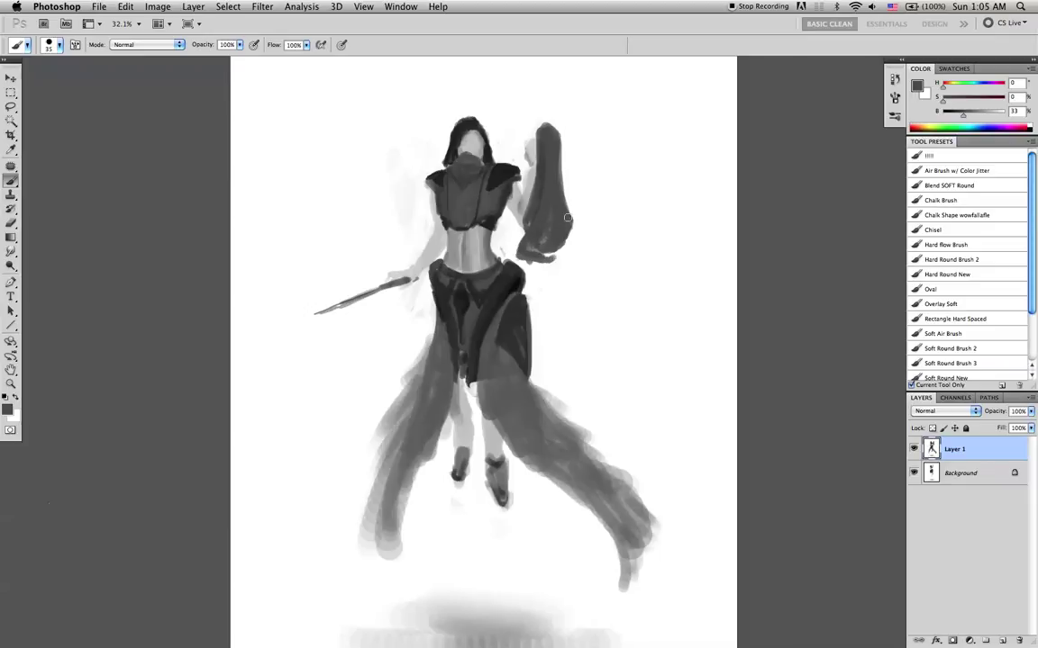
- Extend the shield's outer lower corner and paint a slim separate blade beside it with 33% grey at 35 px
{"action": "left_click_drag", "start_coordinate": [569, 226], "coordinate": [576, 243]}
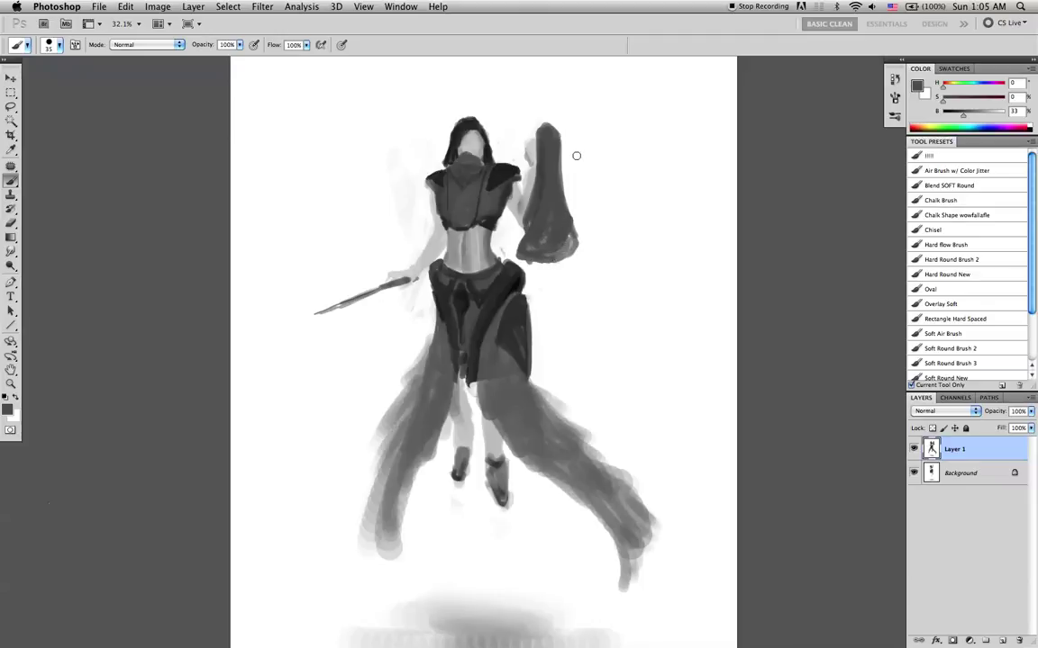
{"action": "mouse_move", "coordinate": [569, 196]}
{"action": "left_mouse_down"}
{"action": "mouse_move", "coordinate": [581, 155]}
{"action": "mouse_move", "coordinate": [582, 183]}
{"action": "left_mouse_up"}
{"action": "left_click_drag", "start_coordinate": [586, 160], "coordinate": [584, 241]}
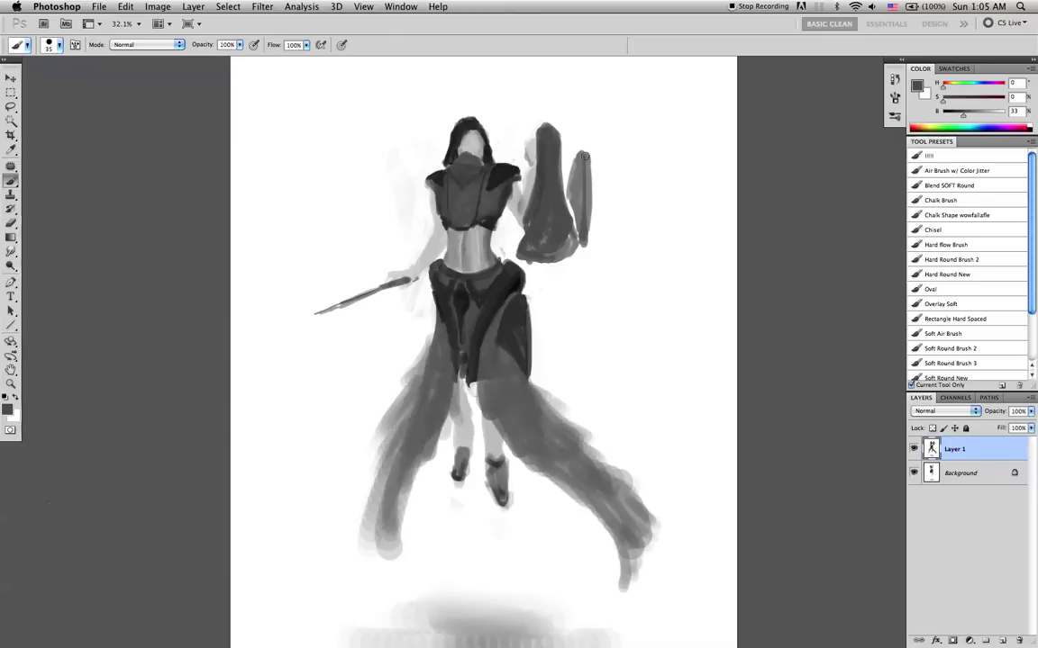
- Trim the slim blade to a pointed shape with sampled near-white, opening the gap to the shield and tapering its base
{"action": "left_click", "coordinate": [579, 141], "text": "alt"}
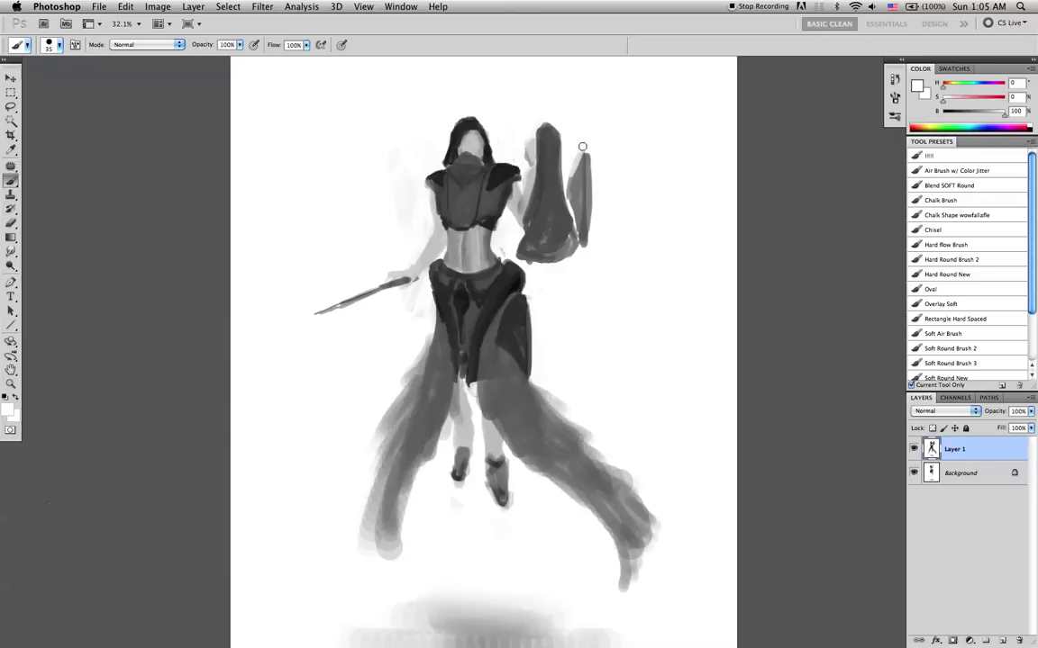
{"action": "left_click_drag", "start_coordinate": [580, 153], "coordinate": [568, 183]}
{"action": "left_click", "coordinate": [588, 193], "text": "alt"}
{"action": "left_click", "coordinate": [573, 180], "text": "alt"}
{"action": "key", "text": "["}
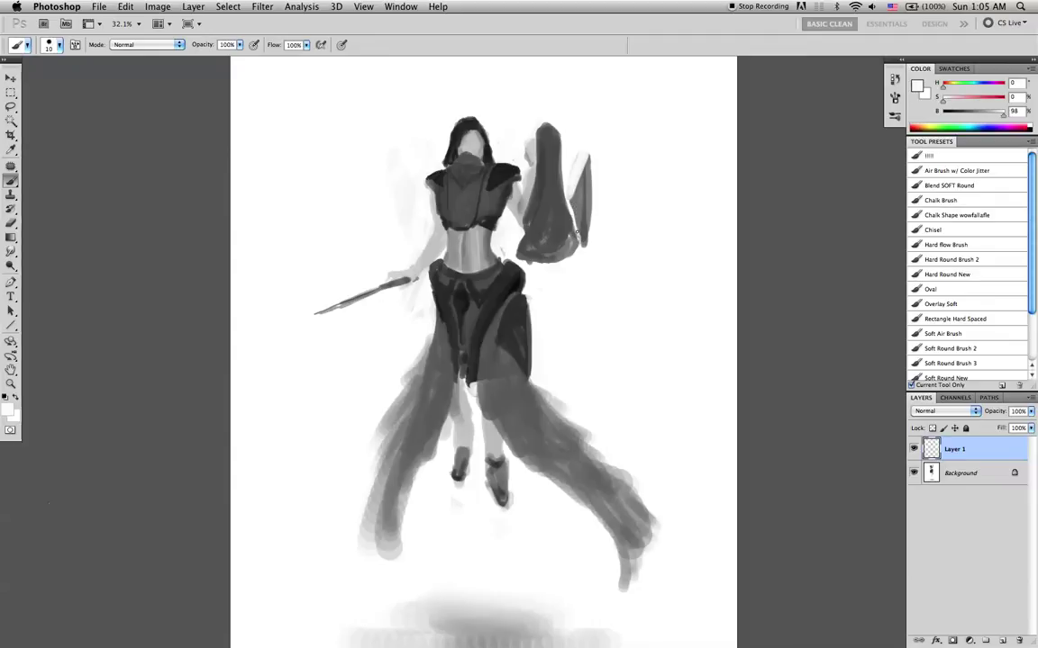
{"action": "left_click", "coordinate": [578, 204], "text": "alt"}
{"action": "key", "text": "bracketright"}
{"action": "left_click", "coordinate": [568, 226], "text": "alt"}
{"action": "mouse_move", "coordinate": [573, 229]}
{"action": "left_mouse_down"}
{"action": "mouse_move", "coordinate": [577, 237]}
{"action": "mouse_move", "coordinate": [585, 180]}
{"action": "mouse_move", "coordinate": [581, 230]}
{"action": "left_mouse_up"}
{"action": "left_click", "coordinate": [593, 223], "text": "alt"}
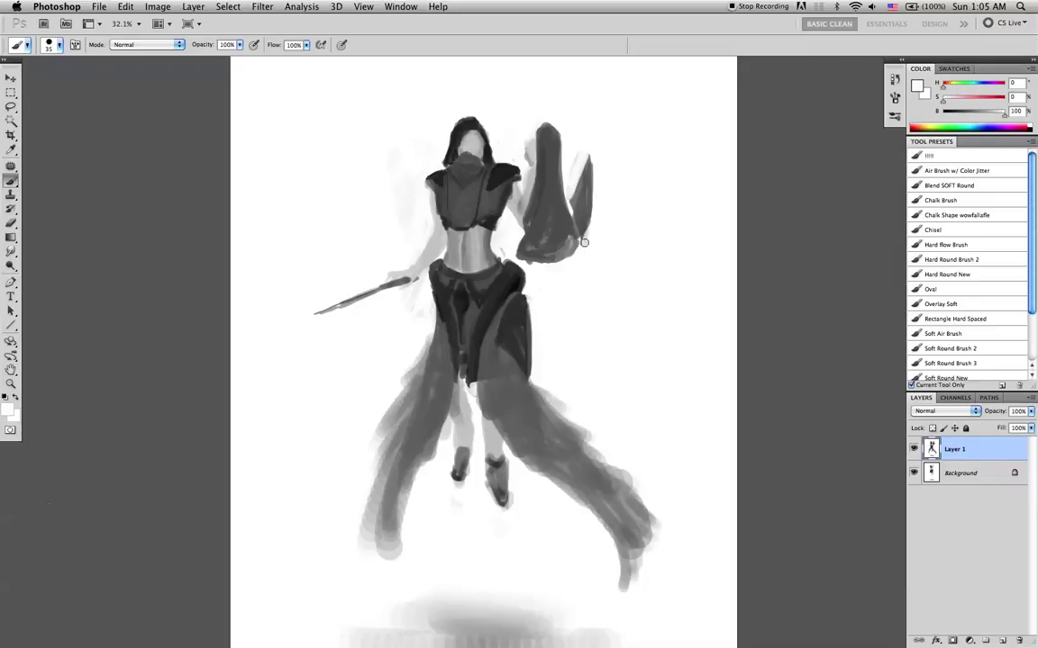
{"action": "left_click", "coordinate": [570, 203], "text": "alt"}
- Add a short blade angled outward beside the slim one with sampled 42% grey at 20 px
{"action": "left_click", "coordinate": [586, 191], "text": "alt"}
{"action": "key", "text": "["}
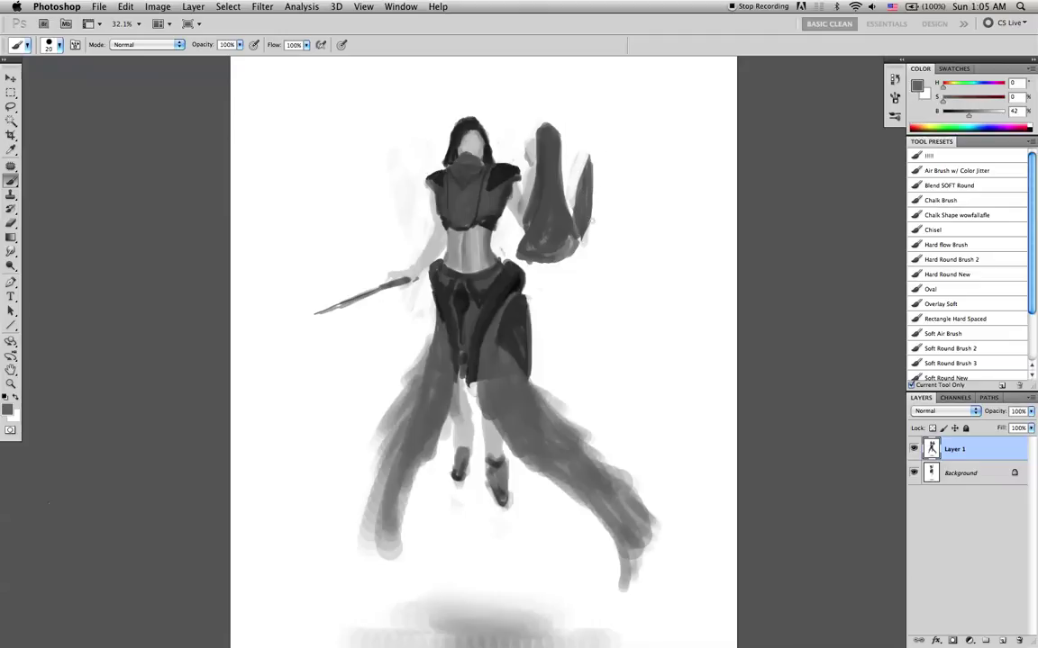
{"action": "mouse_move", "coordinate": [594, 230]}
{"action": "left_mouse_down"}
{"action": "mouse_move", "coordinate": [613, 244]}
{"action": "mouse_move", "coordinate": [616, 201]}
{"action": "mouse_move", "coordinate": [611, 207]}
{"action": "left_mouse_up"}
{"action": "key", "text": "super+alt+z"}
{"action": "key", "text": "super+alt+z"}
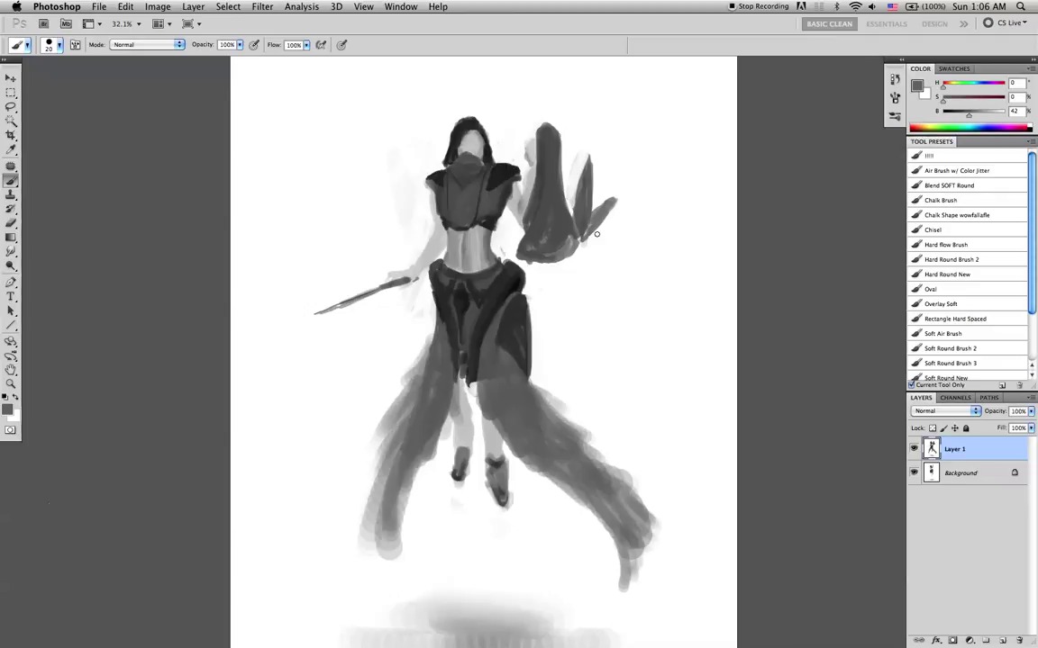
- Paint a long upcurved blade outward from the shield's base with 42% grey at 30 px, and add thin strokes above it at 15 px
{"action": "key", "text": "bracketright"}
{"action": "mouse_move", "coordinate": [579, 242]}
{"action": "left_mouse_down"}
{"action": "mouse_move", "coordinate": [625, 256]}
{"action": "mouse_move", "coordinate": [645, 240]}
{"action": "left_mouse_up"}
{"action": "key", "text": "super+z"}
{"action": "mouse_move", "coordinate": [581, 244]}
{"action": "left_mouse_down"}
{"action": "mouse_move", "coordinate": [620, 245]}
{"action": "mouse_move", "coordinate": [576, 242]}
{"action": "mouse_move", "coordinate": [634, 244]}
{"action": "mouse_move", "coordinate": [615, 243]}
{"action": "mouse_move", "coordinate": [643, 226]}
{"action": "mouse_move", "coordinate": [608, 253]}
{"action": "mouse_move", "coordinate": [575, 245]}
{"action": "mouse_move", "coordinate": [580, 263]}
{"action": "mouse_move", "coordinate": [620, 250]}
{"action": "mouse_move", "coordinate": [592, 263]}
{"action": "mouse_move", "coordinate": [600, 253]}
{"action": "mouse_move", "coordinate": [582, 247]}
{"action": "mouse_move", "coordinate": [596, 258]}
{"action": "mouse_move", "coordinate": [629, 243]}
{"action": "mouse_move", "coordinate": [587, 260]}
{"action": "mouse_move", "coordinate": [642, 245]}
{"action": "mouse_move", "coordinate": [607, 260]}
{"action": "mouse_move", "coordinate": [640, 246]}
{"action": "mouse_move", "coordinate": [655, 222]}
{"action": "mouse_move", "coordinate": [589, 259]}
{"action": "mouse_move", "coordinate": [577, 244]}
{"action": "mouse_move", "coordinate": [581, 260]}
{"action": "mouse_move", "coordinate": [567, 250]}
{"action": "mouse_move", "coordinate": [576, 259]}
{"action": "mouse_move", "coordinate": [563, 259]}
{"action": "mouse_move", "coordinate": [593, 251]}
{"action": "mouse_move", "coordinate": [572, 267]}
{"action": "mouse_move", "coordinate": [590, 248]}
{"action": "mouse_move", "coordinate": [604, 251]}
{"action": "mouse_move", "coordinate": [586, 262]}
{"action": "mouse_move", "coordinate": [645, 252]}
{"action": "left_mouse_up"}
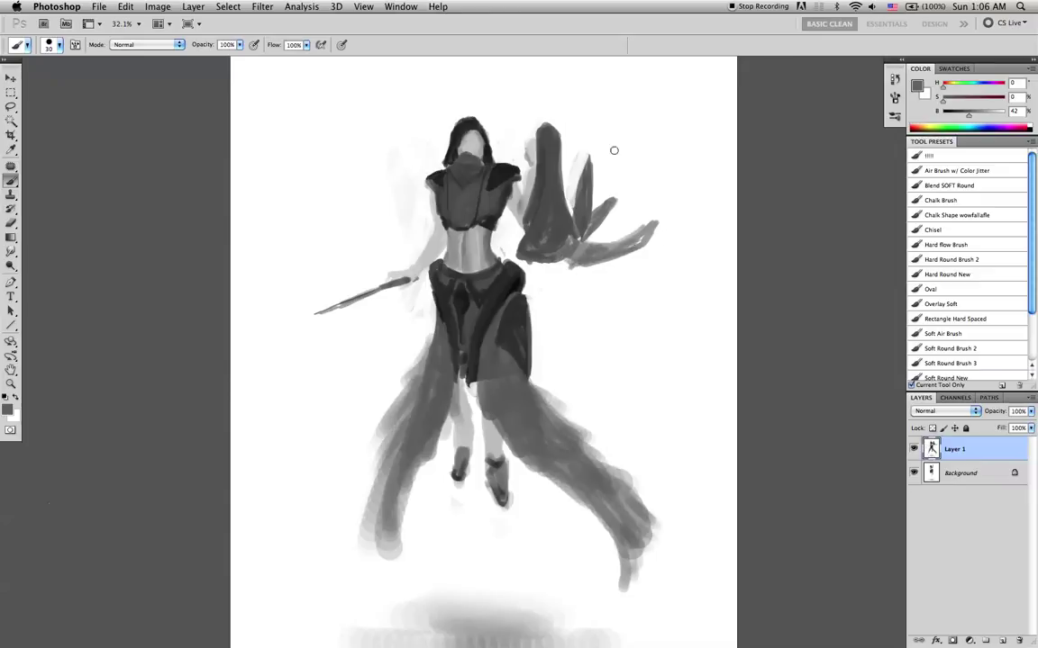
{"action": "key", "text": "bracketleft"}
{"action": "key", "text": "bracketleft"}
{"action": "key", "text": "bracketleft"}
{"action": "left_click_drag", "start_coordinate": [590, 236], "coordinate": [617, 234]}
- Paint a black oval on the shield's lower part at 80 px, and fill its centre with lighter grey to leave a dark ring
{"action": "key", "text": "d"}
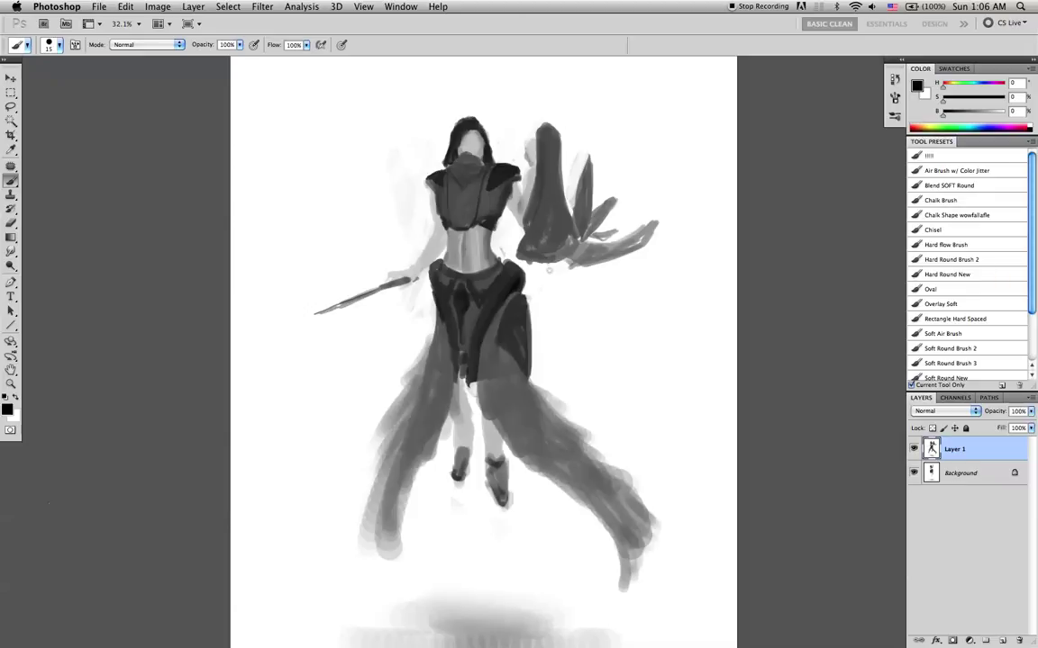
{"action": "key", "text": "bracketright"}
{"action": "key", "text": "bracketright"}
{"action": "key", "text": "bracketright"}
{"action": "key", "text": "bracketright"}
{"action": "key", "text": "bracketright"}
{"action": "left_click_drag", "start_coordinate": [551, 232], "coordinate": [550, 221]}
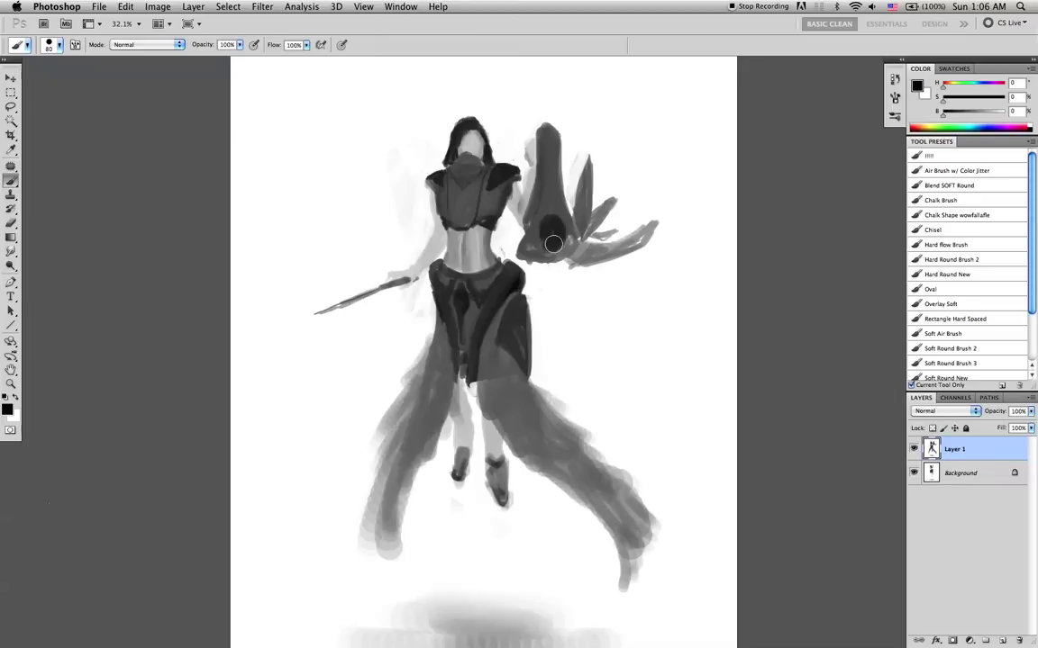
{"action": "left_click", "coordinate": [552, 240], "text": "alt"}
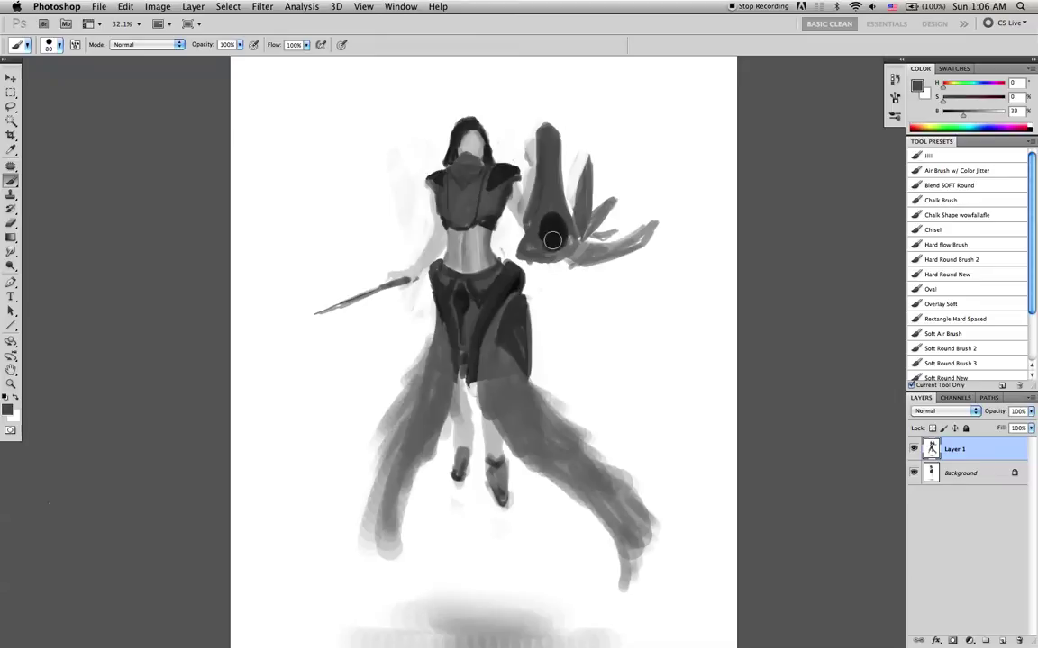
{"action": "left_click", "coordinate": [559, 256], "text": "alt"}
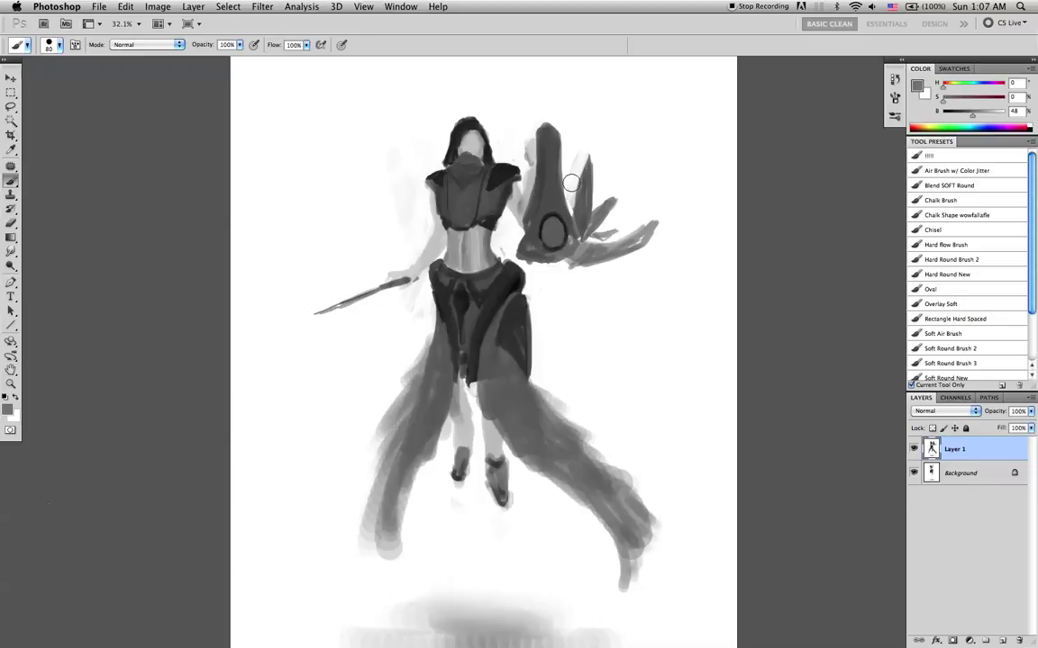
{"action": "left_click", "coordinate": [553, 233], "text": "alt"}
{"action": "left_click", "coordinate": [417, 388], "text": "alt"}
{"action": "left_click", "coordinate": [416, 389], "text": "alt"}
{"action": "mouse_move", "coordinate": [555, 260]}
{"action": "left_mouse_down"}
{"action": "mouse_move", "coordinate": [598, 282]}
{"action": "mouse_move", "coordinate": [566, 263]}
{"action": "mouse_move", "coordinate": [630, 282]}
{"action": "left_mouse_up"}
{"action": "key", "text": "super+z"}
- Draw a thin dark rod from the oval's centre, bending outward beneath the long blade, with 15% grey at 15 px
{"action": "key", "text": "d"}
{"action": "key", "text": "bracketleft"}
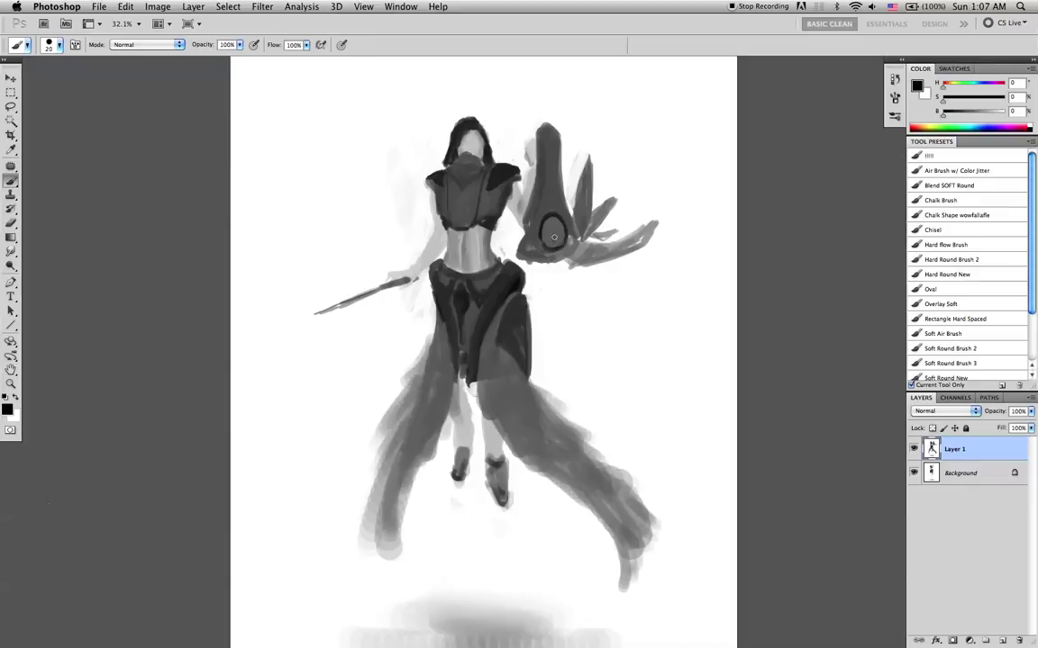
{"action": "key", "text": "bracketleft"}
{"action": "left_click", "coordinate": [555, 232], "text": "alt"}
{"action": "left_click", "coordinate": [554, 238], "text": "alt"}
{"action": "left_click", "coordinate": [553, 239], "text": "alt"}
{"action": "key", "text": "bracketright"}
{"action": "key", "text": "bracketright"}
{"action": "left_click_drag", "start_coordinate": [554, 230], "coordinate": [554, 250]}
{"action": "mouse_move", "coordinate": [563, 265]}
{"action": "left_mouse_down"}
{"action": "mouse_move", "coordinate": [572, 277]}
{"action": "mouse_move", "coordinate": [635, 276]}
{"action": "left_mouse_up"}
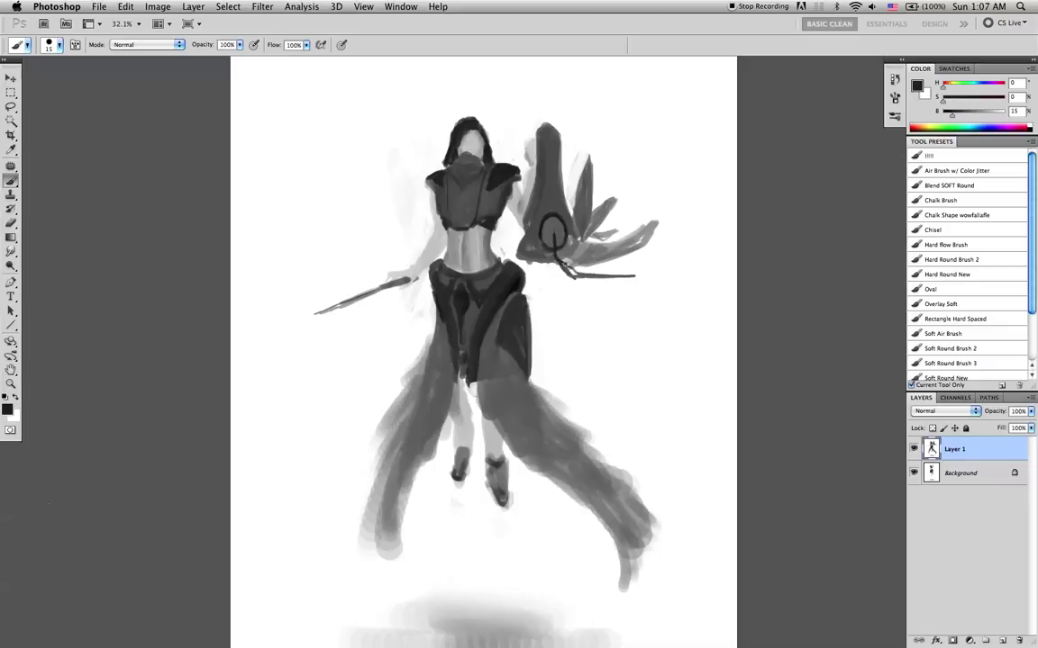
{"action": "left_click_drag", "start_coordinate": [560, 260], "coordinate": [605, 275]}
- Paint a flat blade along the dark rod with 51% grey at 25 px, and lighten the long curved blade with sampled greys
{"action": "left_click", "coordinate": [602, 265], "text": "alt"}
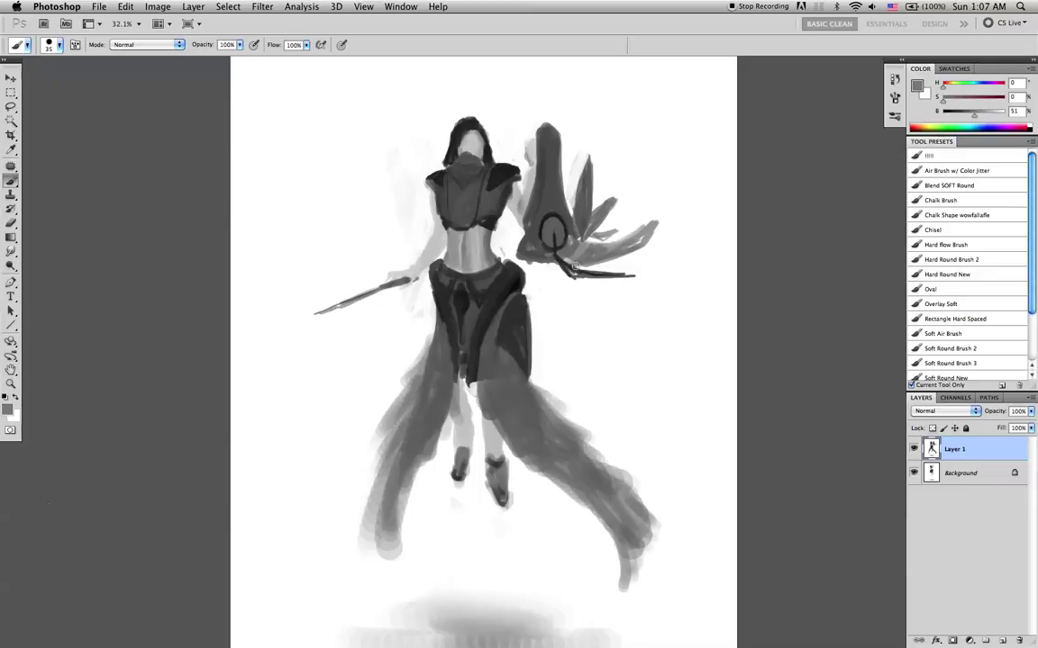
{"action": "key", "text": "bracketleft"}
{"action": "mouse_move", "coordinate": [582, 269]}
{"action": "left_mouse_down"}
{"action": "mouse_move", "coordinate": [660, 271]}
{"action": "mouse_move", "coordinate": [626, 271]}
{"action": "mouse_move", "coordinate": [662, 272]}
{"action": "left_mouse_up"}
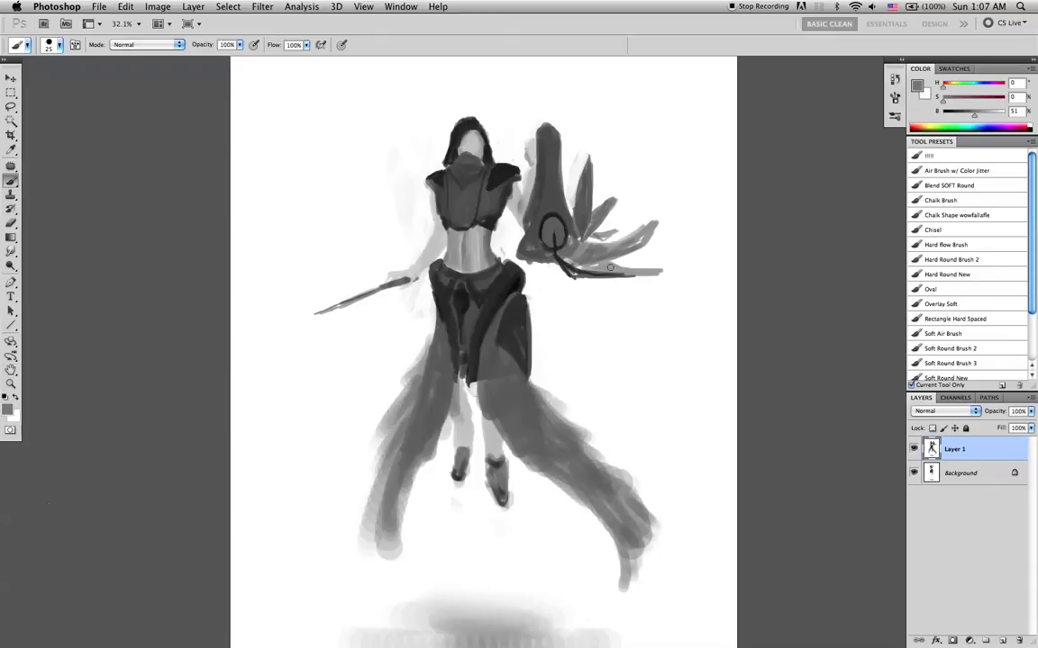
{"action": "left_click", "coordinate": [608, 257], "text": "alt"}
{"action": "left_click", "coordinate": [608, 255], "text": "alt"}
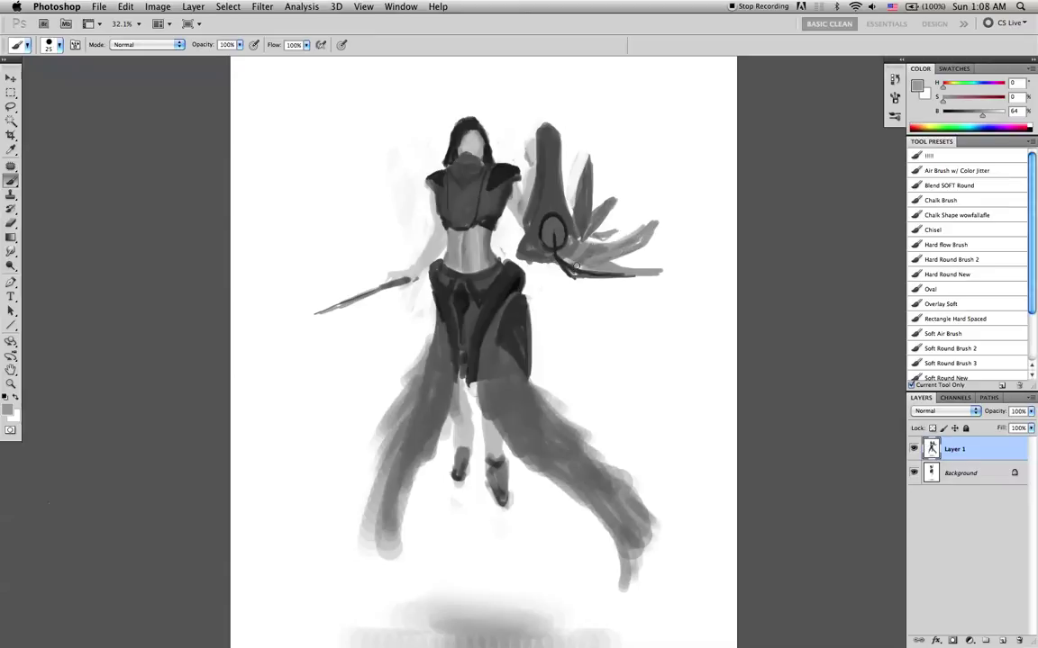
{"action": "left_click", "coordinate": [590, 255], "text": "alt"}
{"action": "left_click", "coordinate": [609, 257], "text": "alt"}
- Split the shield's top into two sharp points with white and 37% grey at down to 10 px, and flip the canvas horizontally
{"action": "left_click", "coordinate": [542, 240], "text": "alt"}
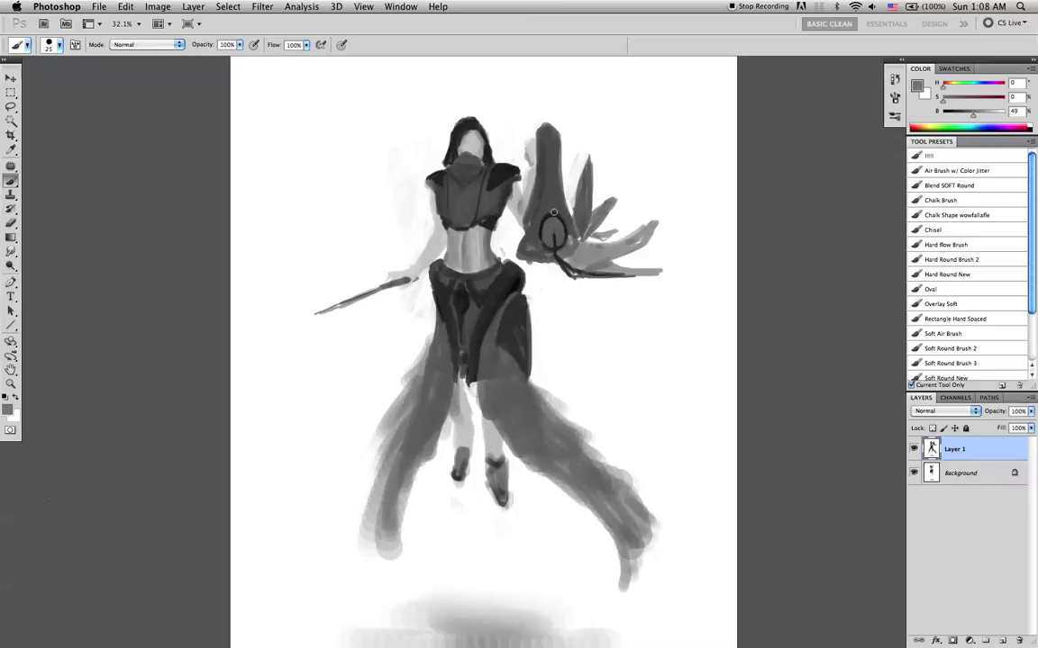
{"action": "key", "text": "bracketleft"}
{"action": "key", "text": "bracketleft"}
{"action": "left_click", "coordinate": [547, 113], "text": "alt"}
{"action": "key", "text": "bracketright"}
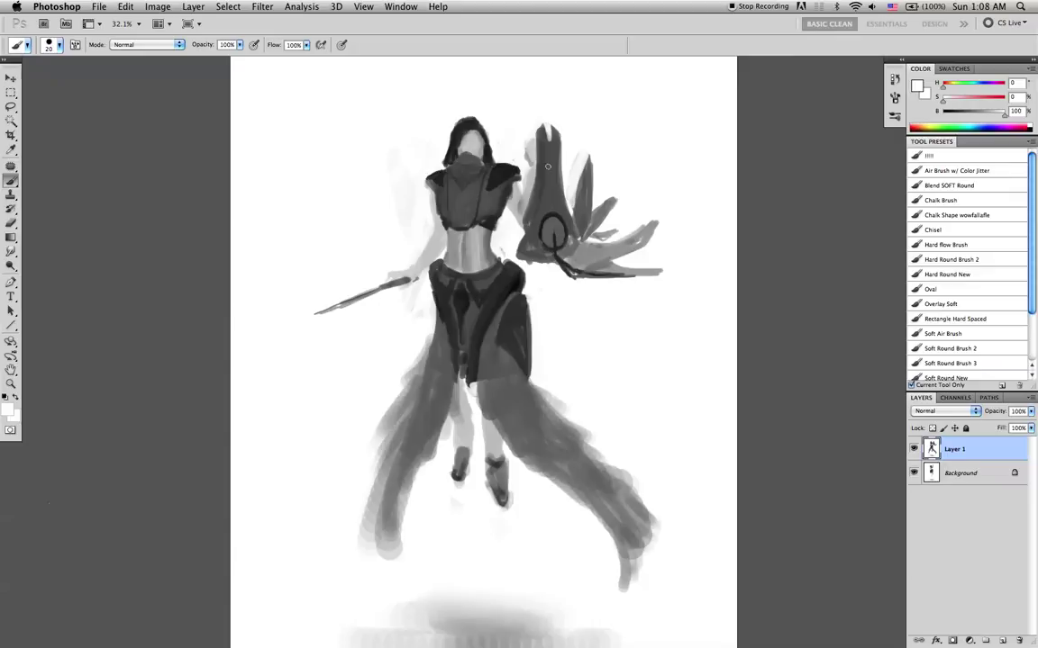
{"action": "left_click", "coordinate": [535, 142], "text": "alt"}
{"action": "key", "text": "bracketleft"}
{"action": "left_click_drag", "start_coordinate": [536, 141], "coordinate": [536, 170]}
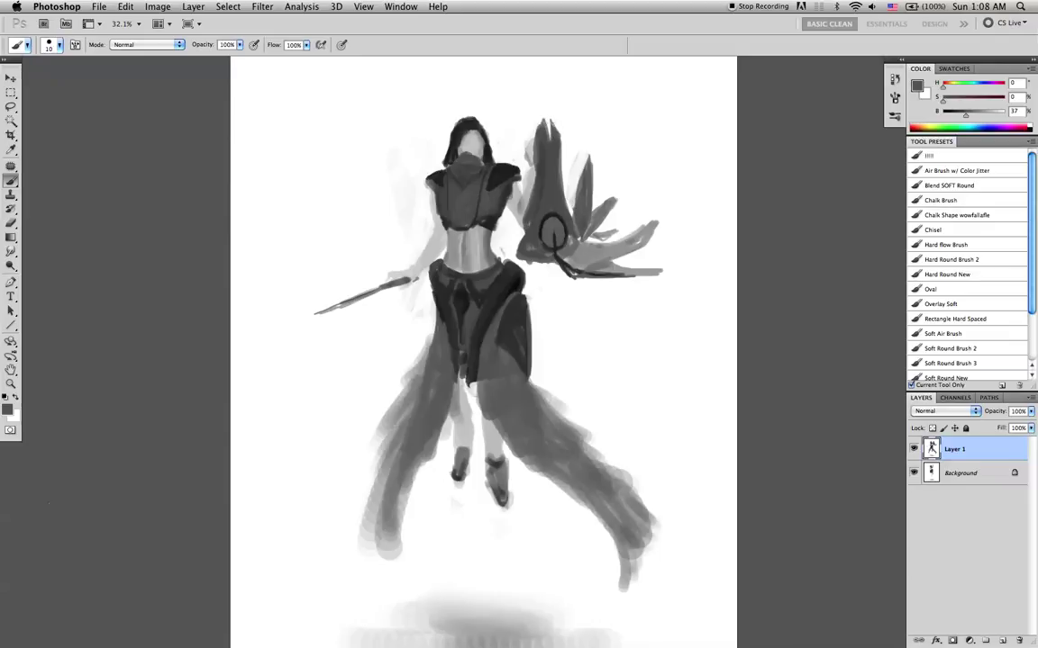
{"action": "left_click", "coordinate": [560, 126], "text": "alt"}
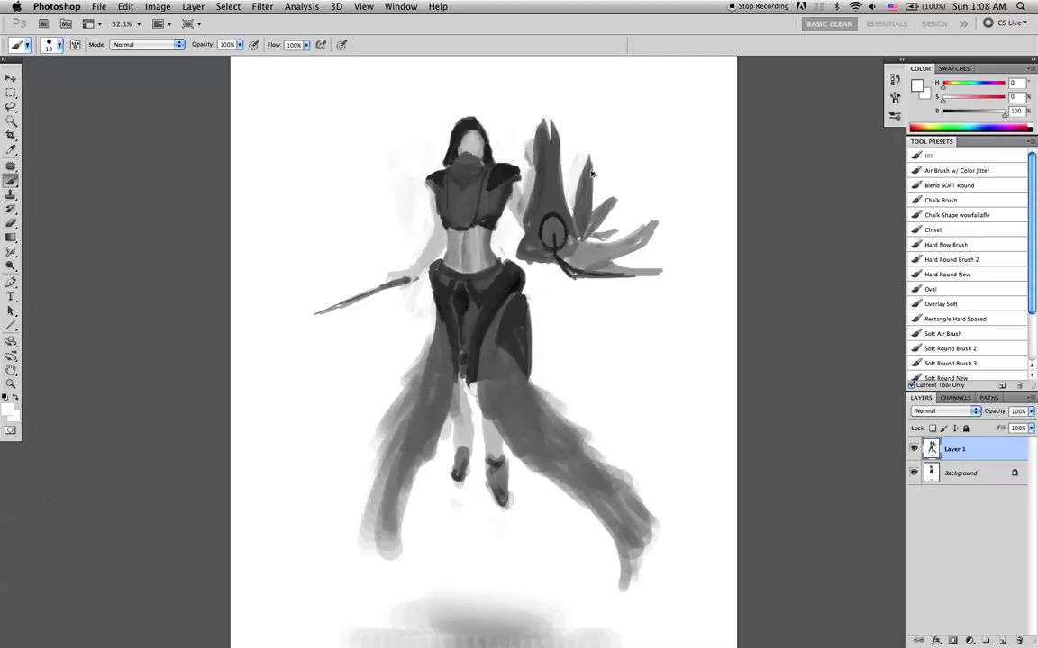
{"action": "key", "text": "super+shift+h"}
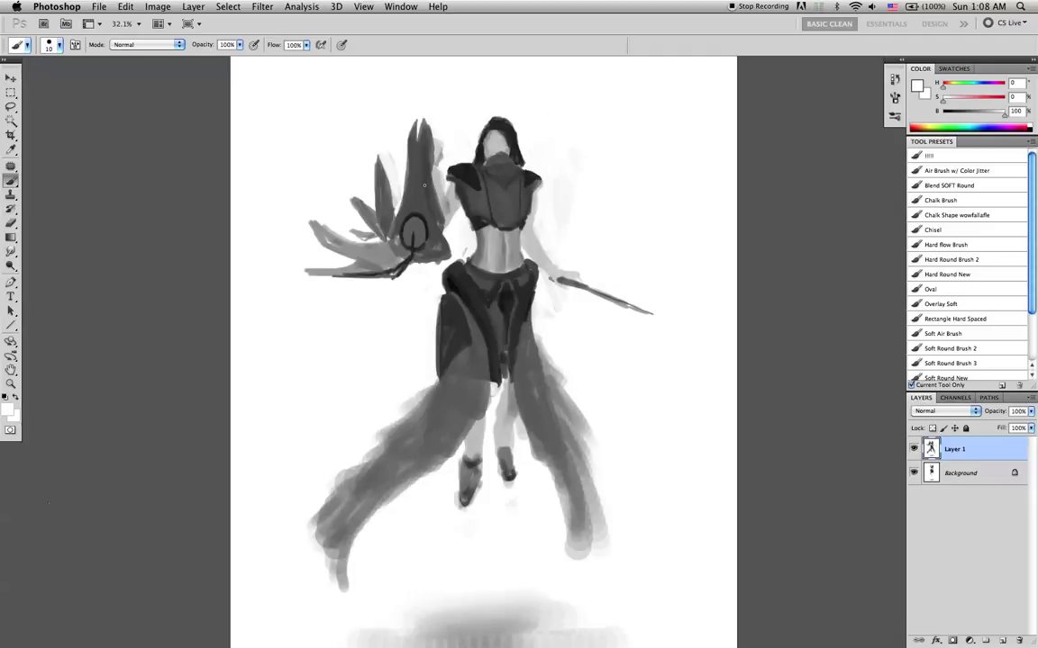
- Draw dark V-shaped seam lines down the chest below the scarf with 16% grey at up to 10 px
{"action": "key", "text": "d"}
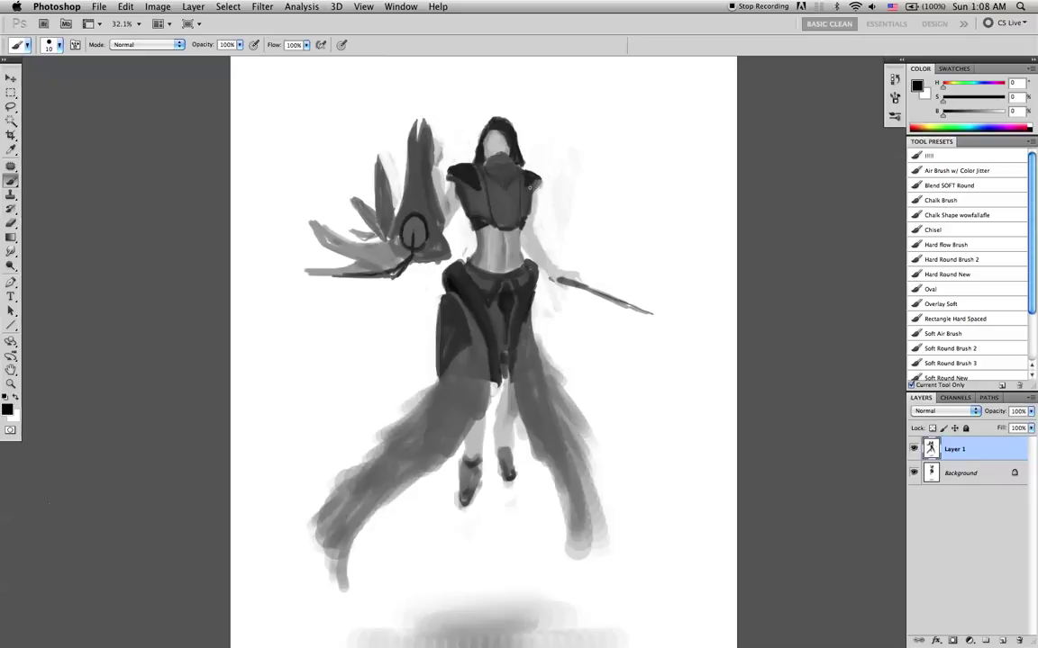
{"action": "left_click", "coordinate": [502, 222], "text": "alt"}
{"action": "key", "text": "bracketright"}
{"action": "key", "text": "bracketleft"}
{"action": "key", "text": "bracketleft"}
{"action": "key", "text": "bracketleft"}
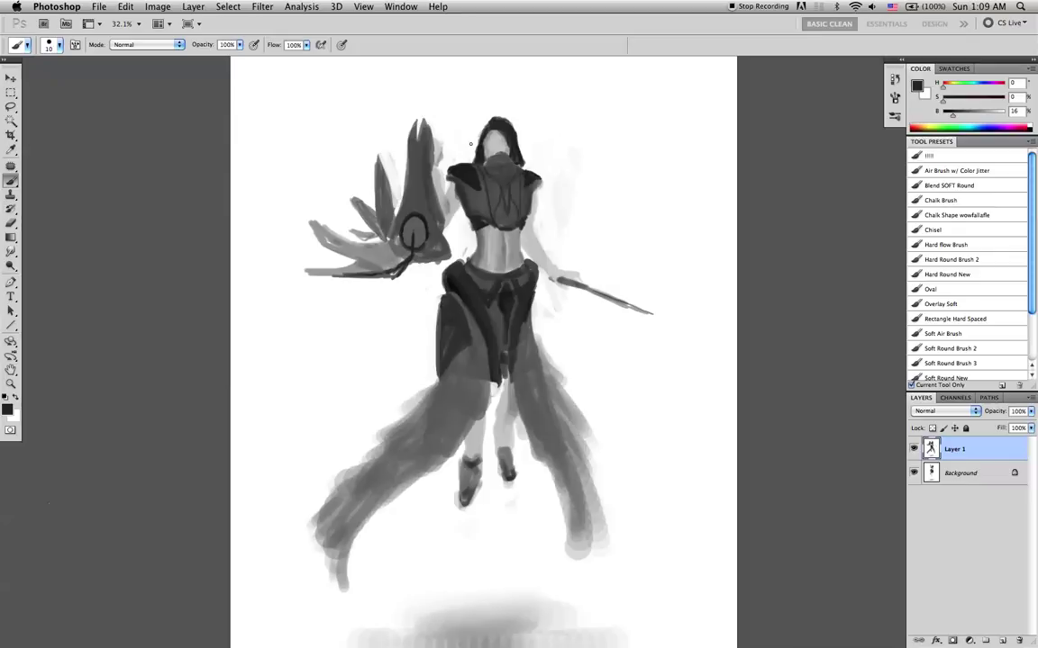
- Darken the hair around the face in black at 20 px and rough in the eye area
{"action": "key", "text": "bracketright"}
{"action": "key", "text": "bracketright"}
{"action": "key", "text": "bracketright"}
{"action": "key", "text": "d"}
{"action": "key", "text": "z"}
{"action": "left_click_drag", "start_coordinate": [501, 153], "coordinate": [530, 153]}
{"action": "key", "text": "b"}
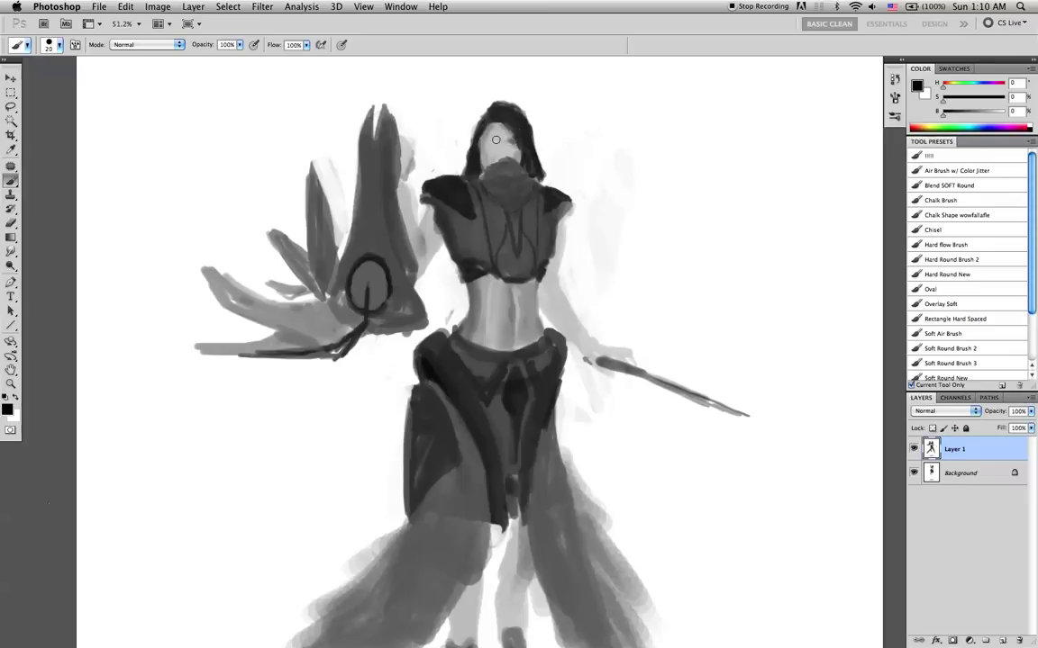
{"action": "left_click_drag", "start_coordinate": [493, 144], "coordinate": [498, 143]}
- Reshape the hair along both sides of the face and add loose strands with 13% grey and black at 10 px
{"action": "left_click", "coordinate": [519, 151], "text": "alt"}
{"action": "key", "text": "bracketleft"}
{"action": "left_click", "coordinate": [486, 133], "text": "alt"}
{"action": "left_click", "coordinate": [487, 125], "text": "alt"}
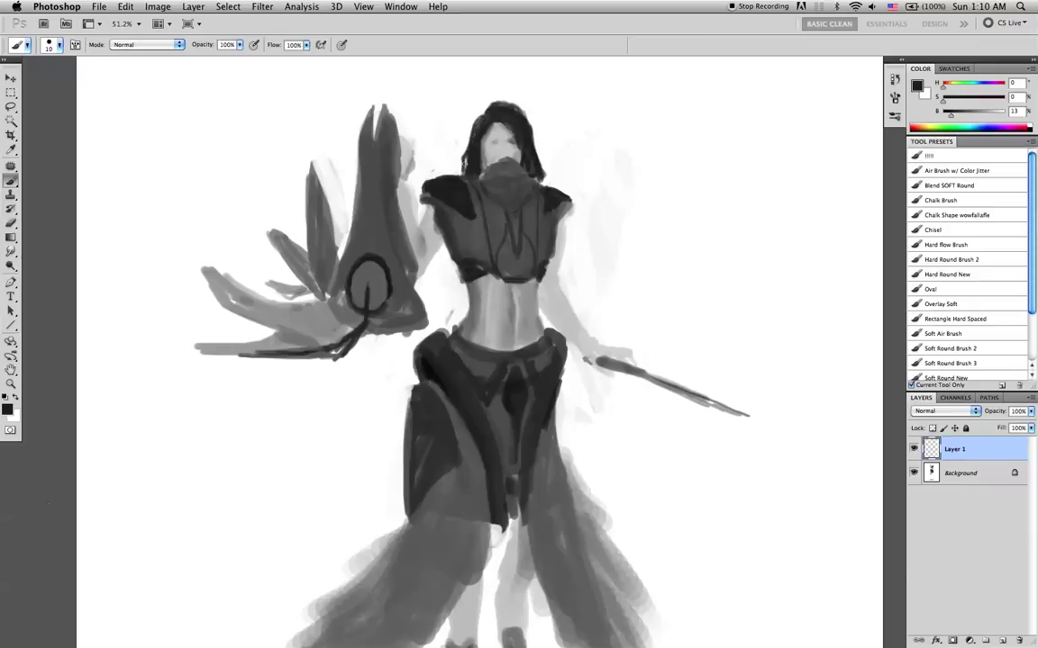
{"action": "left_click_drag", "start_coordinate": [464, 170], "coordinate": [462, 175]}
{"action": "left_click_drag", "start_coordinate": [511, 127], "coordinate": [519, 163]}
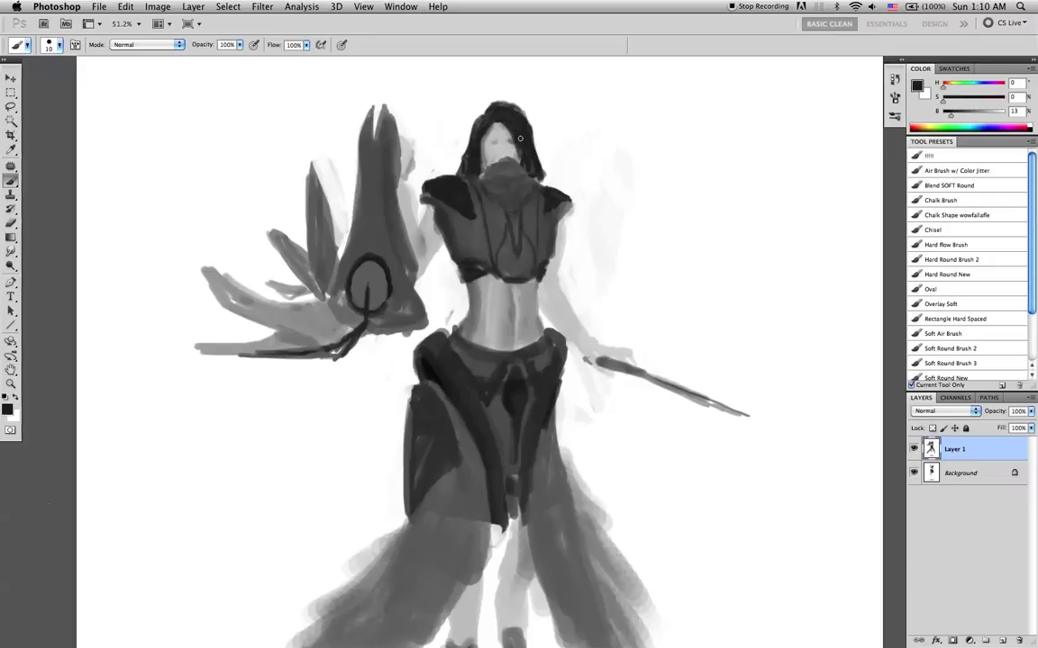
{"action": "key", "text": "d"}
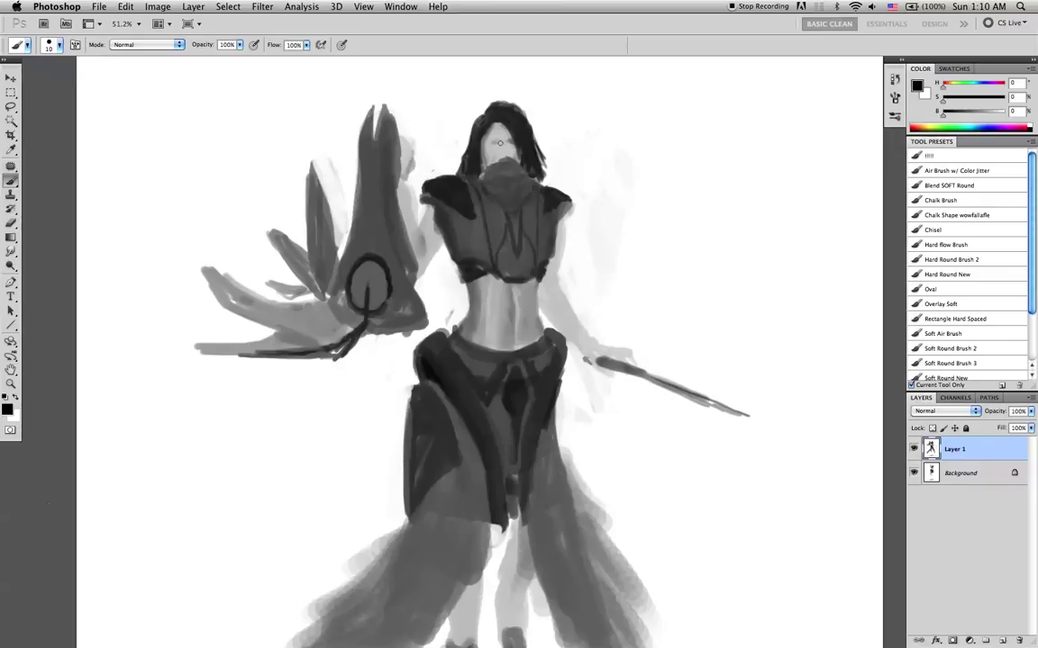
- Dab in both eyes with 29% grey at 8 px and black at 6 px
{"action": "left_click", "coordinate": [460, 168], "text": "alt"}
{"action": "key", "text": "["}
{"action": "key", "text": "["}
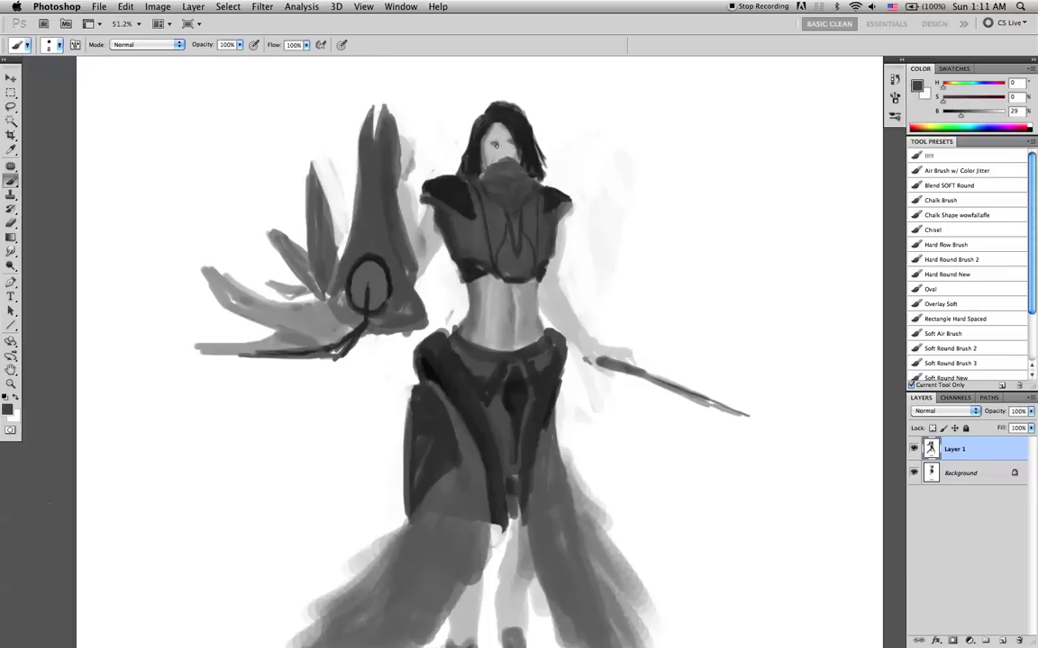
{"action": "key", "text": "d"}
{"action": "key", "text": "["}
{"action": "key", "text": "["}
{"action": "left_click_drag", "start_coordinate": [510, 142], "coordinate": [508, 143]}
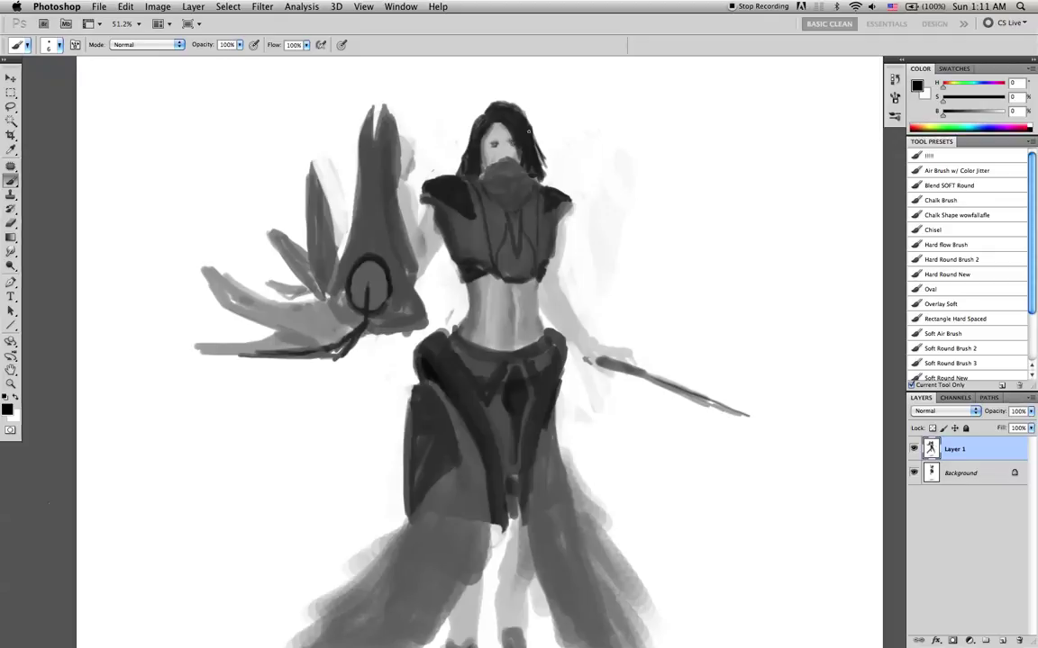
- Paint over the roughed-in eyes with a sampled face tone and a larger brush
{"action": "key", "text": "z"}
{"action": "mouse_move", "coordinate": [510, 162]}
{"action": "left_mouse_down"}
{"action": "mouse_move", "coordinate": [551, 163]}
{"action": "mouse_move", "coordinate": [538, 214]}
{"action": "left_mouse_up"}
{"action": "key", "text": "b"}
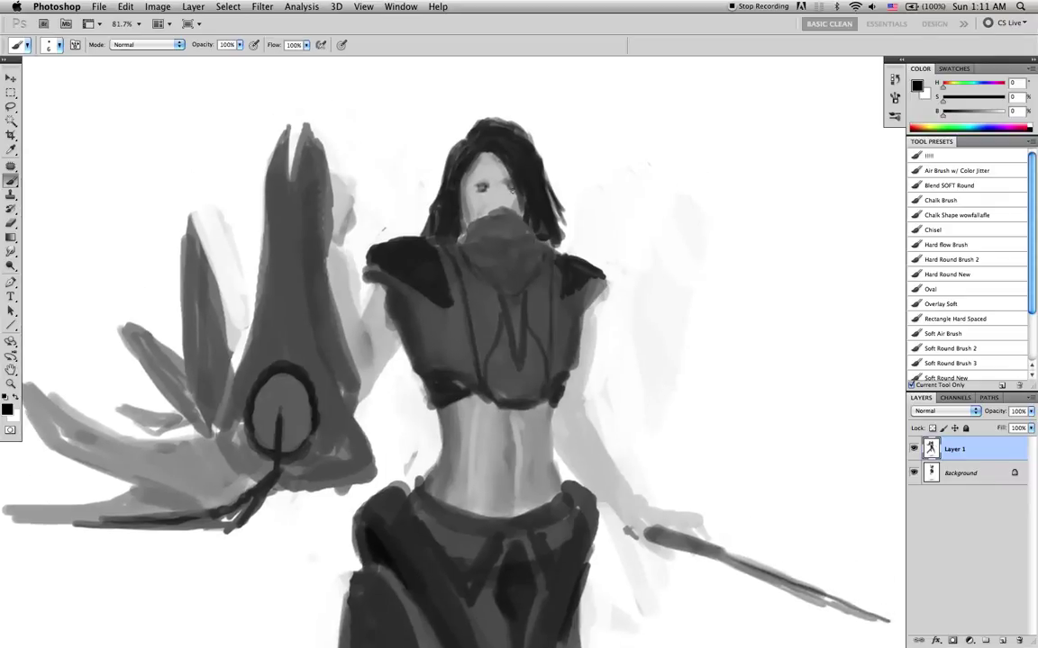
{"action": "left_click", "coordinate": [504, 201], "text": "alt"}
{"action": "key", "text": "bracketright"}
{"action": "key", "text": "bracketright"}
{"action": "key", "text": "bracketright"}
{"action": "key", "text": "bracketright"}
{"action": "key", "text": "bracketright"}
{"action": "mouse_move", "coordinate": [482, 185]}
{"action": "left_mouse_down"}
{"action": "mouse_move", "coordinate": [511, 197]}
{"action": "mouse_move", "coordinate": [488, 179]}
{"action": "left_mouse_up"}
- Repaint the eyes in black, starting at 9 px and refining the lids at smaller sizes
{"action": "key", "text": "d"}
{"action": "key", "text": "bracketleft"}
{"action": "key", "text": "bracketleft"}
{"action": "key", "text": "bracketleft"}
{"action": "left_click_drag", "start_coordinate": [480, 189], "coordinate": [485, 191]}
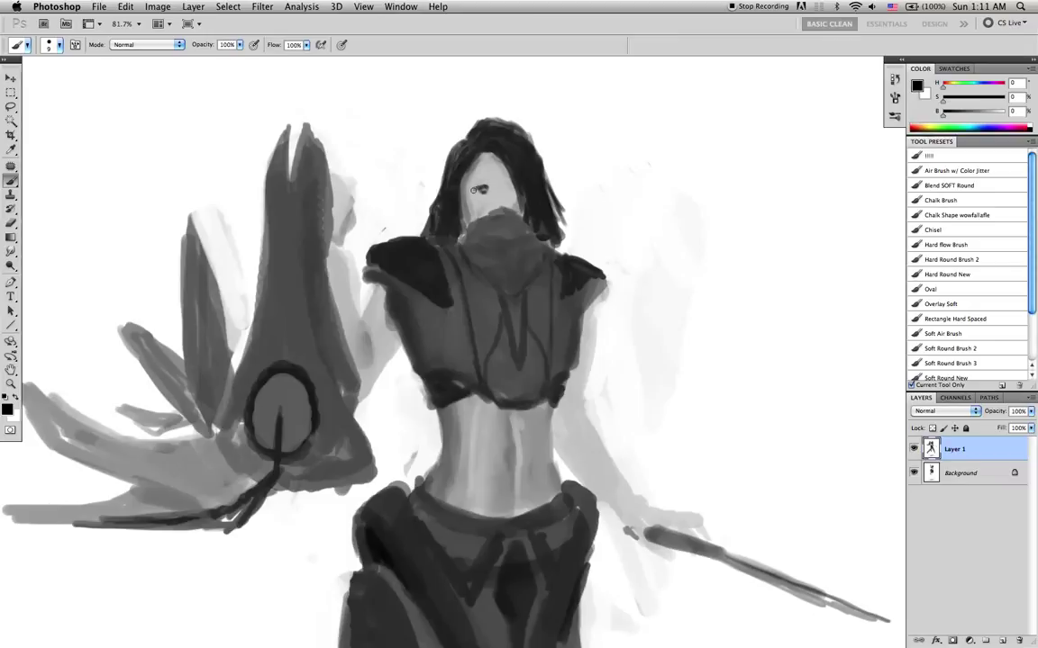
{"action": "key", "text": "bracketleft"}
{"action": "key", "text": "bracketleft"}
{"action": "left_click_drag", "start_coordinate": [481, 189], "coordinate": [489, 188]}
- Add a thin 35% grey line beneath the eye and soften the eye with the Smudge tool at 40% strength
{"action": "left_click", "coordinate": [488, 200], "text": "alt"}
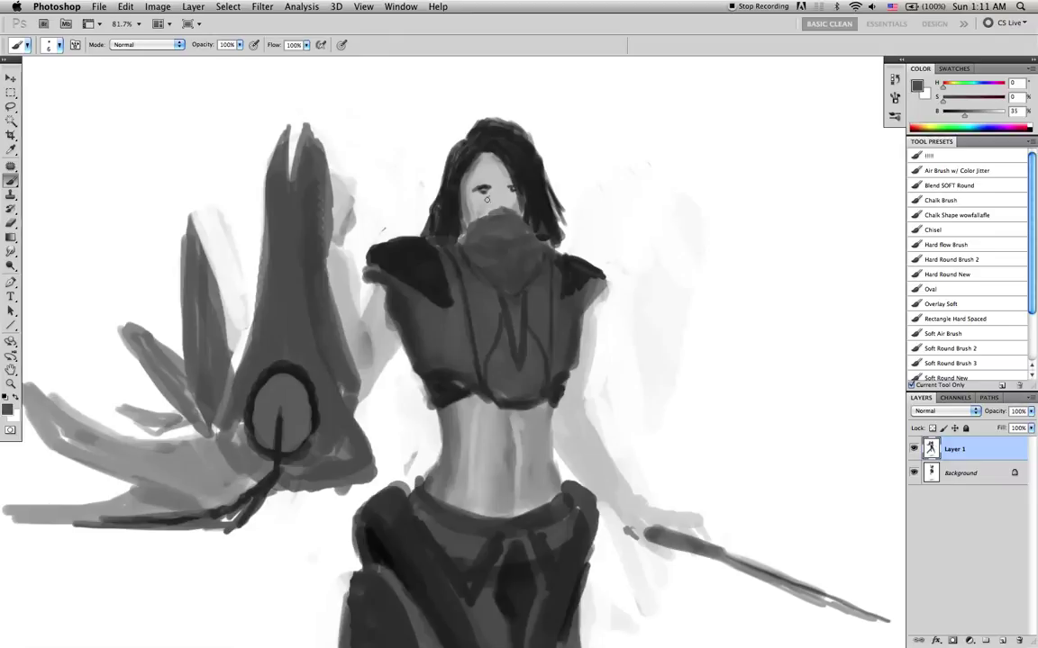
{"action": "key", "text": "bracketleft"}
{"action": "key", "text": "r"}
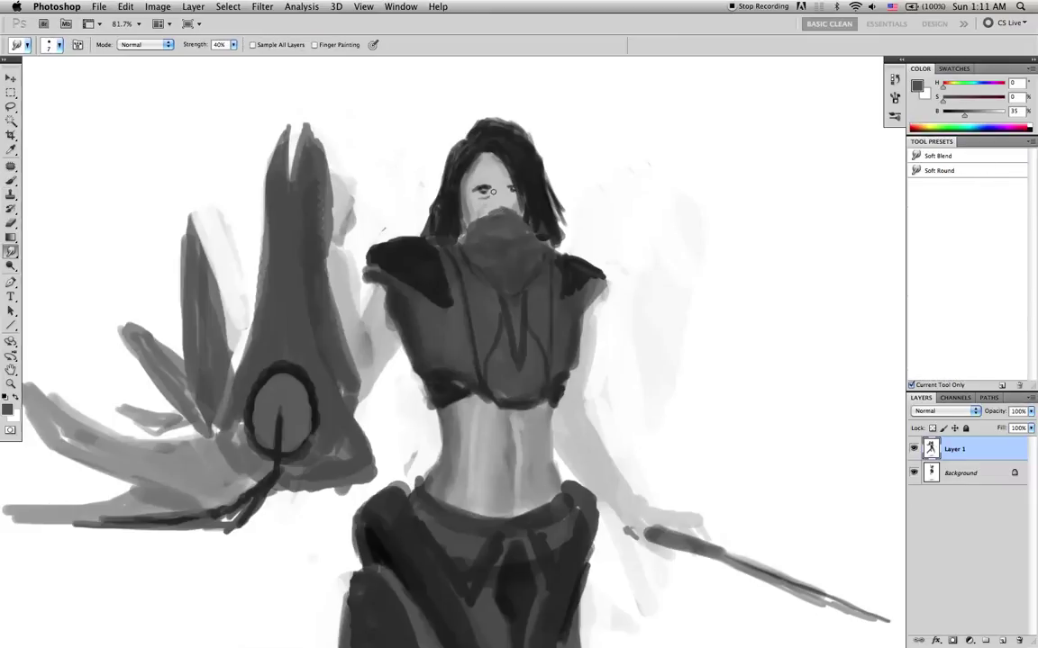
- Draw the eyebrows and sharpen both eyes with 16% grey at 3 px, touching up with 79% and 18% greys at 8 px
{"action": "key", "text": "b"}
{"action": "left_click", "coordinate": [482, 188], "text": "alt"}
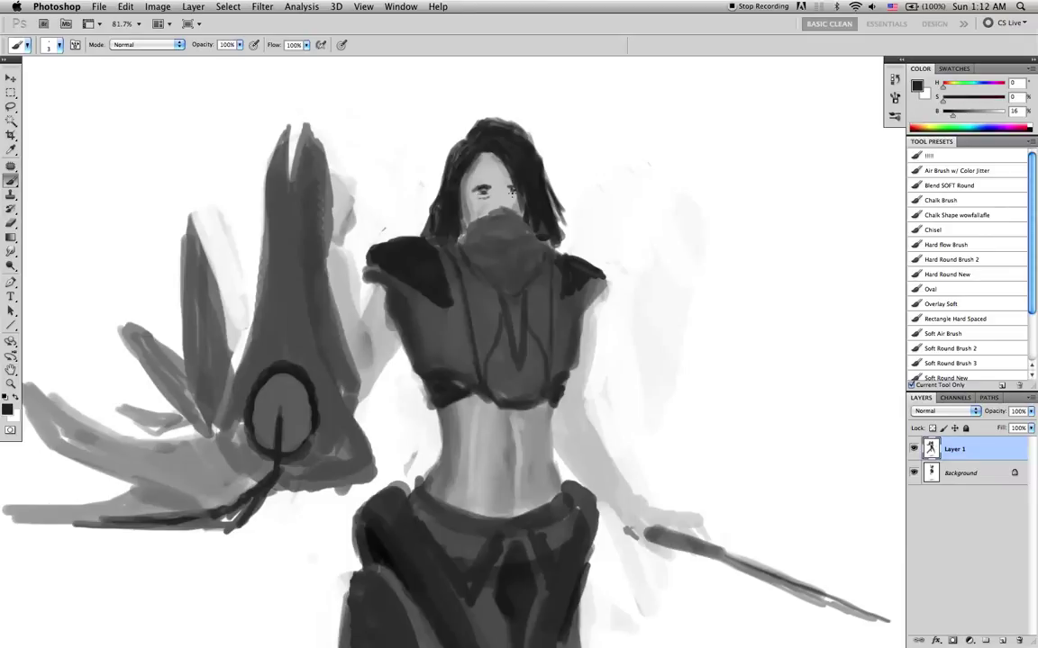
{"action": "key", "text": "bracketright"}
{"action": "key", "text": "bracketright"}
{"action": "left_click", "coordinate": [484, 206], "text": "alt"}
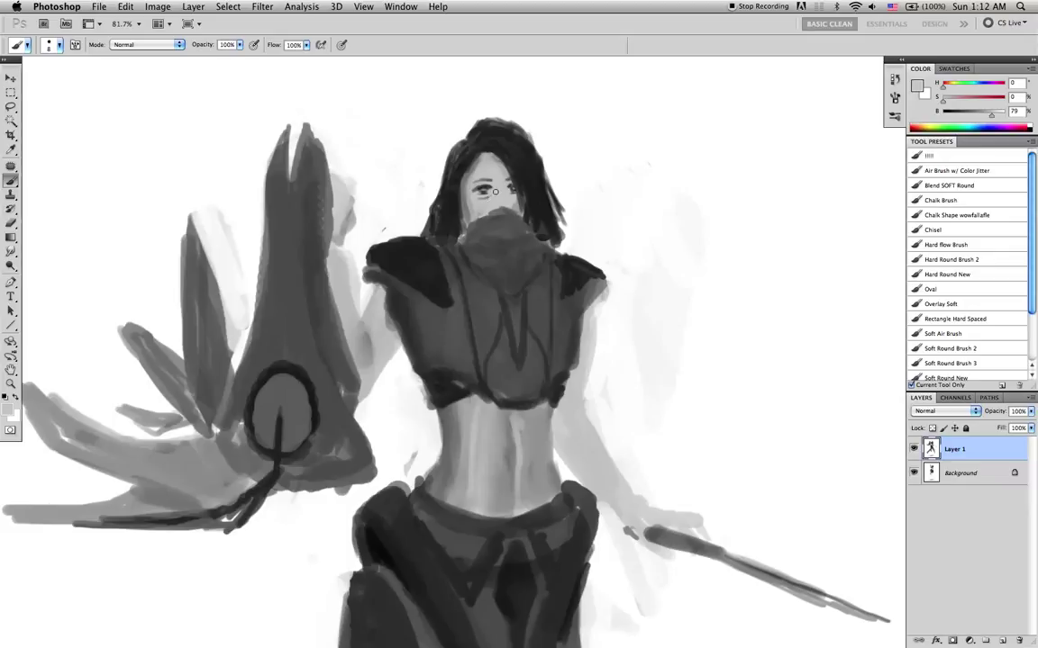
{"action": "left_click", "coordinate": [483, 191], "text": "alt"}
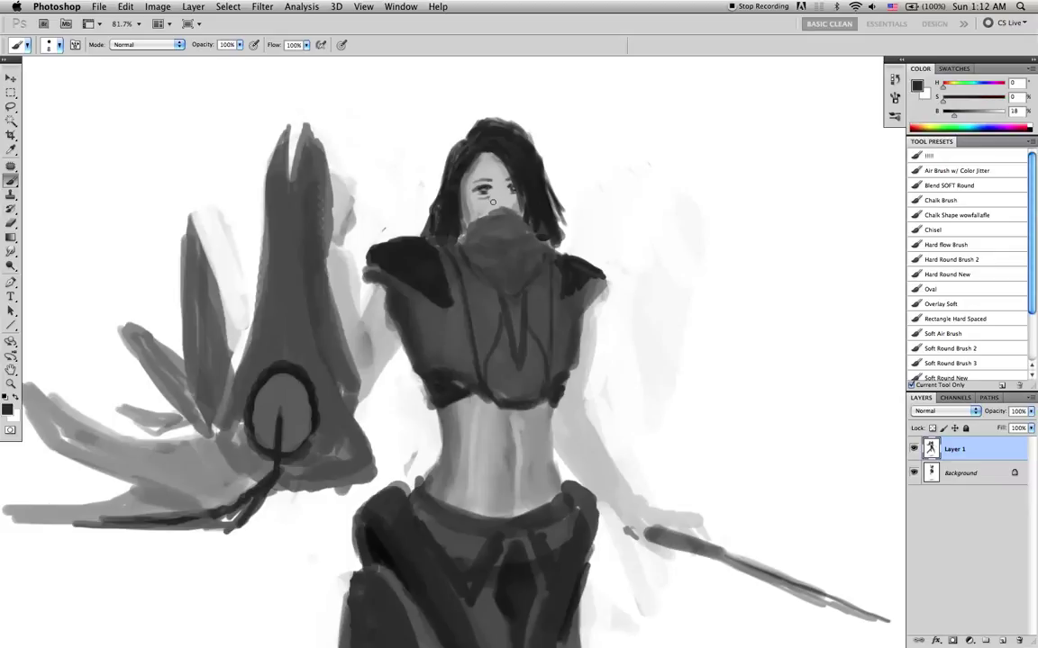
- Shade the nose and the cheek above the scarf with sampled greys, including 66% grey, at 10 px
{"action": "key", "text": "bracketright"}
{"action": "key", "text": "bracketright"}
{"action": "left_click", "coordinate": [495, 198], "text": "alt"}
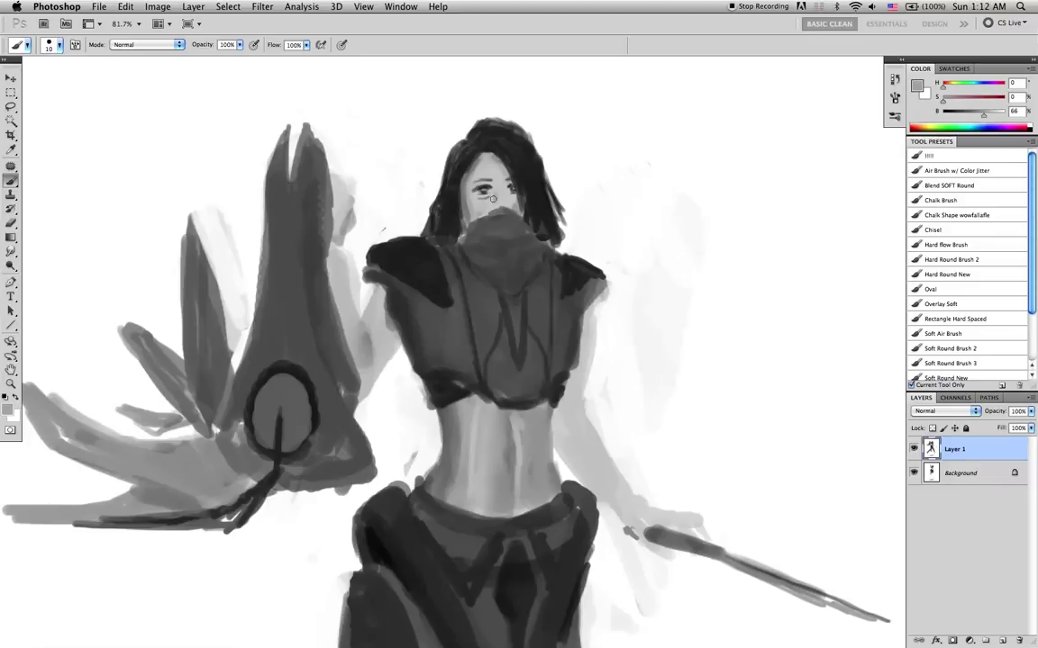
{"action": "left_click", "coordinate": [488, 203], "text": "alt"}
{"action": "left_click", "coordinate": [516, 204], "text": "alt"}
{"action": "left_click", "coordinate": [500, 218], "text": "alt"}
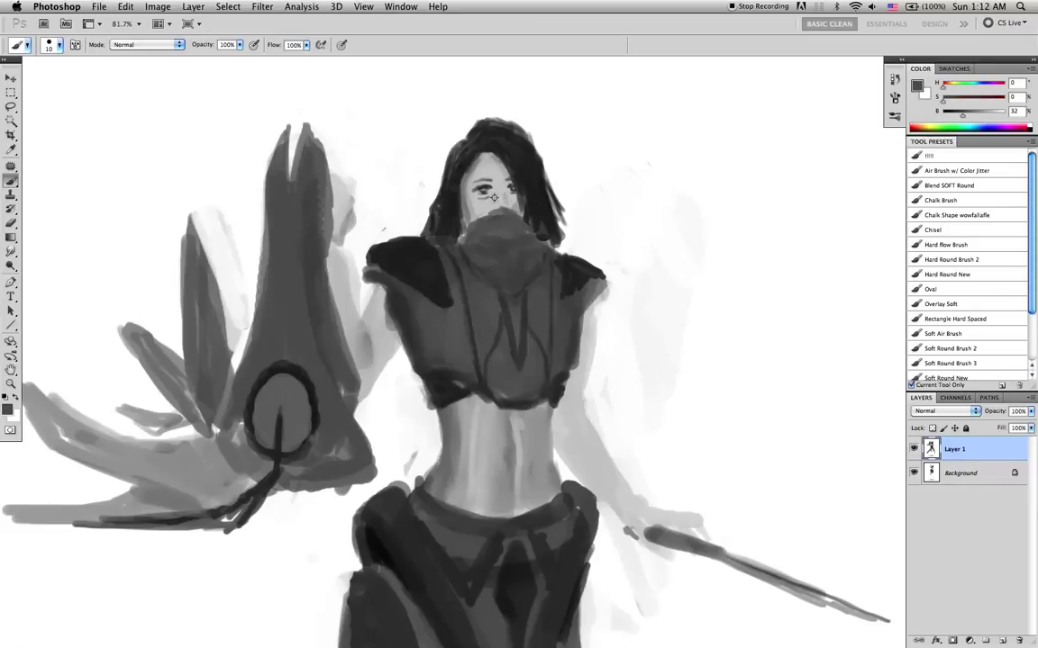
{"action": "left_click", "coordinate": [494, 199], "text": "alt"}
- Blend the nose and cheek shading with the Smudge tool at 40% strength, using a brush of up to 10 px
{"action": "key", "text": "r"}
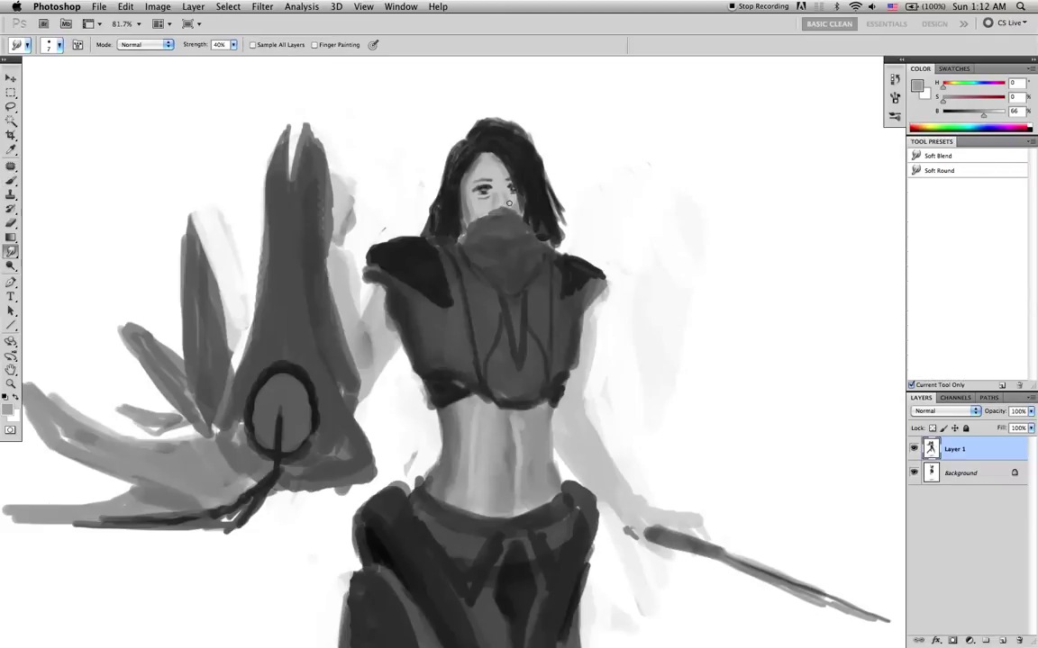
{"action": "key", "text": "bracketright"}
{"action": "key", "text": "bracketright"}
{"action": "key", "text": "d"}
{"action": "key", "text": "x"}
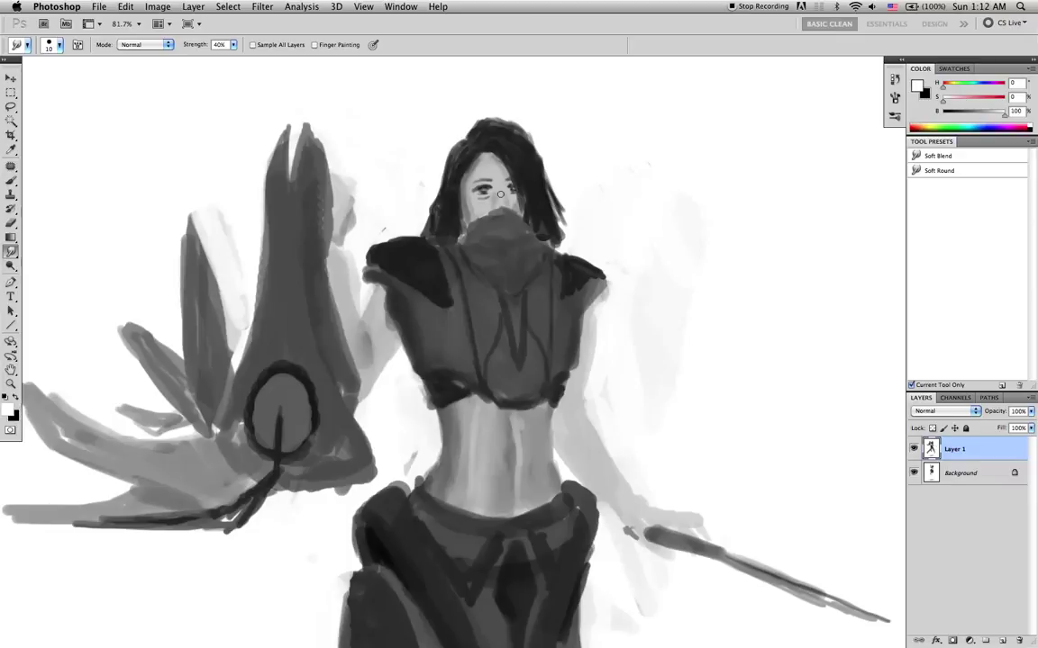
{"action": "key", "text": "z"}
{"action": "left_click", "coordinate": [563, 223], "text": "alt"}
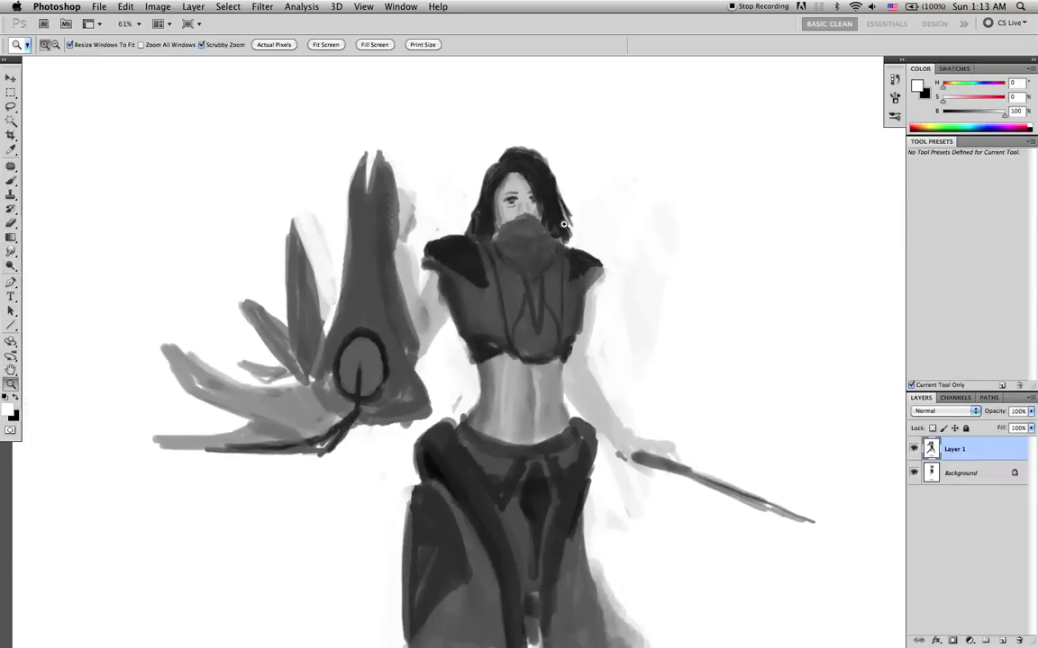
{"action": "key", "text": "r"}
{"action": "key", "text": "ctrl+0"}
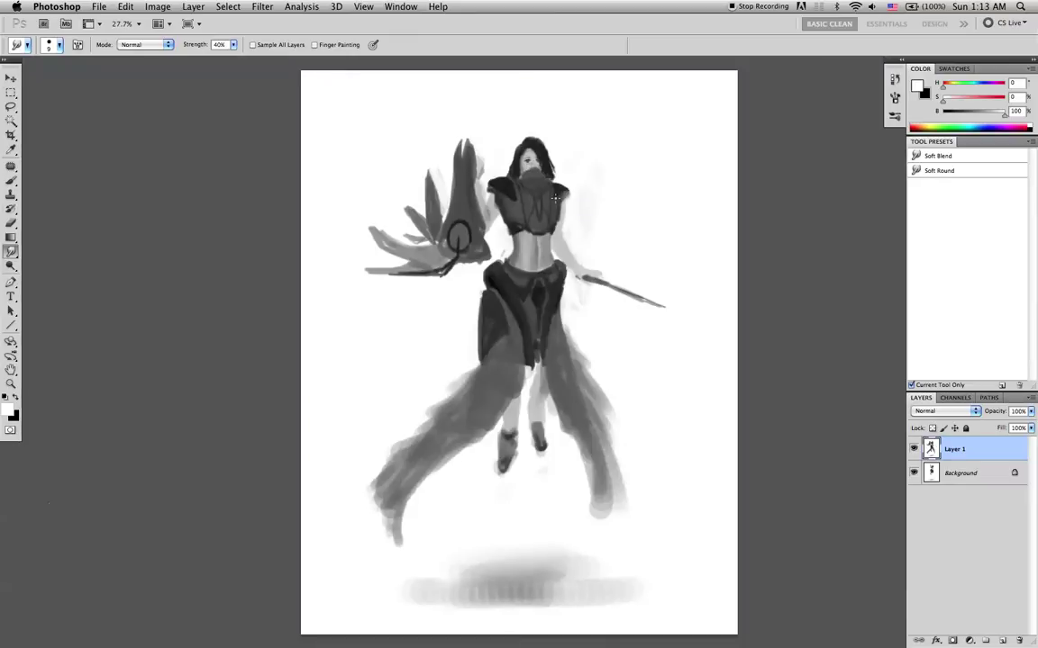